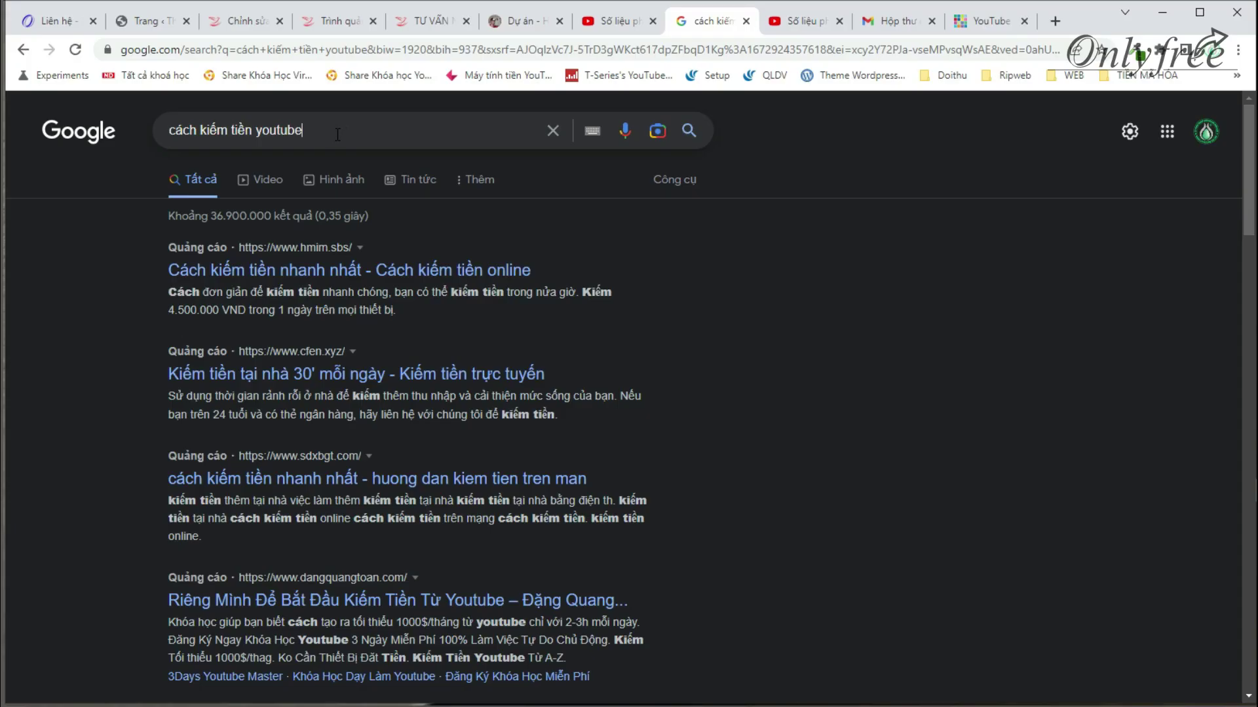
Step: Search Google for "cách kiếm tiền youtube" and look through the listed results for the Vietnix article
{"action": "left_click", "coordinate": [160, 138]}
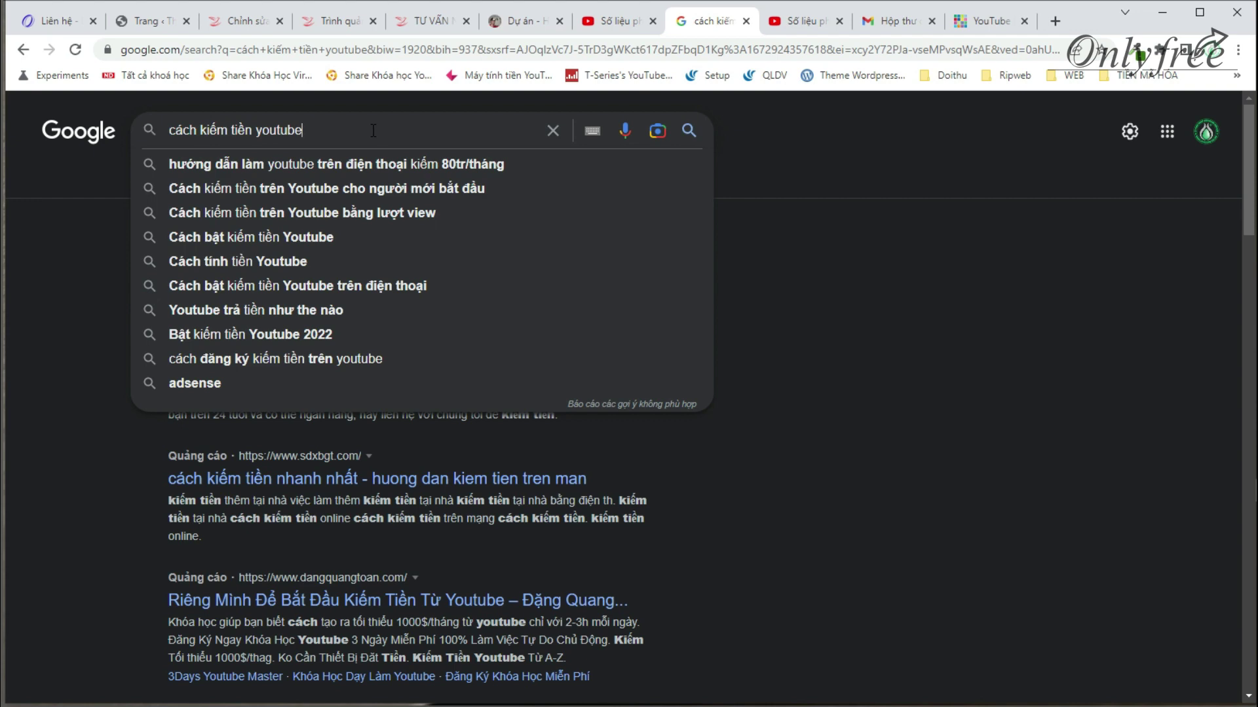
{"action": "key", "text": "Return"}
{"action": "scroll", "coordinate": [319, 304], "scroll_direction": "down", "scroll_amount": 10}
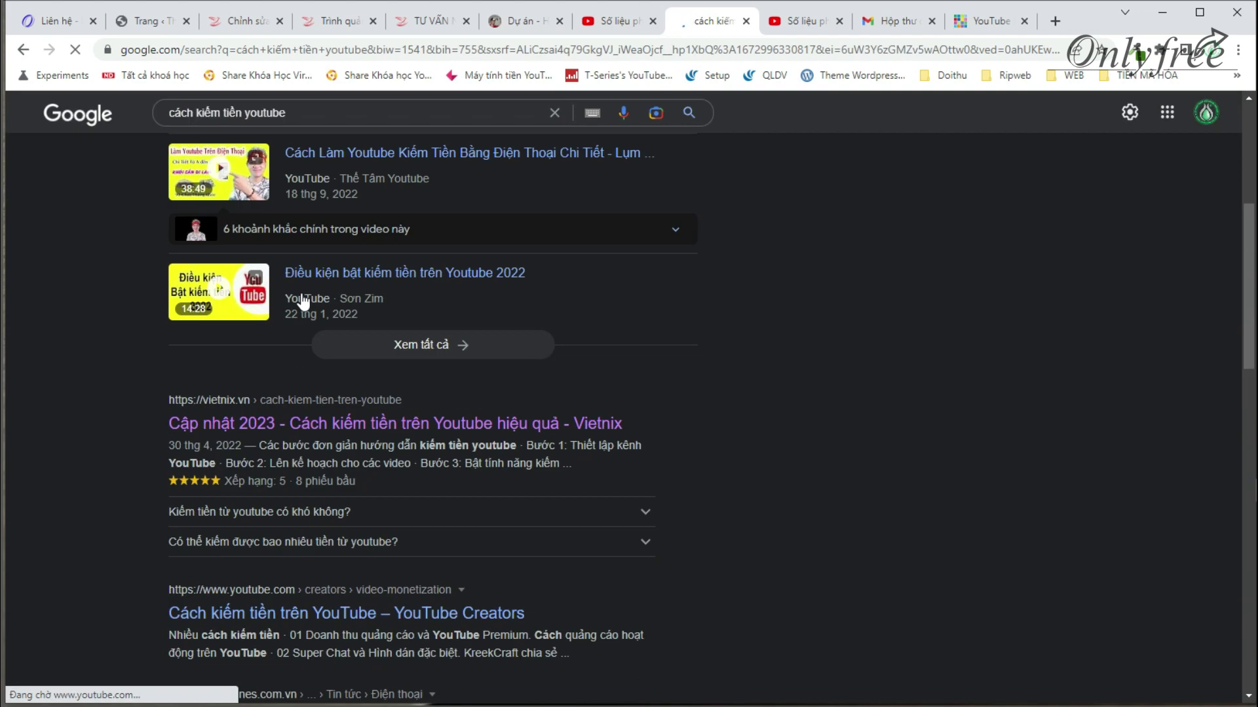
{"action": "scroll", "coordinate": [382, 386], "scroll_direction": "down", "scroll_amount": 1}
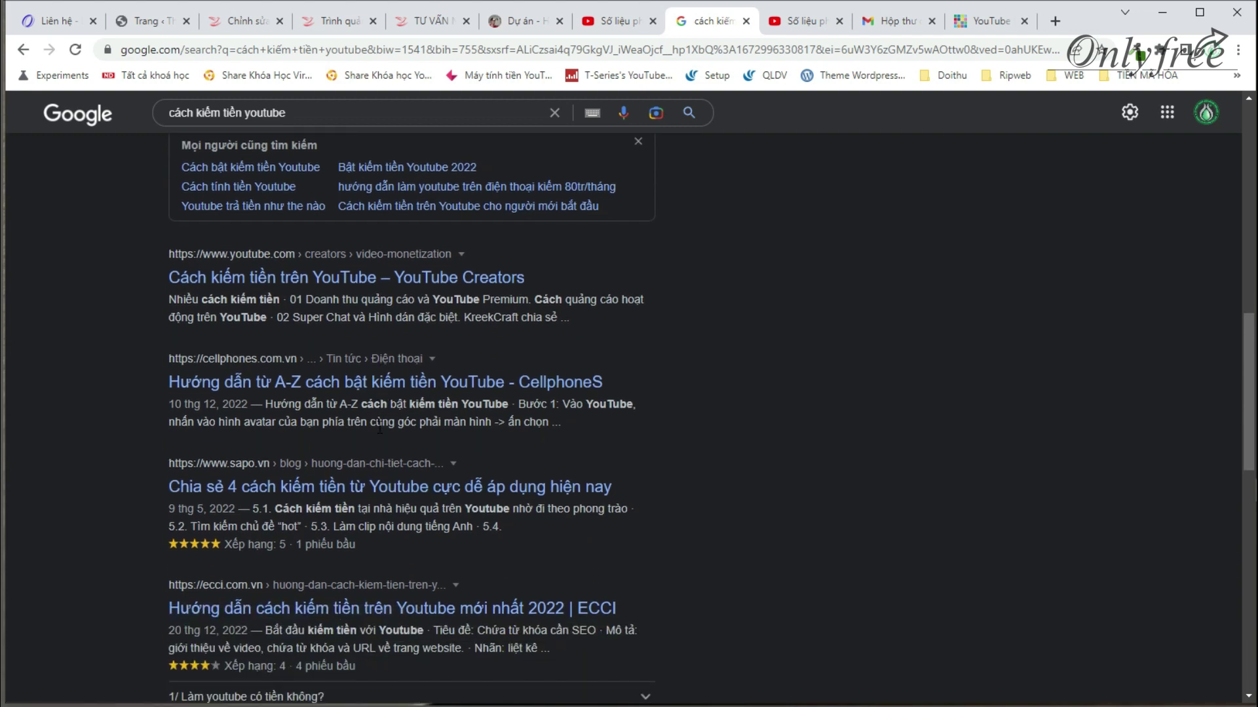
{"action": "scroll", "coordinate": [346, 224], "scroll_direction": "up", "scroll_amount": 4}
{"action": "scroll", "coordinate": [517, 364], "scroll_direction": "up", "scroll_amount": 7}
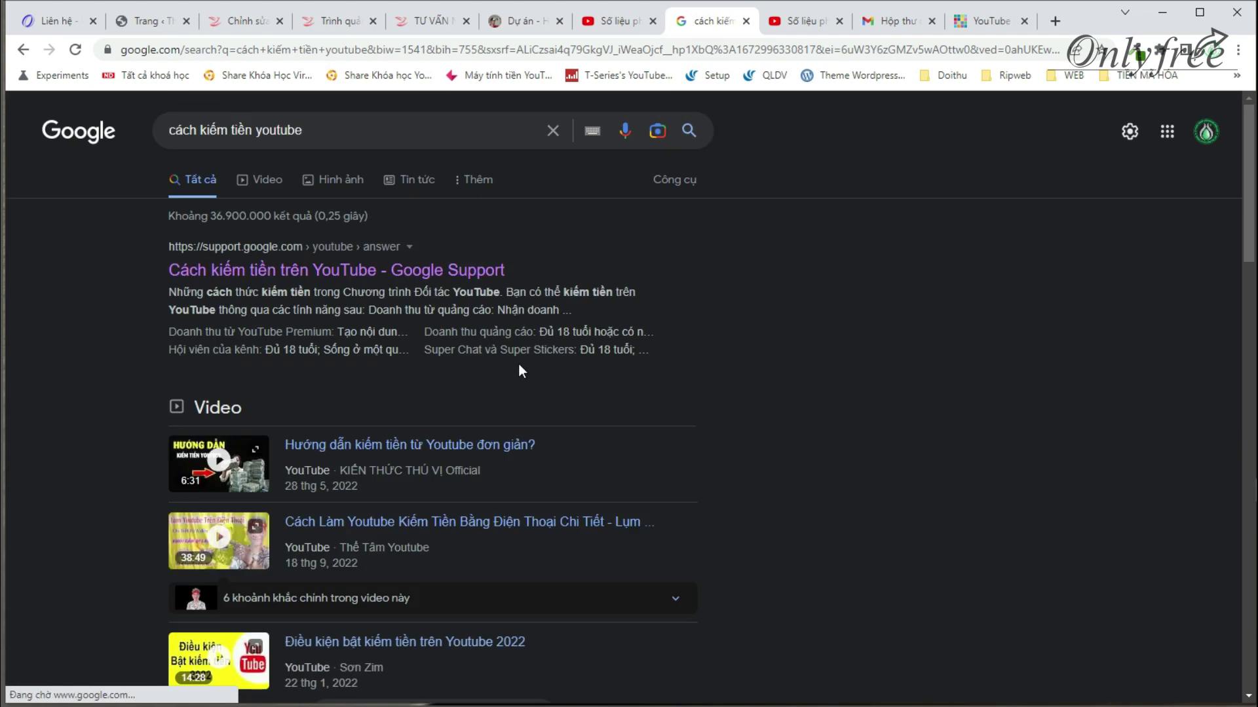
{"action": "scroll", "coordinate": [219, 215], "scroll_direction": "down", "scroll_amount": 4}
{"action": "scroll", "coordinate": [249, 235], "scroll_direction": "up", "scroll_amount": 4}
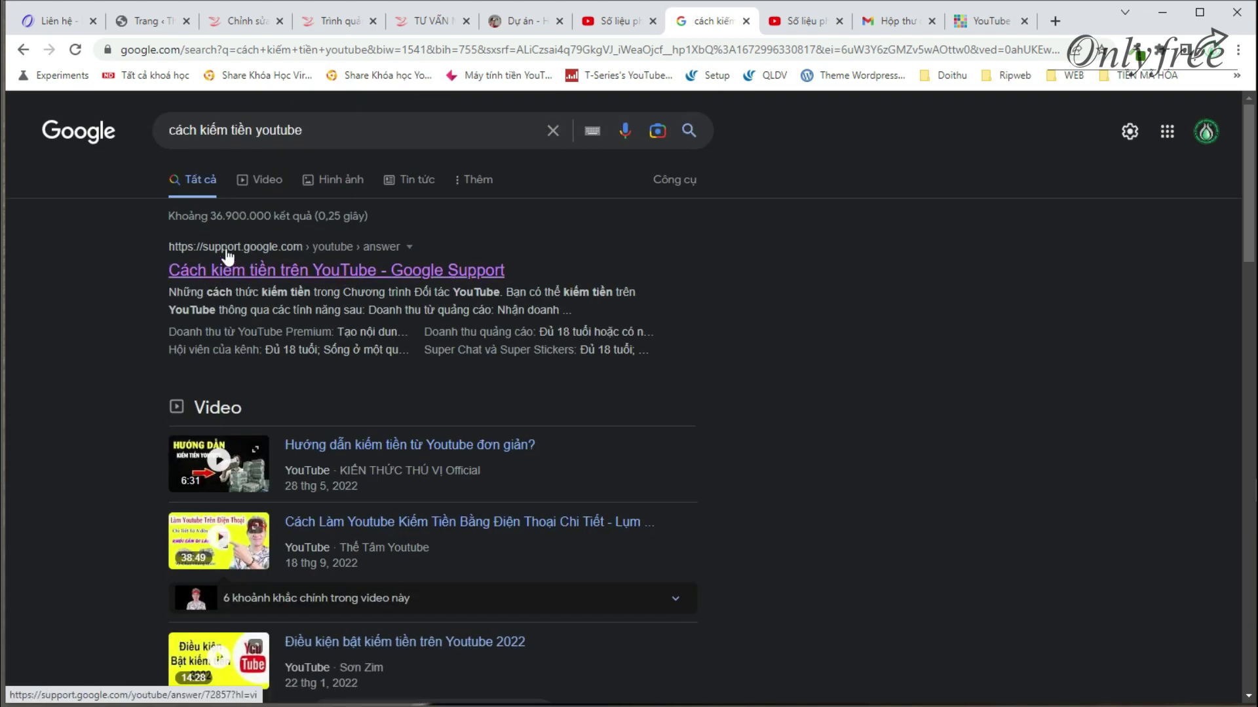
{"action": "scroll", "coordinate": [272, 356], "scroll_direction": "down", "scroll_amount": 9}
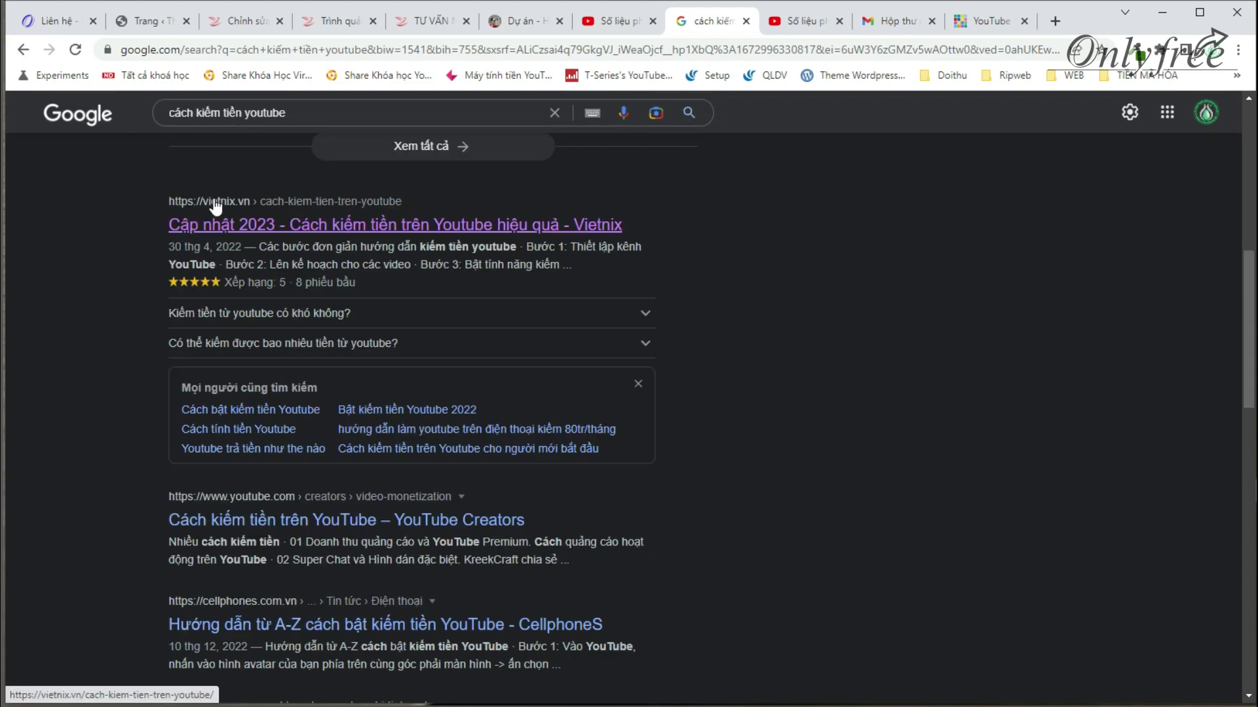
Step: Open the Vietnix result in a new tab and examine the article's "Nội dung" table of contents
{"action": "right_click", "coordinate": [252, 229]}
{"action": "left_click", "coordinate": [295, 236]}
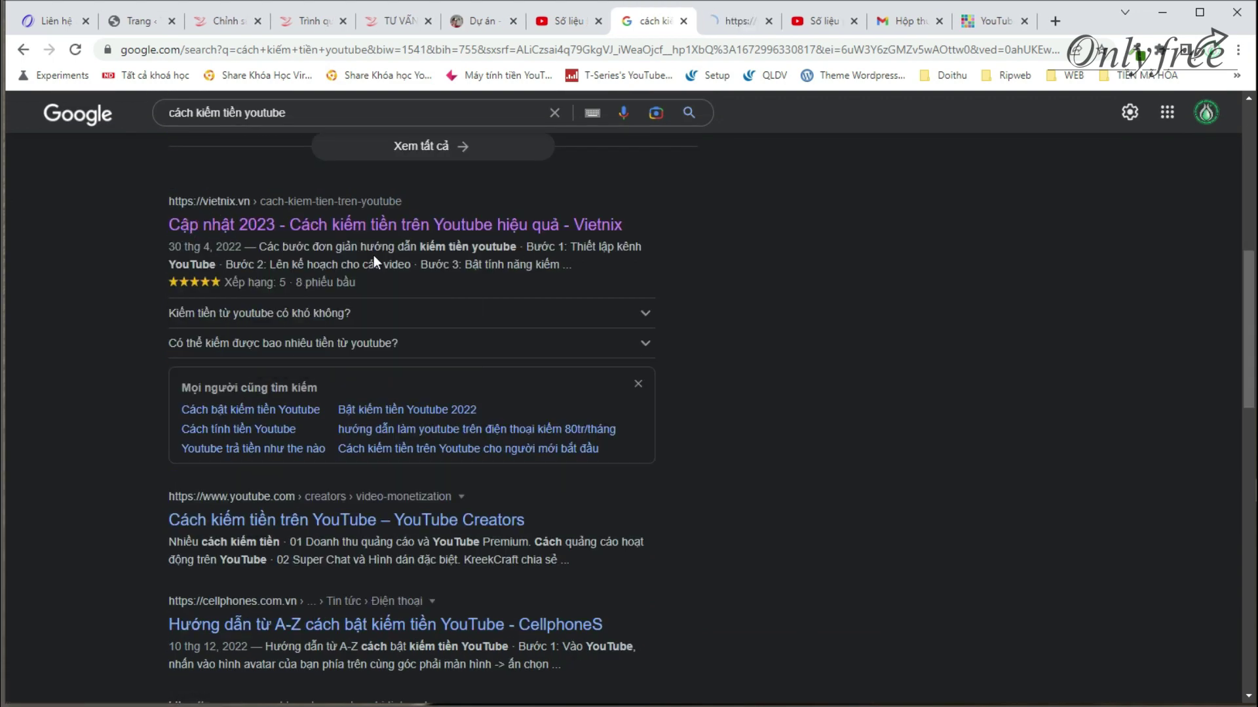
{"action": "key", "text": "ctrl+Tab"}
{"action": "left_click", "coordinate": [226, 371]}
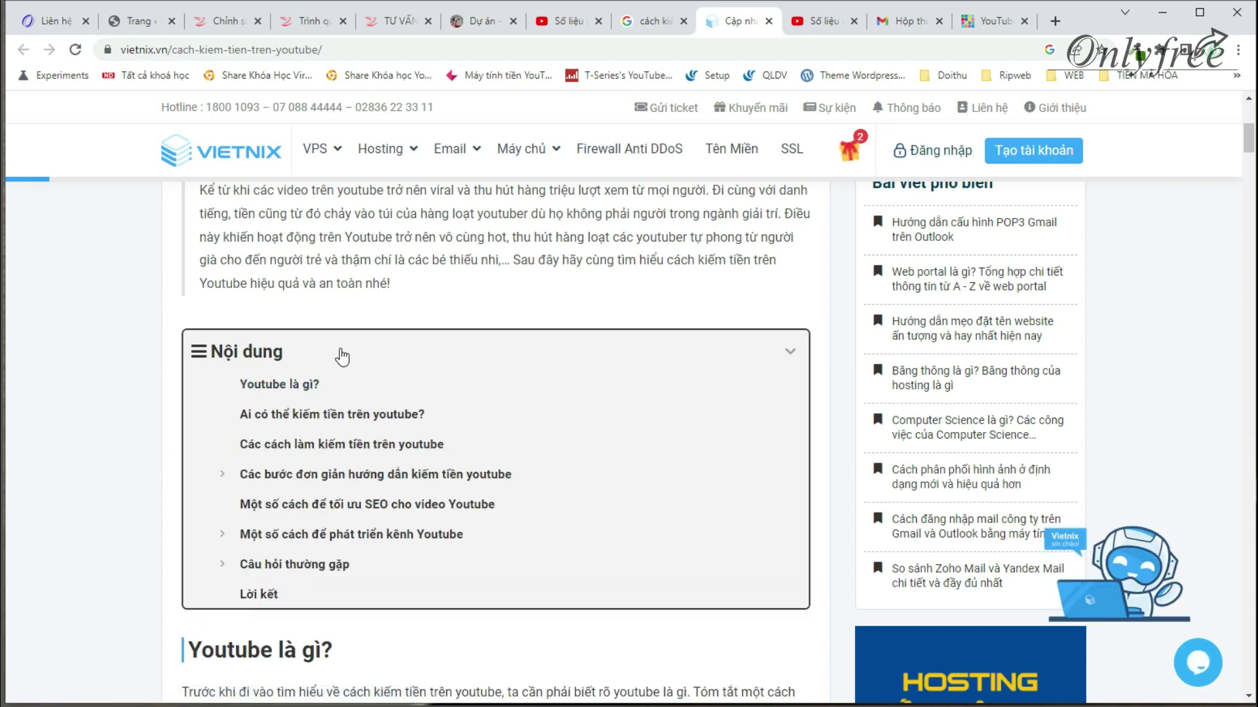
{"action": "left_click", "coordinate": [280, 350]}
{"action": "left_click", "coordinate": [534, 369]}
{"action": "scroll", "coordinate": [634, 305], "scroll_direction": "down", "scroll_amount": 5}
{"action": "scroll", "coordinate": [124, 458], "scroll_direction": "up", "scroll_amount": 4}
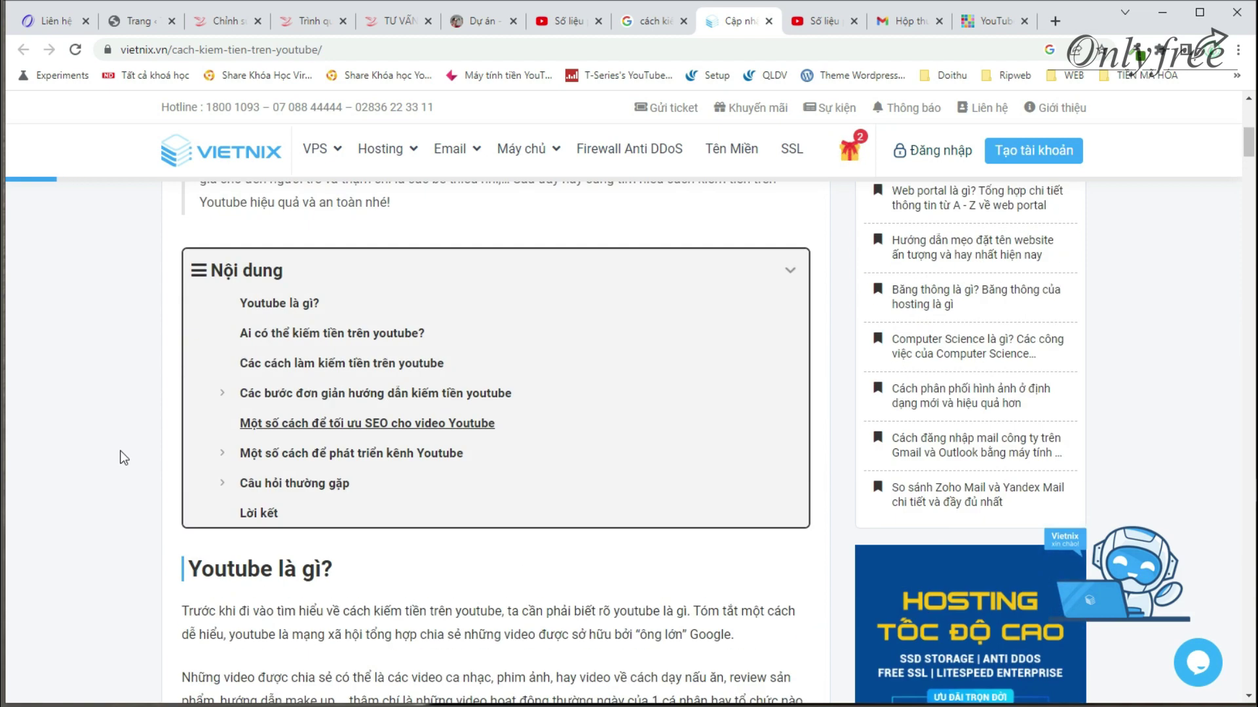
Step: View the Vietnix article's page source, inspect its meta tags and loaded plugin files, and close the source view
{"action": "right_click", "coordinate": [71, 355]}
{"action": "left_click", "coordinate": [124, 587]}
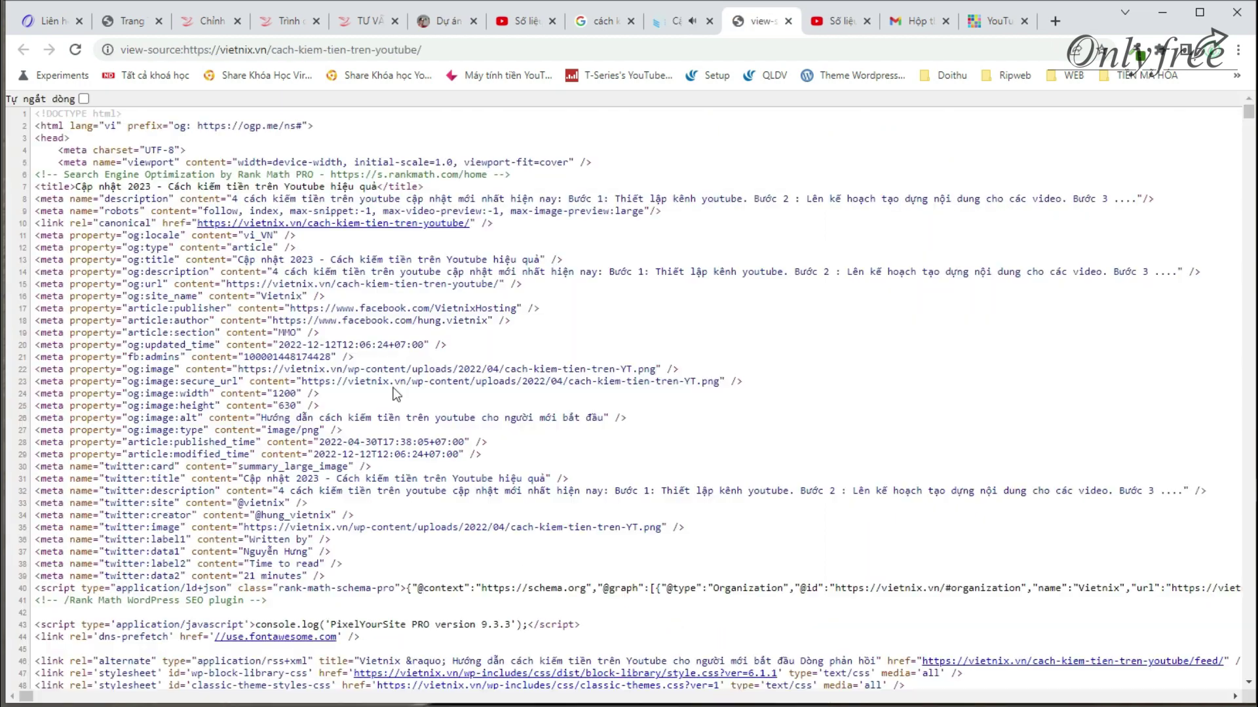
{"action": "left_click_drag", "start_coordinate": [313, 272], "coordinate": [391, 442]}
{"action": "scroll", "coordinate": [583, 288], "scroll_direction": "down", "scroll_amount": 10}
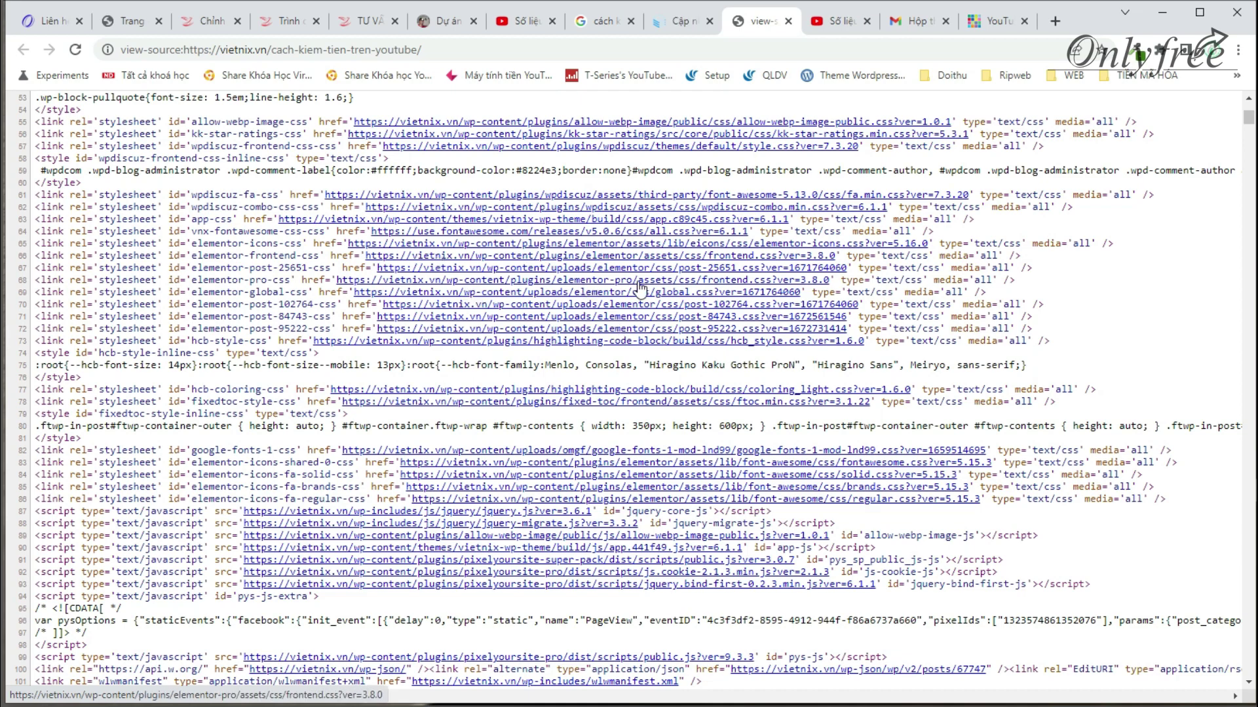
{"action": "scroll", "coordinate": [597, 117], "scroll_direction": "up", "scroll_amount": 10}
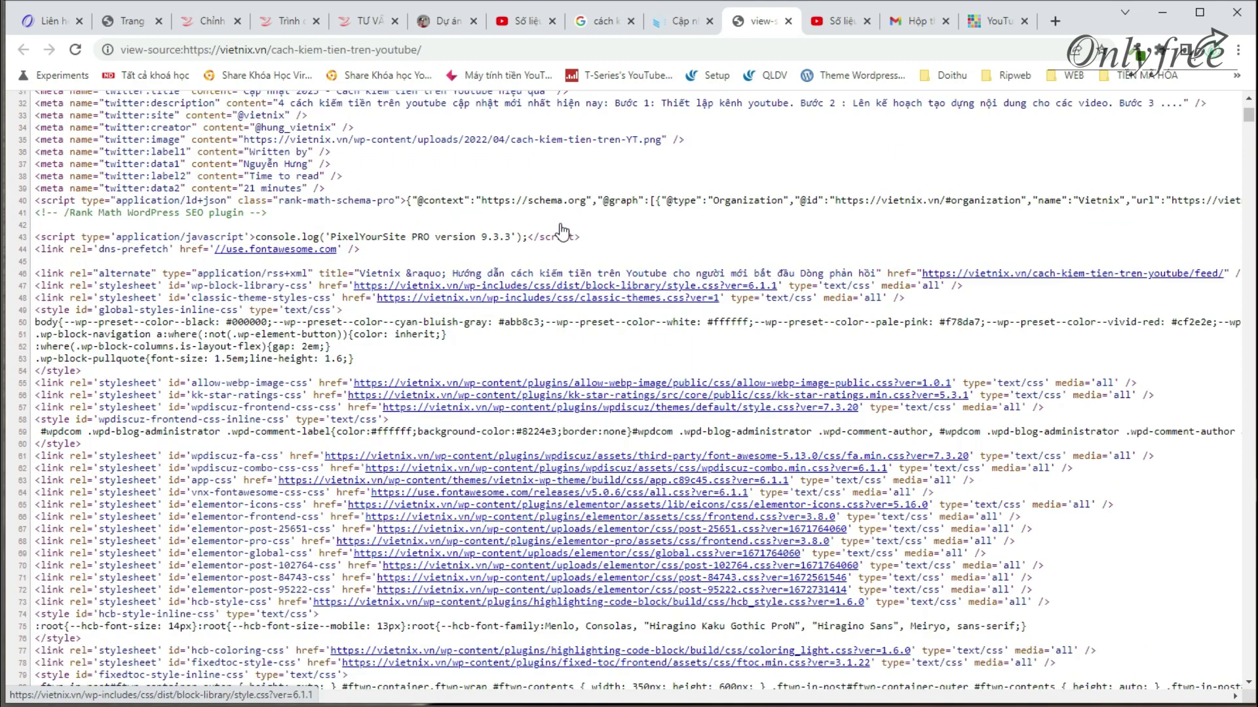
{"action": "left_click", "coordinate": [681, 21]}
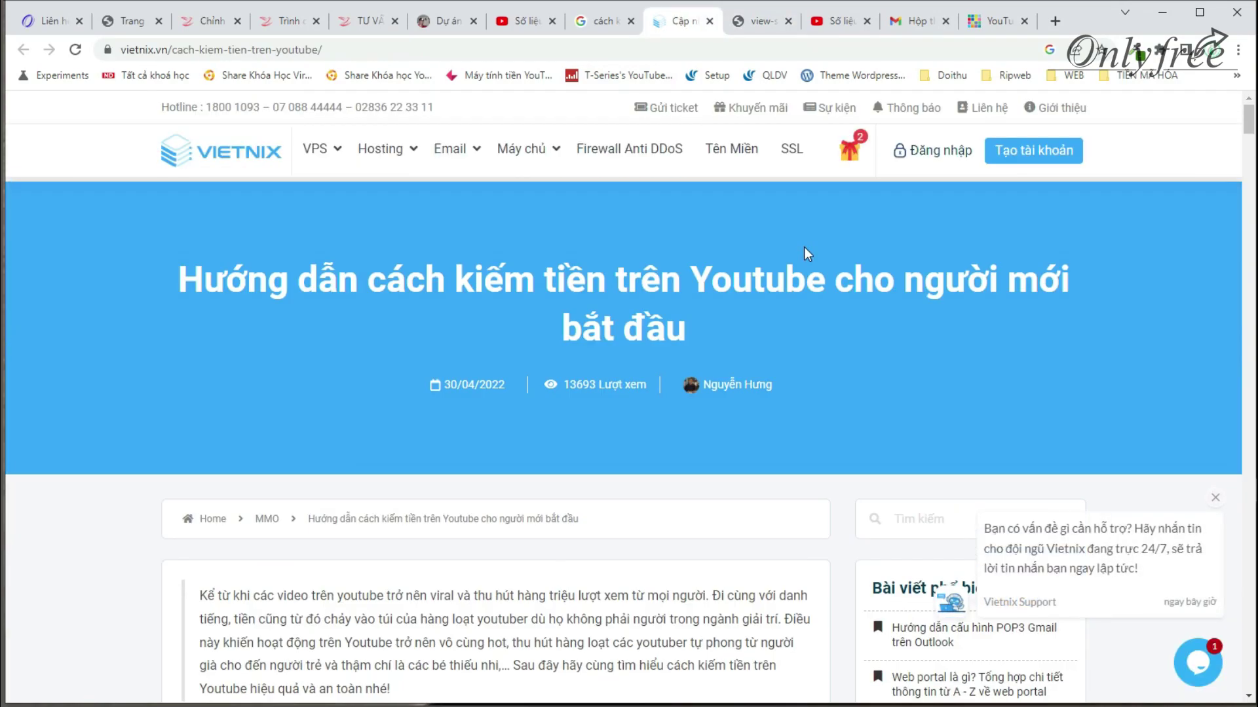
{"action": "left_click", "coordinate": [761, 25]}
{"action": "left_click", "coordinate": [788, 21]}
{"action": "left_click", "coordinate": [760, 21]}
Step: Return to the Google results for "cách kiếm tiền youtube" and review the suggestions and ranked articles
{"action": "left_click", "coordinate": [599, 21]}
{"action": "scroll", "coordinate": [317, 214], "scroll_direction": "up", "scroll_amount": 5}
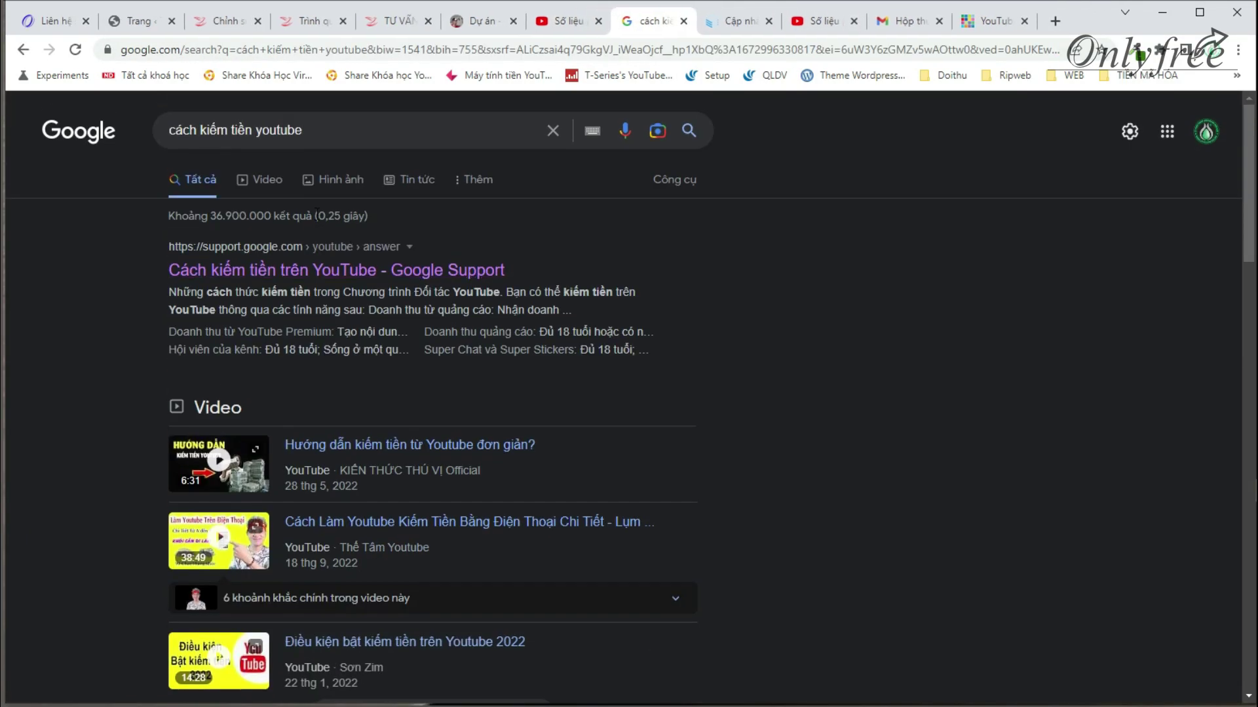
{"action": "triple_click", "coordinate": [237, 131]}
{"action": "left_click", "coordinate": [237, 131]}
{"action": "scroll", "coordinate": [500, 285], "scroll_direction": "down", "scroll_amount": 6}
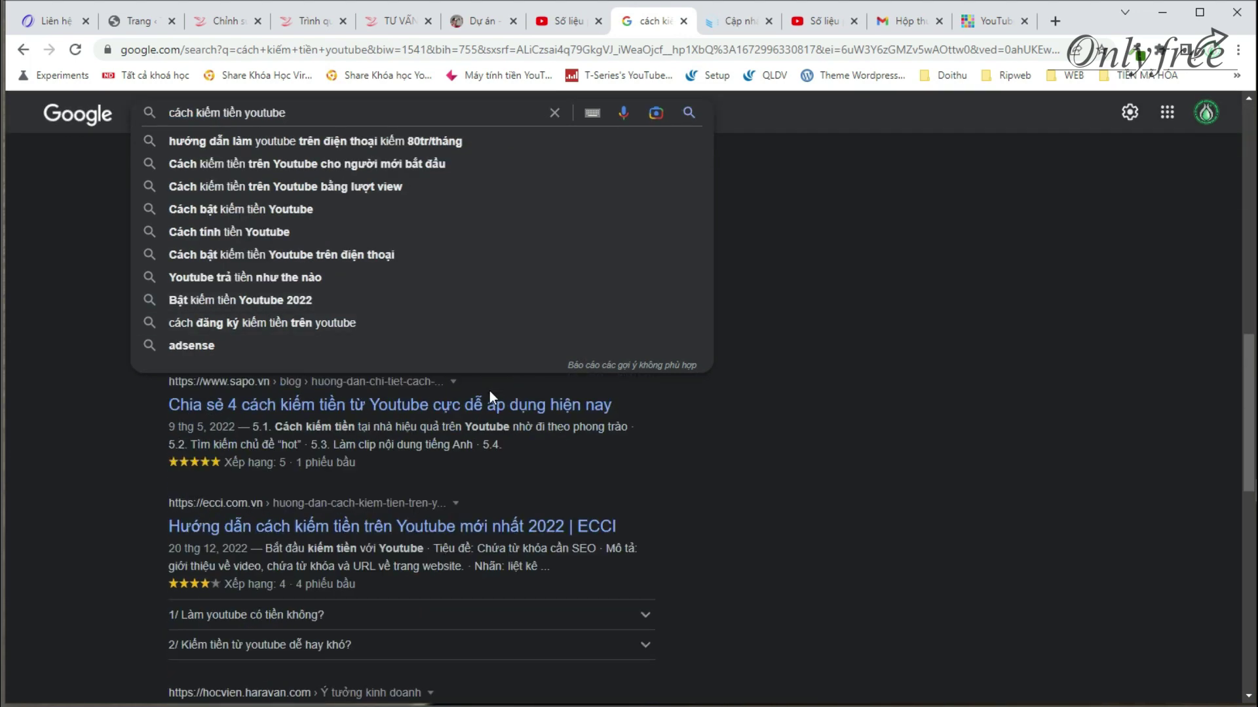
{"action": "left_click", "coordinate": [989, 495]}
{"action": "scroll", "coordinate": [453, 404], "scroll_direction": "up", "scroll_amount": 8}
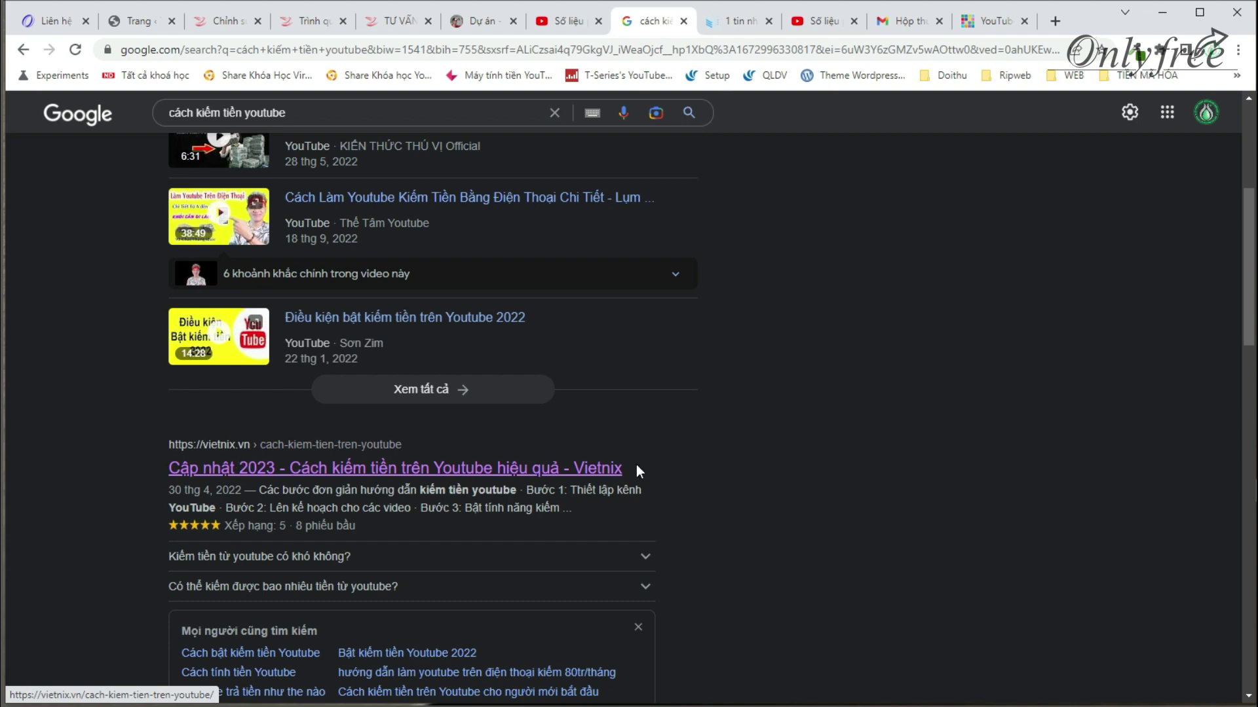
{"action": "left_click", "coordinate": [723, 25]}
{"action": "left_click", "coordinate": [648, 26]}
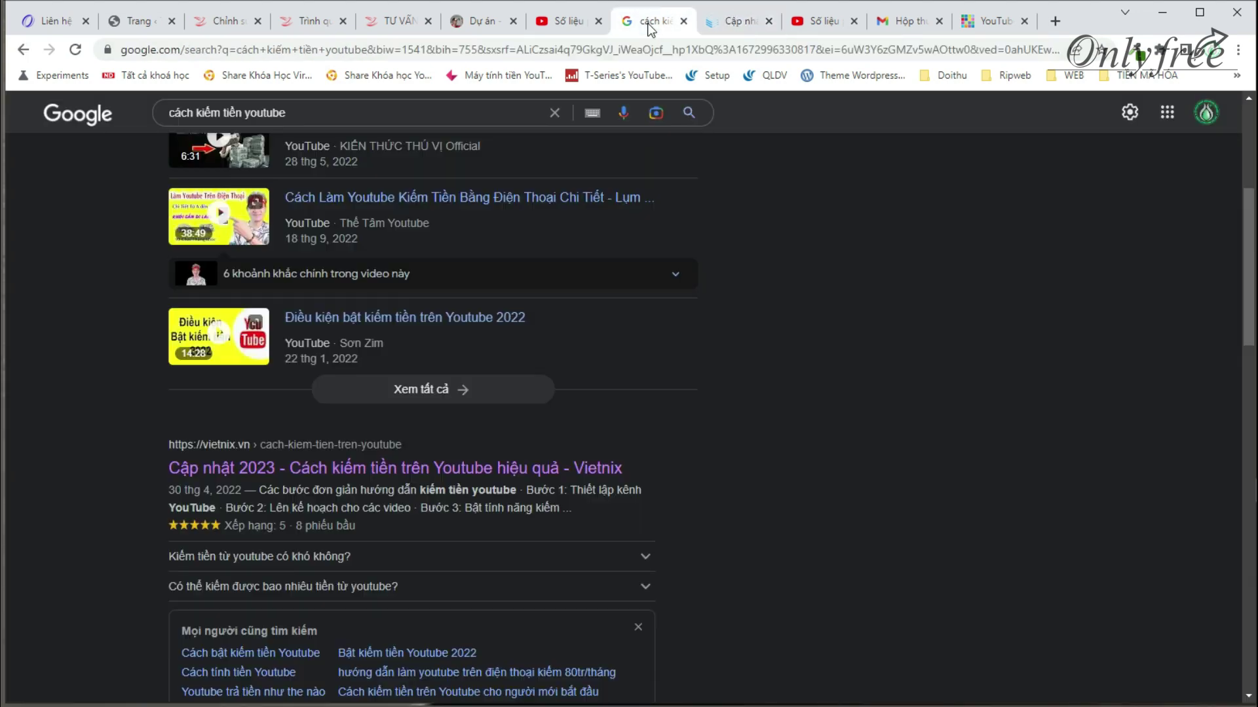
Step: Open the CellphoneS article on enabling YouTube monetization in a new tab and skim its content
{"action": "scroll", "coordinate": [331, 475], "scroll_direction": "down", "scroll_amount": 5}
{"action": "scroll", "coordinate": [444, 308], "scroll_direction": "down", "scroll_amount": 5}
{"action": "scroll", "coordinate": [175, 320], "scroll_direction": "up", "scroll_amount": 4}
{"action": "right_click", "coordinate": [282, 462]}
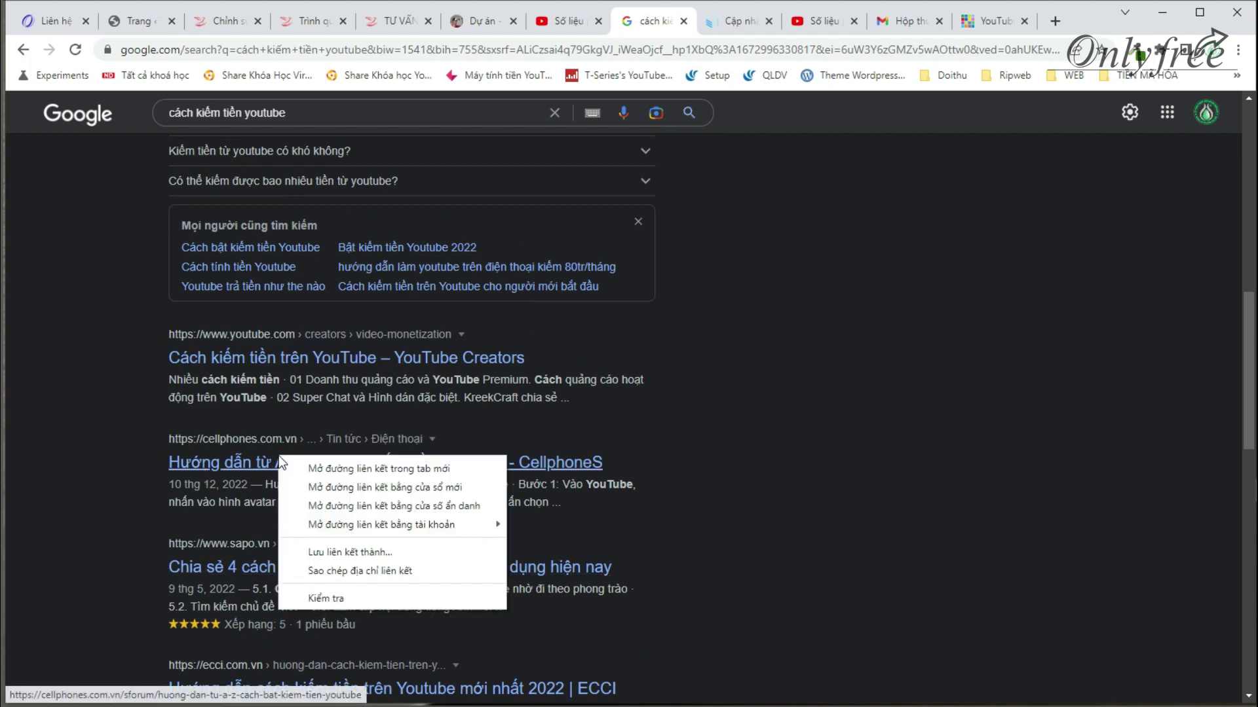
{"action": "left_click", "coordinate": [386, 469]}
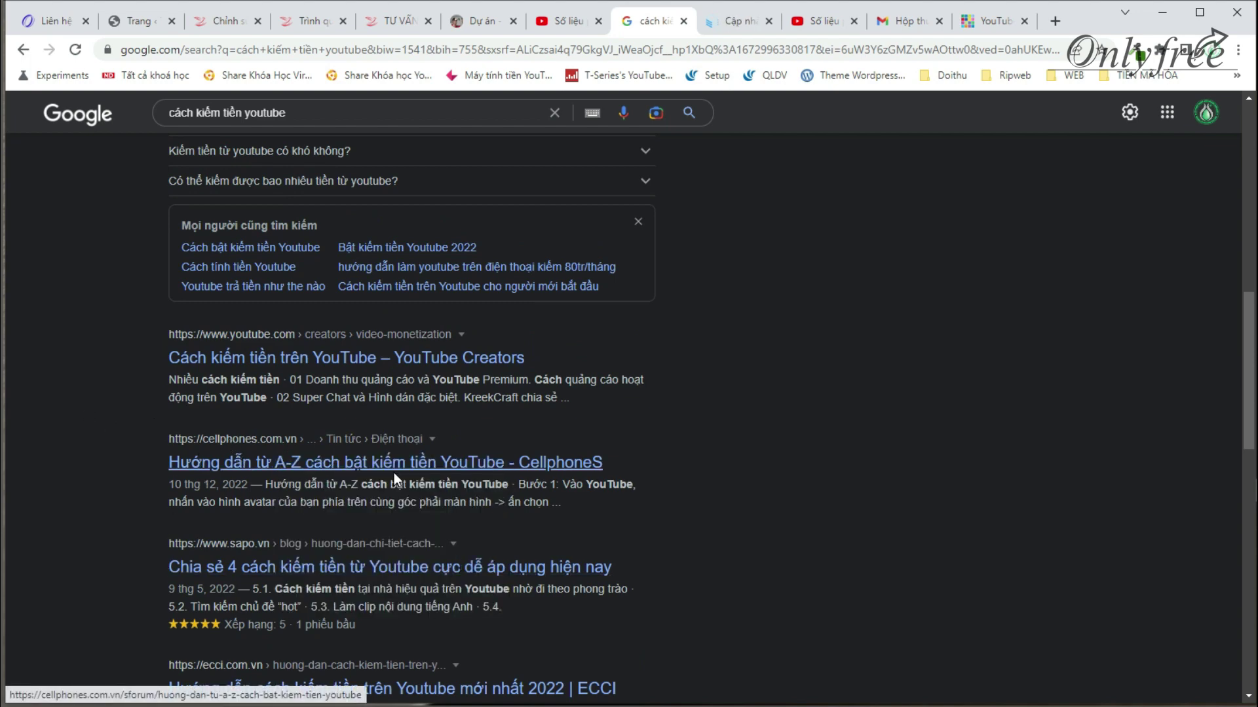
{"action": "left_click", "coordinate": [679, 25]}
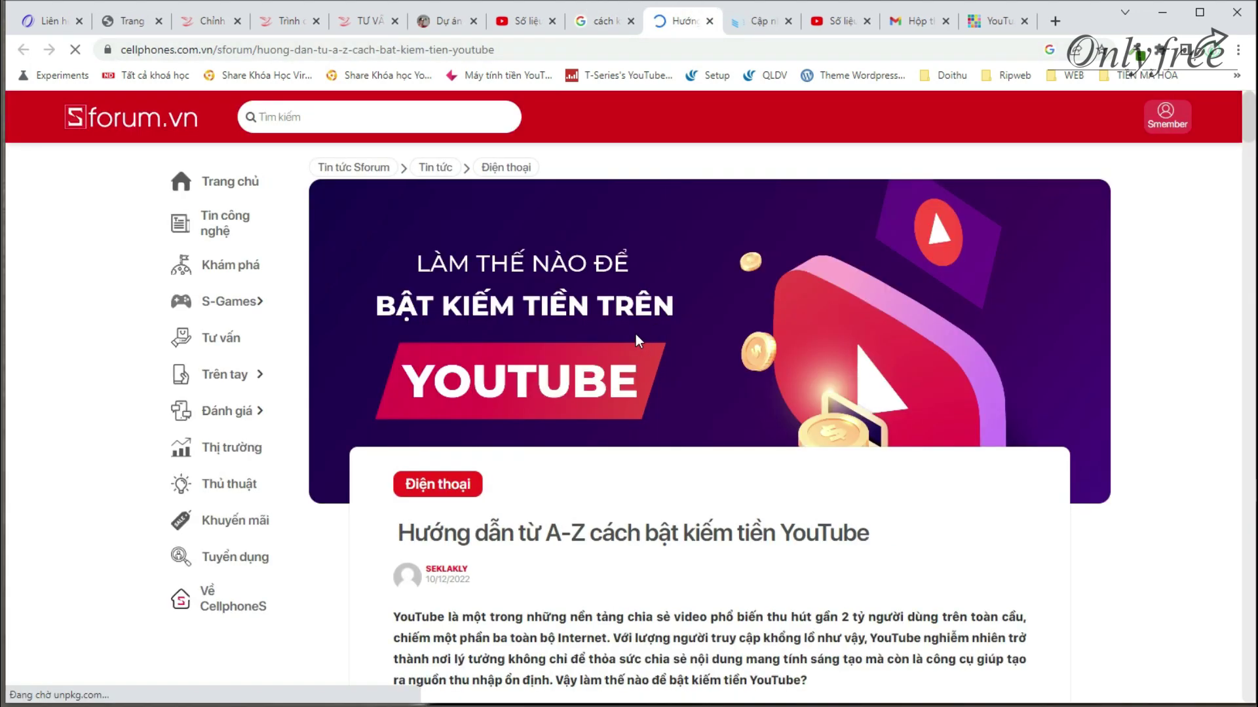
{"action": "scroll", "coordinate": [661, 377], "scroll_direction": "down", "scroll_amount": 15}
{"action": "scroll", "coordinate": [660, 377], "scroll_direction": "down", "scroll_amount": 20}
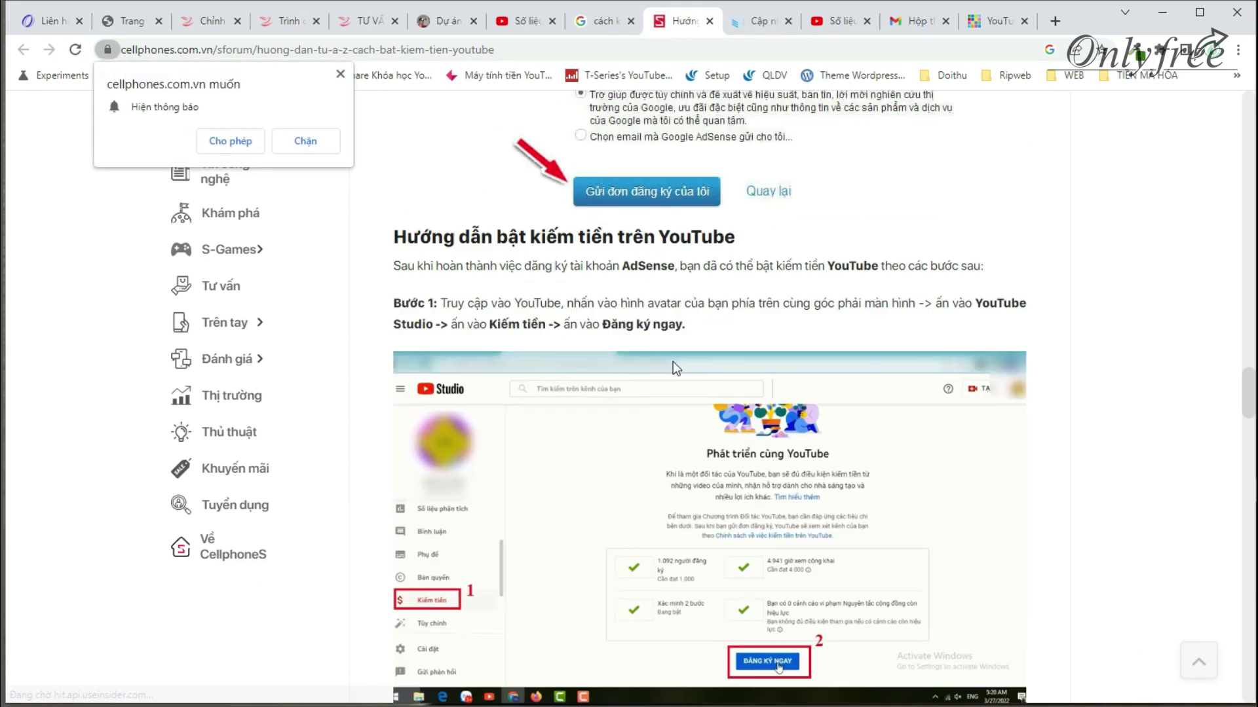
Step: Compare the Vietnix and CellphoneS articles, and reload the Vietnix page
{"action": "left_click", "coordinate": [745, 21]}
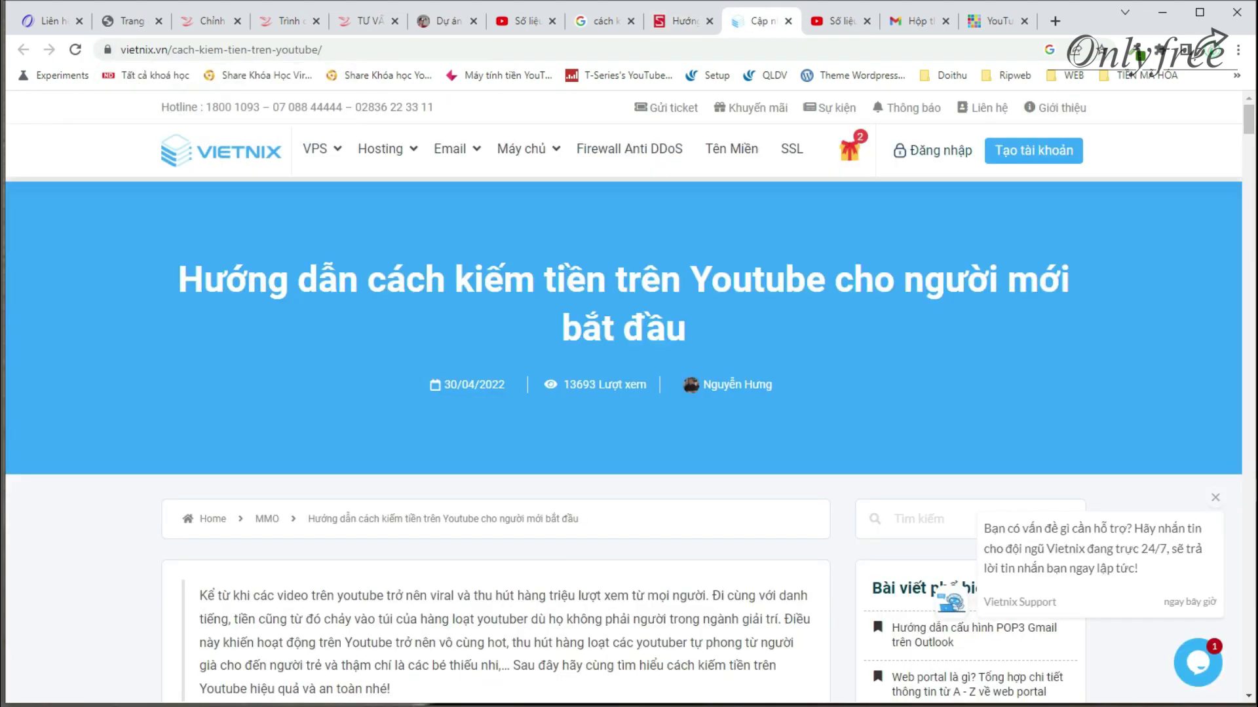
{"action": "double_click", "coordinate": [134, 50]}
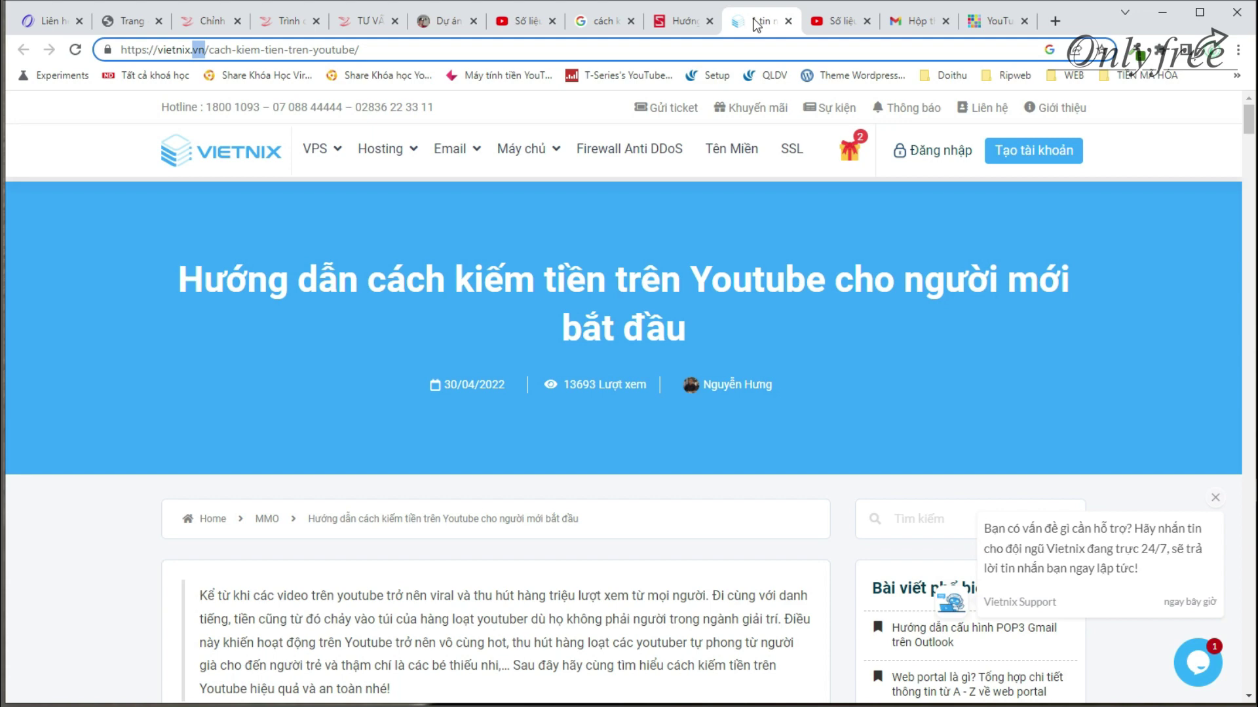
{"action": "left_click", "coordinate": [681, 21]}
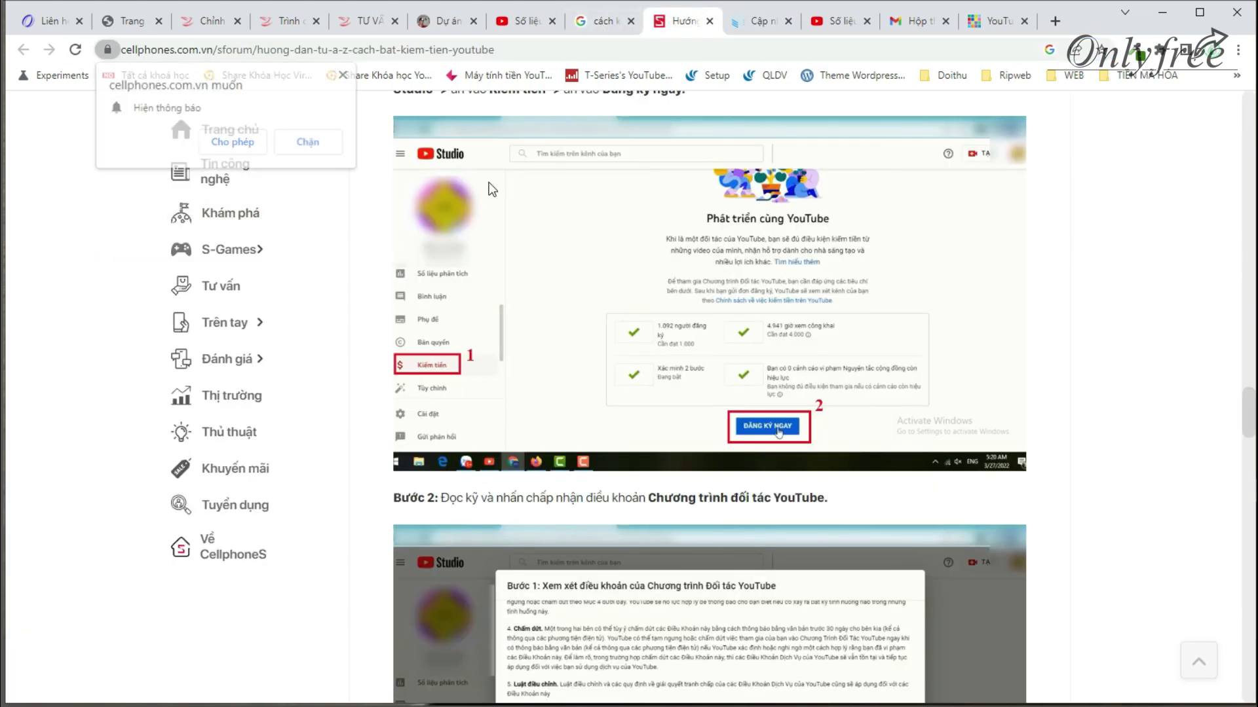
{"action": "left_click", "coordinate": [650, 26]}
{"action": "left_click", "coordinate": [758, 23]}
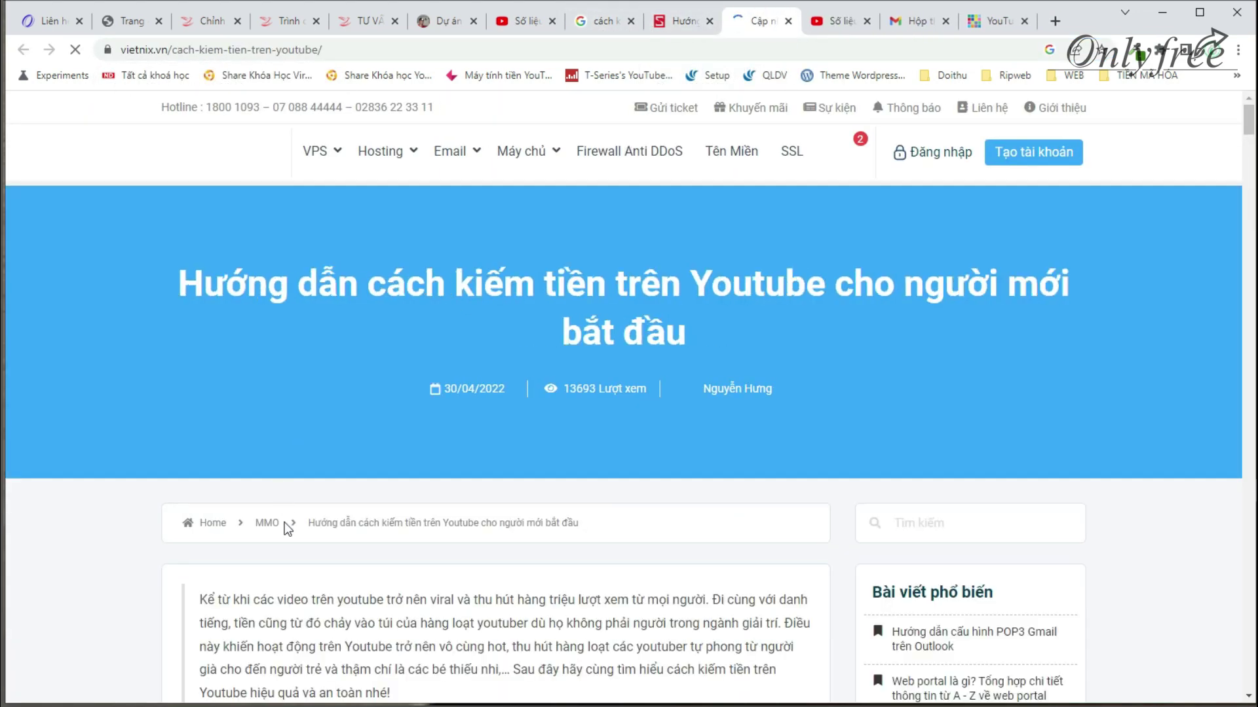
Step: Toggle the Vietnix article's "Nội dung" table of contents and use it to jump to "Câu hỏi thường gặp"
{"action": "scroll", "coordinate": [336, 481], "scroll_direction": "down", "scroll_amount": 6}
{"action": "left_click", "coordinate": [269, 354]}
{"action": "left_click", "coordinate": [268, 354]}
{"action": "left_click", "coordinate": [267, 354]}
{"action": "left_click", "coordinate": [251, 349]}
{"action": "left_click", "coordinate": [243, 356]}
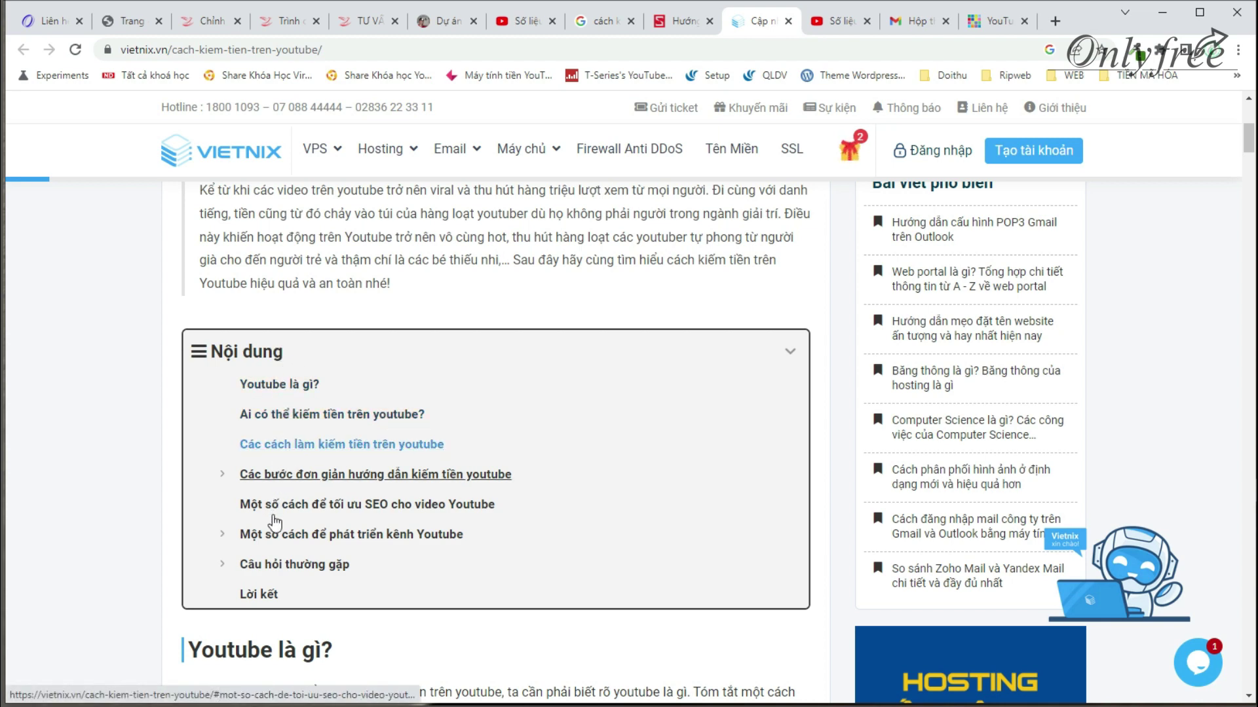
{"action": "left_click", "coordinate": [255, 564]}
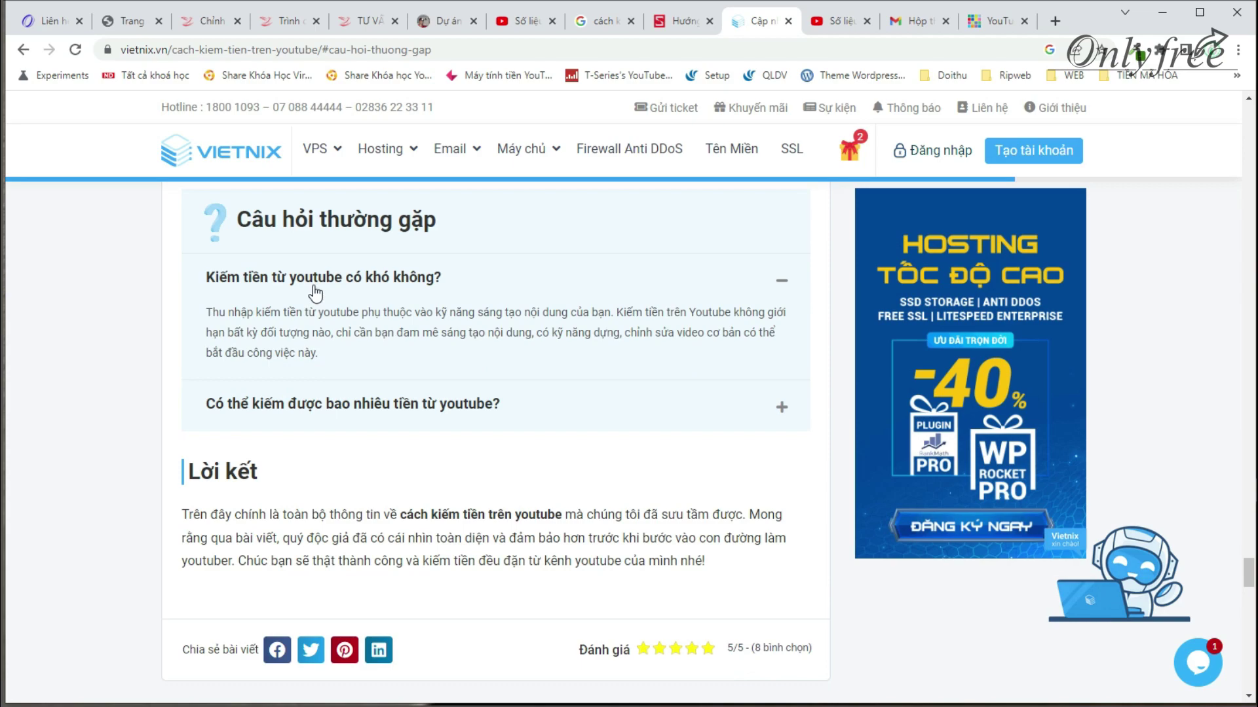
Step: Open the floating "Nội dung" table of contents beside the article and jump to the "Lời kết" section
{"action": "scroll", "coordinate": [316, 290], "scroll_direction": "up", "scroll_amount": 15}
{"action": "scroll", "coordinate": [413, 358], "scroll_direction": "up", "scroll_amount": 5}
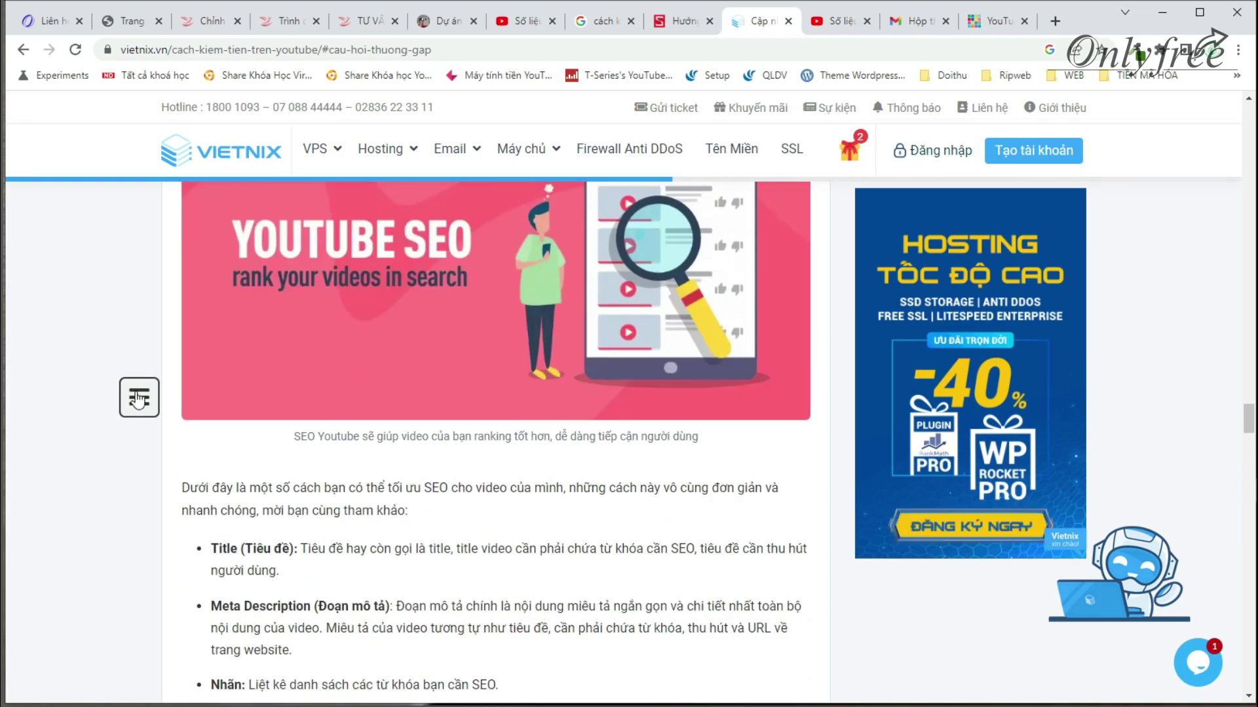
{"action": "scroll", "coordinate": [367, 560], "scroll_direction": "down", "scroll_amount": 7}
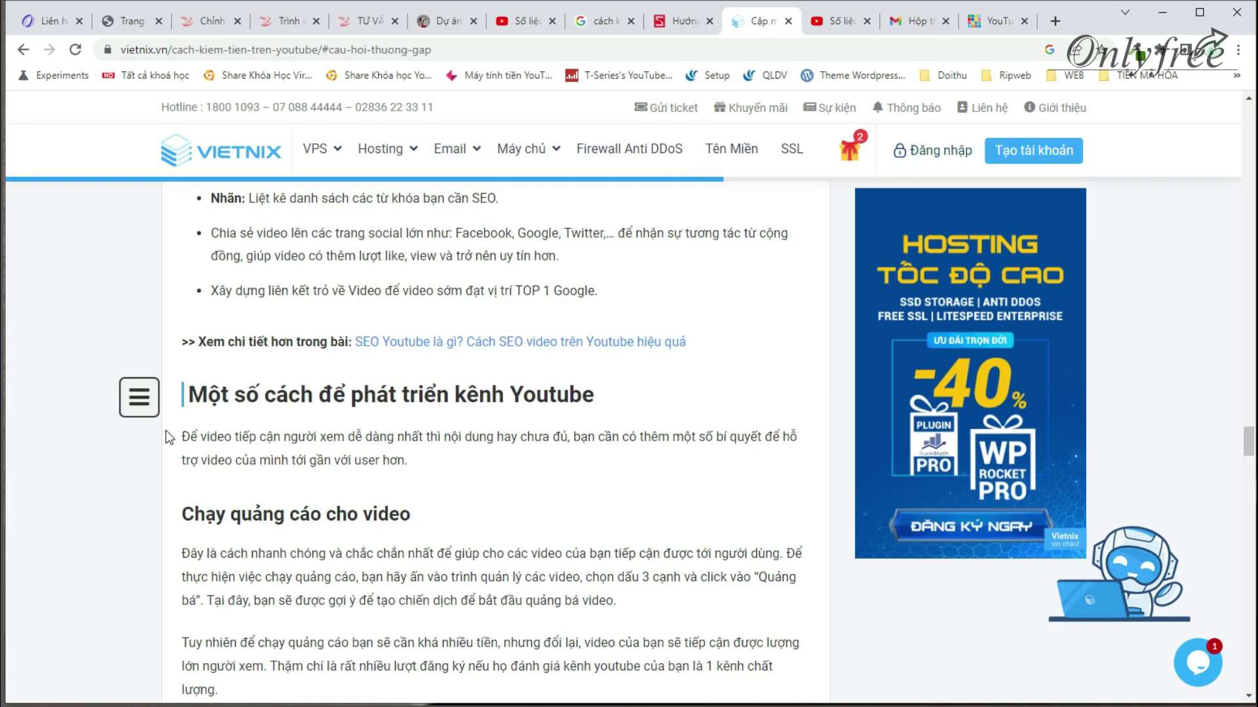
{"action": "left_click", "coordinate": [158, 396]}
{"action": "scroll", "coordinate": [118, 547], "scroll_direction": "down", "scroll_amount": 1}
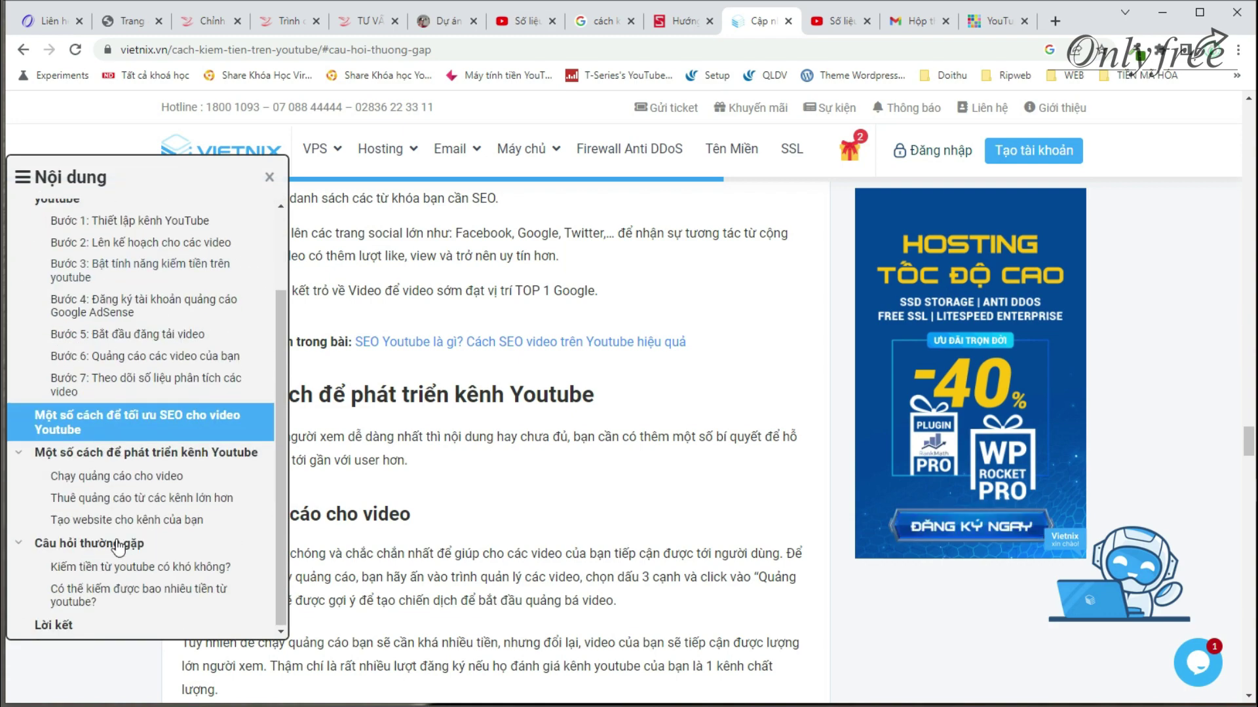
{"action": "left_click", "coordinate": [56, 625]}
Step: Jump to "Youtube là gì?" from the floating contents, highlight part of its text, and return to the in-page table of contents
{"action": "scroll", "coordinate": [140, 406], "scroll_direction": "up", "scroll_amount": 10}
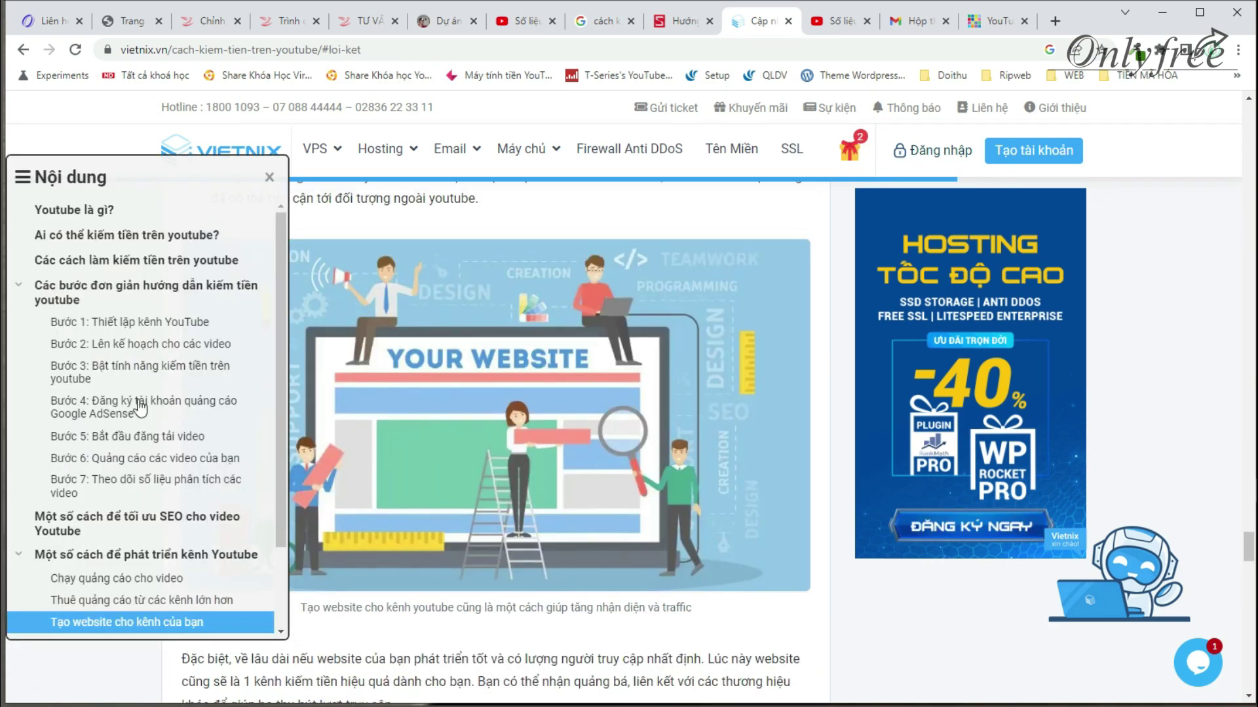
{"action": "left_click", "coordinate": [52, 209]}
{"action": "left_click_drag", "start_coordinate": [374, 247], "coordinate": [484, 315]}
{"action": "left_click_drag", "start_coordinate": [547, 408], "coordinate": [621, 403]}
{"action": "scroll", "coordinate": [621, 402], "scroll_direction": "up", "scroll_amount": 7}
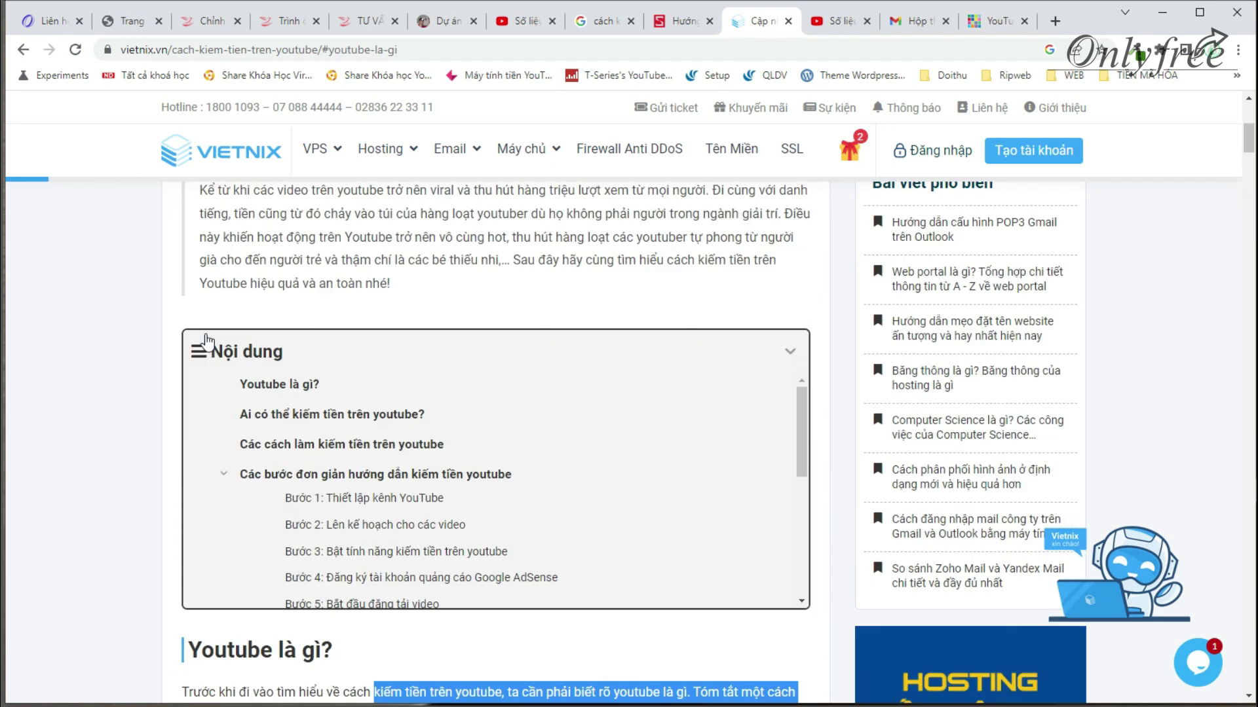
Step: Look through the expanded in-page table of contents and collapse its subsections, including "Một số cách để phát triển kênh Youtube"
{"action": "scroll", "coordinate": [465, 440], "scroll_direction": "down", "scroll_amount": 5}
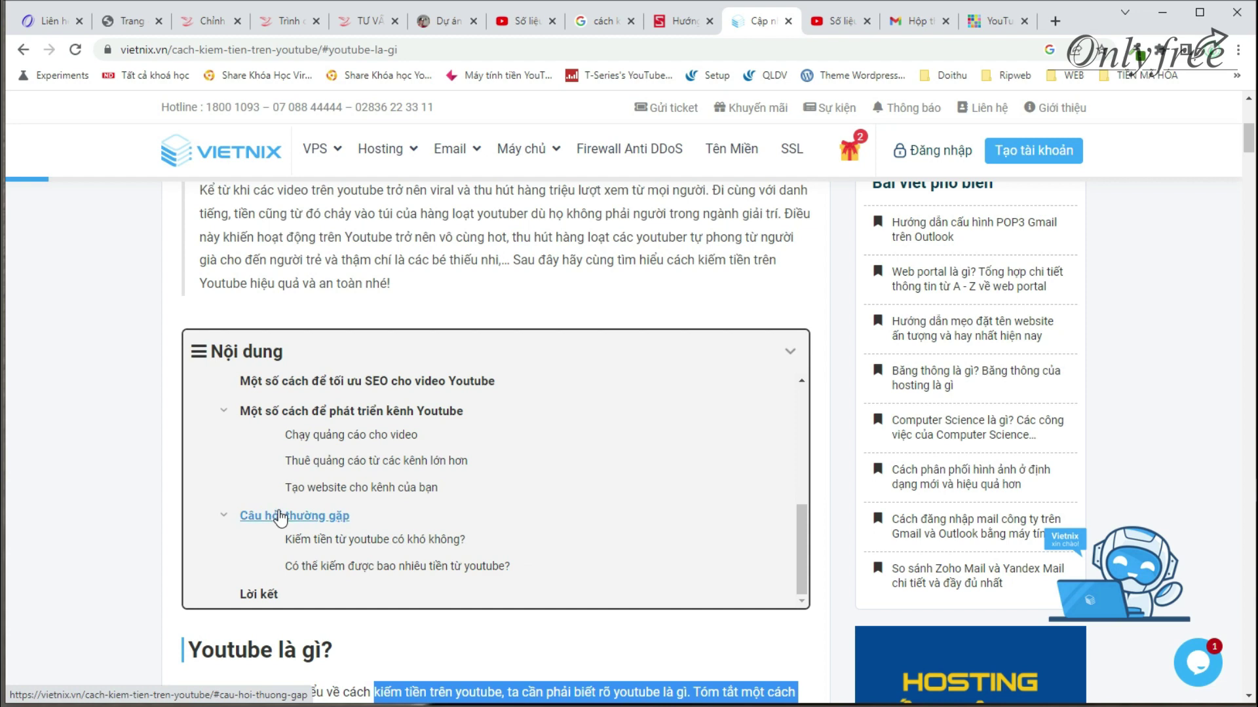
{"action": "scroll", "coordinate": [385, 445], "scroll_direction": "up", "scroll_amount": 10}
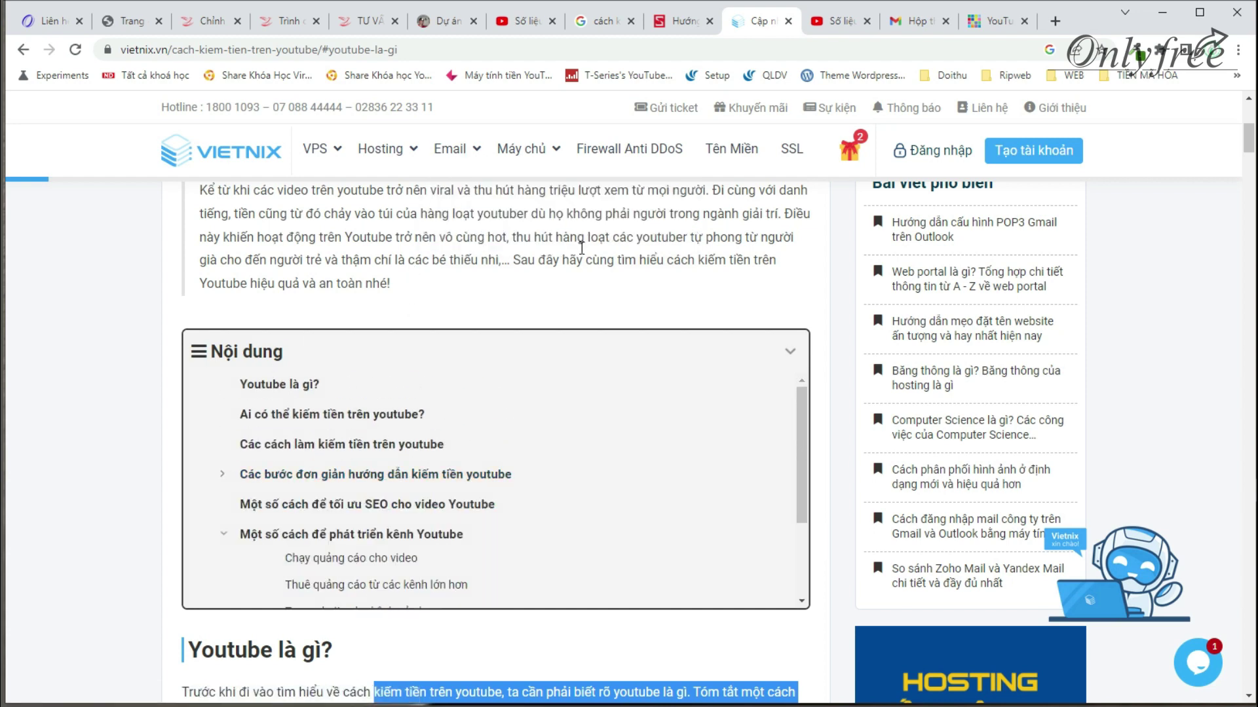
{"action": "left_click", "coordinate": [223, 535]}
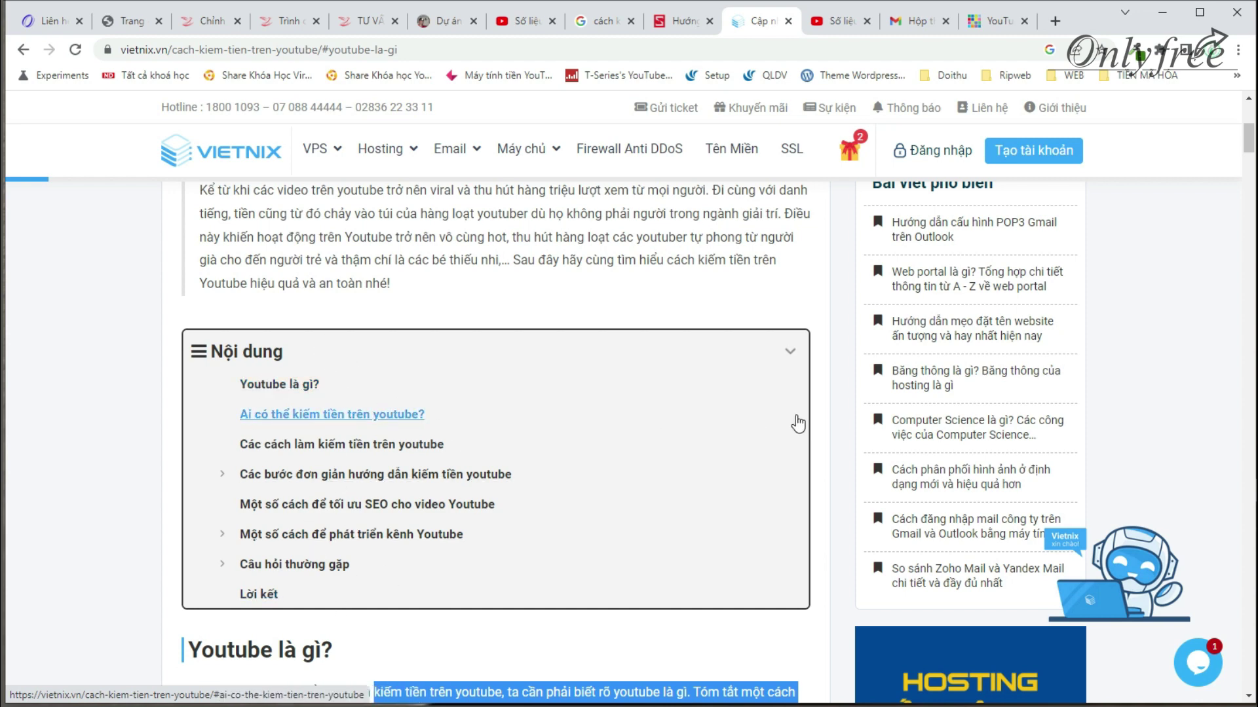
Step: Jump to the "Ai có thể kiếm tiền trên youtube?" section from the in-page contents and close the floating contents
{"action": "left_click", "coordinate": [283, 414]}
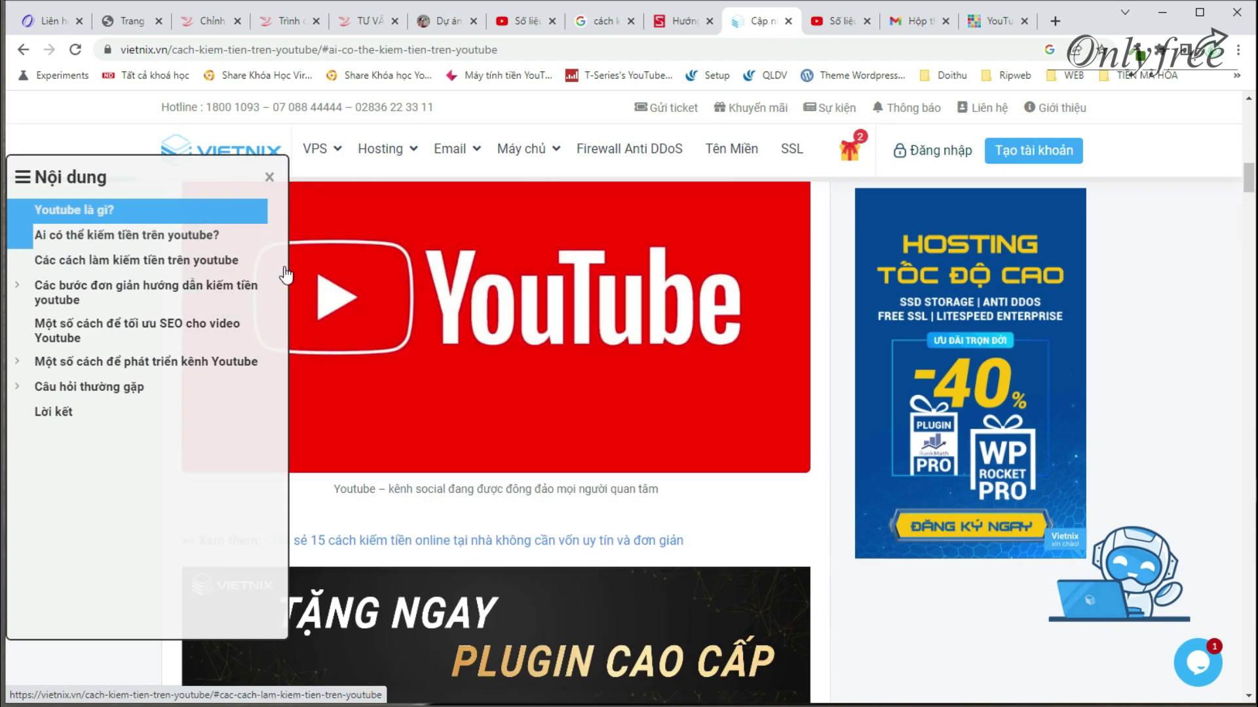
{"action": "left_click", "coordinate": [270, 174]}
{"action": "triple_click", "coordinate": [622, 496]}
Step: Dismiss the update notice on the "Bài hướng dẫn vận hành nhà yến" post and switch to the WP file manager
{"action": "key", "text": "ctrl+3"}
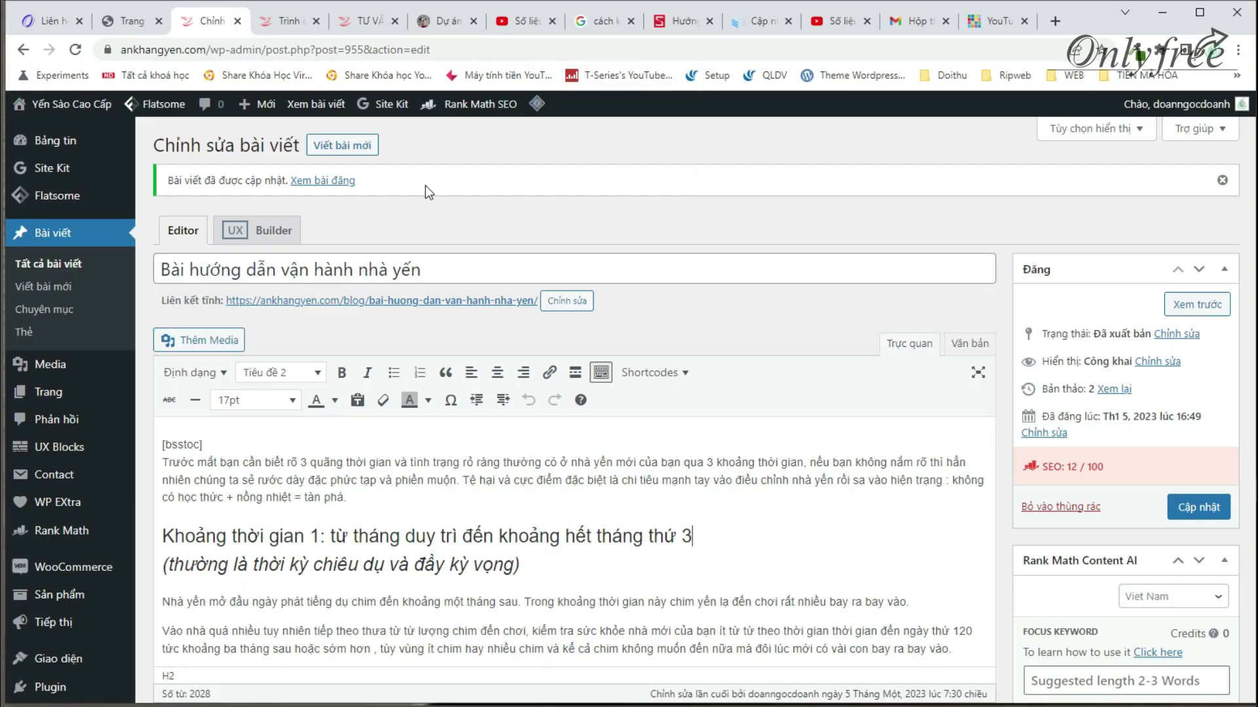
{"action": "left_click", "coordinate": [1222, 180]}
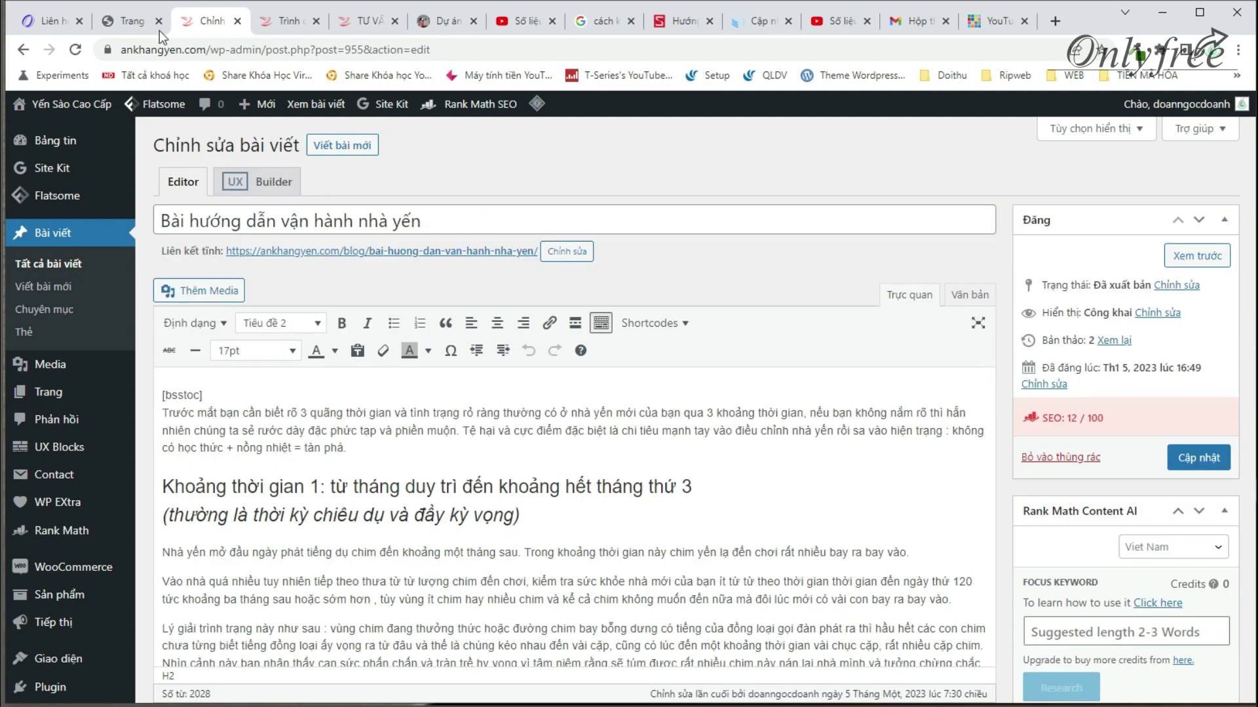
{"action": "left_click", "coordinate": [283, 20]}
{"action": "left_click", "coordinate": [203, 18]}
{"action": "left_click", "coordinate": [285, 15]}
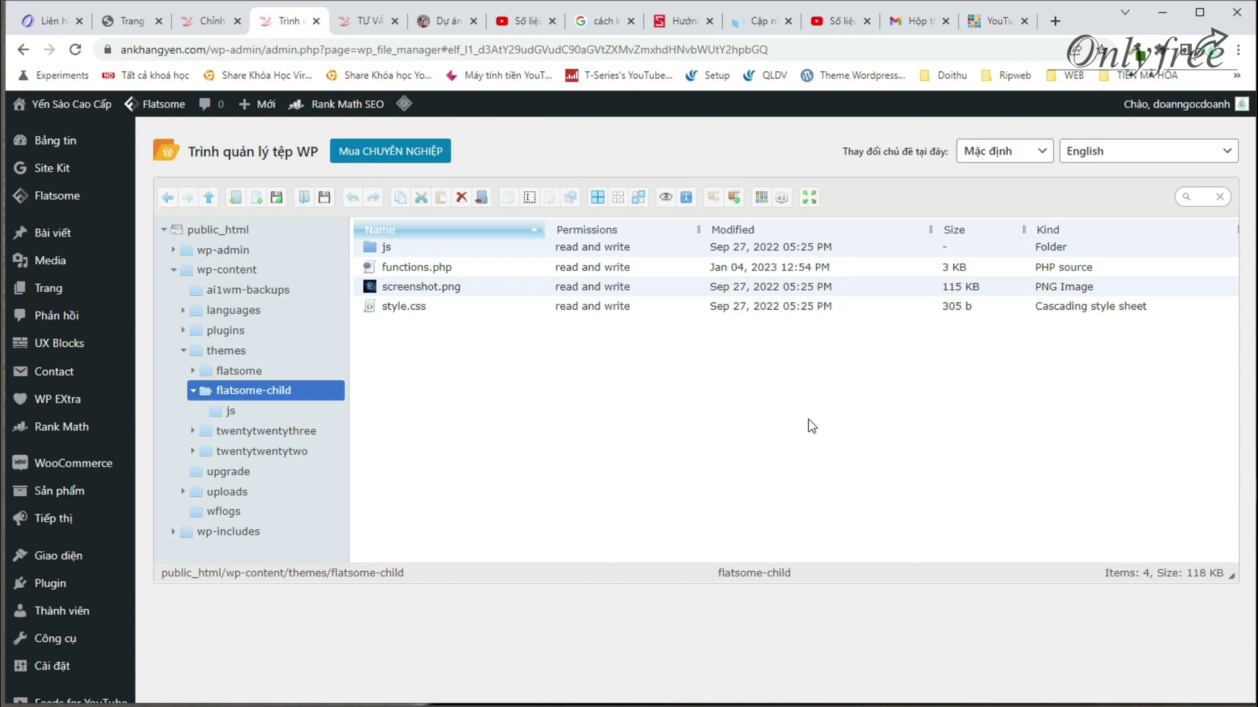
Step: Collapse the themes and wp-content folders in the file manager tree and highlight the "Trình quản lý tệp WP" heading
{"action": "left_click", "coordinate": [183, 351]}
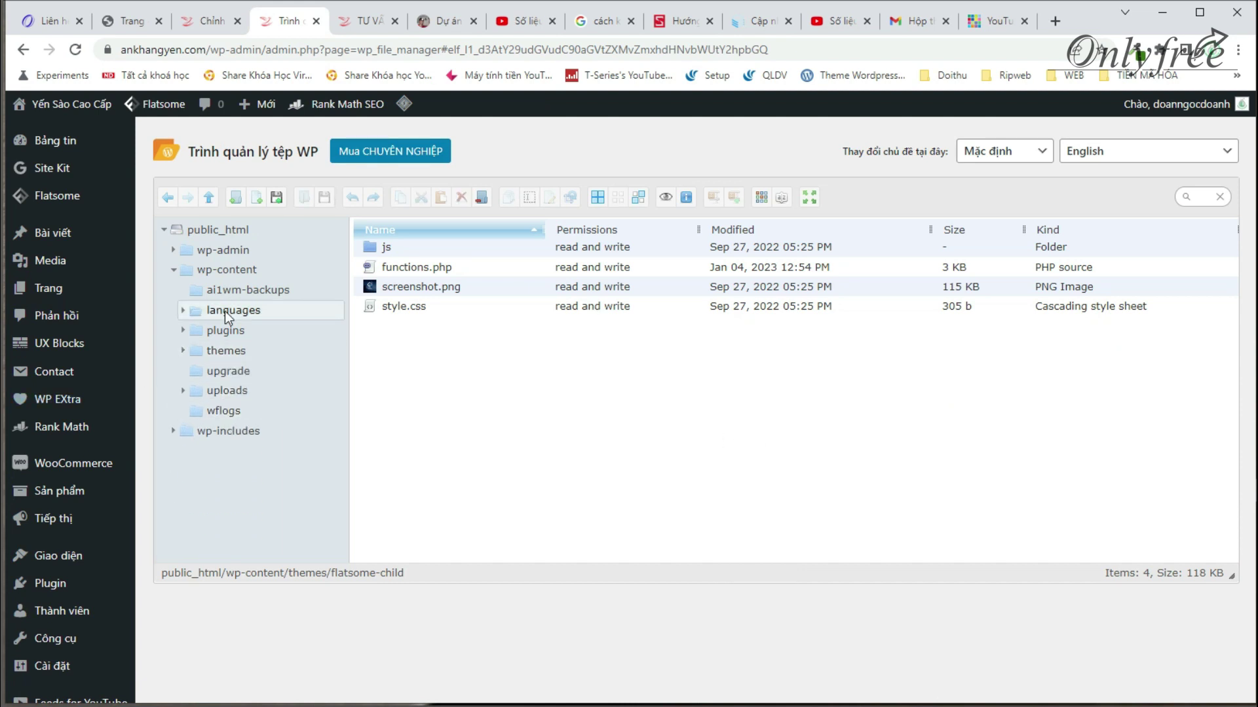
{"action": "left_click", "coordinate": [174, 270]}
{"action": "scroll", "coordinate": [39, 474], "scroll_direction": "down", "scroll_amount": 1}
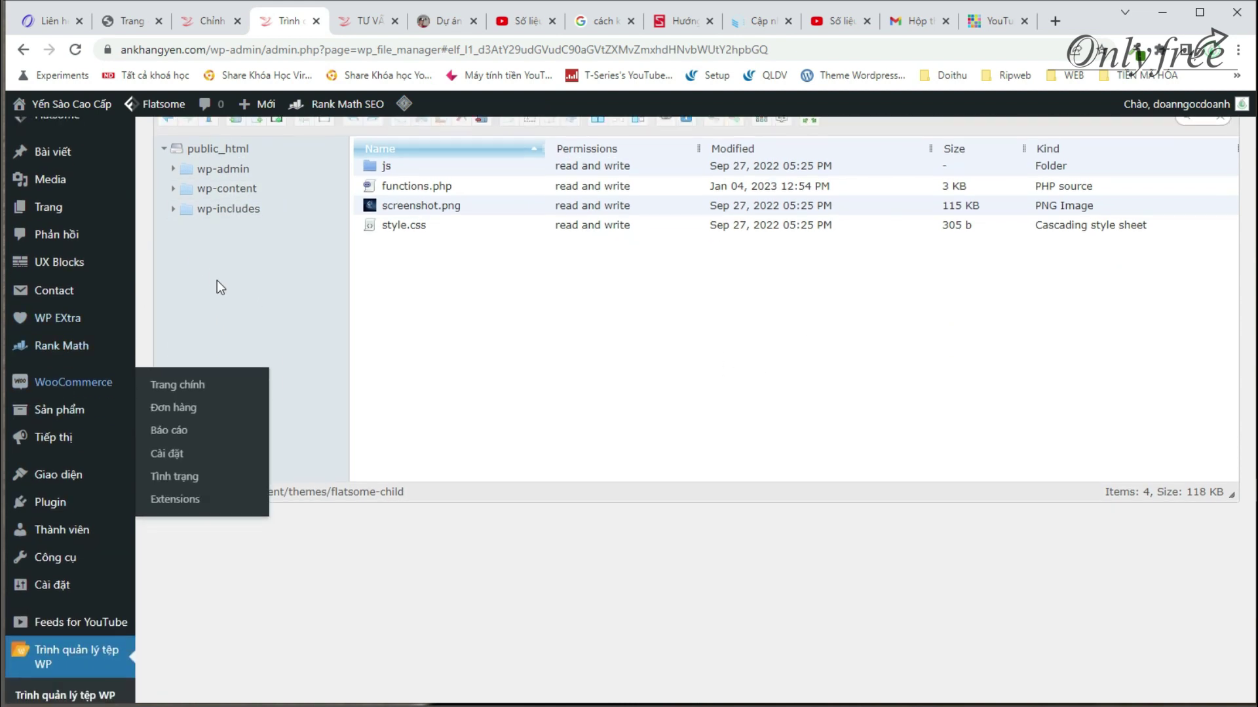
{"action": "scroll", "coordinate": [364, 376], "scroll_direction": "up", "scroll_amount": 1}
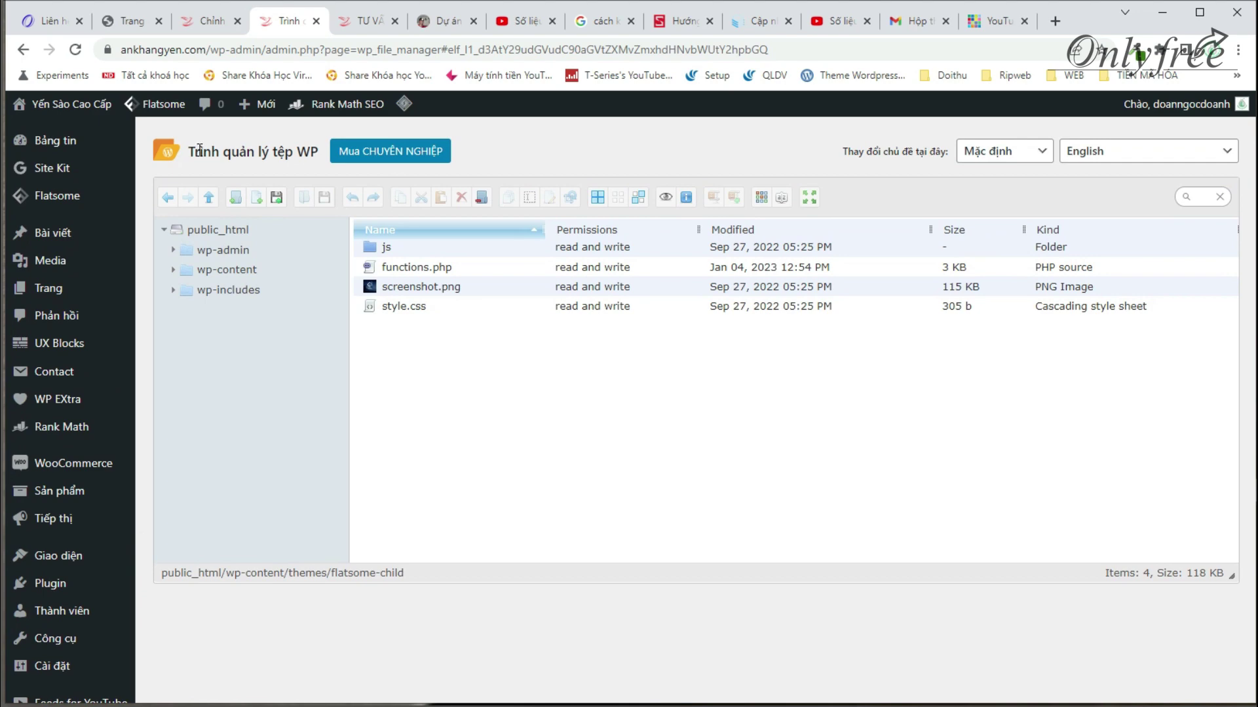
{"action": "left_click_drag", "start_coordinate": [198, 151], "coordinate": [303, 155]}
{"action": "triple_click", "coordinate": [306, 156]}
Step: Open the list of installed plugins and highlight the "Trình quản lý tệp WP" entry
{"action": "scroll", "coordinate": [59, 505], "scroll_direction": "down", "scroll_amount": 3}
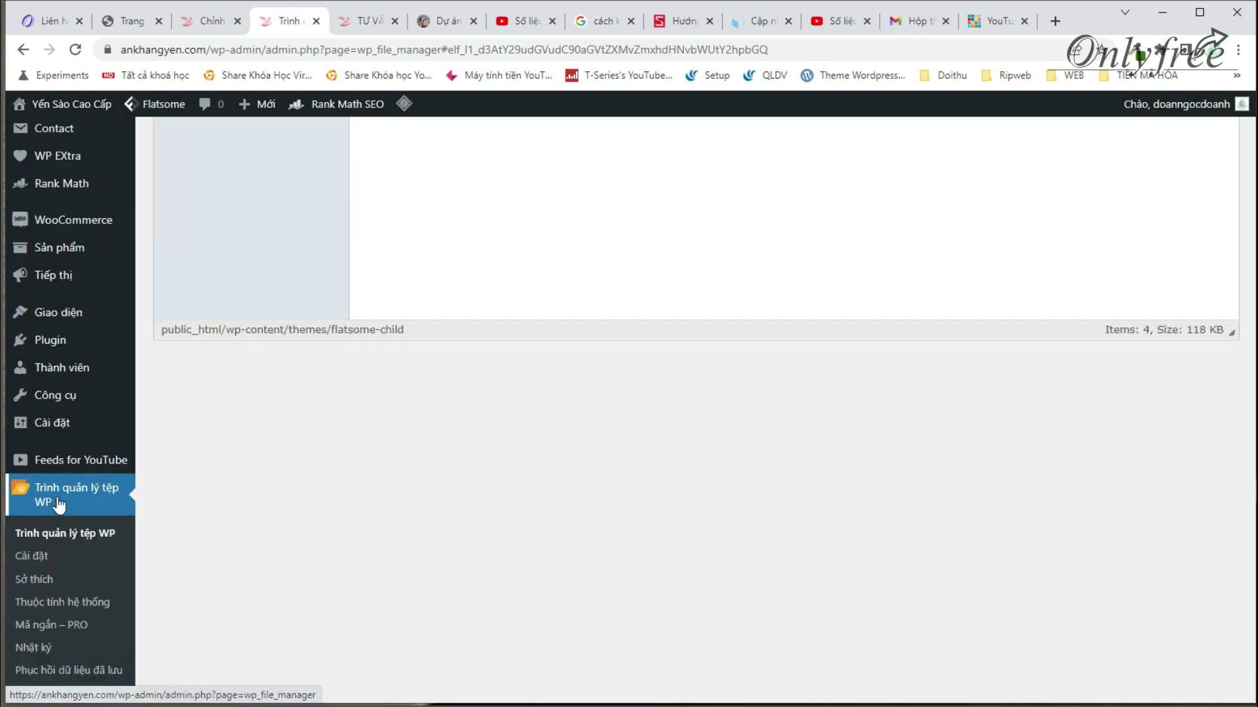
{"action": "left_click", "coordinate": [51, 339]}
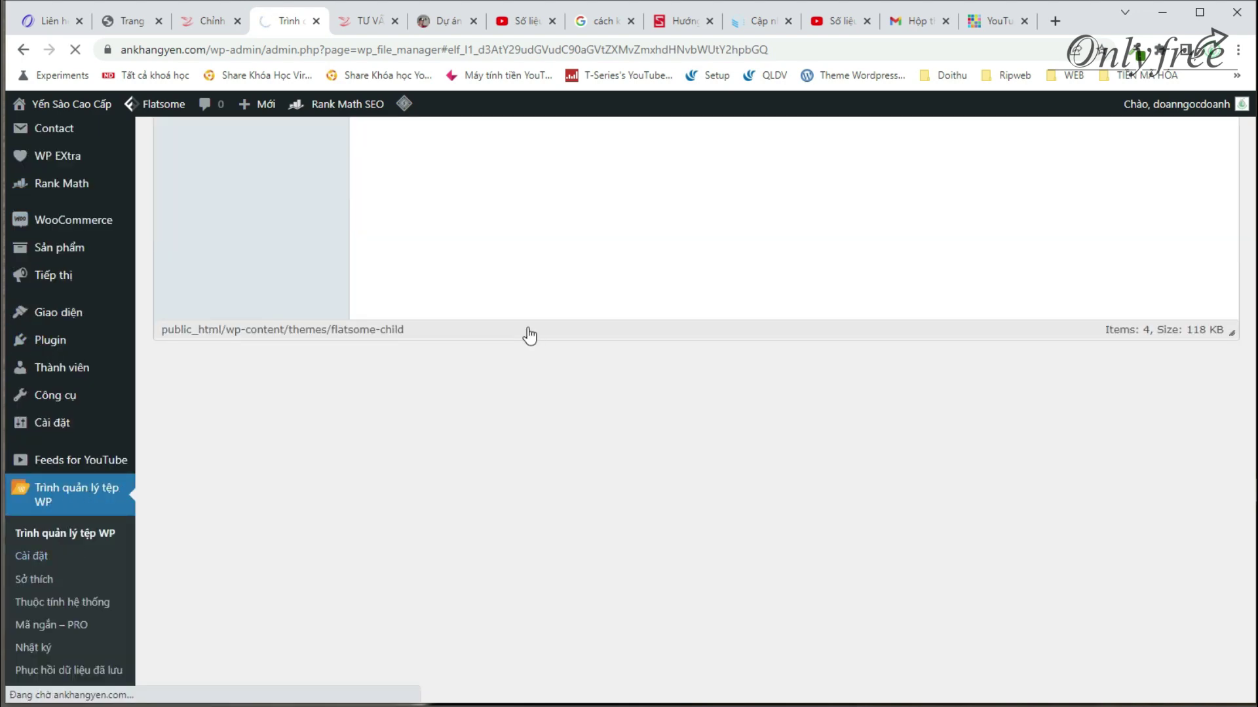
{"action": "scroll", "coordinate": [292, 497], "scroll_direction": "down", "scroll_amount": 3}
{"action": "scroll", "coordinate": [289, 504], "scroll_direction": "up", "scroll_amount": 3}
{"action": "left_click_drag", "start_coordinate": [299, 520], "coordinate": [224, 515]}
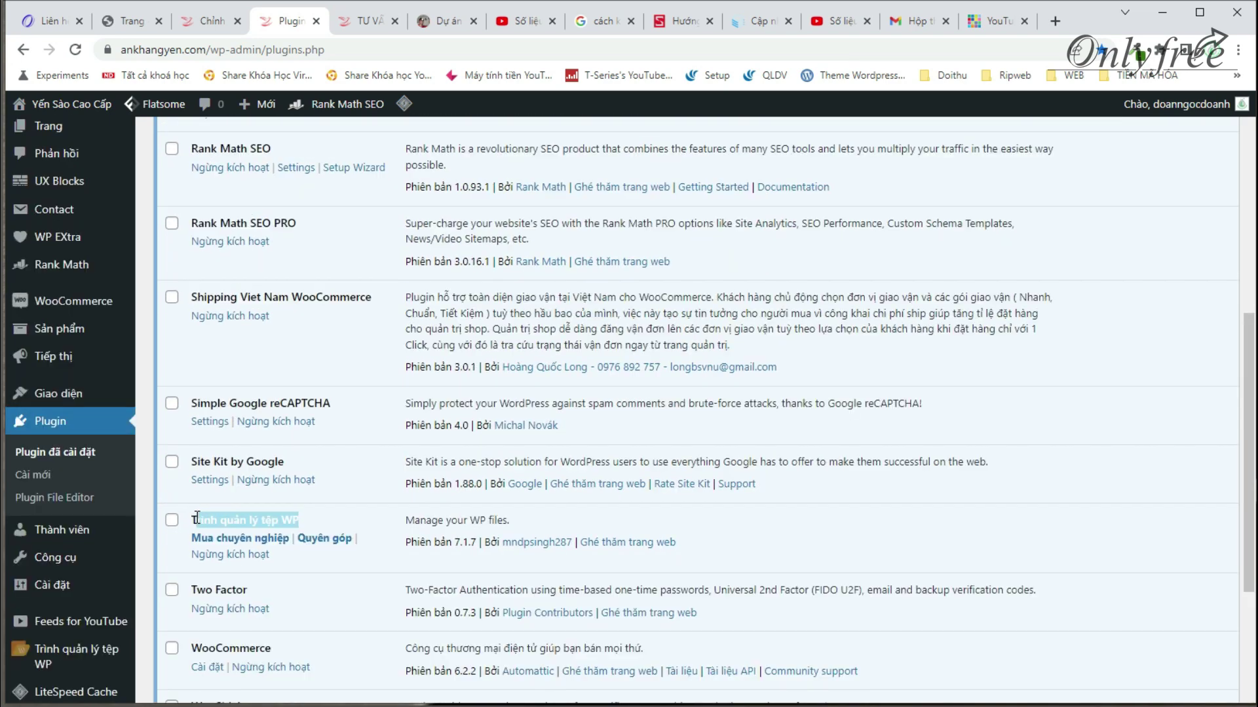
{"action": "triple_click", "coordinate": [219, 518]}
{"action": "scroll", "coordinate": [430, 234], "scroll_direction": "up", "scroll_amount": 6}
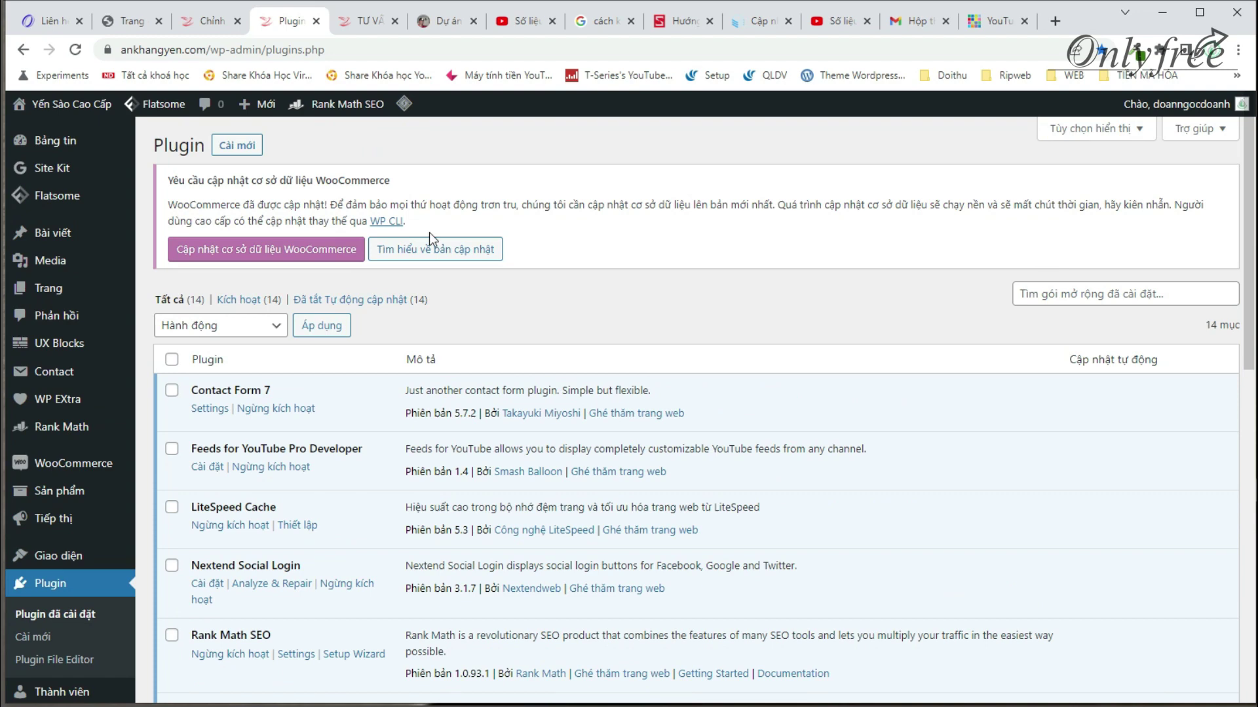
Step: Search the new plugin directory for "file" and highlight the File Manager plugin's activation figure
{"action": "left_click", "coordinate": [233, 149]}
{"action": "left_click", "coordinate": [1076, 191]}
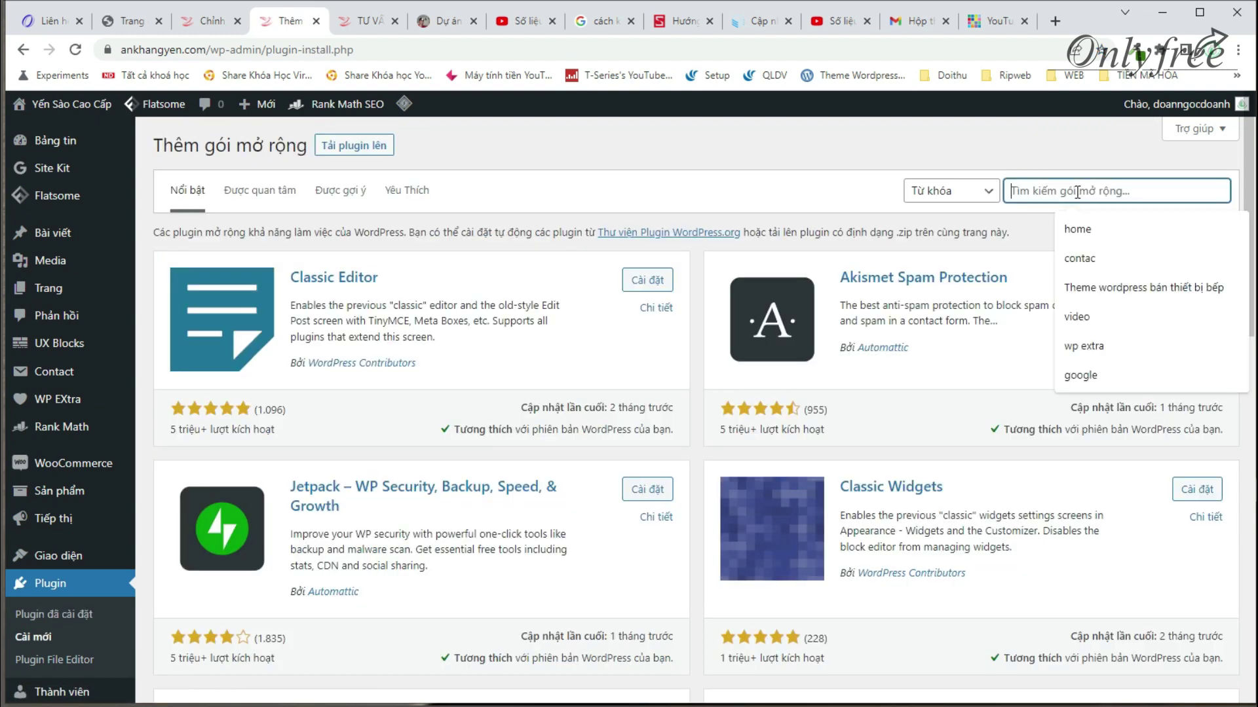
{"action": "type", "text": "file"}
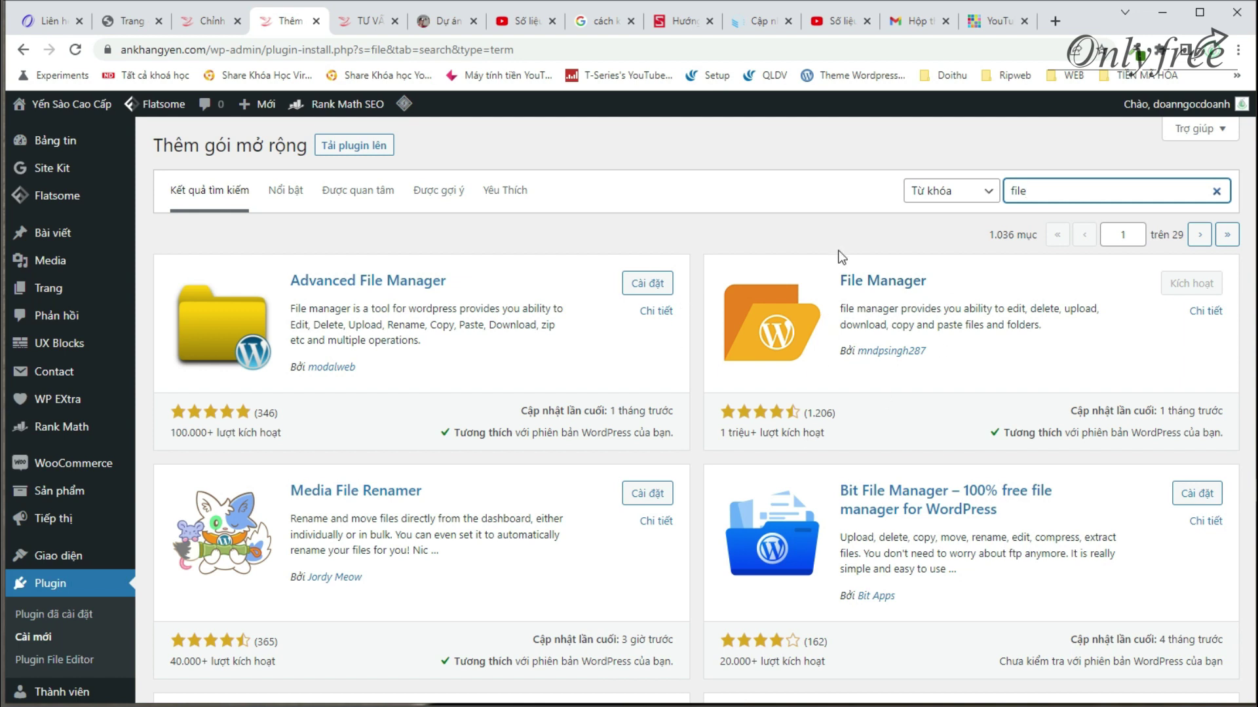
{"action": "triple_click", "coordinate": [734, 429]}
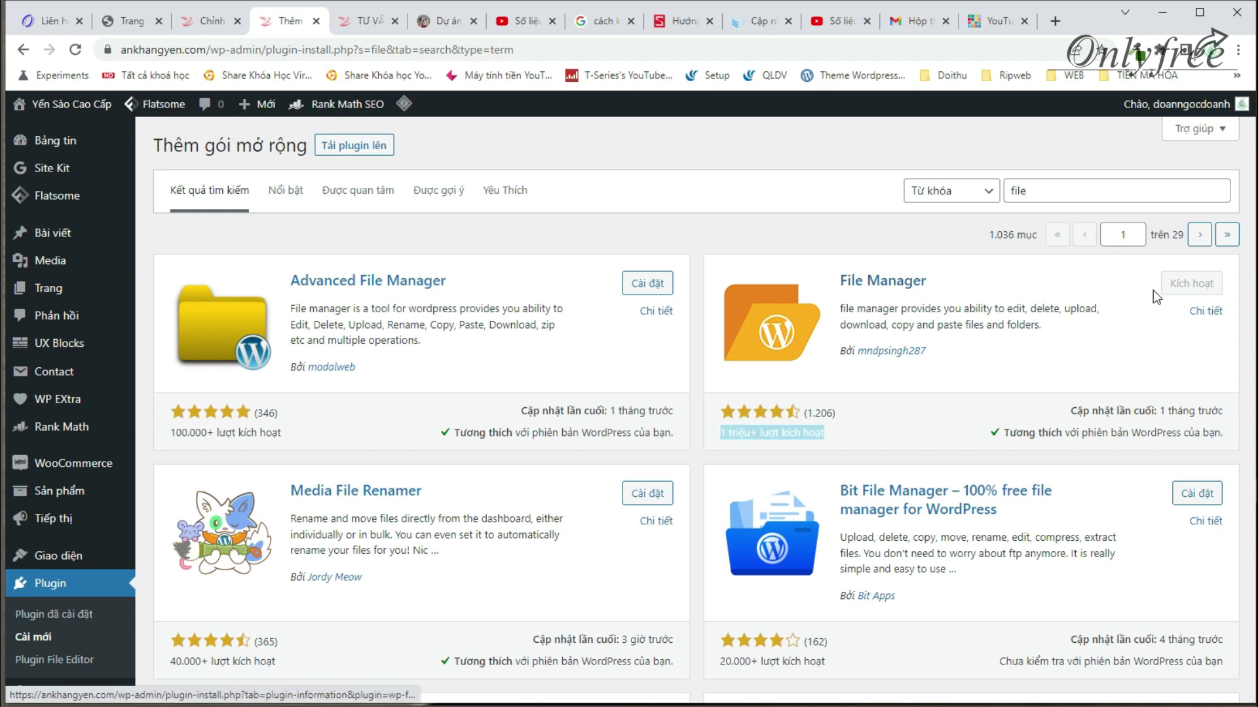
{"action": "left_click", "coordinate": [717, 159]}
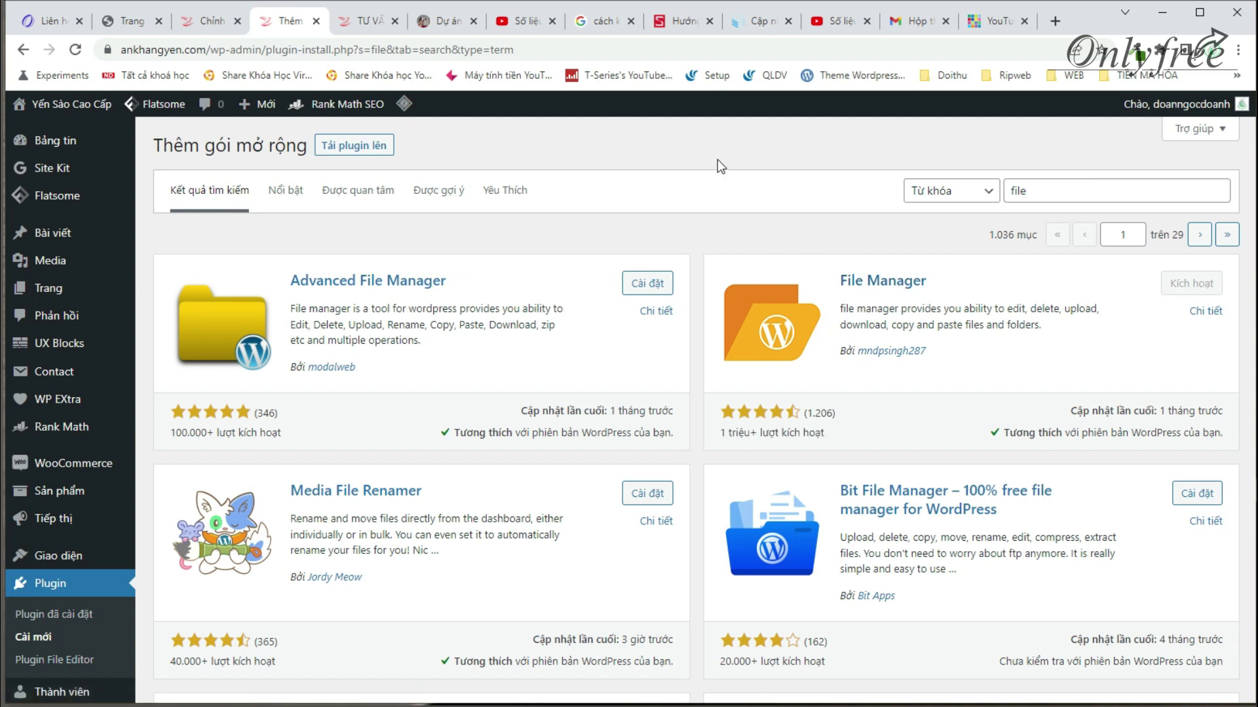
Step: Look through the "Bài hướng dẫn vận hành nhà yến" post in its editor and close that browser tab
{"action": "left_click", "coordinate": [191, 20]}
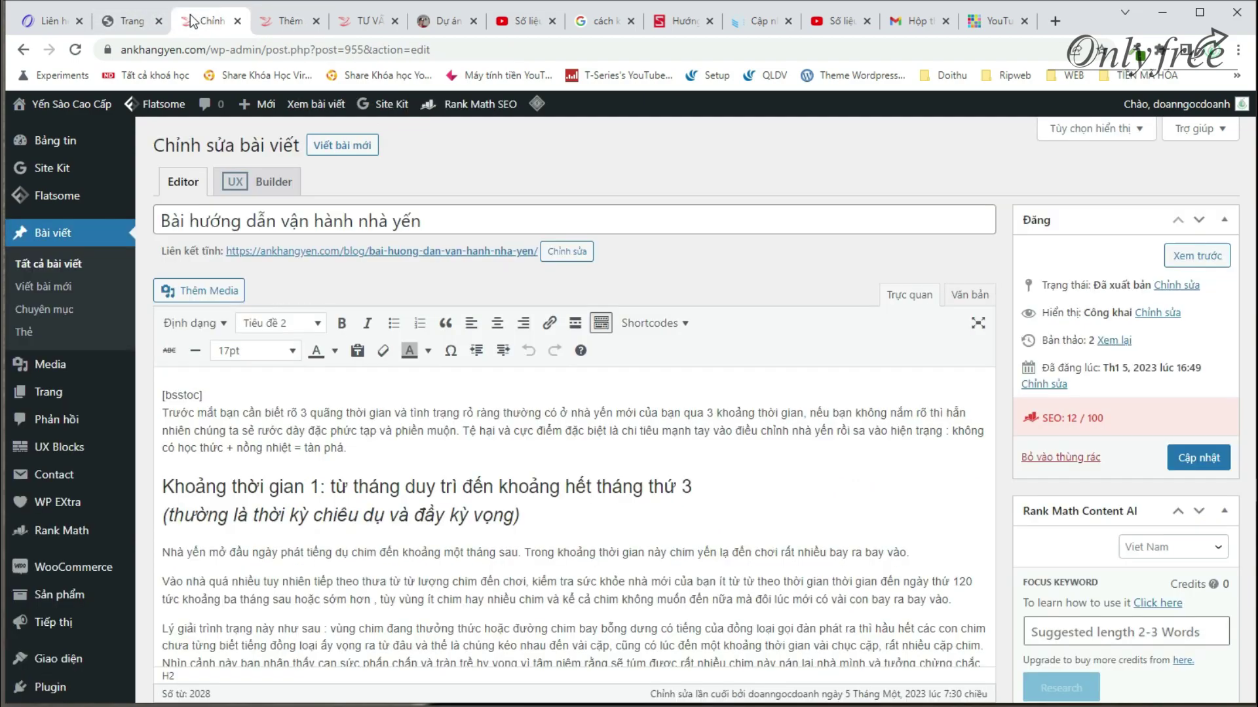
{"action": "scroll", "coordinate": [96, 565], "scroll_direction": "down", "scroll_amount": 10}
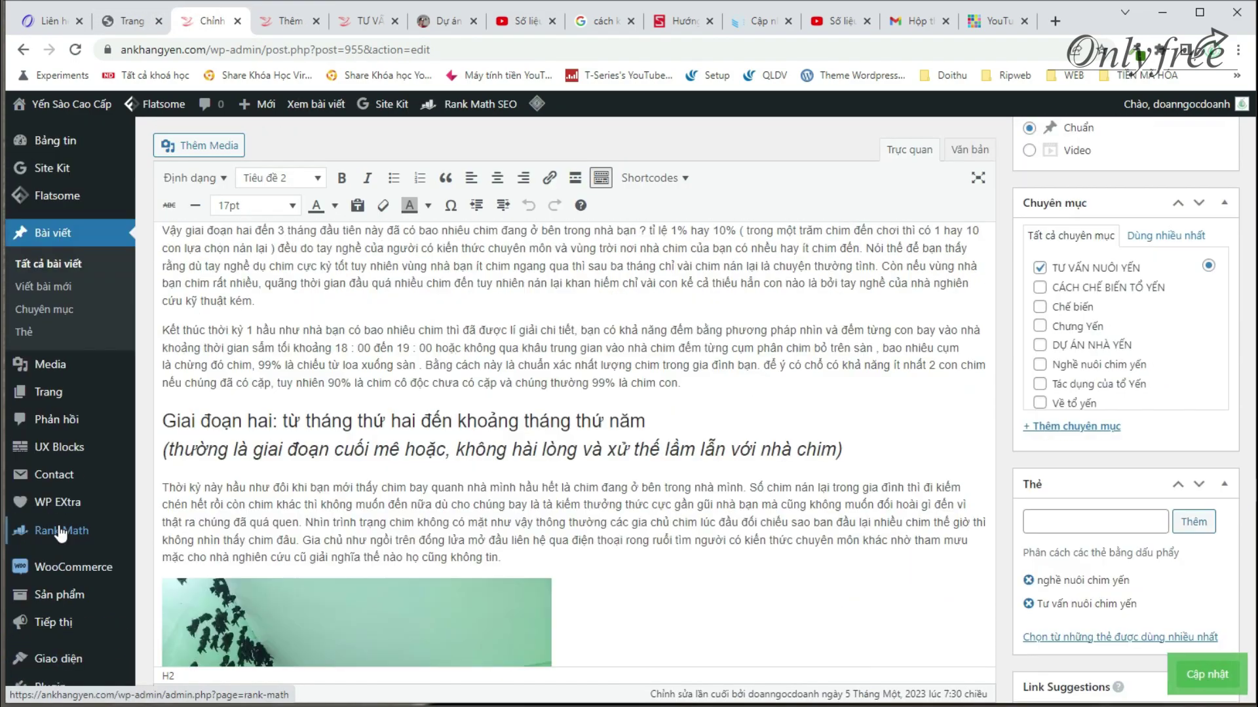
{"action": "scroll", "coordinate": [72, 319], "scroll_direction": "up", "scroll_amount": 4}
{"action": "scroll", "coordinate": [72, 319], "scroll_direction": "down", "scroll_amount": 10}
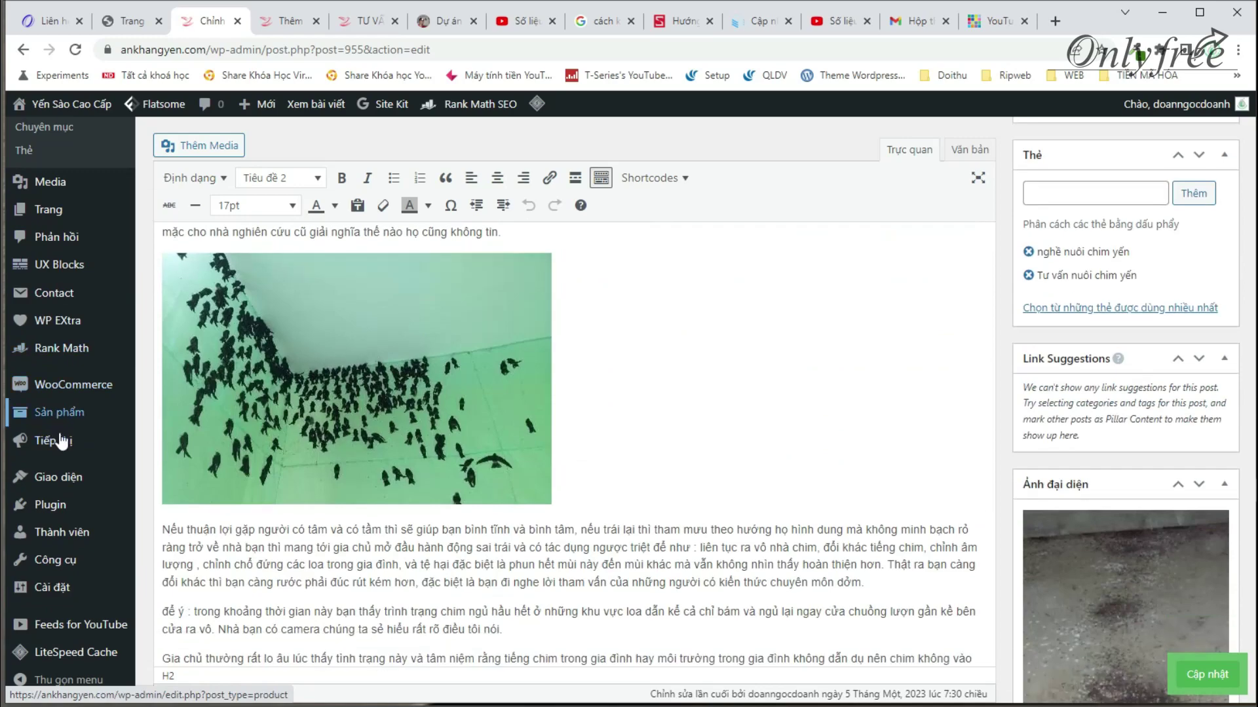
{"action": "scroll", "coordinate": [59, 657], "scroll_direction": "up", "scroll_amount": 12}
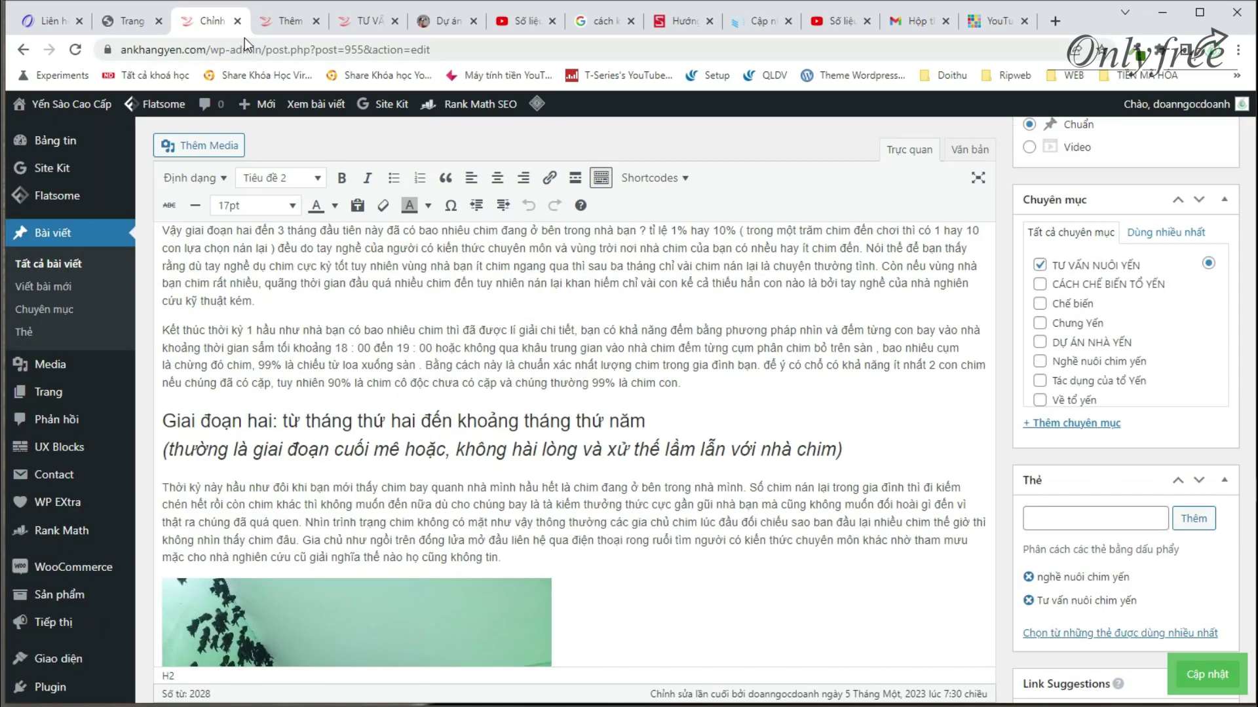
{"action": "left_click", "coordinate": [238, 21]}
Step: Open the WP file manager at the flatsome-child theme folder and check the file area's available commands
{"action": "scroll", "coordinate": [59, 557], "scroll_direction": "down", "scroll_amount": 10}
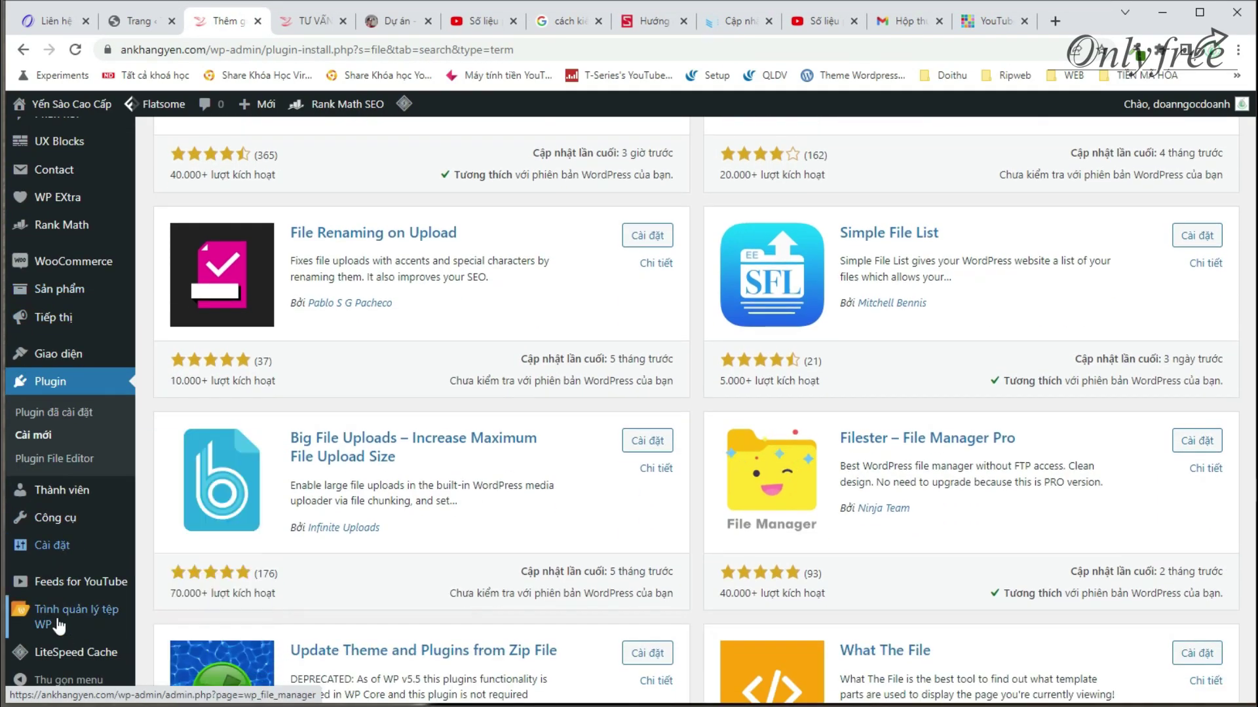
{"action": "left_click", "coordinate": [58, 617]}
{"action": "right_click", "coordinate": [482, 352]}
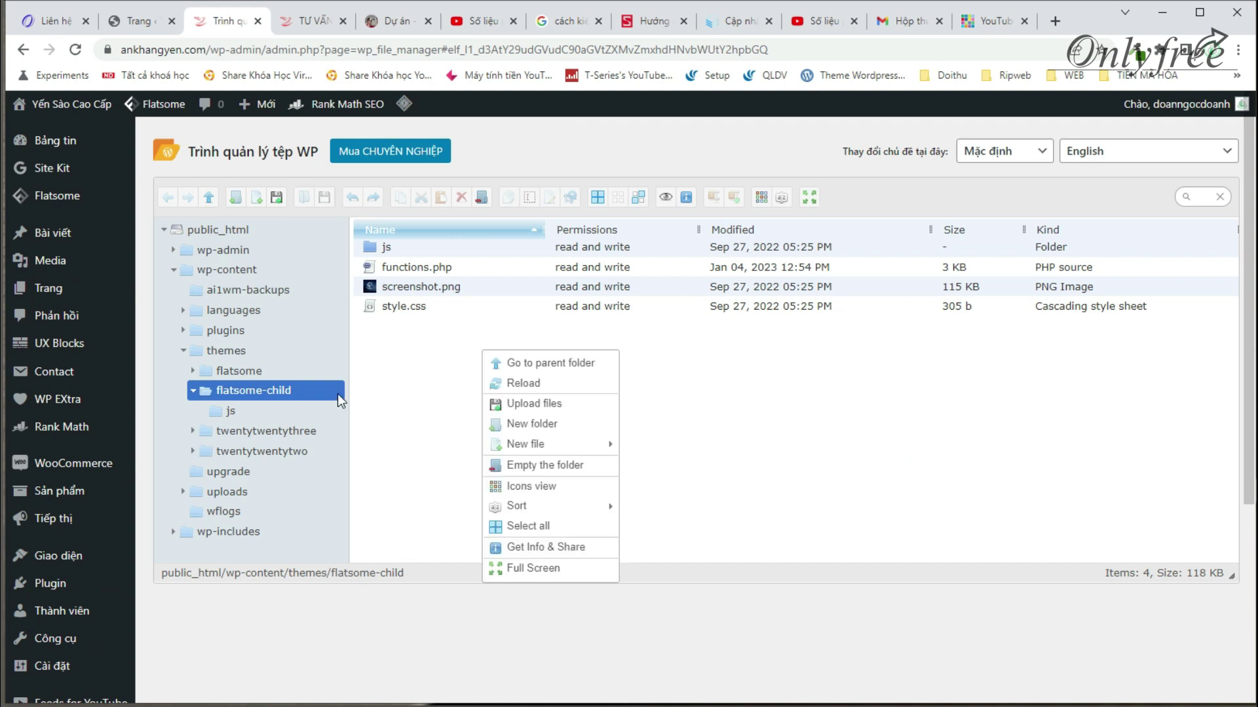
{"action": "left_click", "coordinate": [264, 391]}
{"action": "right_click", "coordinate": [481, 392]}
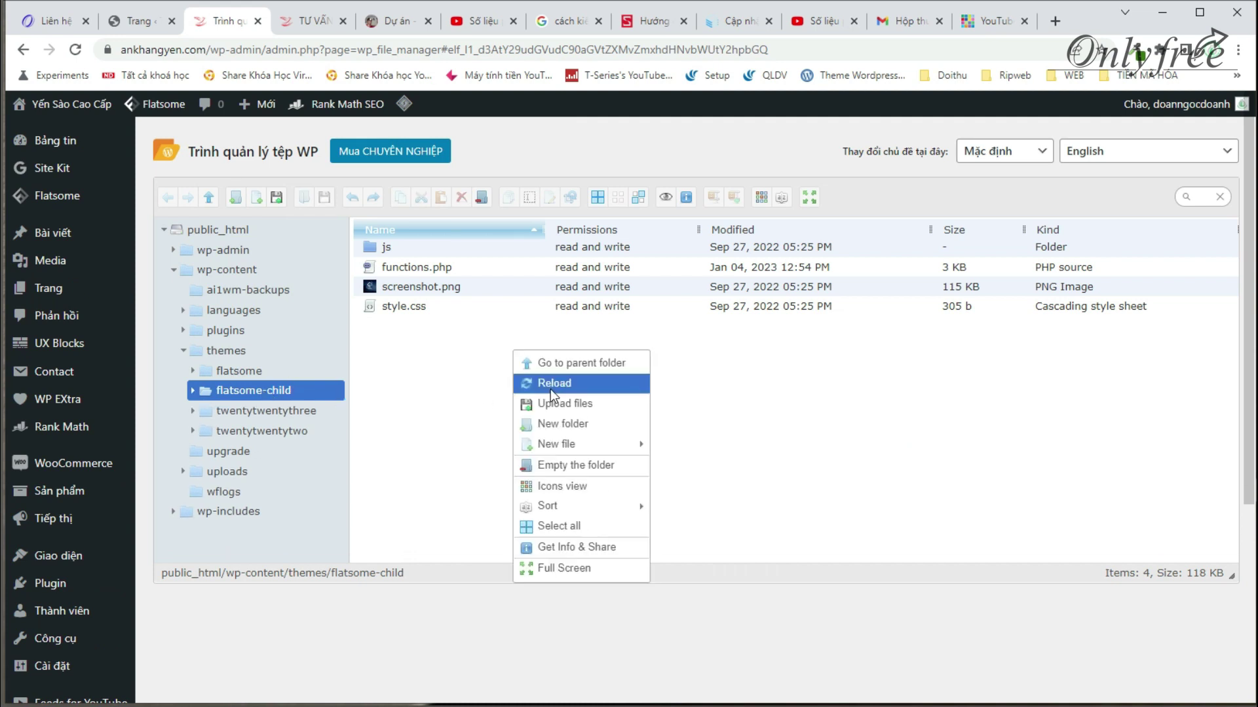
{"action": "left_click", "coordinate": [430, 423]}
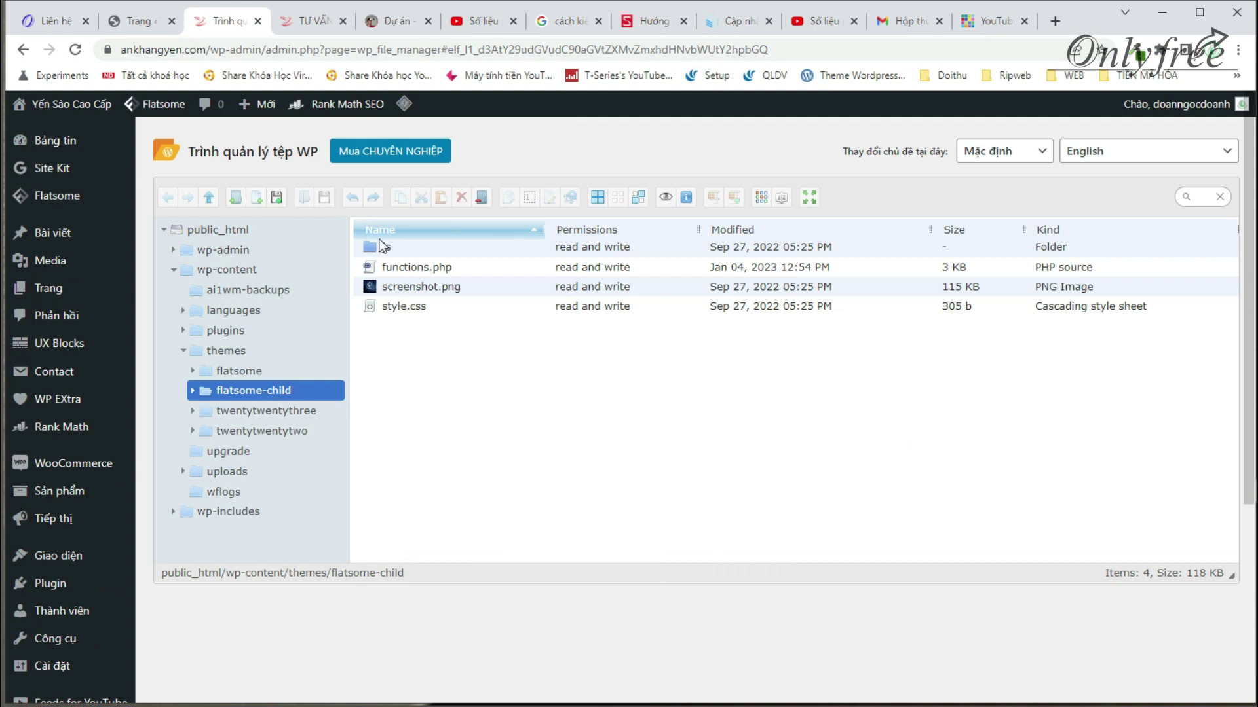
Step: Open the js folder of the flatsome-child theme and select table-of-contents.js
{"action": "left_click", "coordinate": [376, 249]}
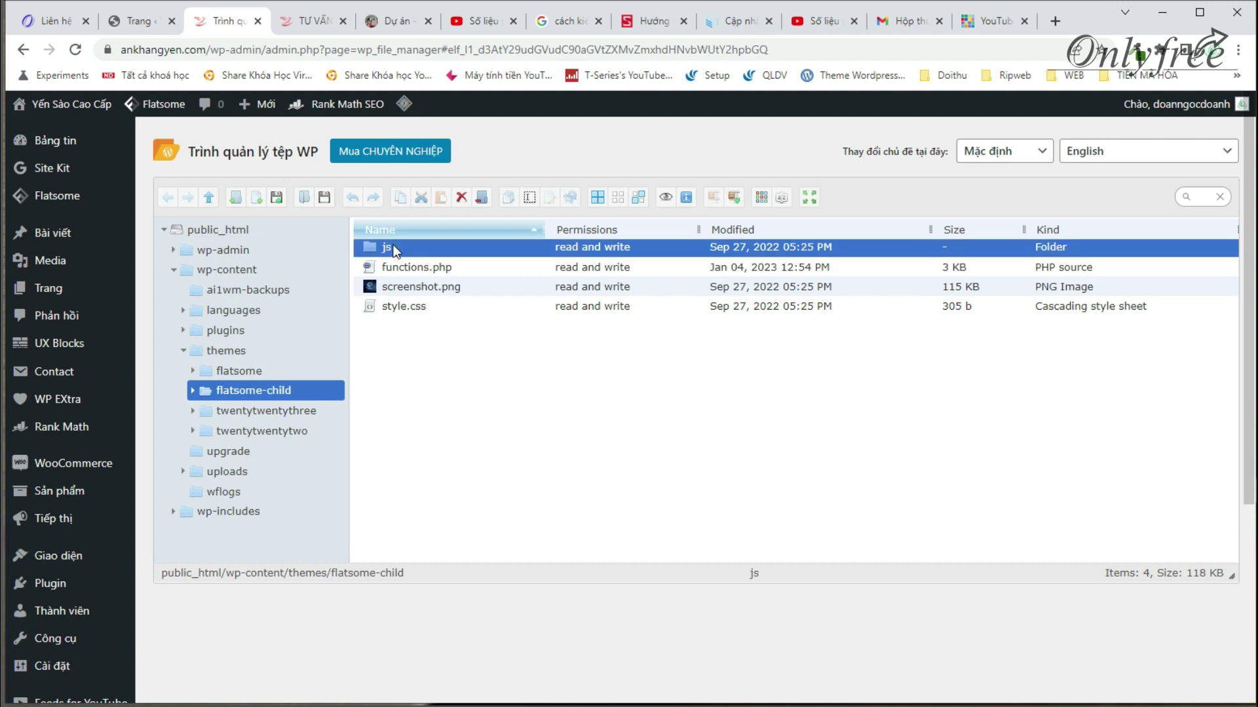
{"action": "double_click", "coordinate": [390, 247]}
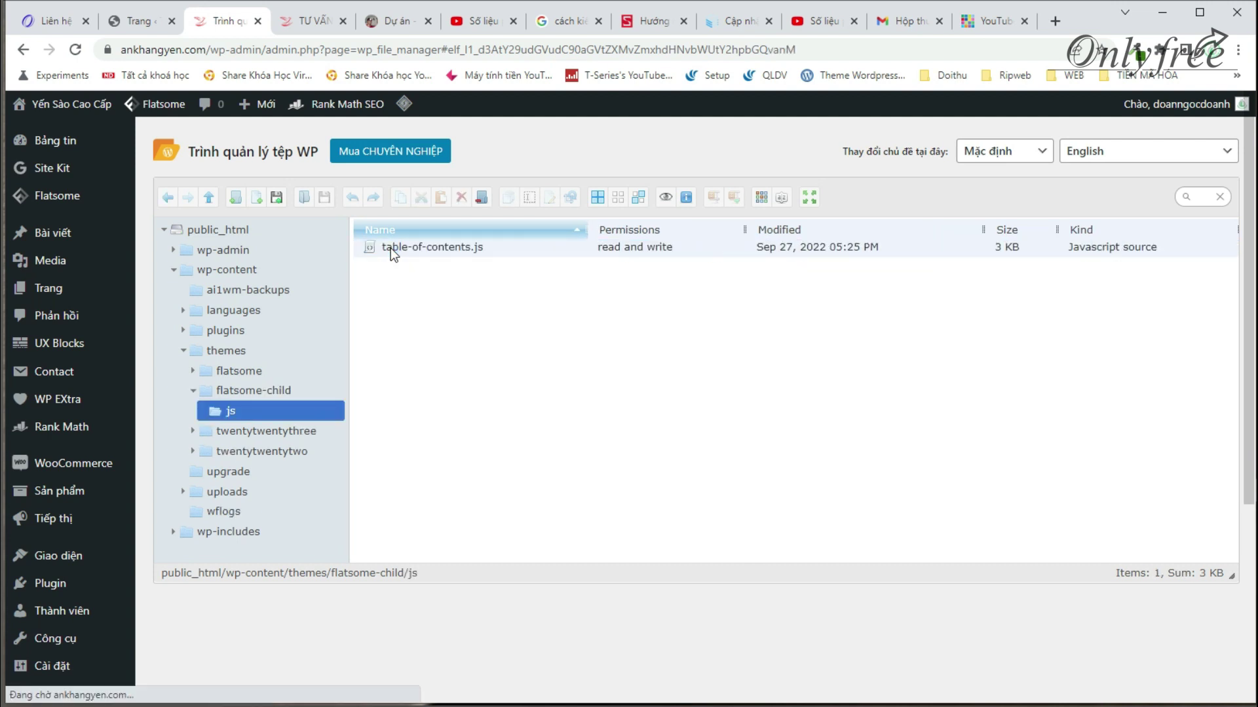
{"action": "left_click", "coordinate": [541, 422]}
{"action": "left_click", "coordinate": [396, 252]}
{"action": "left_click", "coordinate": [445, 281]}
{"action": "double_click", "coordinate": [414, 249]}
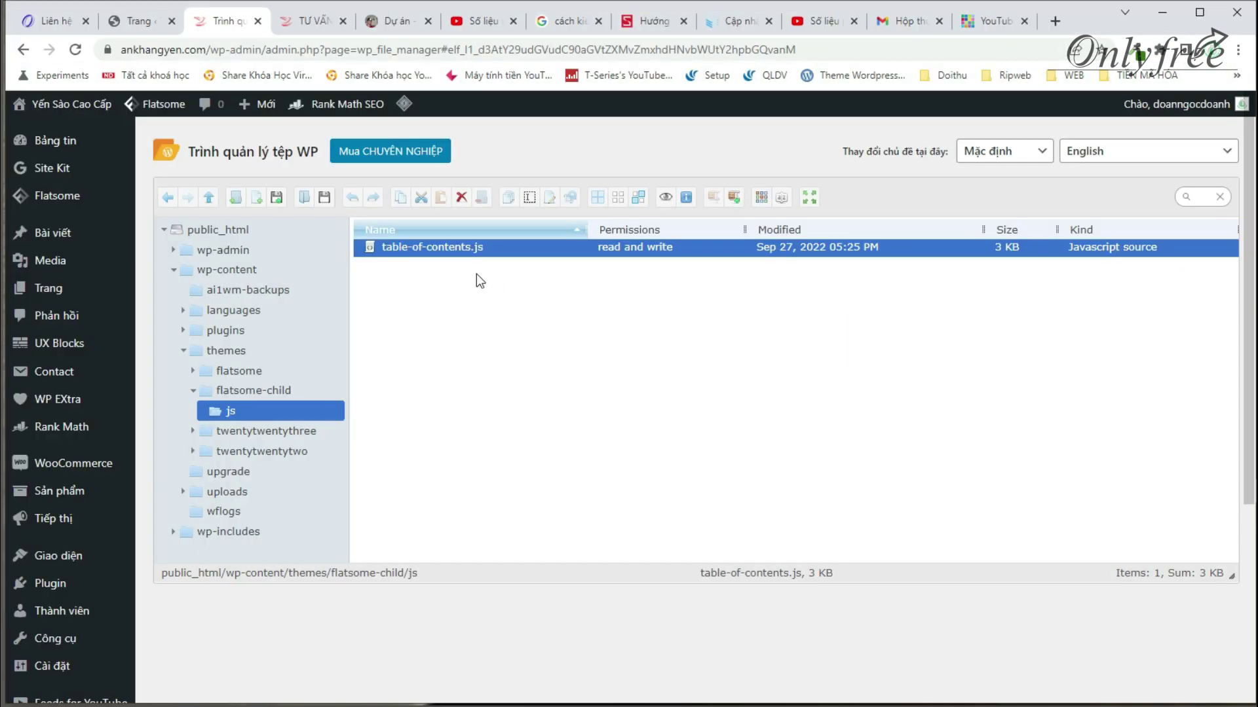
Step: Open table-of-contents.js in the code editor, look through its script to the last line, and close it without saving
{"action": "right_click", "coordinate": [409, 247]}
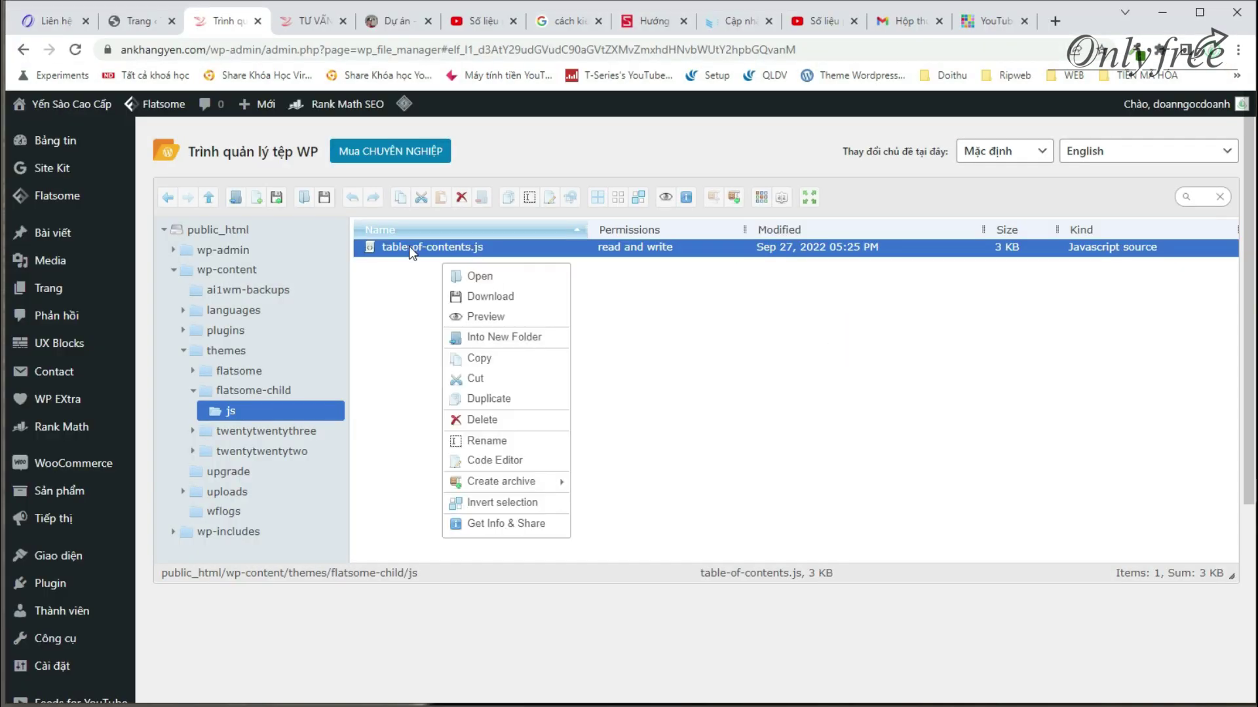
{"action": "left_click", "coordinate": [473, 458]}
{"action": "left_click", "coordinate": [779, 234]}
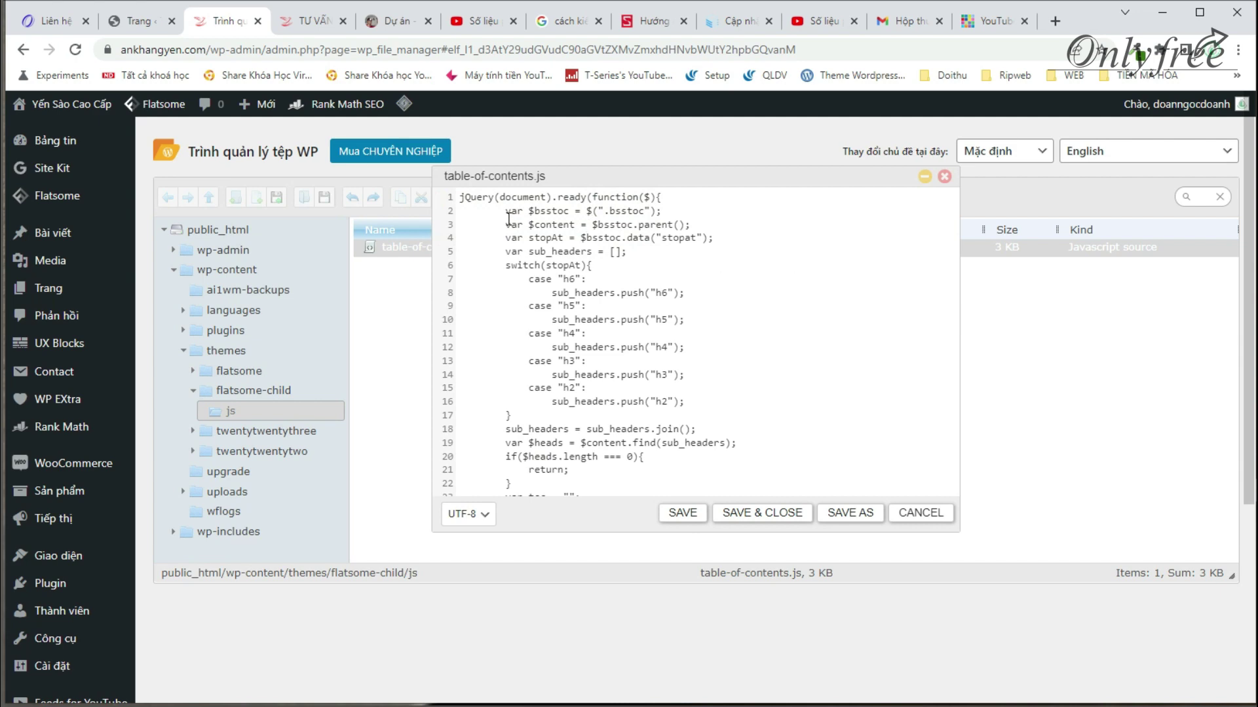
{"action": "left_click_drag", "start_coordinate": [461, 196], "coordinate": [651, 484]}
{"action": "left_click", "coordinate": [651, 485]}
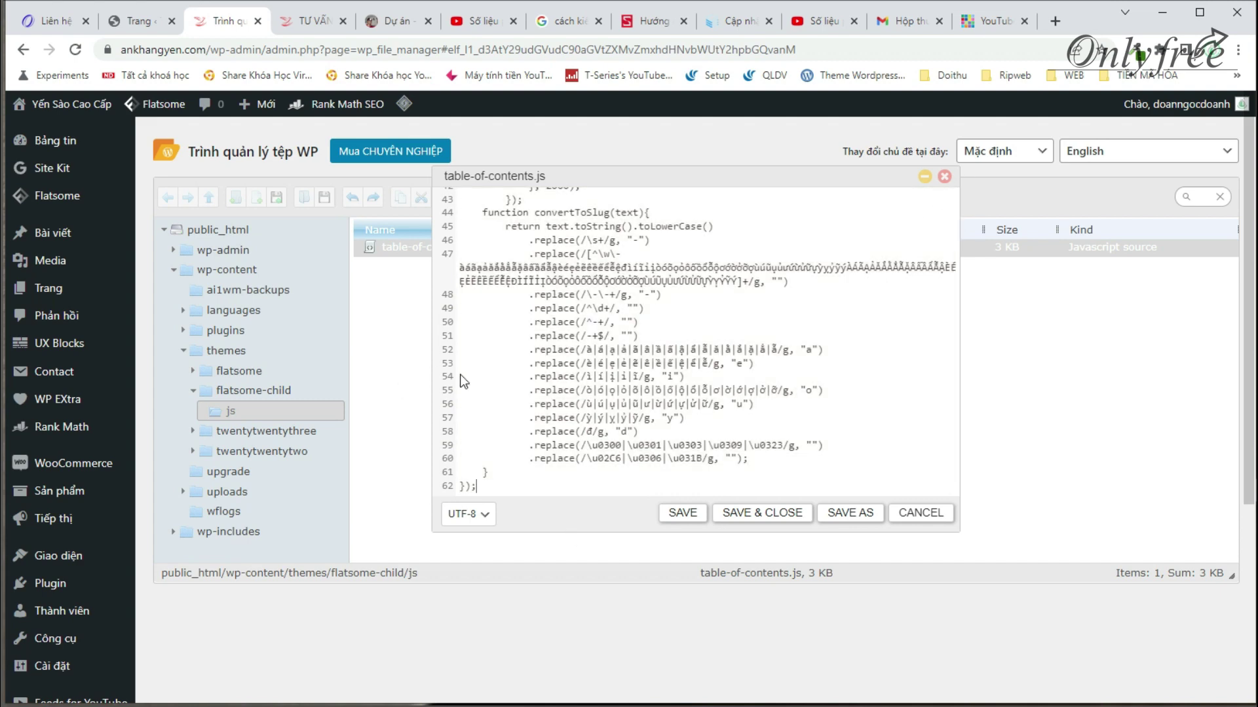
{"action": "left_click", "coordinate": [944, 175]}
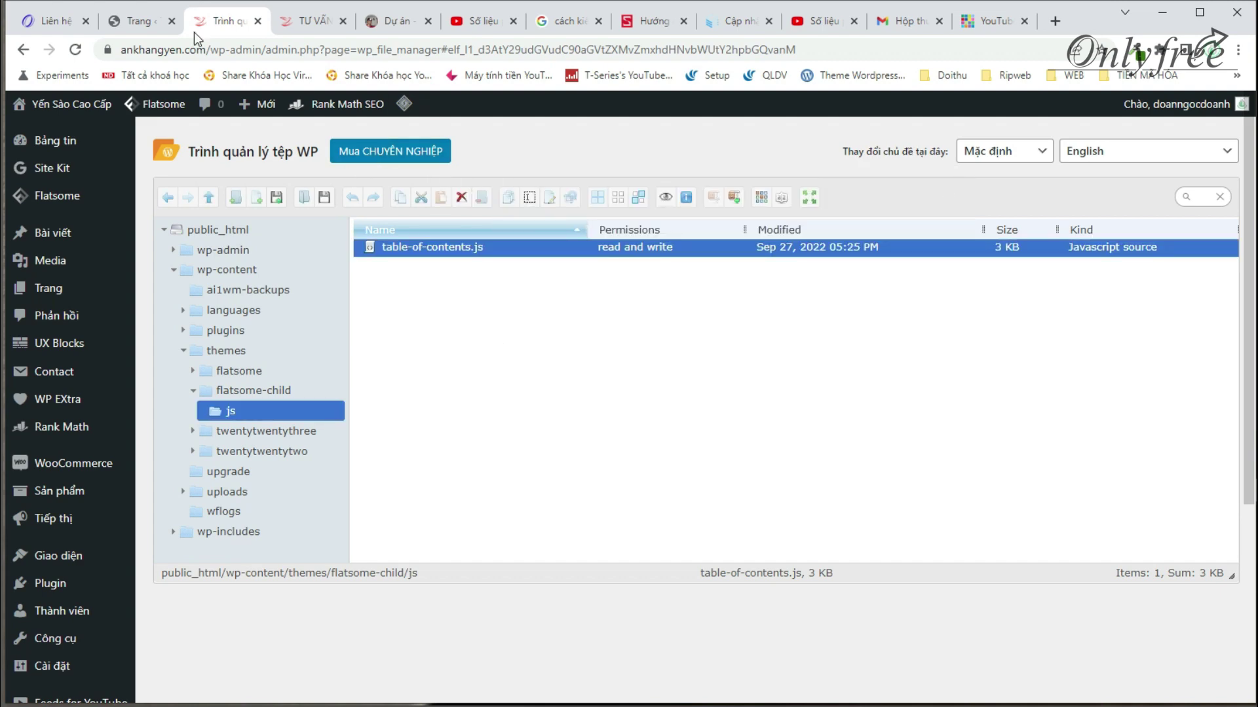
Step: Look through the "Liên hệ" page of onlysharefree.com and return to the WP file manager
{"action": "key", "text": "ctrl+1"}
{"action": "scroll", "coordinate": [657, 180], "scroll_direction": "up", "scroll_amount": 10}
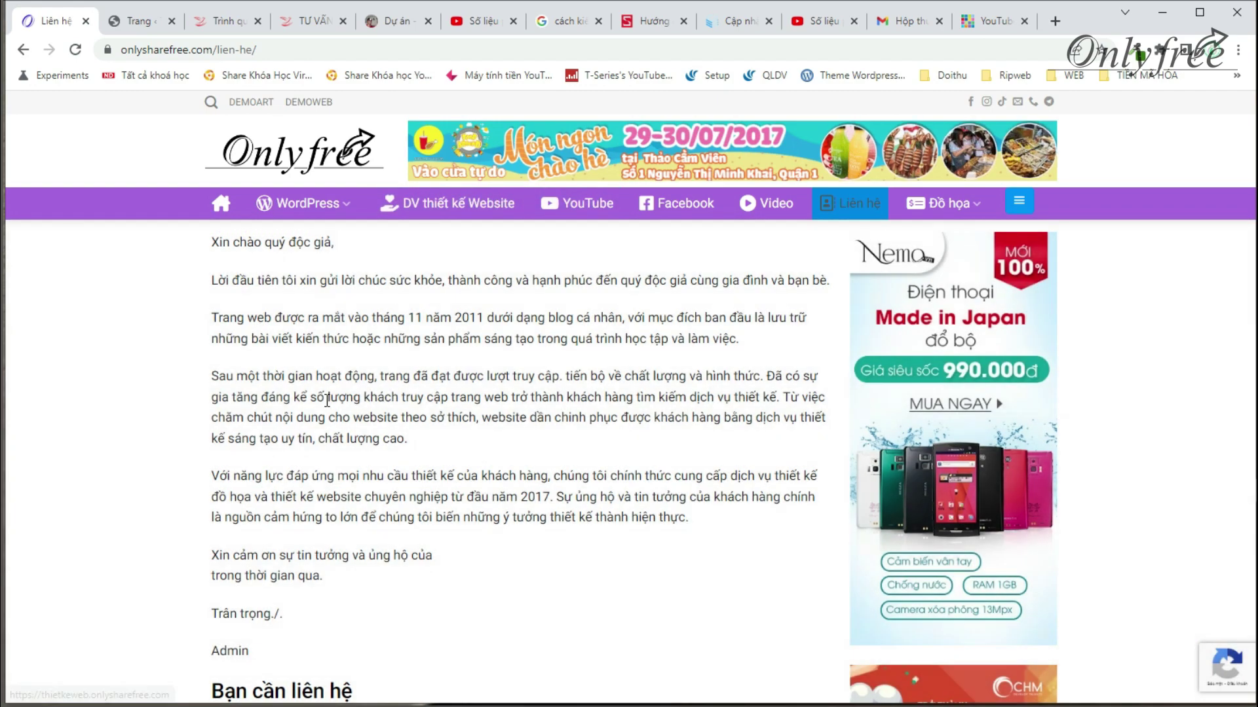
{"action": "scroll", "coordinate": [524, 426], "scroll_direction": "down", "scroll_amount": 5}
{"action": "scroll", "coordinate": [524, 426], "scroll_direction": "up", "scroll_amount": 4}
{"action": "left_click", "coordinate": [134, 21]}
{"action": "left_click", "coordinate": [220, 21]}
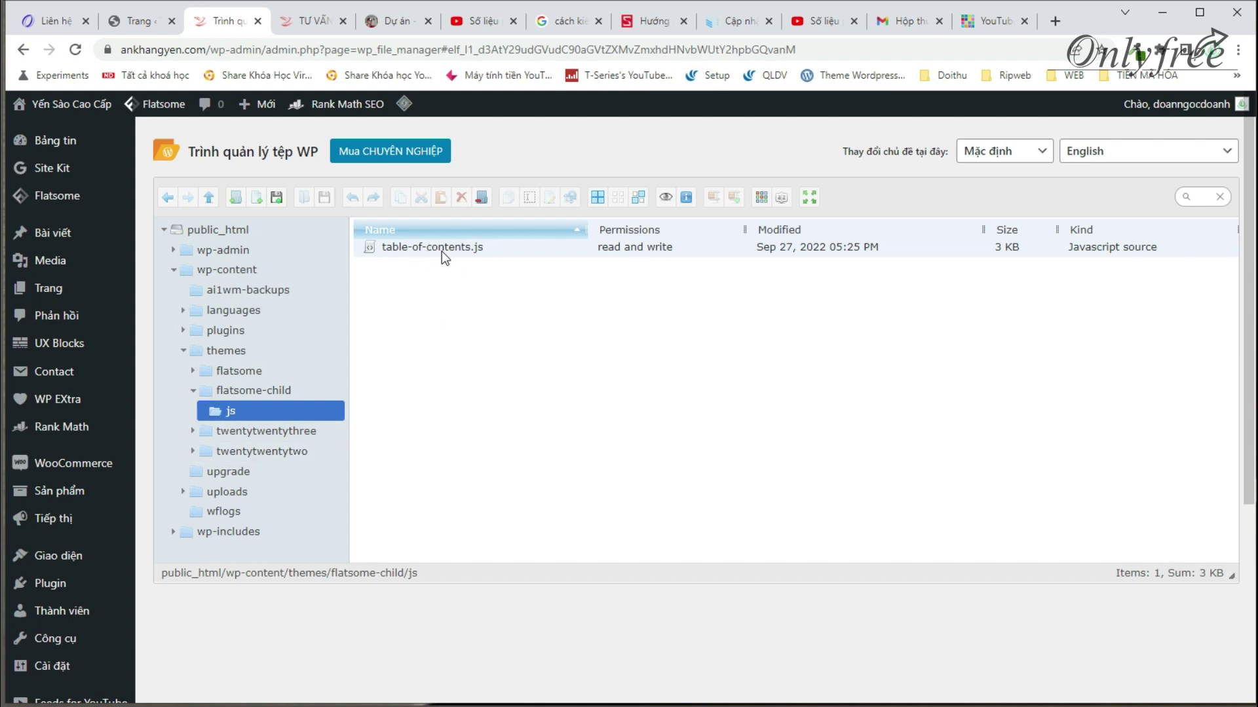
Step: Open the Flatsome Child theme's functions.php in the Theme File Editor
{"action": "mouse_move", "coordinate": [66, 565]}
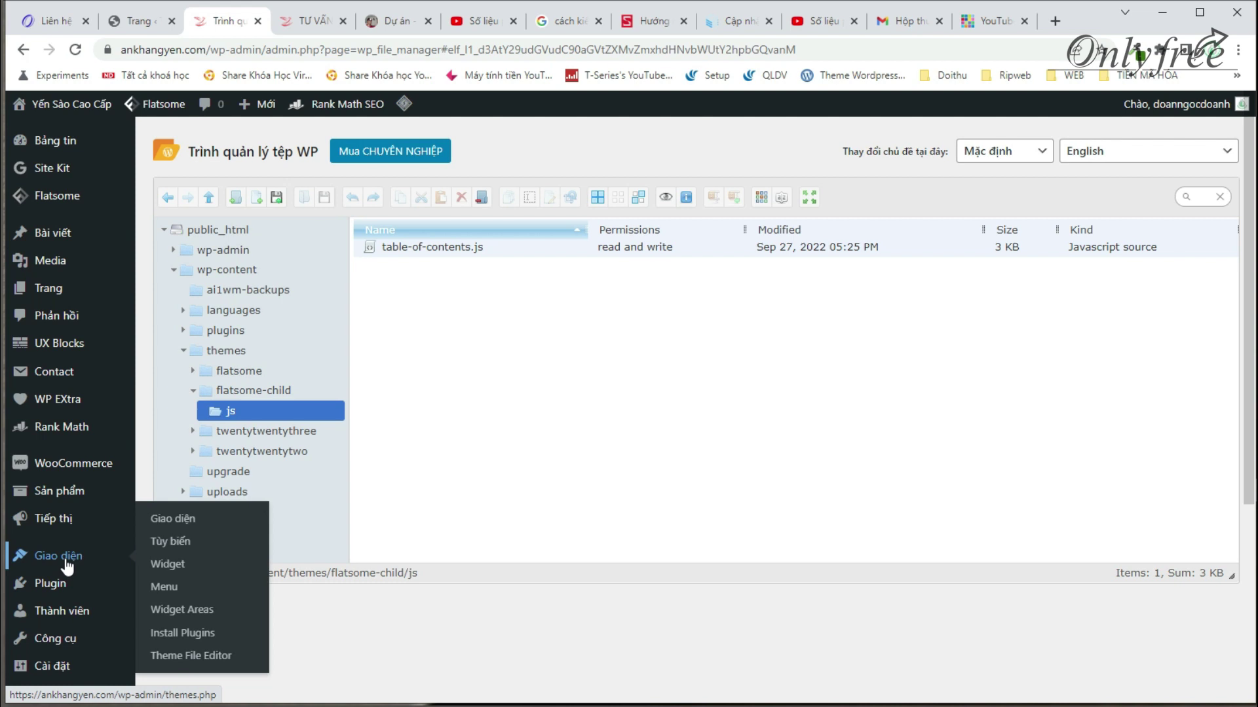
{"action": "left_click", "coordinate": [157, 656]}
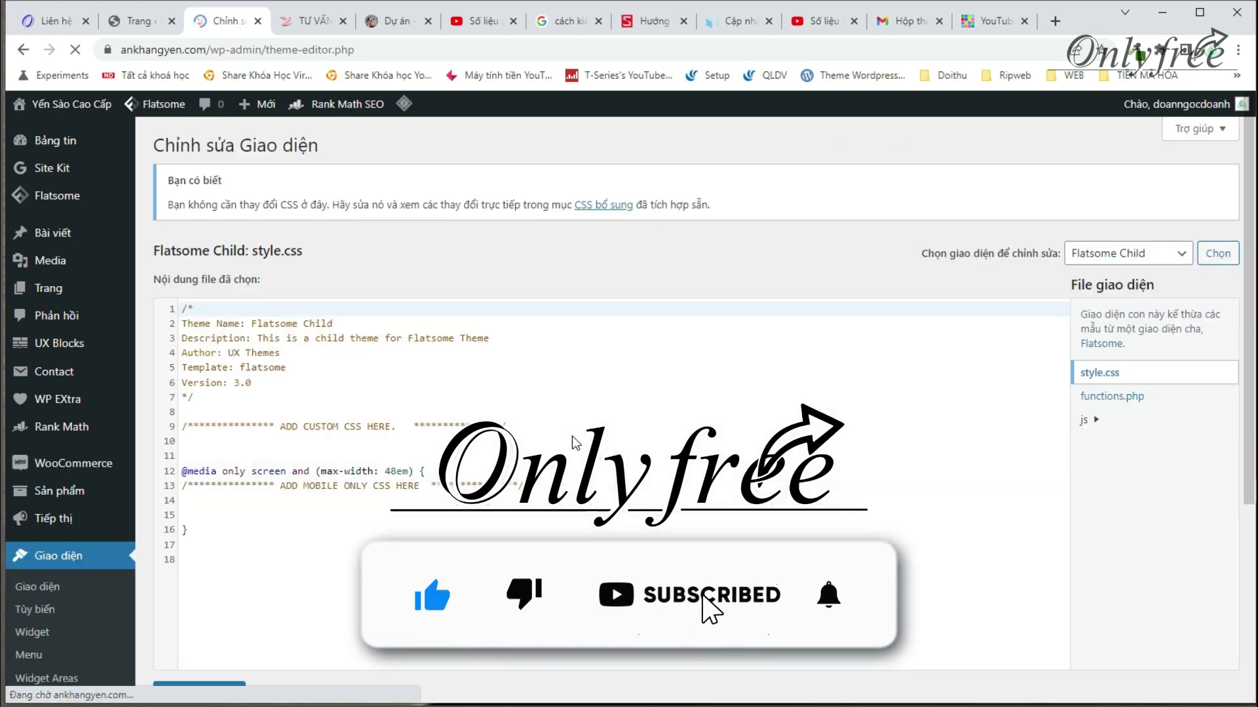
{"action": "left_click", "coordinate": [1143, 406]}
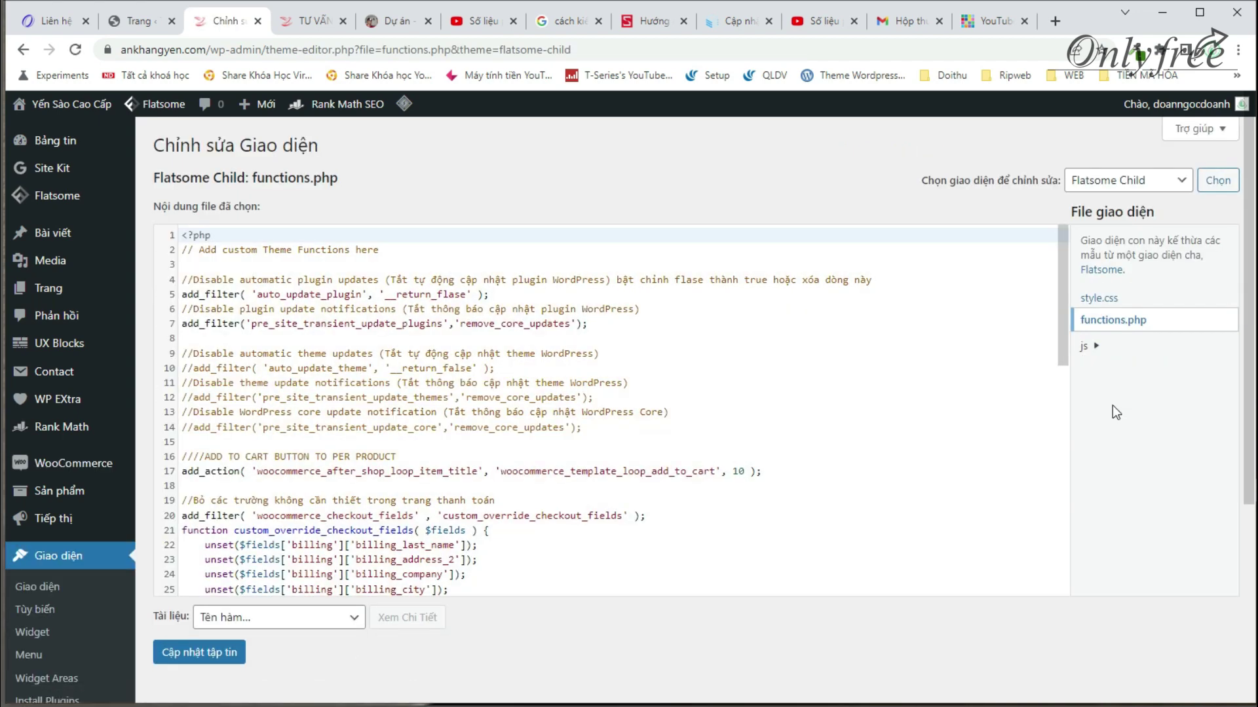
Step: Keep Flatsome Child as the theme and highlight the table-of-contents shortcode and script enqueue code in functions.php, lines 47 to 66
{"action": "left_click", "coordinate": [1113, 181]}
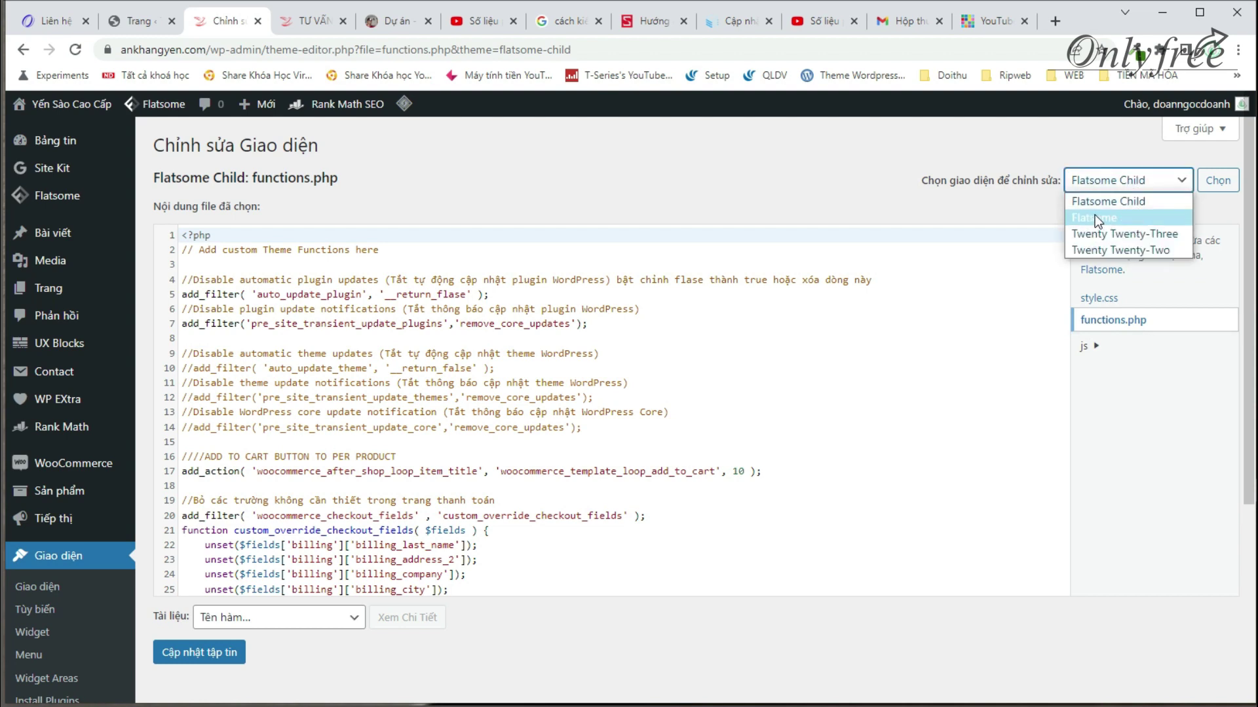
{"action": "left_click", "coordinate": [1079, 203]}
{"action": "scroll", "coordinate": [487, 443], "scroll_direction": "down", "scroll_amount": 8}
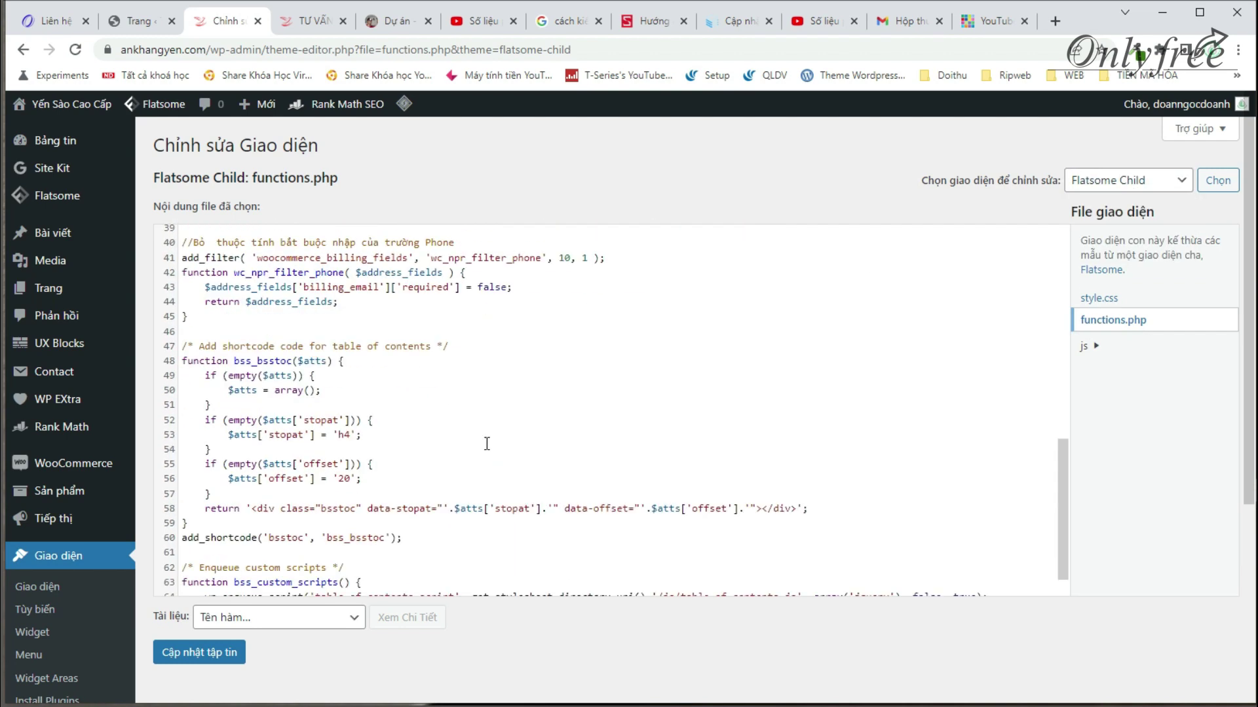
{"action": "scroll", "coordinate": [486, 444], "scroll_direction": "down", "scroll_amount": 1}
{"action": "left_click_drag", "start_coordinate": [184, 306], "coordinate": [539, 585]}
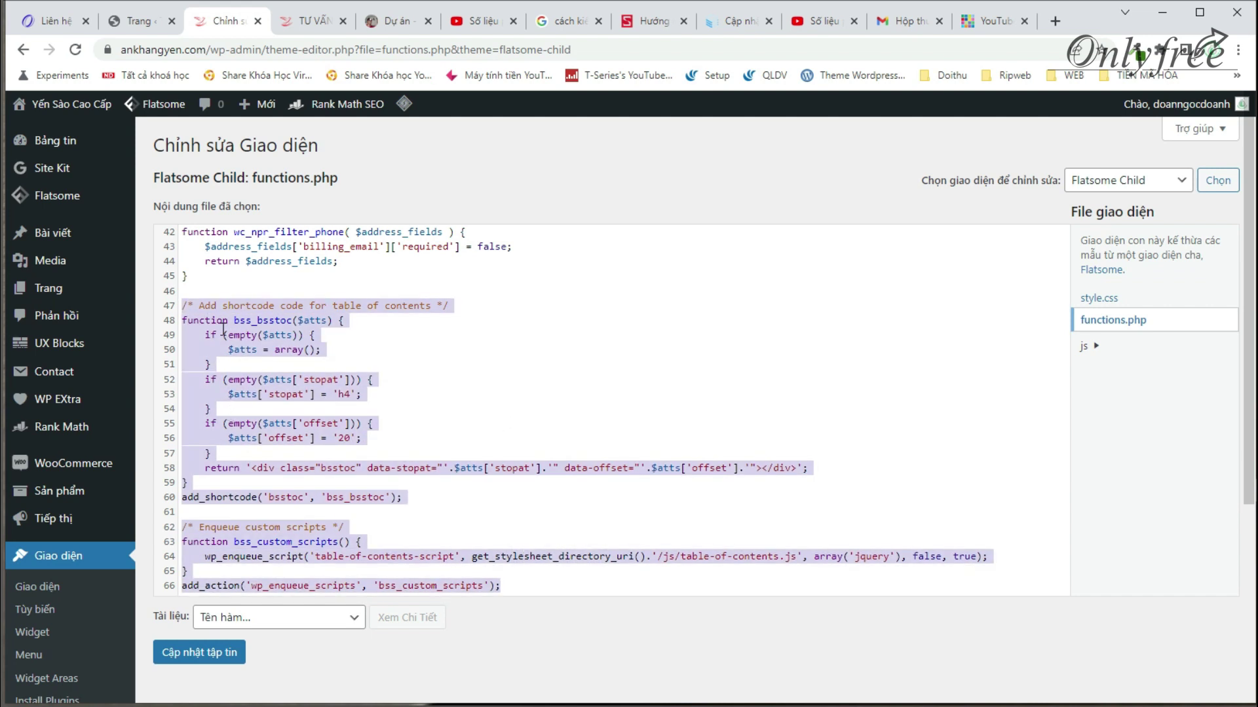
Step: Open table-of-contents.js from the theme's js folder, select its entire script and look through it
{"action": "left_click", "coordinate": [1094, 346]}
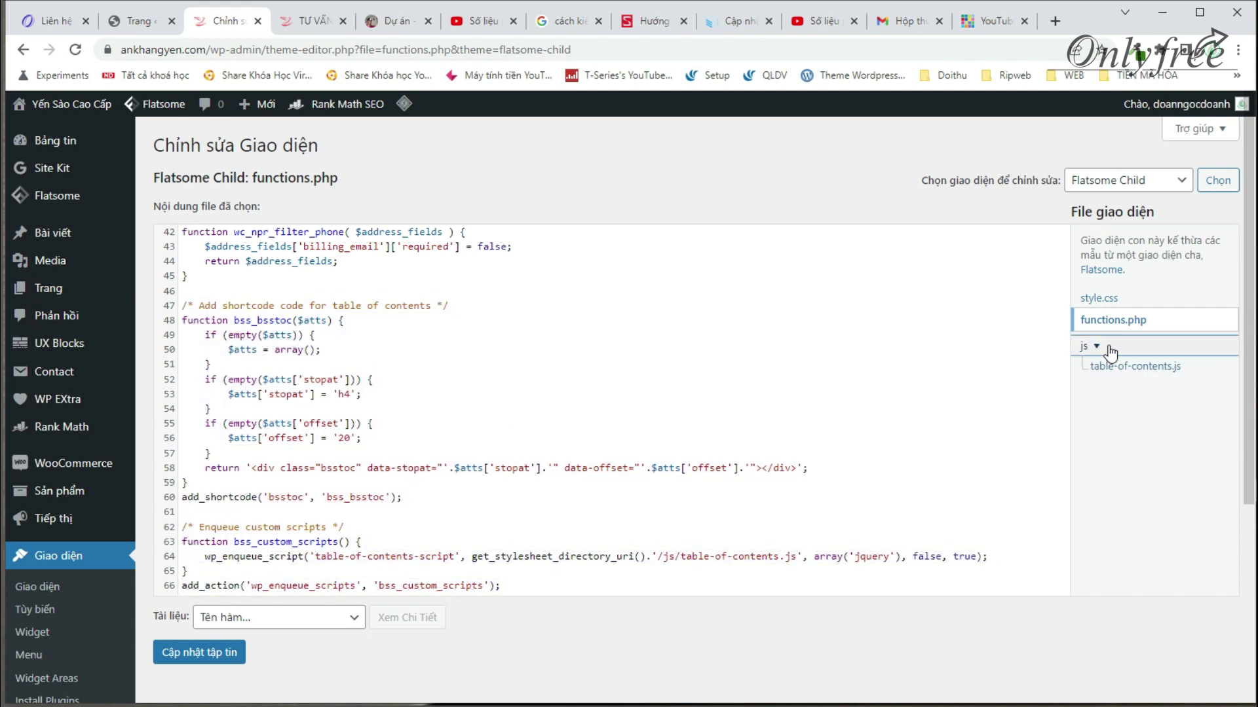
{"action": "left_click", "coordinate": [1113, 368]}
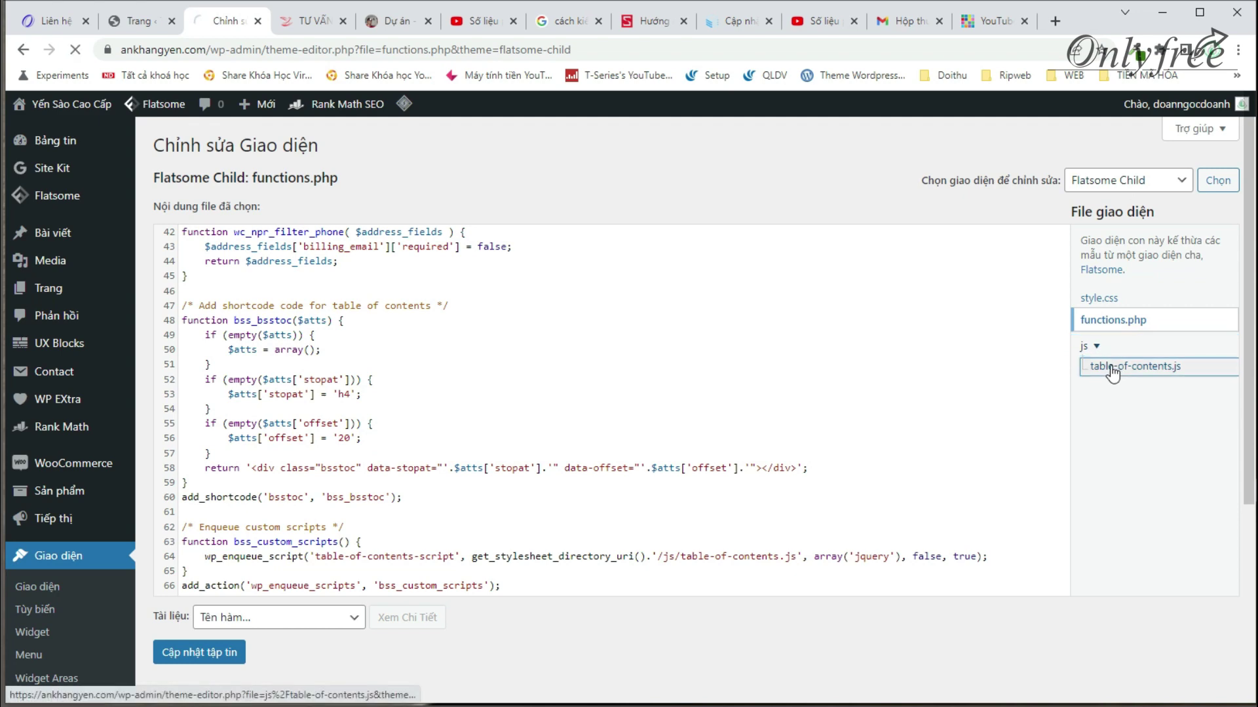
{"action": "scroll", "coordinate": [685, 421], "scroll_direction": "down", "scroll_amount": 10}
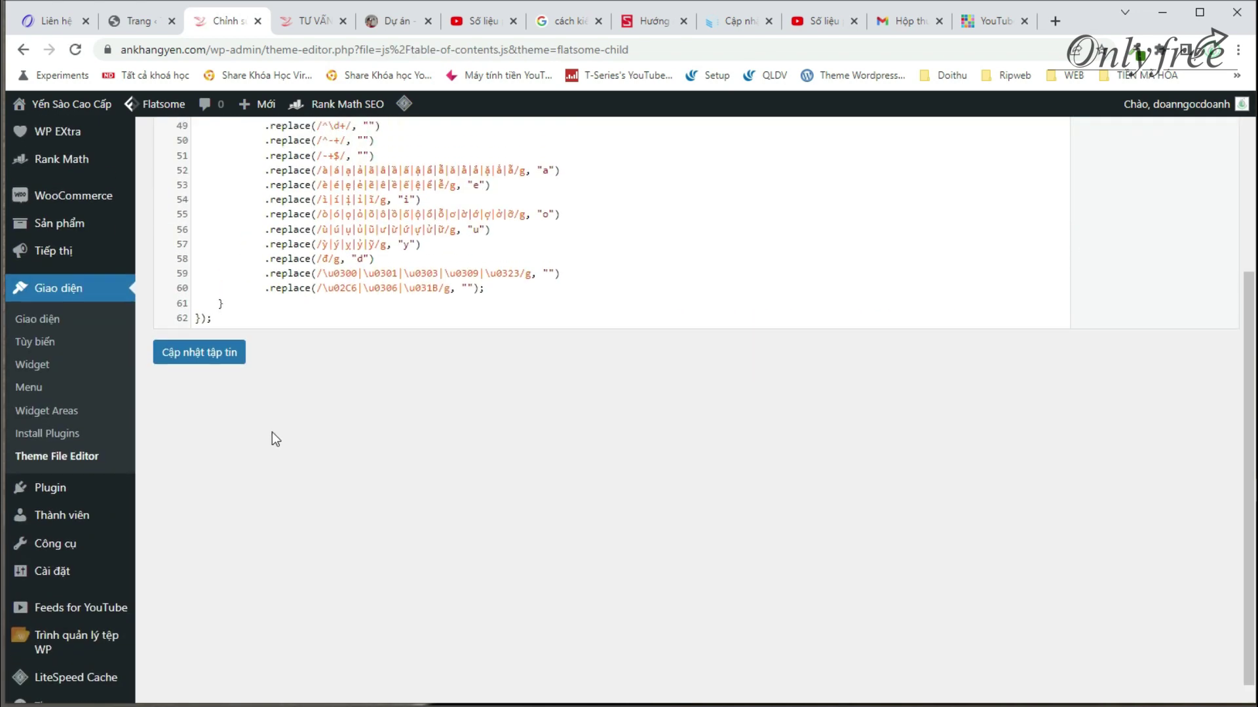
{"action": "scroll", "coordinate": [273, 439], "scroll_direction": "up", "scroll_amount": 4}
{"action": "left_click", "coordinate": [655, 586]}
{"action": "key", "text": "ctrl+a"}
{"action": "scroll", "coordinate": [982, 329], "scroll_direction": "up", "scroll_amount": 9}
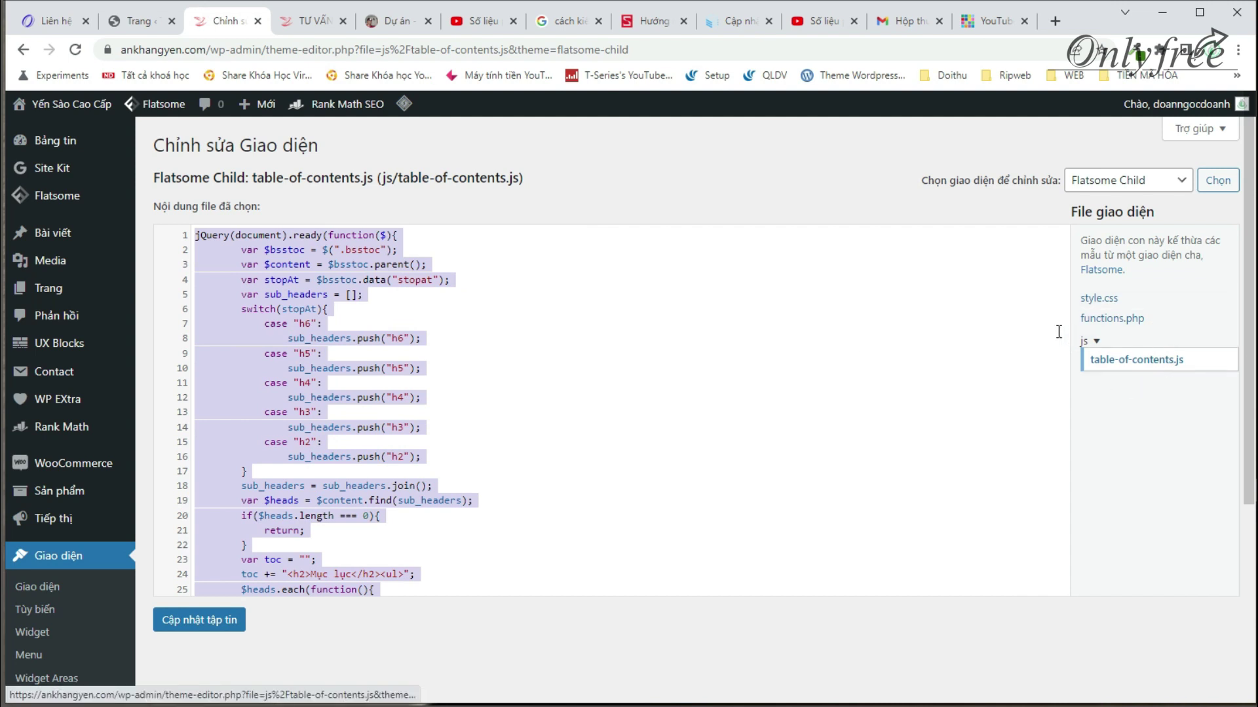
{"action": "scroll", "coordinate": [1114, 380], "scroll_direction": "down", "scroll_amount": 1}
{"action": "scroll", "coordinate": [1145, 395], "scroll_direction": "up", "scroll_amount": 1}
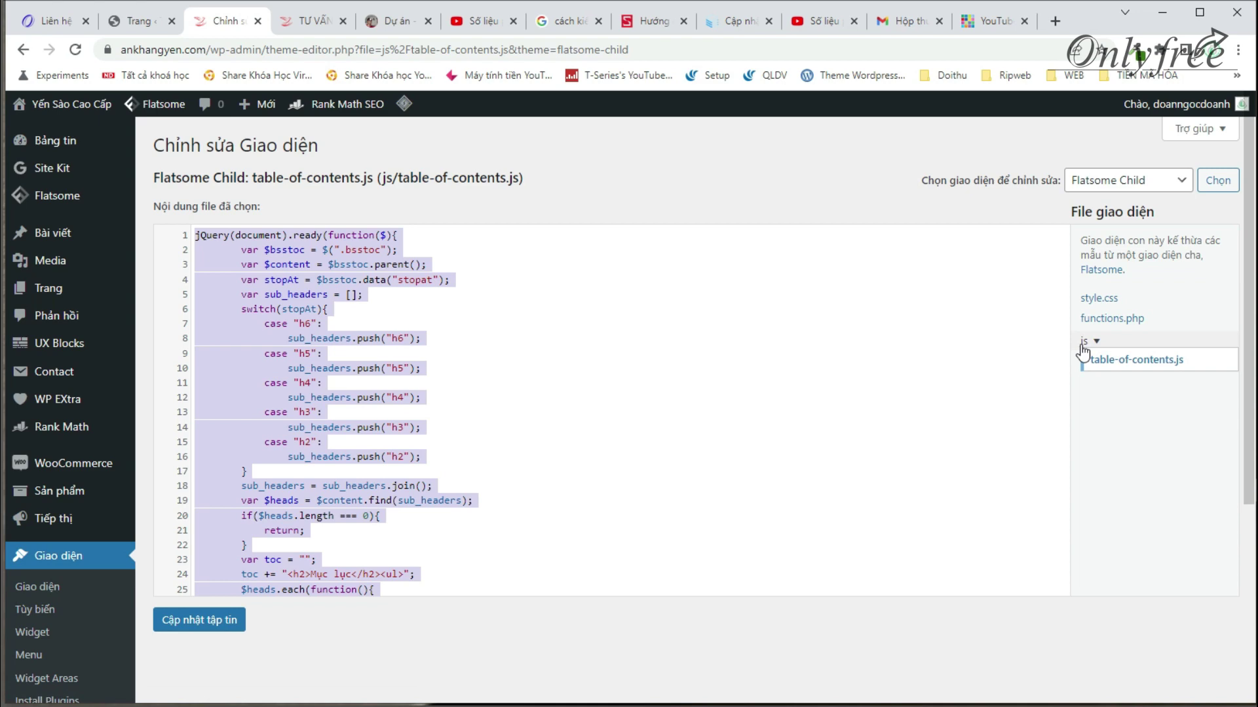
{"action": "scroll", "coordinate": [439, 455], "scroll_direction": "down", "scroll_amount": 5}
{"action": "scroll", "coordinate": [438, 455], "scroll_direction": "down", "scroll_amount": 10}
{"action": "mouse_move", "coordinate": [10, 619]}
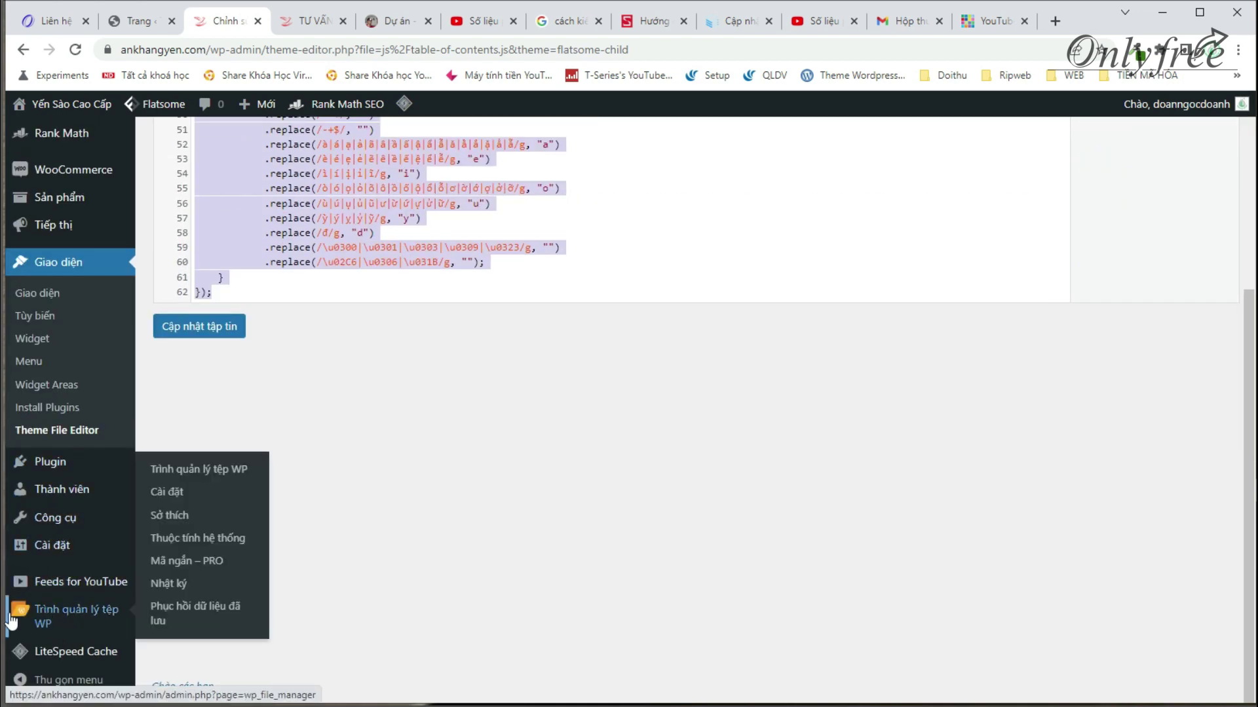
{"action": "scroll", "coordinate": [477, 522], "scroll_direction": "up", "scroll_amount": 15}
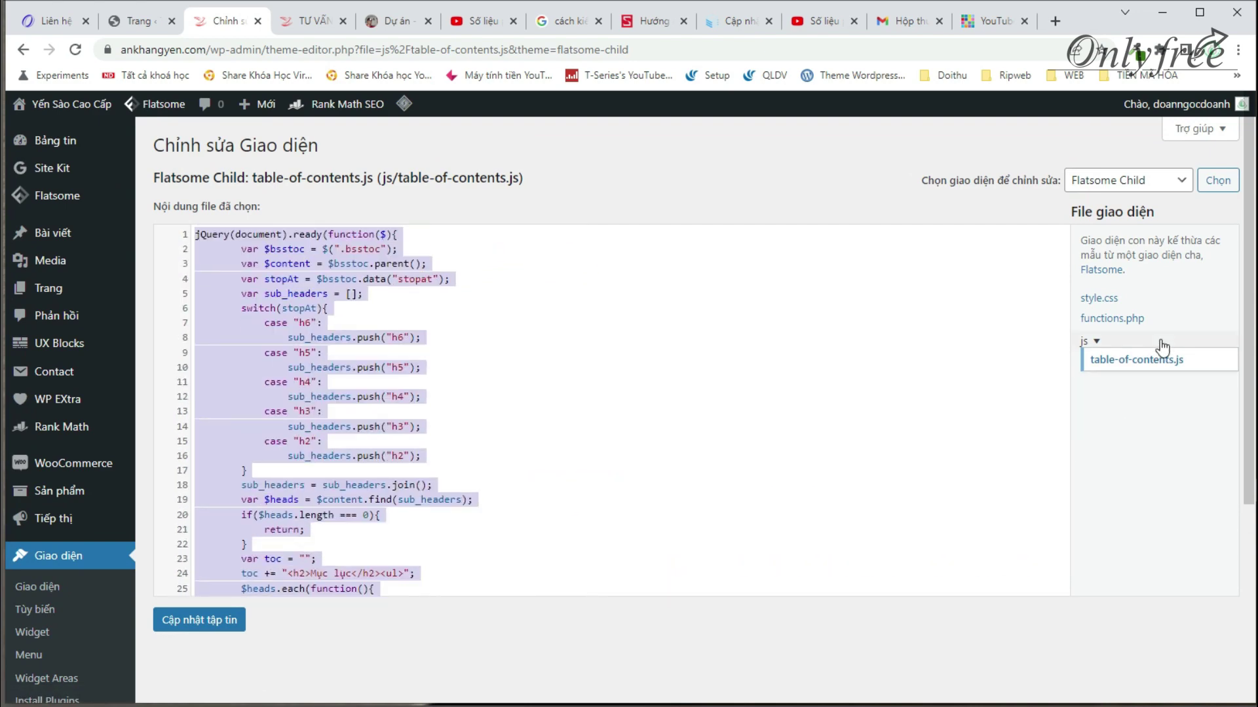
Step: Return to functions.php and highlight the code from the shortcode comment to the final add_action line
{"action": "left_click", "coordinate": [1143, 322]}
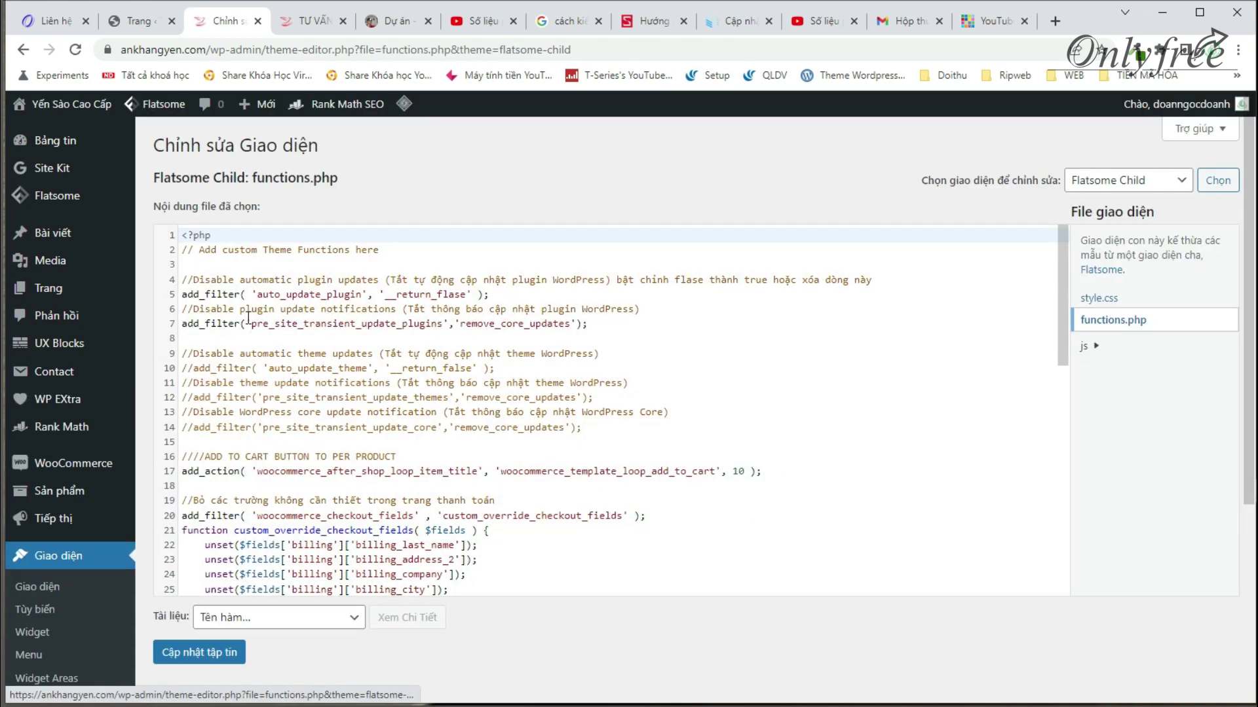
{"action": "scroll", "coordinate": [393, 458], "scroll_direction": "down", "scroll_amount": 8}
{"action": "left_click_drag", "start_coordinate": [182, 305], "coordinate": [504, 594]}
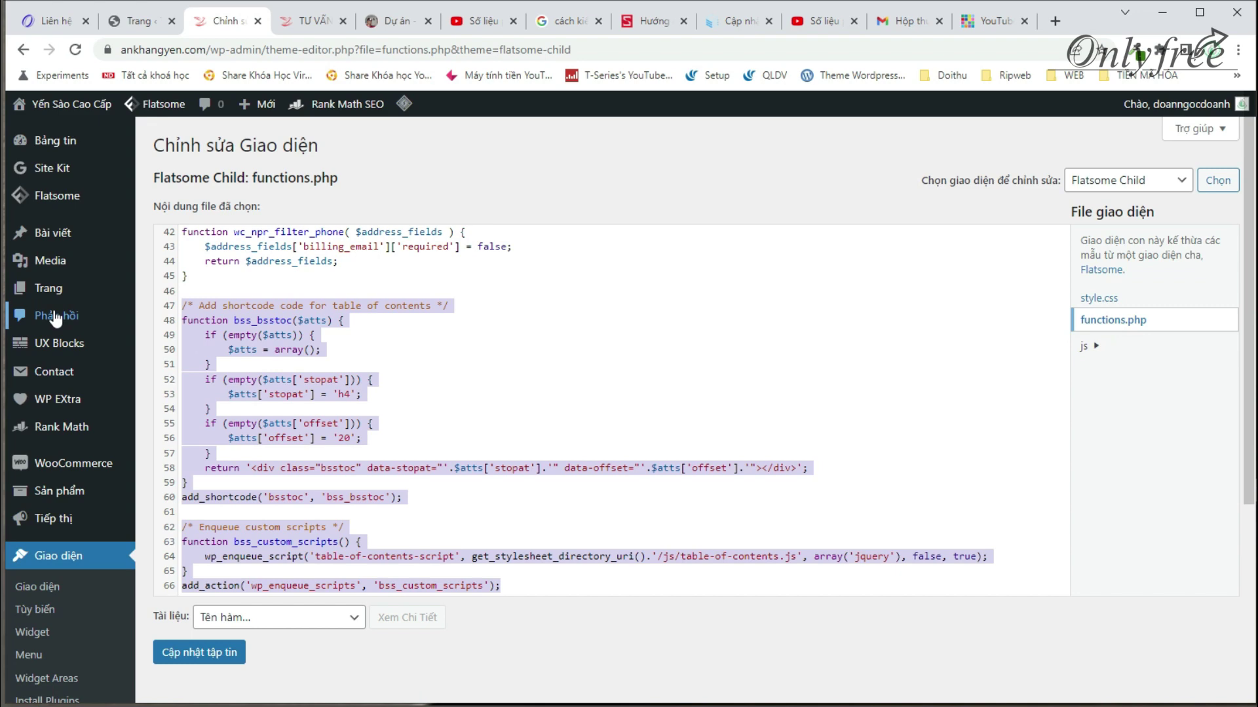
Step: Open the post "Vì sao tôi nên đầu tư chăm sóc nuôi yến ?" for editing, look through it and return to the post list
{"action": "left_click", "coordinate": [58, 234]}
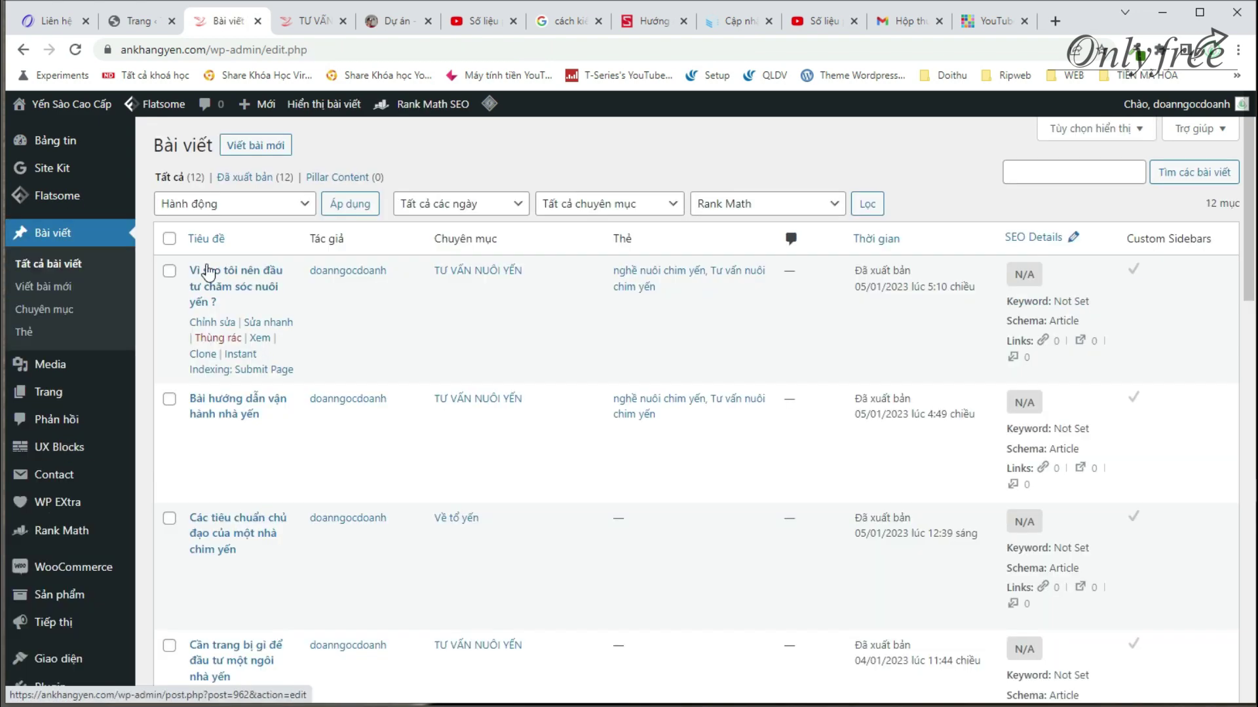
{"action": "left_click", "coordinate": [205, 322]}
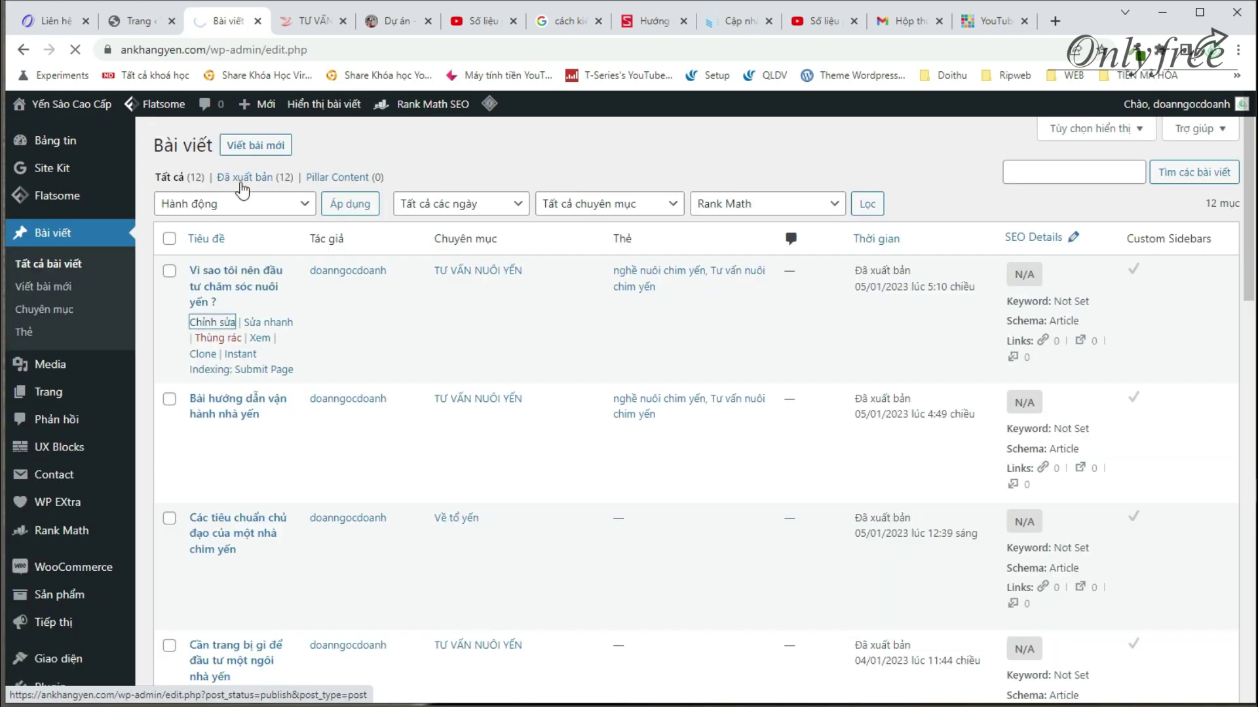
{"action": "scroll", "coordinate": [354, 364], "scroll_direction": "down", "scroll_amount": 5}
{"action": "scroll", "coordinate": [354, 364], "scroll_direction": "up", "scroll_amount": 10}
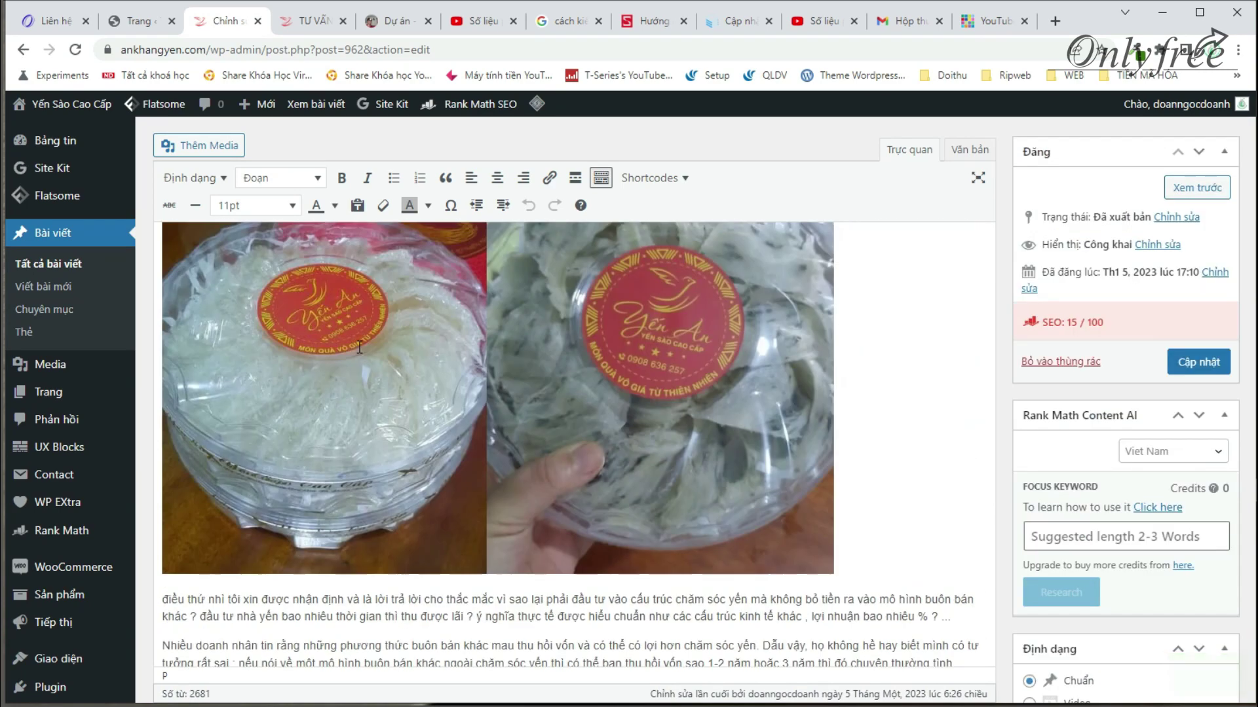
{"action": "key", "text": "alt+Left"}
Step: Open the post "Bài hướng dẫn vận hành nhà yến" for editing and highlight its [bsstoc] shortcode
{"action": "mouse_move", "coordinate": [217, 393]}
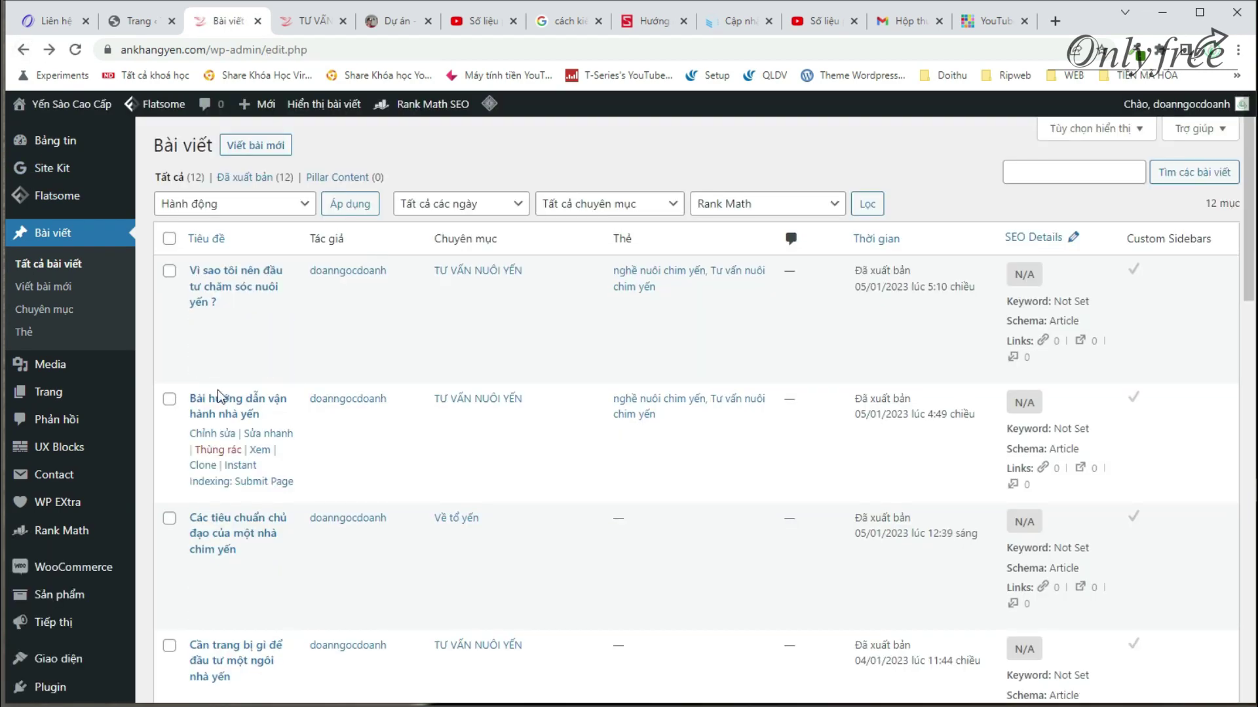
{"action": "left_click", "coordinate": [213, 433]}
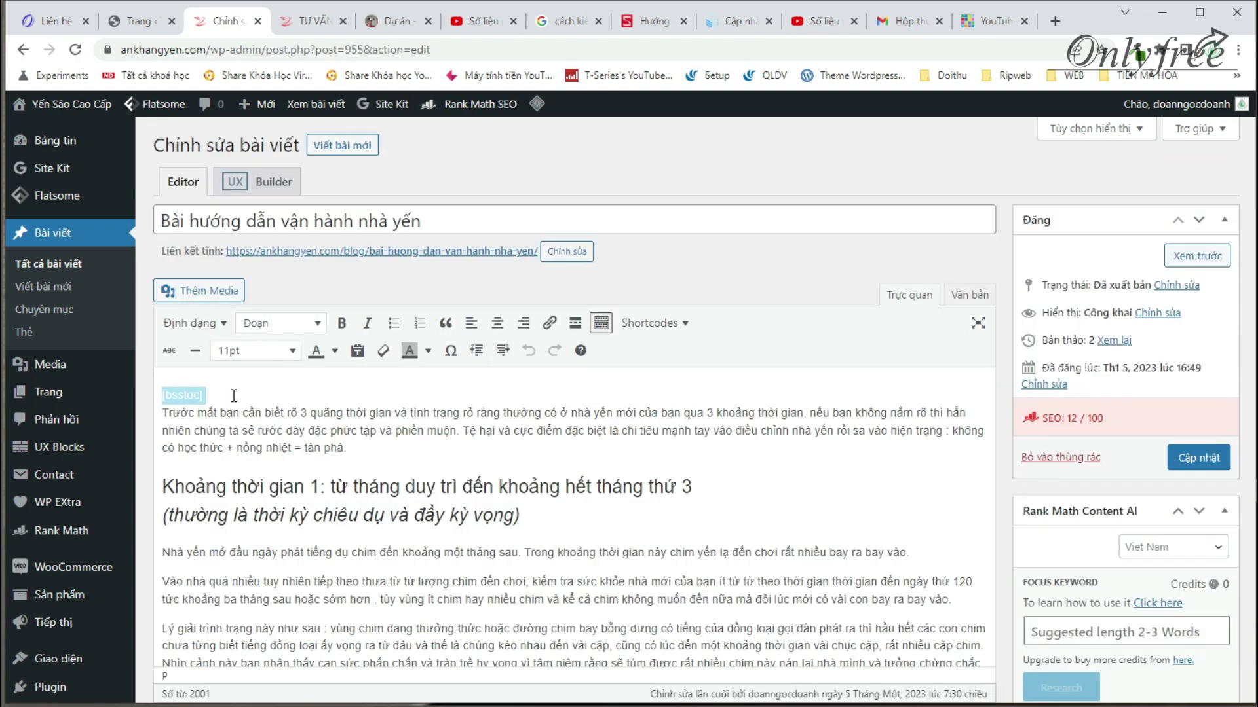
{"action": "left_click", "coordinate": [180, 397]}
{"action": "left_click_drag", "start_coordinate": [207, 396], "coordinate": [185, 391]}
Step: Look through the post body and highlight the [bsstoc] shortcode above the introductory paragraph again
{"action": "scroll", "coordinate": [201, 556], "scroll_direction": "down", "scroll_amount": 5}
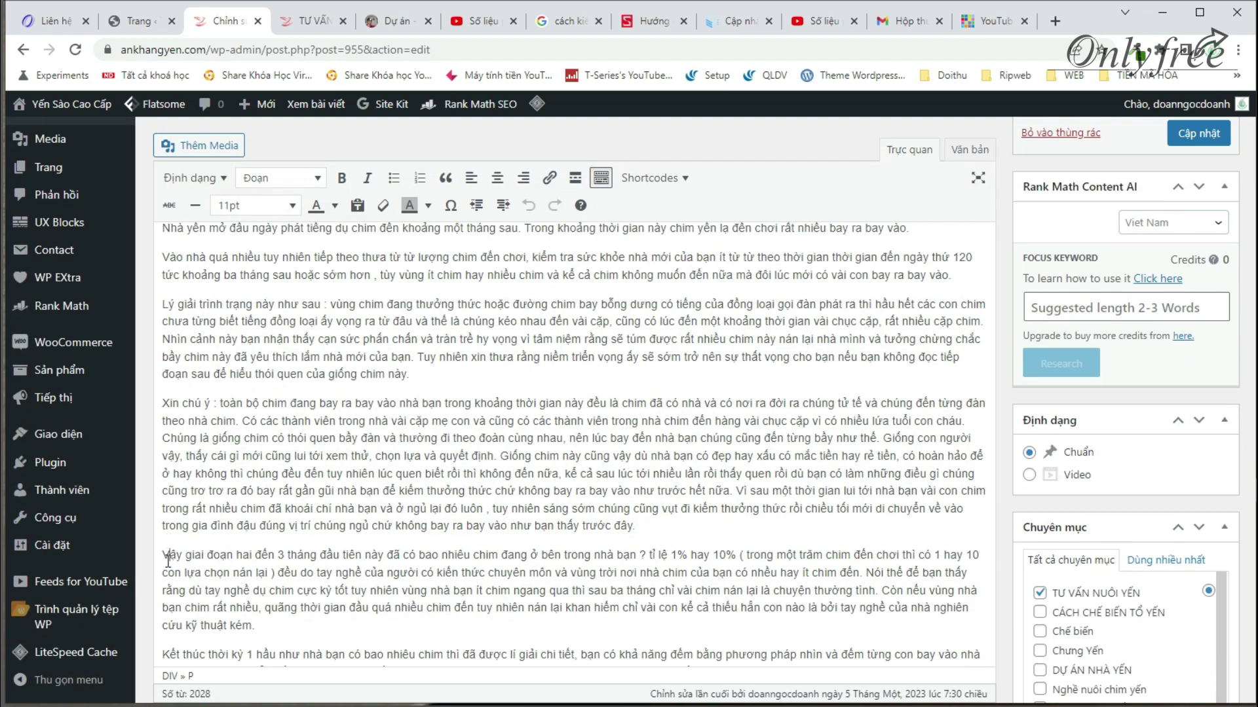
{"action": "scroll", "coordinate": [200, 493], "scroll_direction": "up", "scroll_amount": 5}
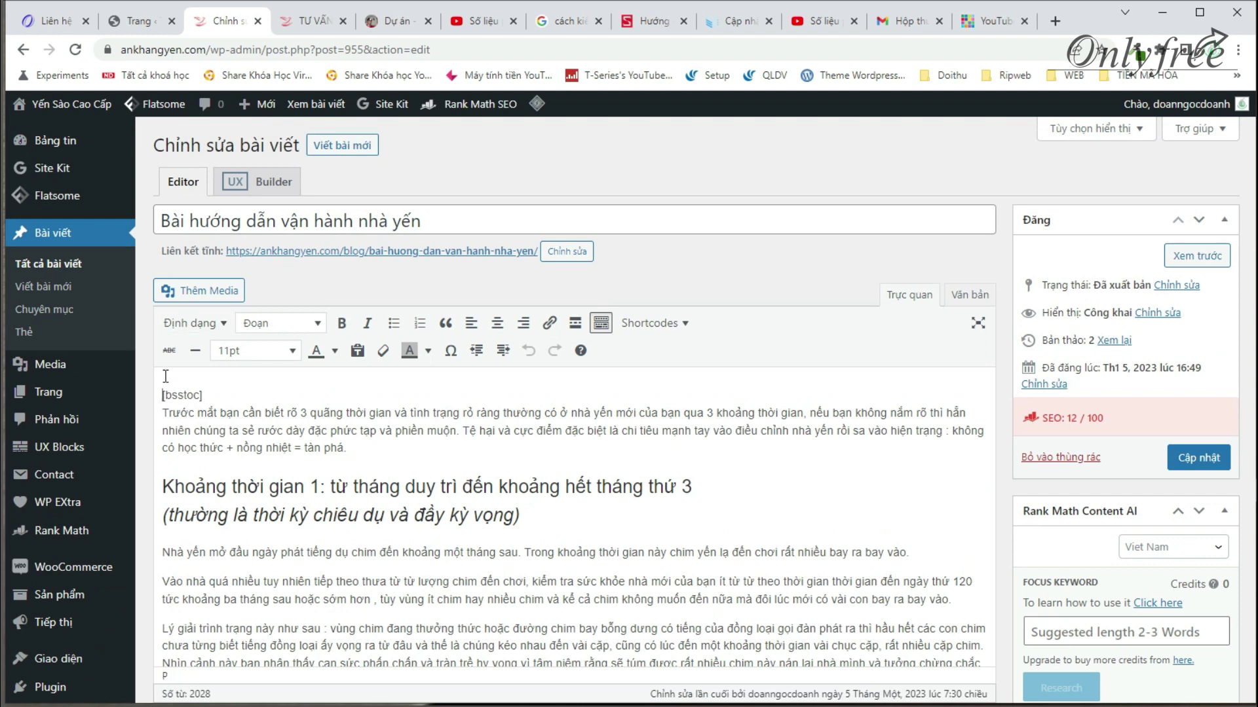
{"action": "double_click", "coordinate": [184, 396]}
{"action": "left_click", "coordinate": [347, 448]}
{"action": "double_click", "coordinate": [178, 389]}
{"action": "left_click", "coordinate": [356, 413]}
{"action": "key", "text": "ctrl+a"}
{"action": "left_click", "coordinate": [350, 517]}
{"action": "scroll", "coordinate": [469, 415], "scroll_direction": "down", "scroll_amount": 5}
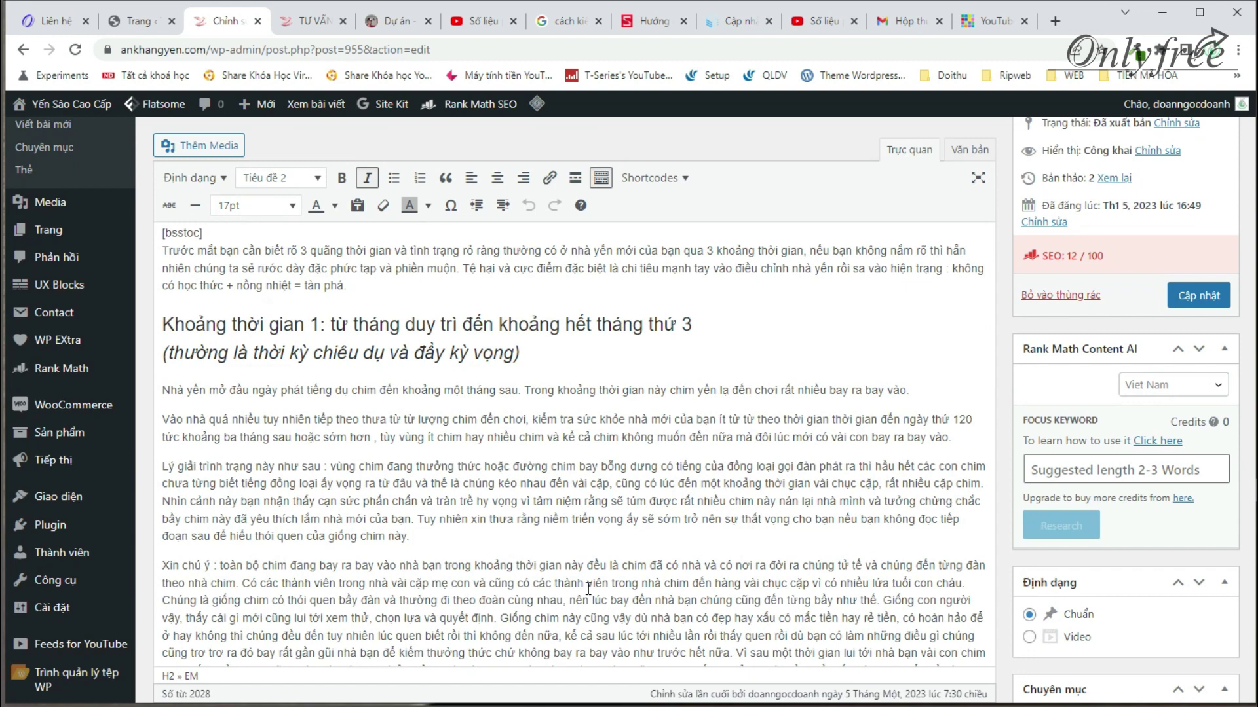
{"action": "scroll", "coordinate": [289, 545], "scroll_direction": "up", "scroll_amount": 5}
Step: Select the paragraph below the first heading and view the available heading styles without applying one
{"action": "double_click", "coordinate": [292, 552]}
{"action": "left_click", "coordinate": [289, 545]}
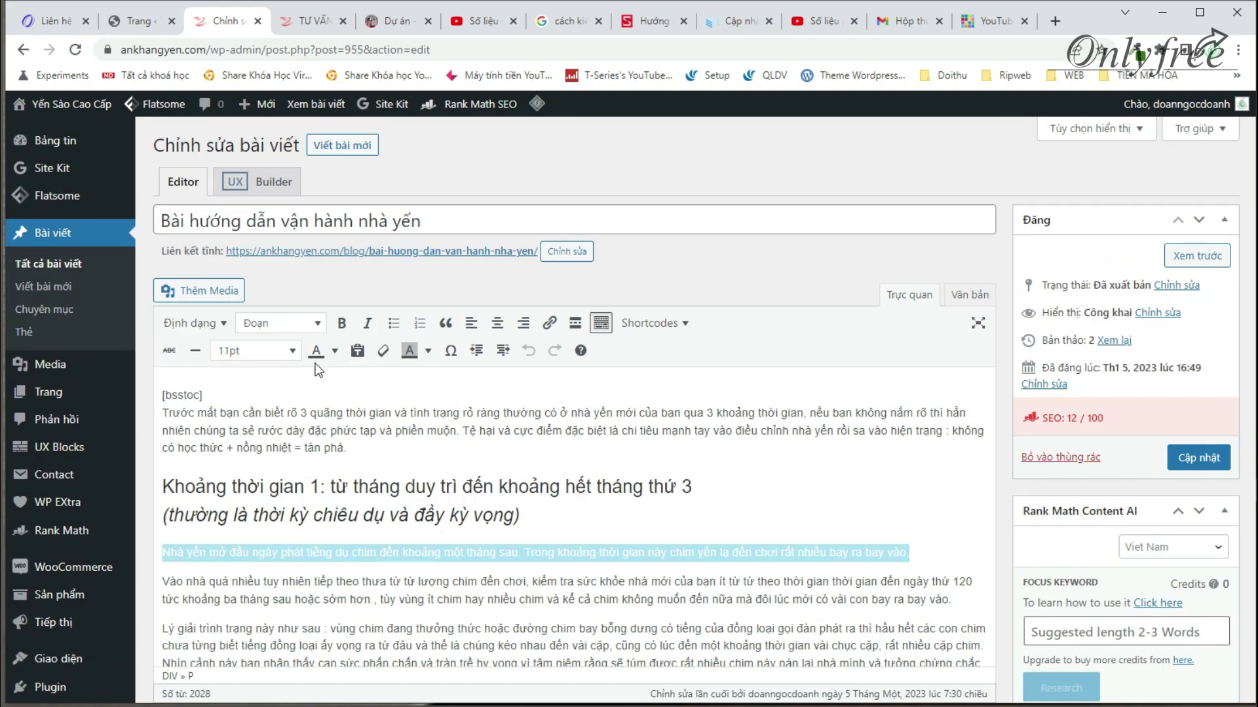
{"action": "left_click", "coordinate": [279, 323]}
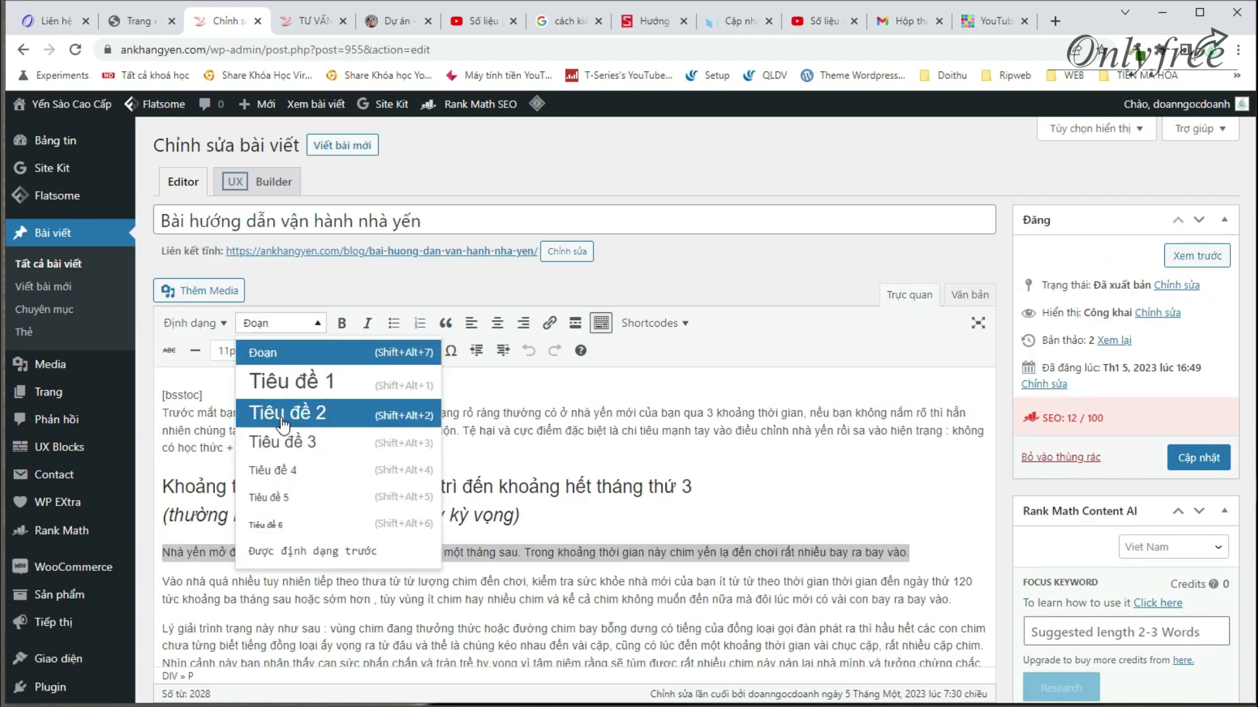
{"action": "left_click", "coordinate": [647, 511]}
Step: Highlight each line of the "Khoảng thời gian 1" heading in turn to check its heading style
{"action": "triple_click", "coordinate": [301, 516]}
{"action": "left_click", "coordinate": [262, 486]}
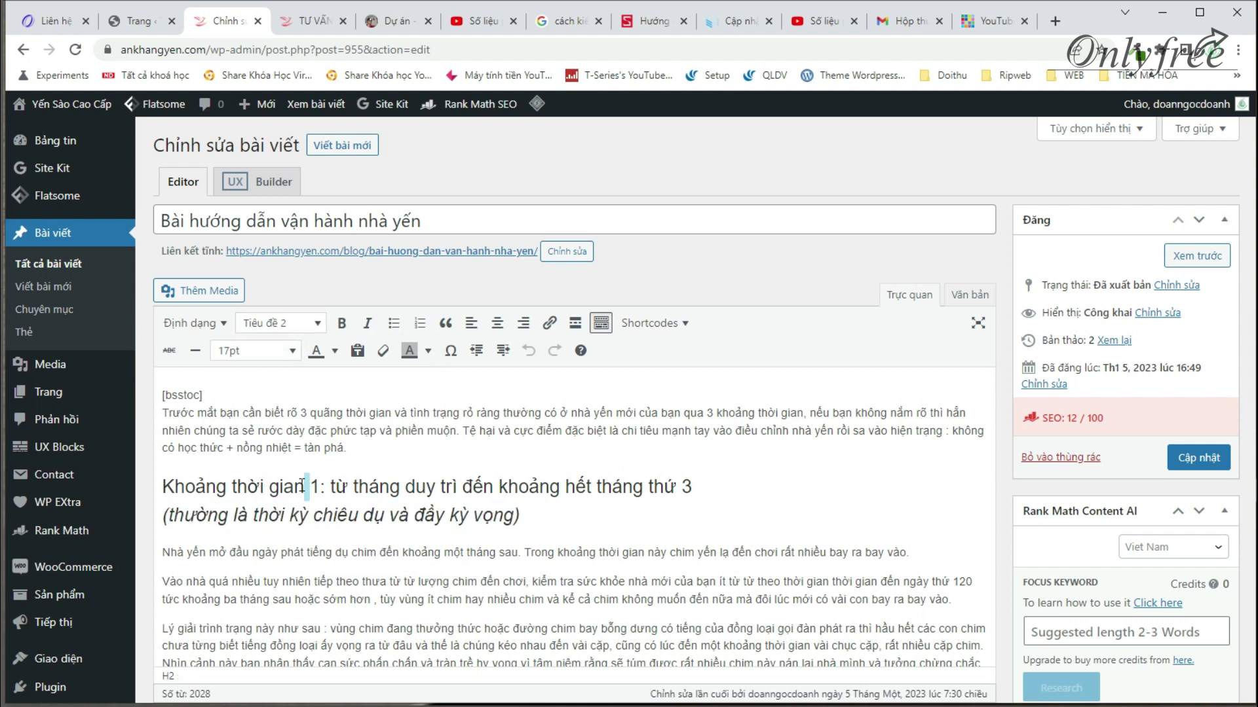
{"action": "triple_click", "coordinate": [231, 485]}
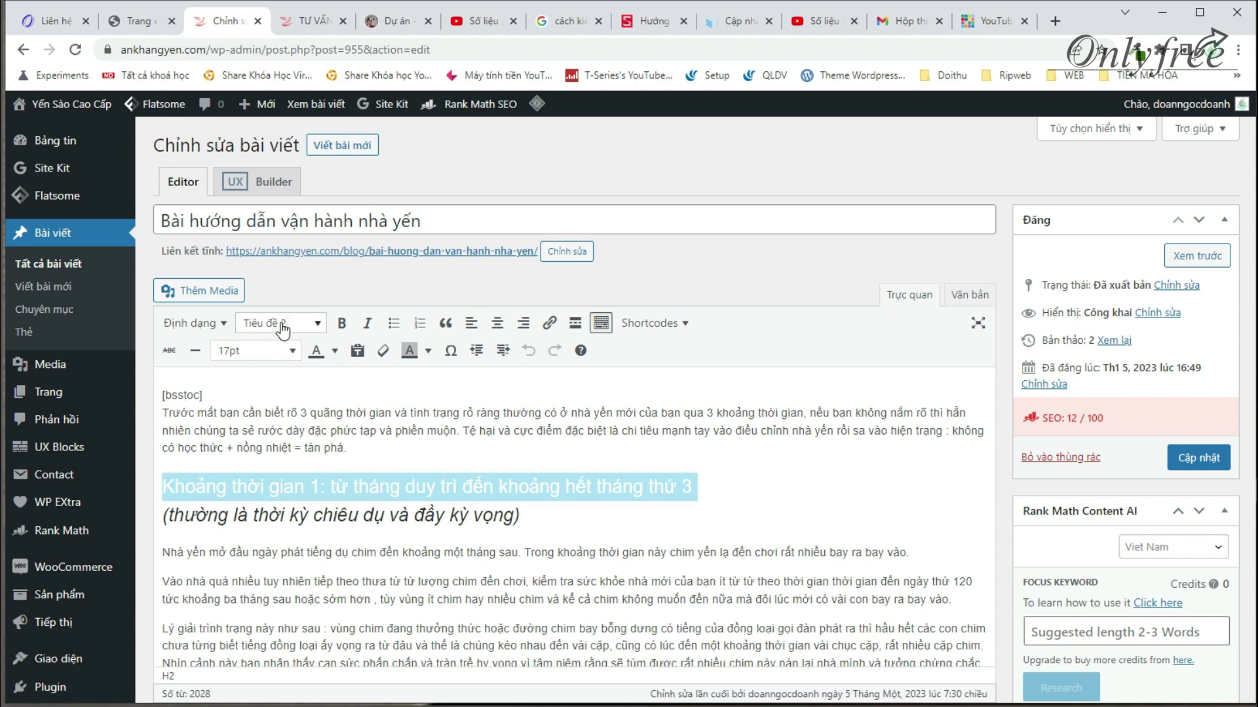
{"action": "left_click", "coordinate": [286, 515]}
{"action": "left_click_drag", "start_coordinate": [405, 513], "coordinate": [497, 452]}
{"action": "left_click", "coordinate": [368, 486]}
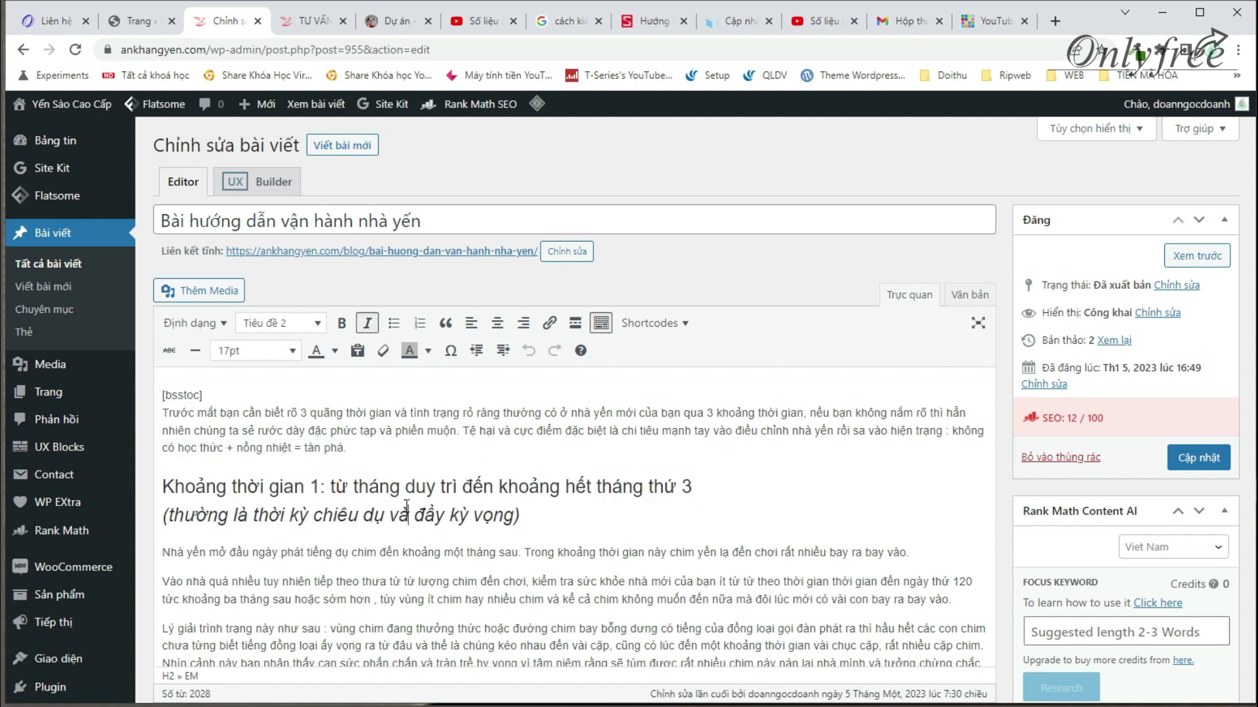
{"action": "triple_click", "coordinate": [406, 509]}
Step: Highlight the post title "Bài hướng dẫn vận hành nhà yến"
{"action": "triple_click", "coordinate": [188, 218]}
{"action": "left_click", "coordinate": [180, 221]}
{"action": "left_click_drag", "start_coordinate": [438, 225], "coordinate": [159, 223]}
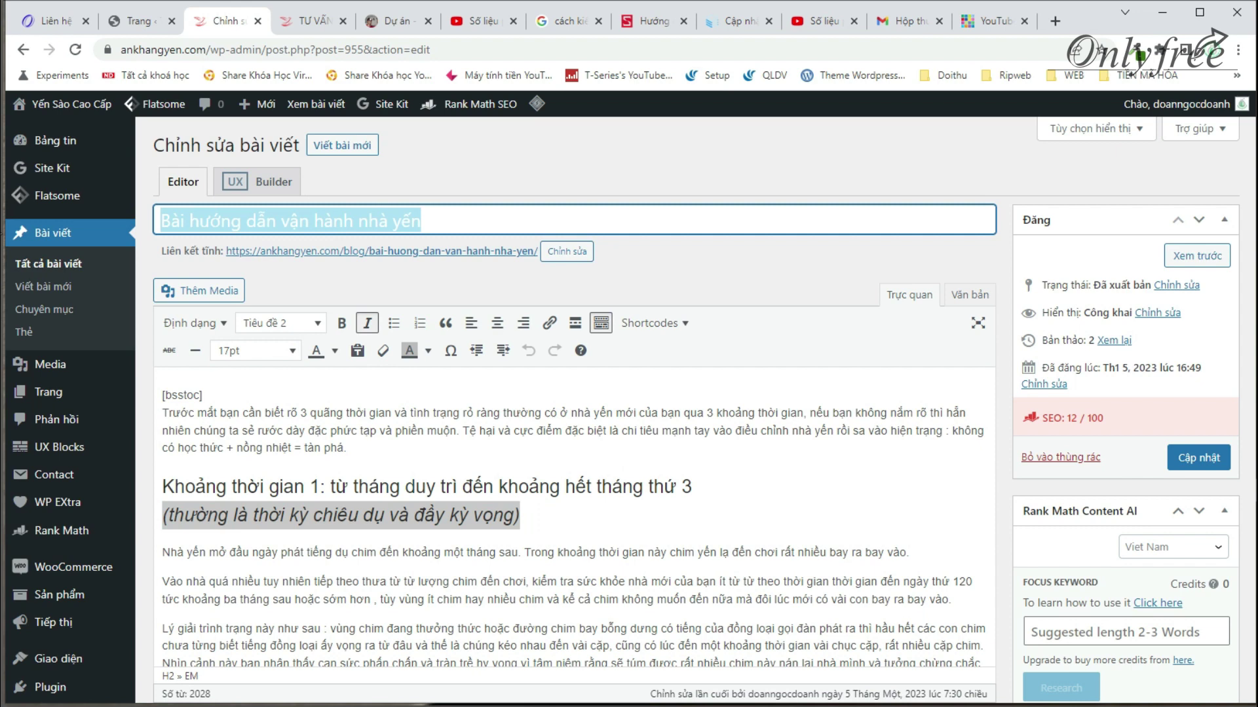
{"action": "triple_click", "coordinate": [307, 222]}
Step: Try the Tiêu đề 1 style on the two-line "Khoảng thời gian 1" heading and set it back to Tiêu đề 2
{"action": "left_click", "coordinate": [438, 546]}
{"action": "left_click_drag", "start_coordinate": [544, 525], "coordinate": [107, 477]}
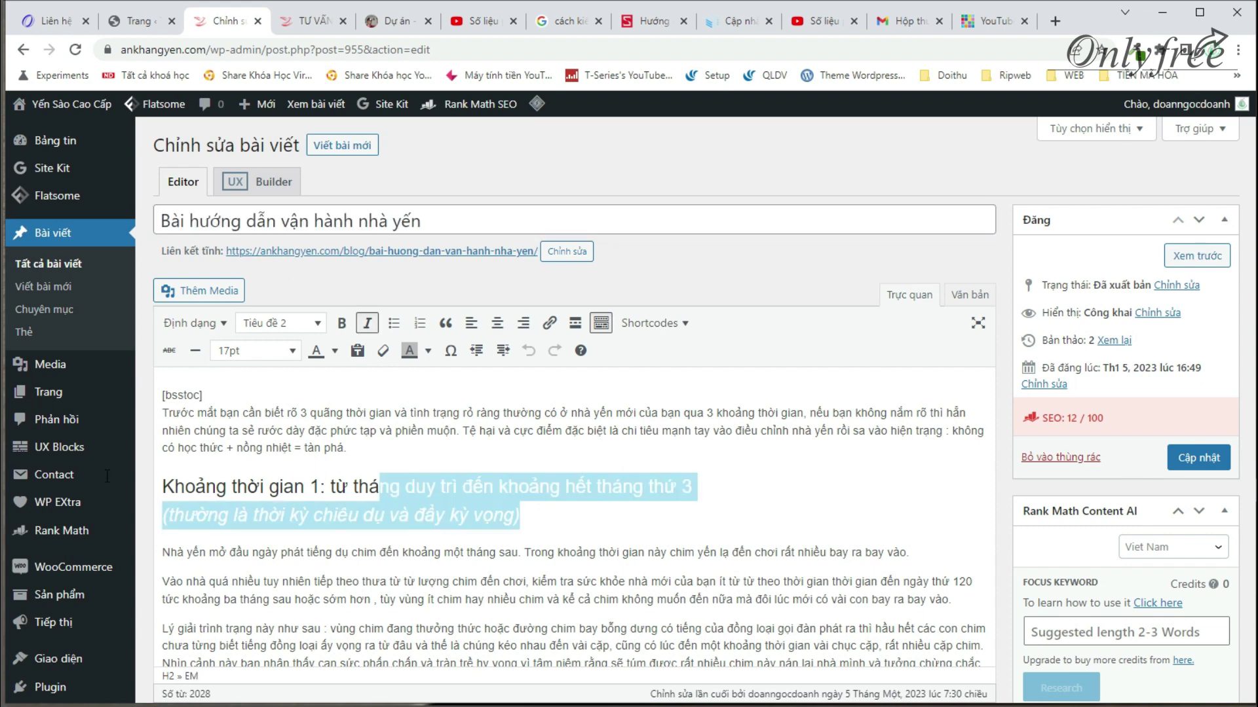
{"action": "left_click", "coordinate": [275, 323]}
{"action": "left_click", "coordinate": [280, 381]}
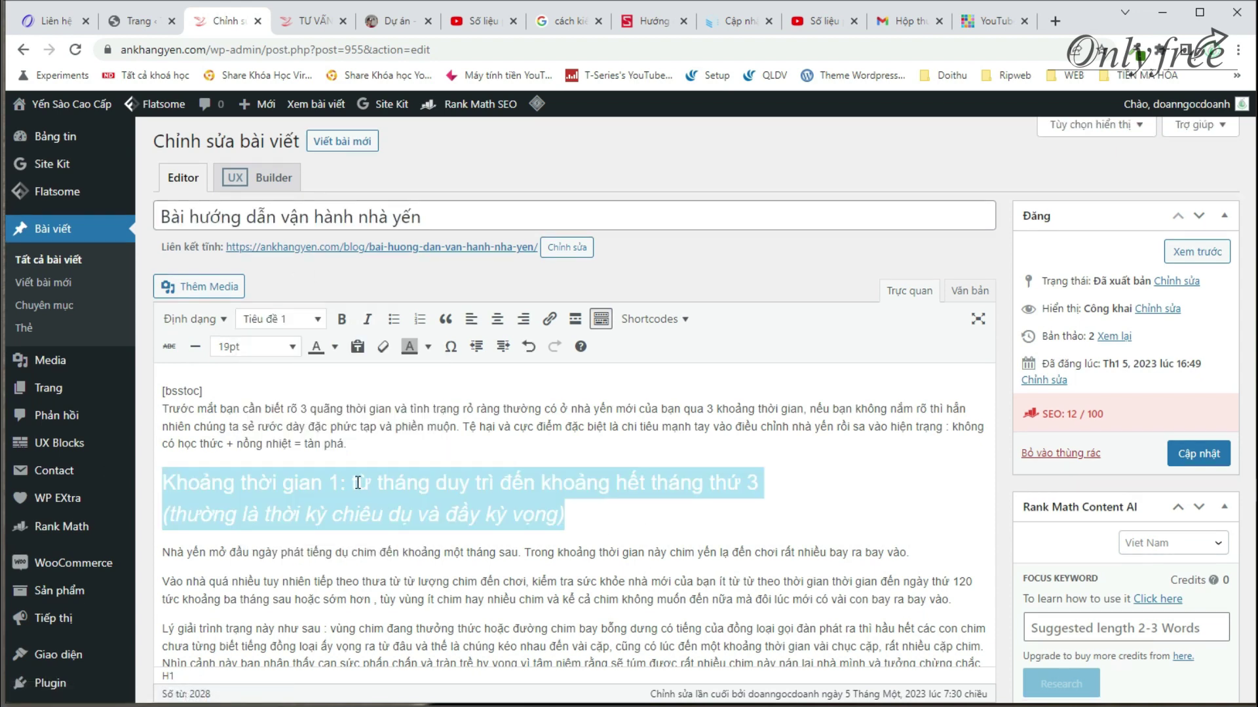
{"action": "left_click", "coordinate": [299, 321]}
{"action": "left_click", "coordinate": [293, 409]}
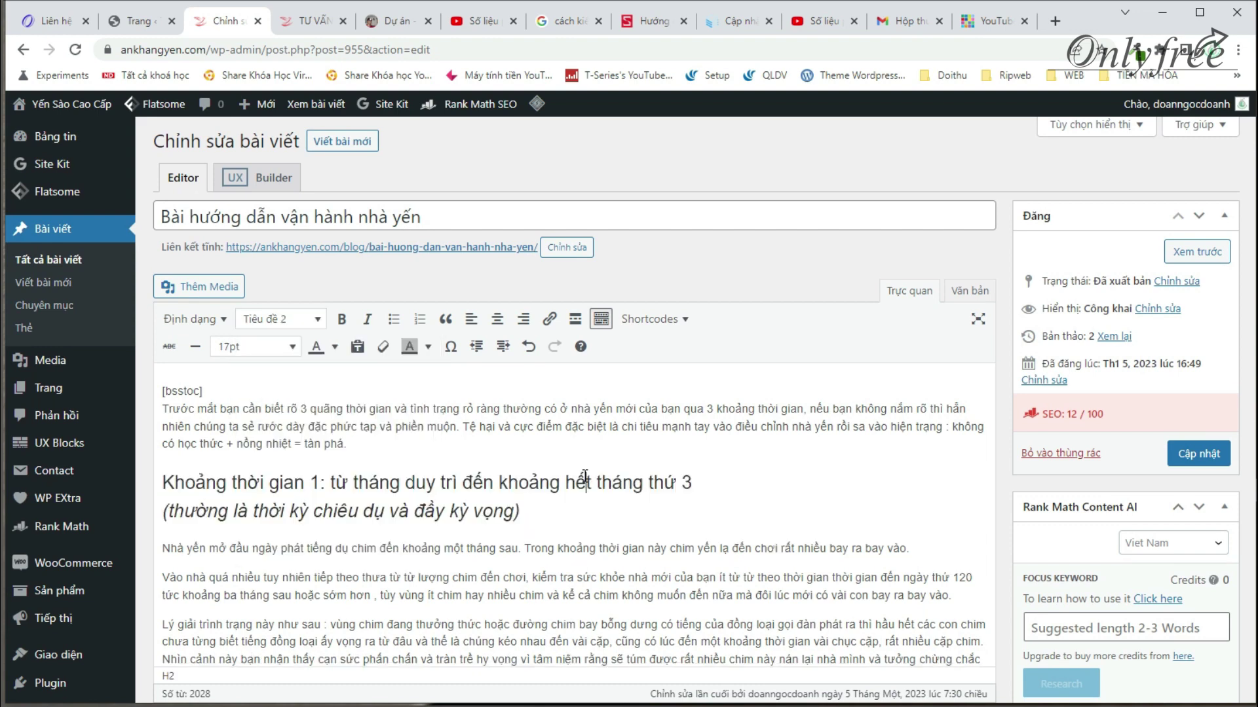
Step: Preview the post and highlight the entries of its "Mục lục" table of contents
{"action": "left_click", "coordinate": [1196, 255]}
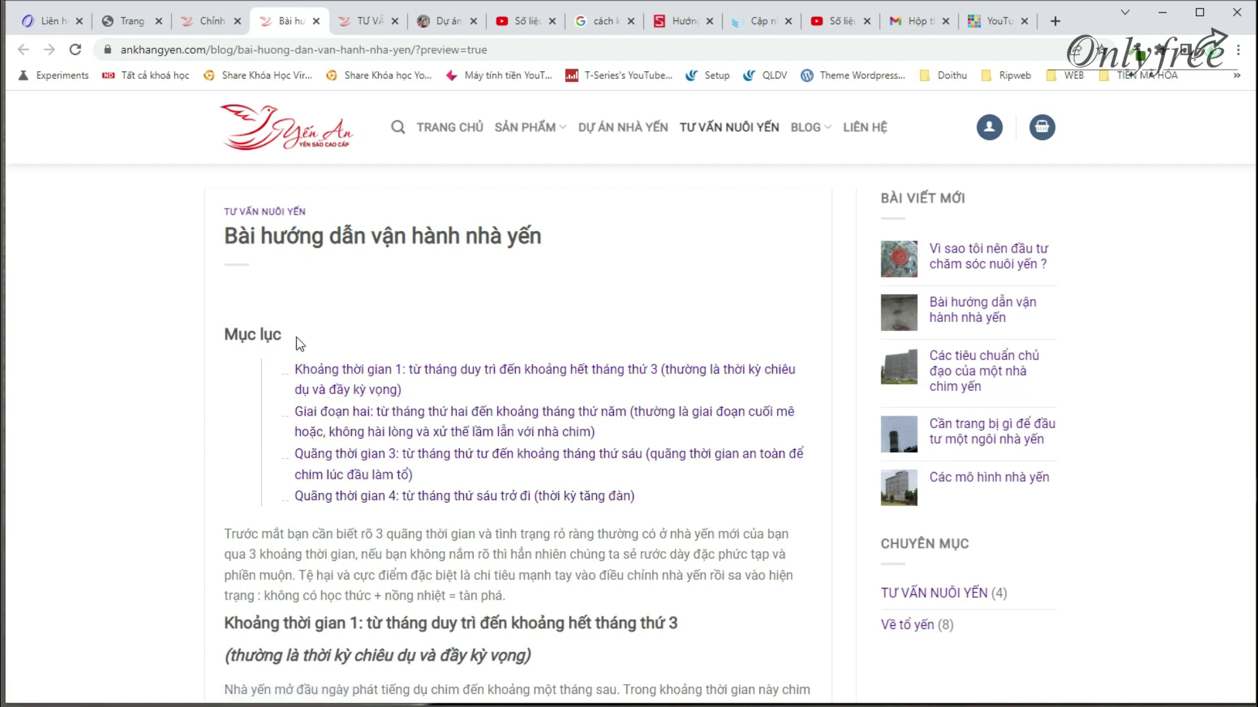
{"action": "left_click_drag", "start_coordinate": [288, 360], "coordinate": [592, 532]}
{"action": "left_click", "coordinate": [705, 521]}
{"action": "left_click_drag", "start_coordinate": [705, 521], "coordinate": [288, 364]}
{"action": "left_click", "coordinate": [308, 290]}
{"action": "left_click_drag", "start_coordinate": [235, 327], "coordinate": [349, 372]}
{"action": "left_click", "coordinate": [717, 517]}
Step: Go to the blog page, look through "Vì sao tôi nên đầu tư chăm sóc nuôi yến ?" in a new tab and close that tab
{"action": "left_click", "coordinate": [446, 288]}
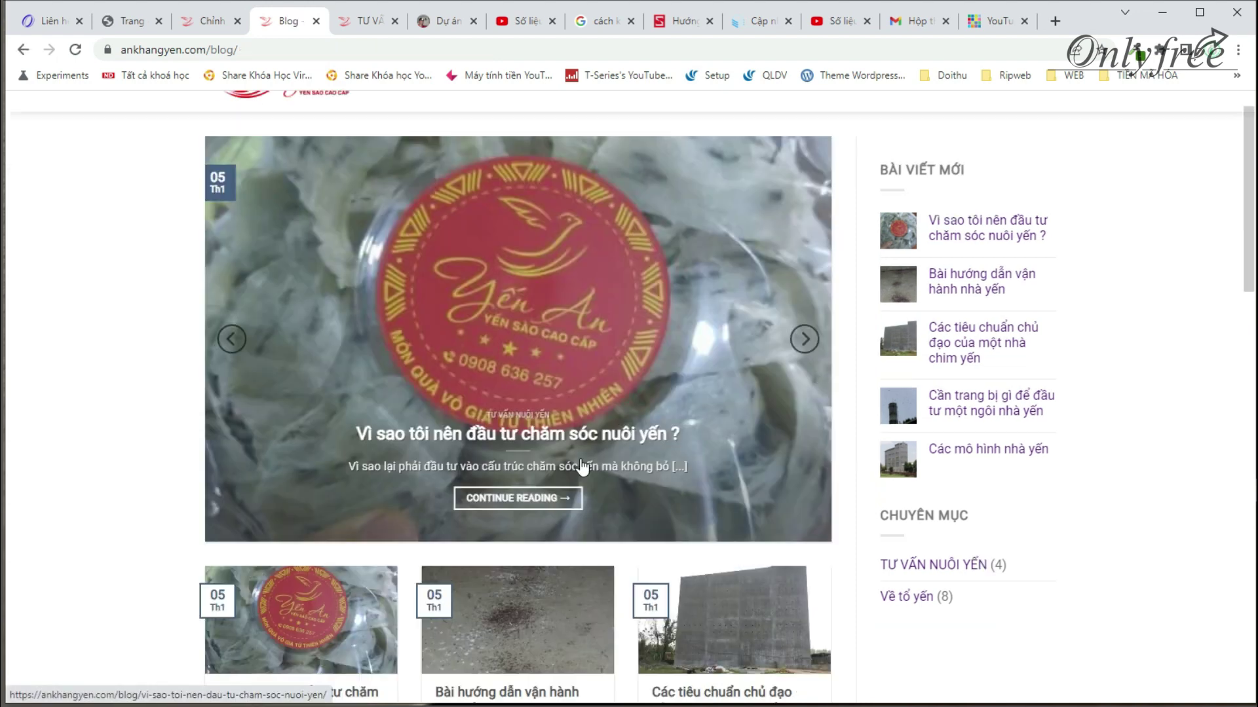
{"action": "scroll", "coordinate": [582, 466], "scroll_direction": "down", "scroll_amount": 6}
{"action": "scroll", "coordinate": [593, 426], "scroll_direction": "up", "scroll_amount": 3}
{"action": "scroll", "coordinate": [616, 427], "scroll_direction": "down", "scroll_amount": 2}
{"action": "right_click", "coordinate": [282, 348]}
{"action": "left_click", "coordinate": [340, 360]}
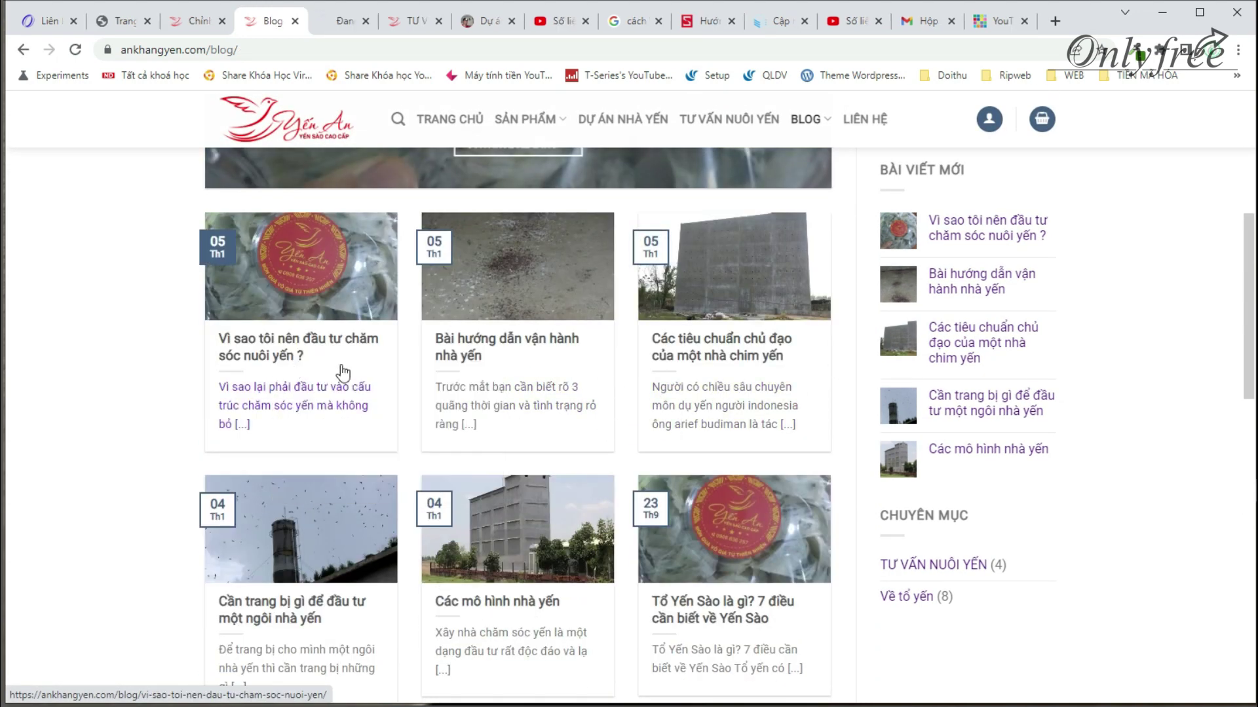
{"action": "left_click", "coordinate": [347, 27]}
{"action": "scroll", "coordinate": [481, 445], "scroll_direction": "down", "scroll_amount": 10}
{"action": "scroll", "coordinate": [393, 393], "scroll_direction": "up", "scroll_amount": 12}
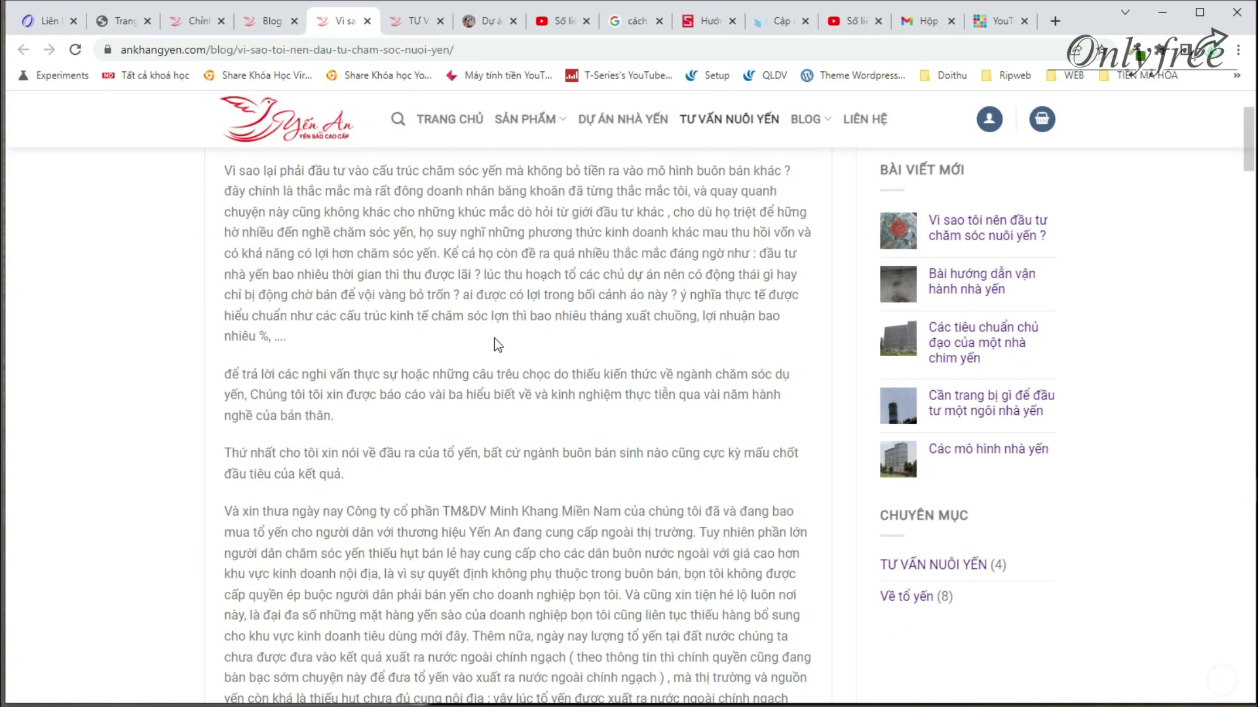
{"action": "left_click", "coordinate": [367, 21]}
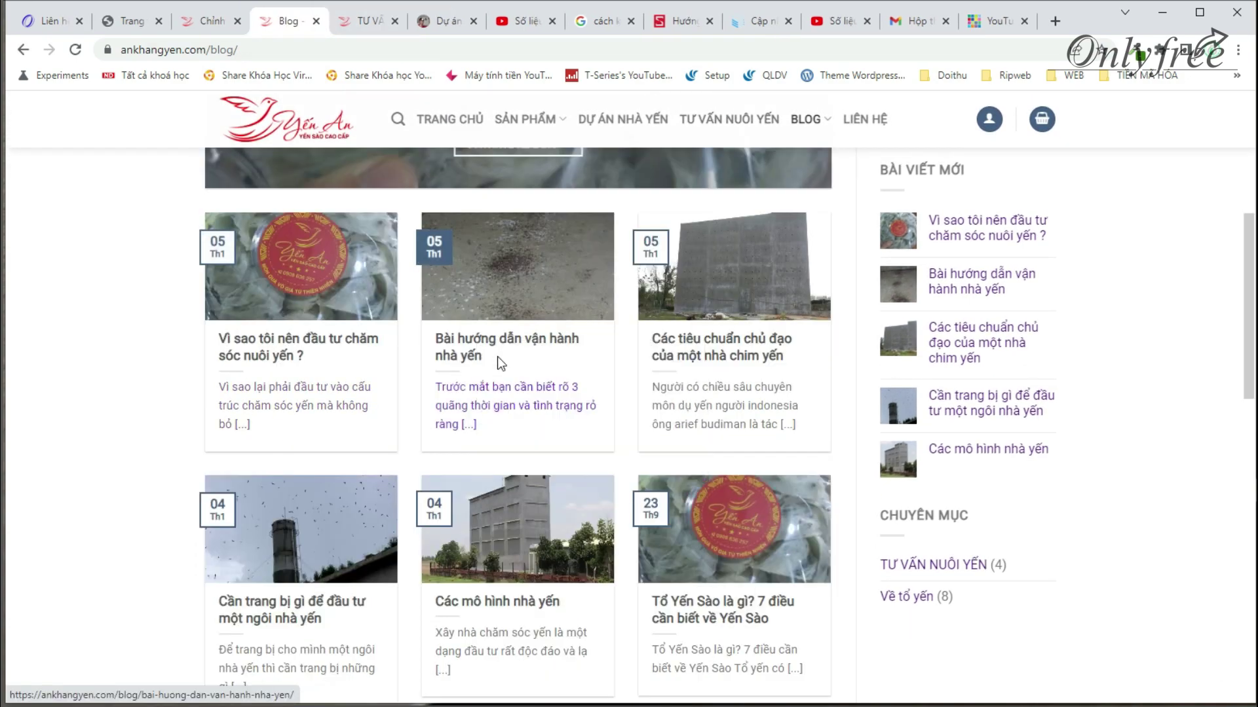
Step: Open the post "Các tiêu chuẩn chủ đạo của một nhà chim yến" in a new tab, view its "Mục lục" and close that tab
{"action": "left_click", "coordinate": [497, 357]}
{"action": "key", "text": "alt+Left"}
{"action": "right_click", "coordinate": [675, 338]}
{"action": "left_click", "coordinate": [733, 348]}
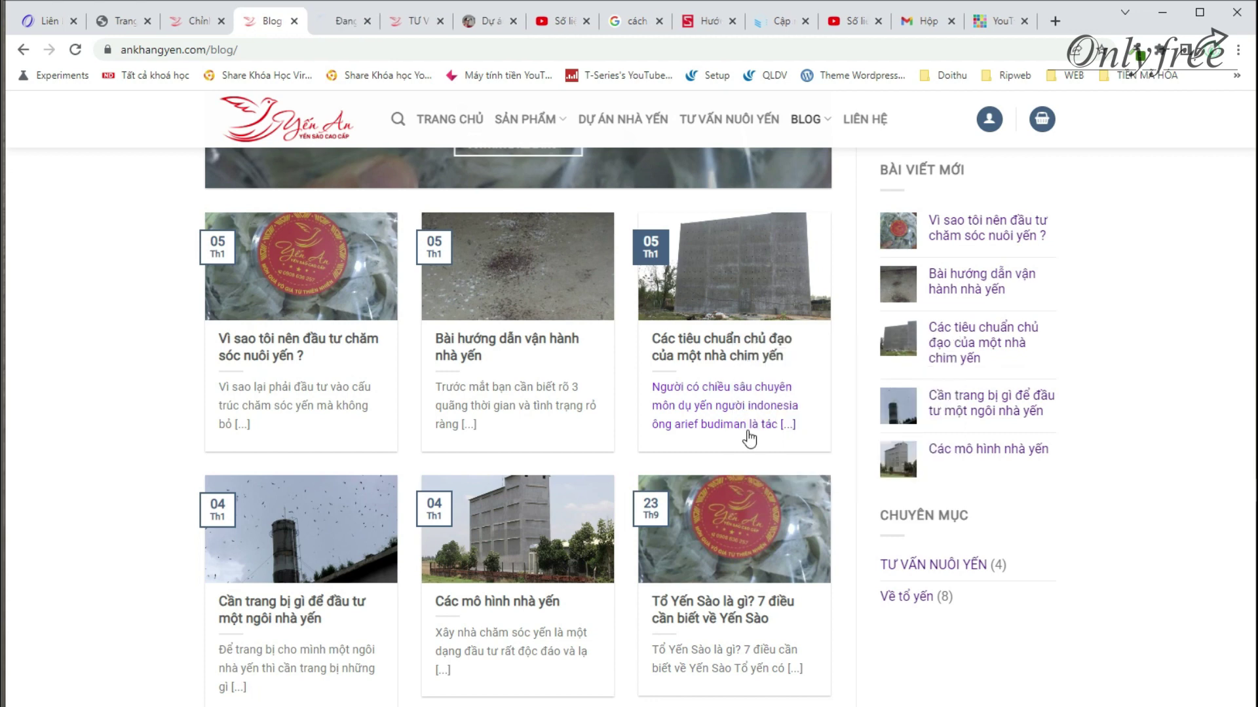
{"action": "left_click", "coordinate": [344, 21]}
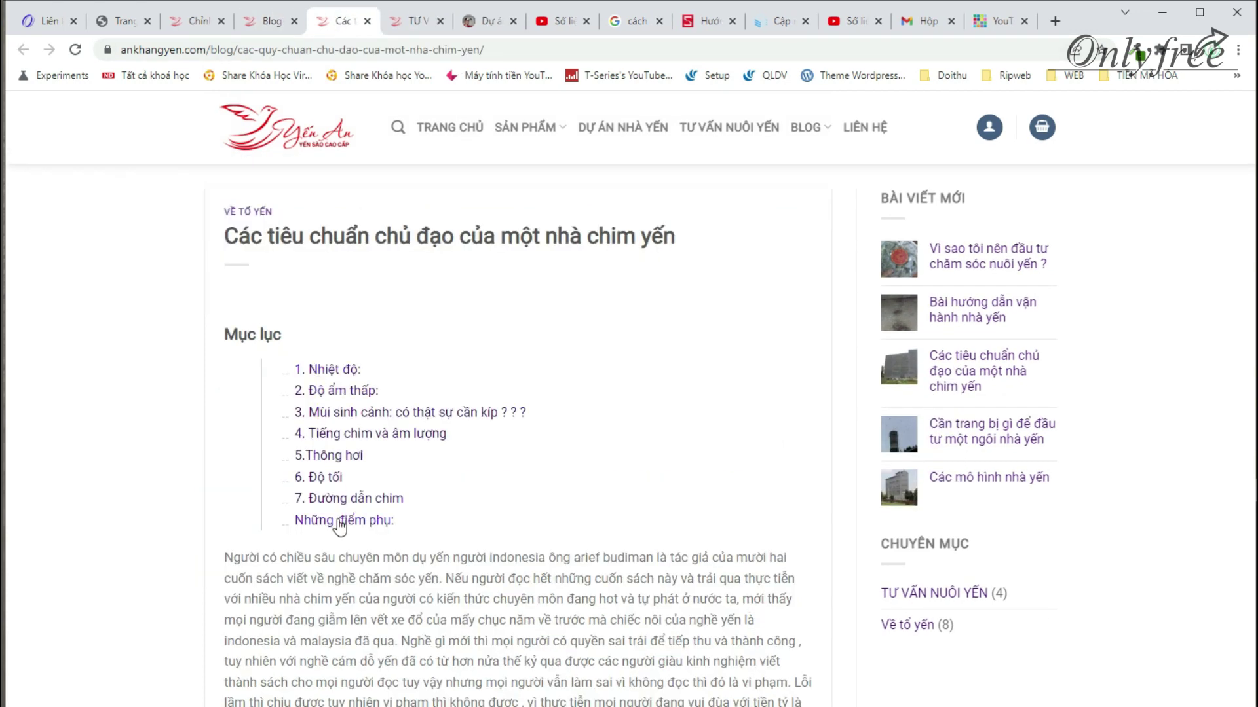
{"action": "left_click", "coordinate": [367, 21]}
Step: Open the blog post "Làm sao phân biệt được yến thật yến giả" in a new tab and switch to it
{"action": "scroll", "coordinate": [390, 166], "scroll_direction": "down", "scroll_amount": 8}
{"action": "right_click", "coordinate": [685, 531]}
{"action": "left_click", "coordinate": [699, 549]}
{"action": "left_click", "coordinate": [340, 21]}
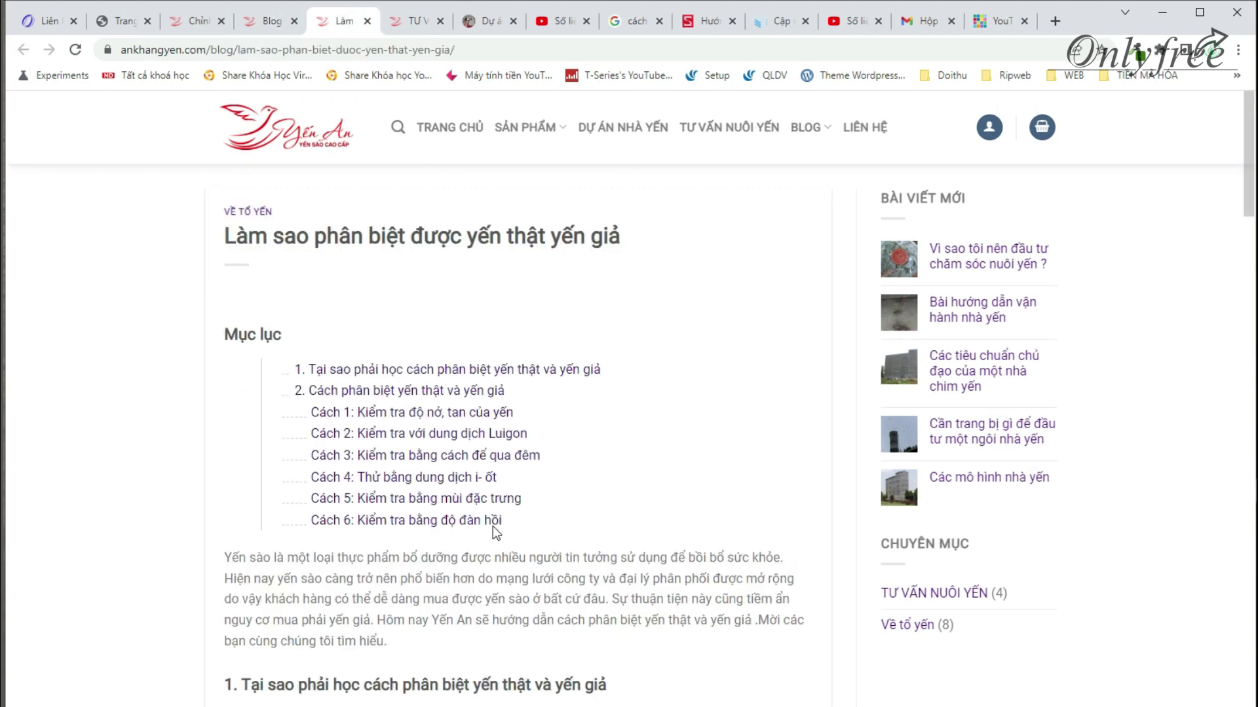
Step: Highlight the "Cách 1" to "Cách 6" sub-entries of the "Mục lục" and the text below them
{"action": "left_click_drag", "start_coordinate": [231, 317], "coordinate": [524, 457]}
{"action": "left_click", "coordinate": [466, 327]}
{"action": "left_click_drag", "start_coordinate": [552, 532], "coordinate": [317, 409]}
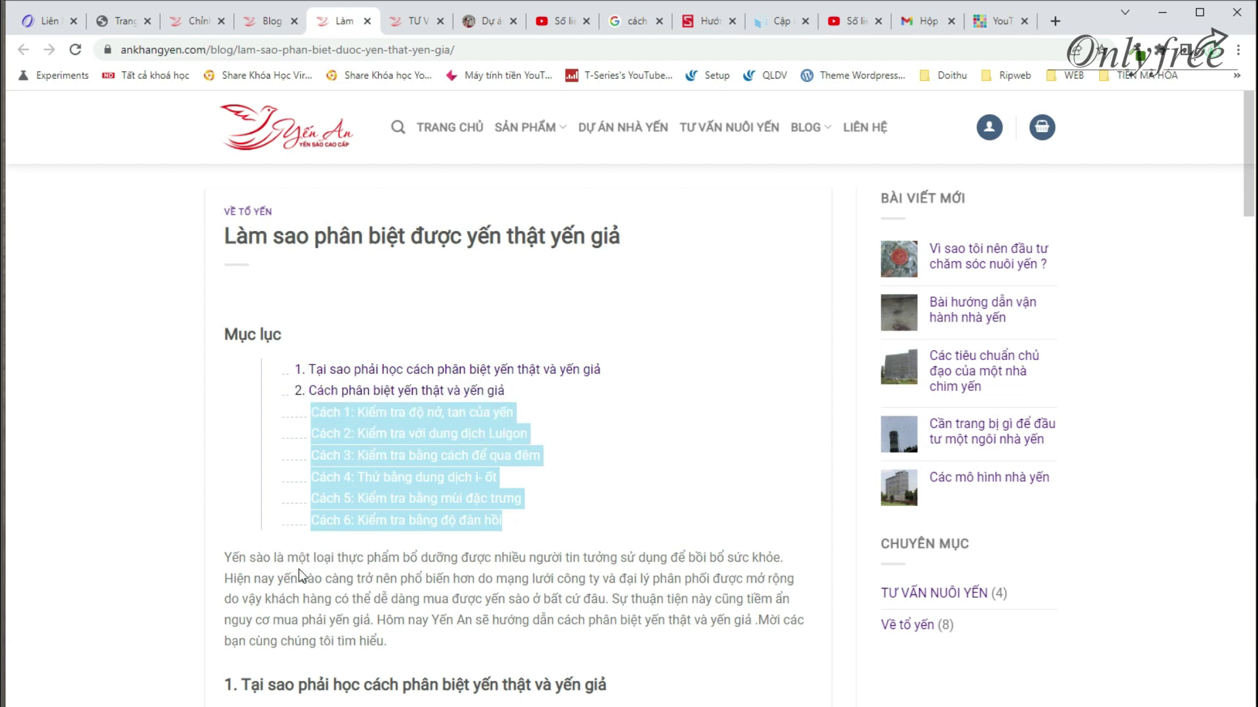
{"action": "left_click_drag", "start_coordinate": [298, 558], "coordinate": [385, 690]}
Step: Return to the editor of "Bài hướng dẫn vận hành nhà yến" and highlight the [bsstoc] shortcode above the first paragraph
{"action": "left_click", "coordinate": [270, 23]}
{"action": "left_click", "coordinate": [182, 16]}
{"action": "key", "text": "Down"}
{"action": "key", "text": "Home"}
{"action": "key", "text": "shift+End"}
{"action": "left_click", "coordinate": [288, 319]}
{"action": "left_click", "coordinate": [288, 319]}
{"action": "left_click_drag", "start_coordinate": [521, 512], "coordinate": [196, 416]}
{"action": "triple_click", "coordinate": [187, 395]}
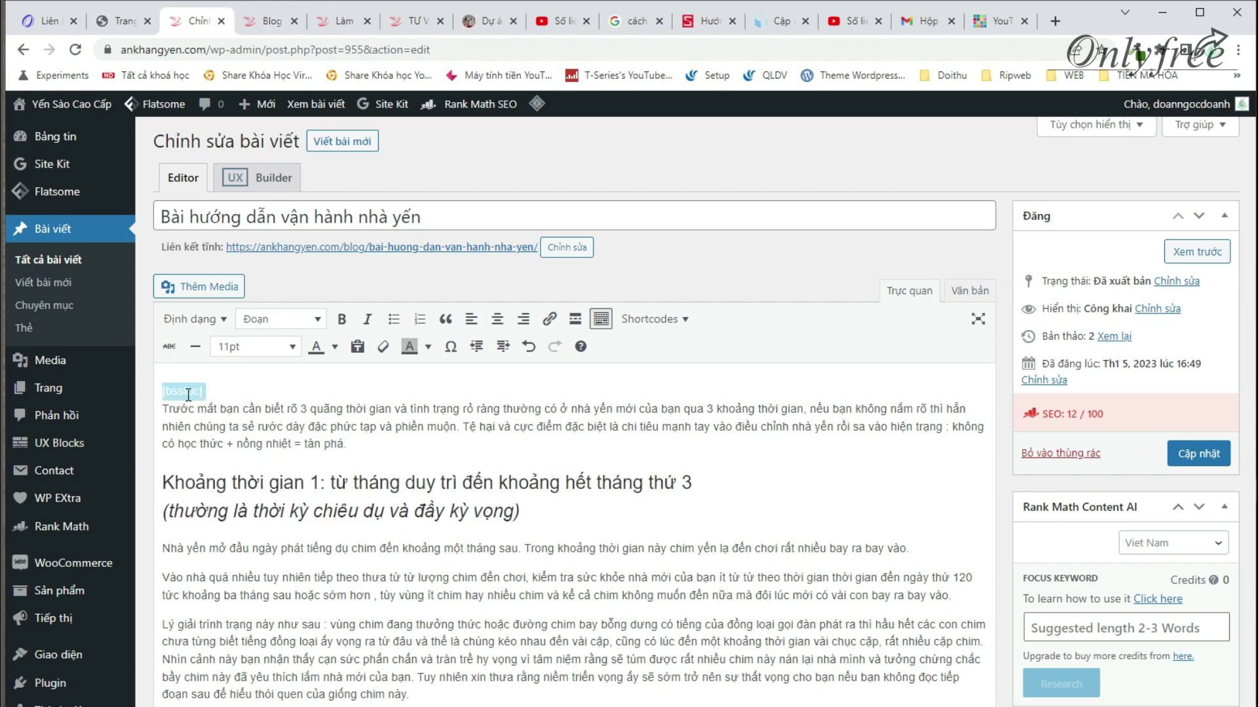
{"action": "left_click", "coordinate": [220, 389]}
{"action": "triple_click", "coordinate": [180, 396]}
{"action": "scroll", "coordinate": [218, 394], "scroll_direction": "down", "scroll_amount": 4}
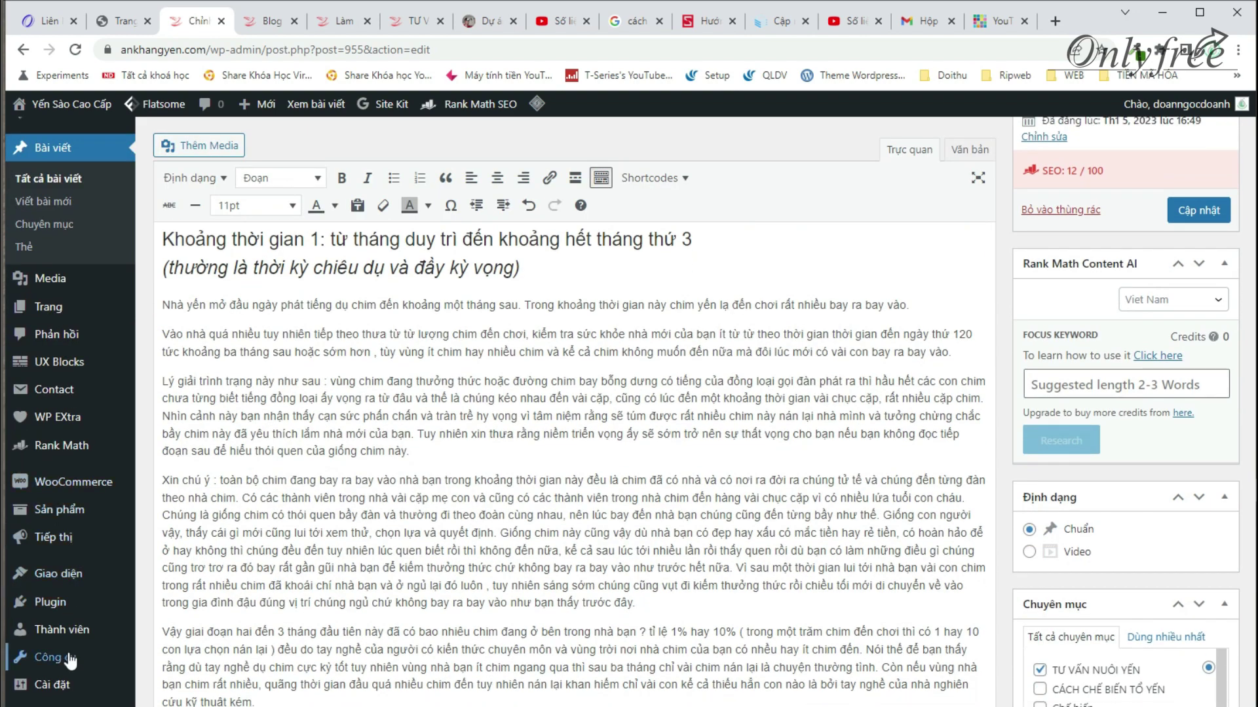
{"action": "scroll", "coordinate": [456, 429], "scroll_direction": "up", "scroll_amount": 4}
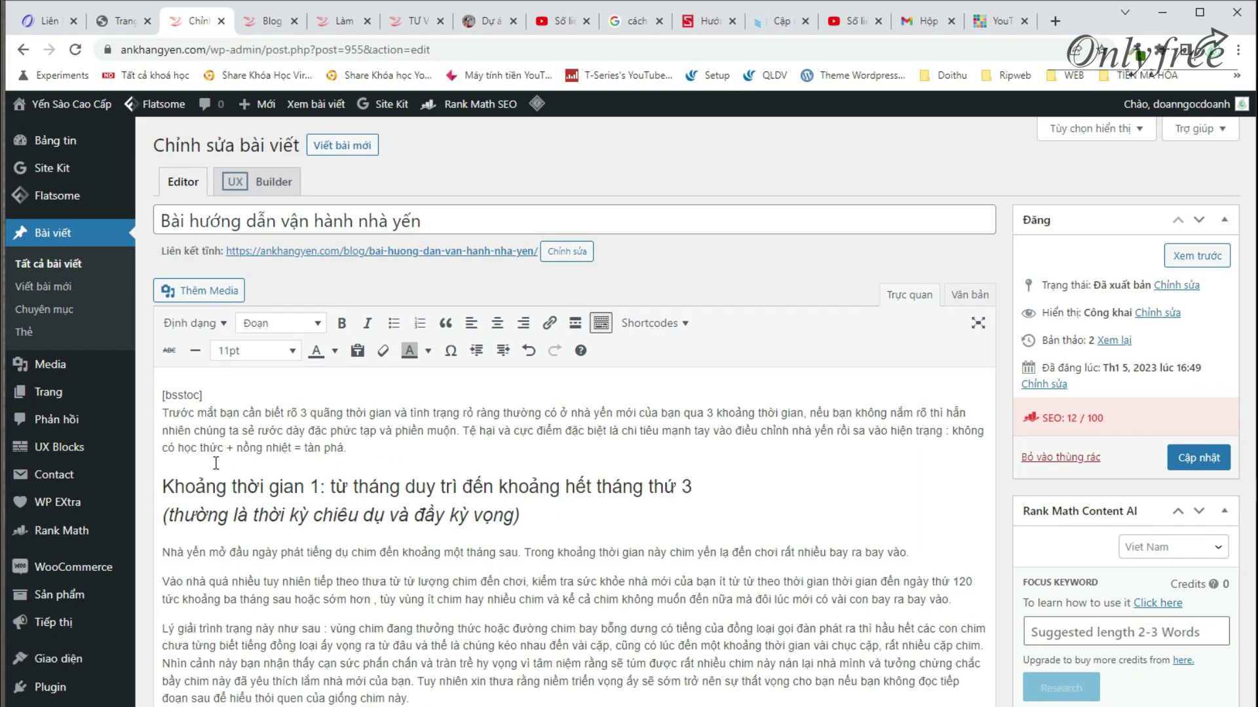
Step: Open functions.php of Flatsome Child in the Theme File Editor and highlight bsstoc in the add_shortcode line
{"action": "scroll", "coordinate": [327, 590], "scroll_direction": "down", "scroll_amount": 10}
{"action": "left_click", "coordinate": [182, 706]}
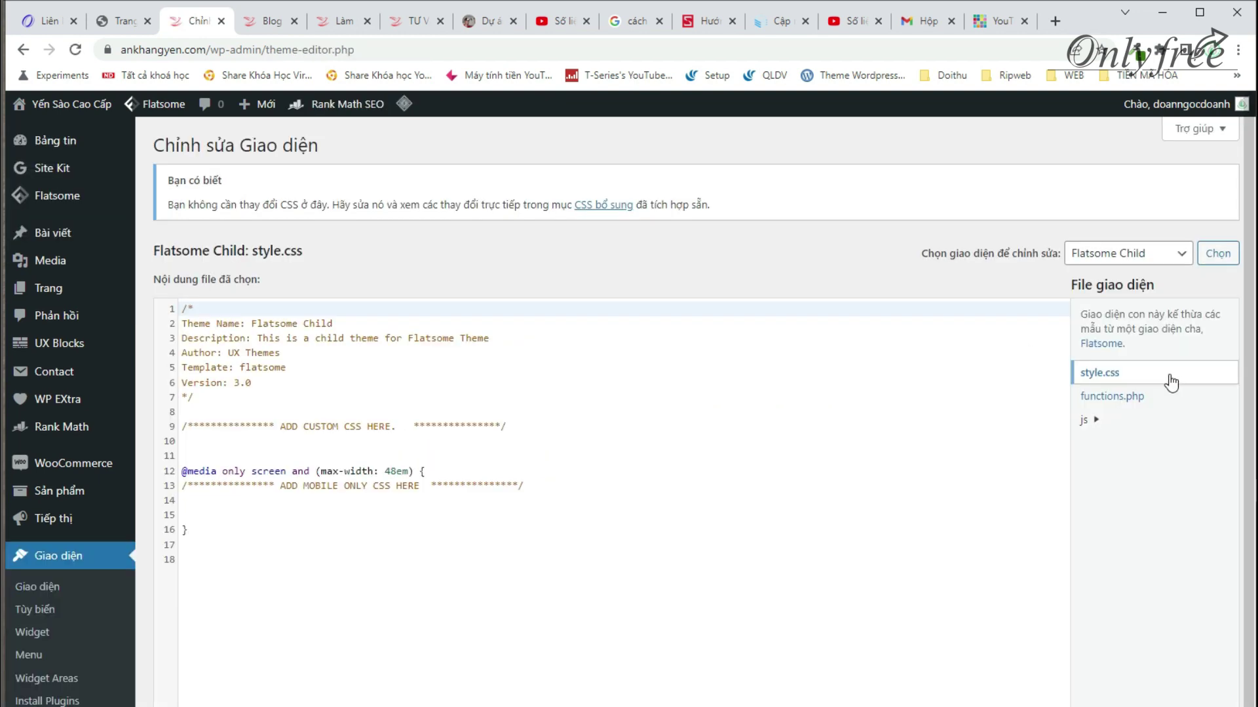
{"action": "left_click", "coordinate": [1121, 396]}
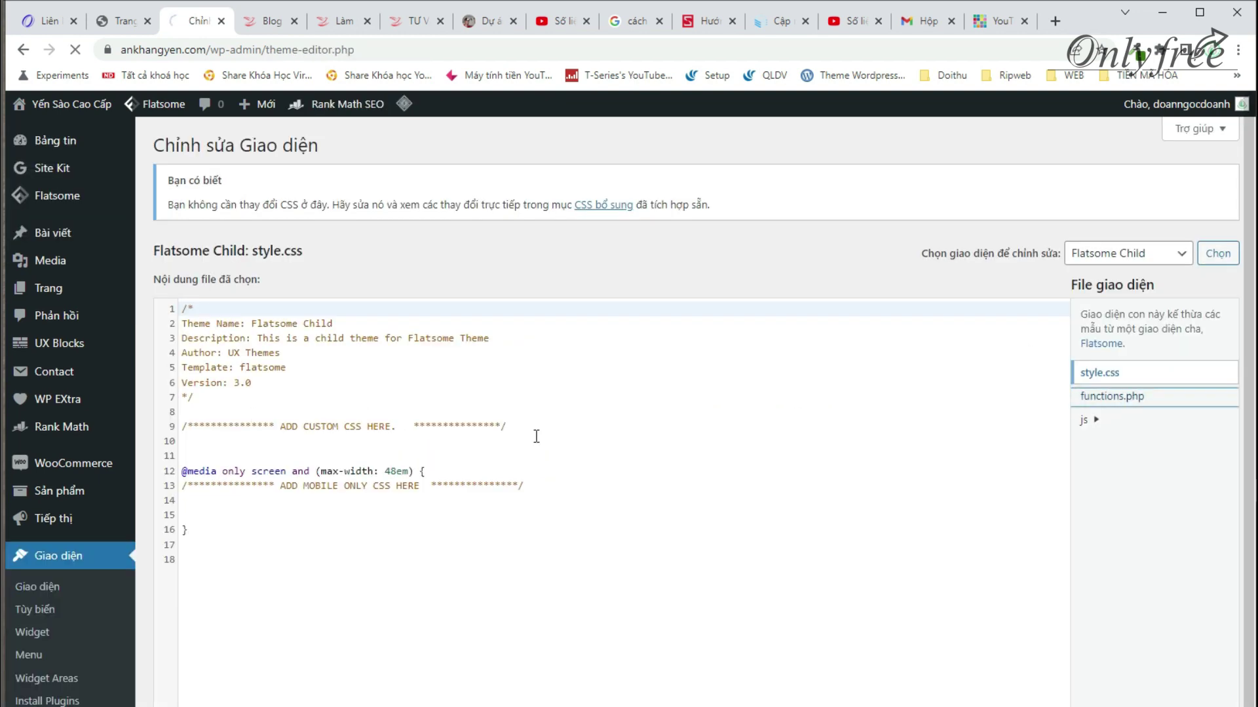
{"action": "double_click", "coordinate": [277, 486]}
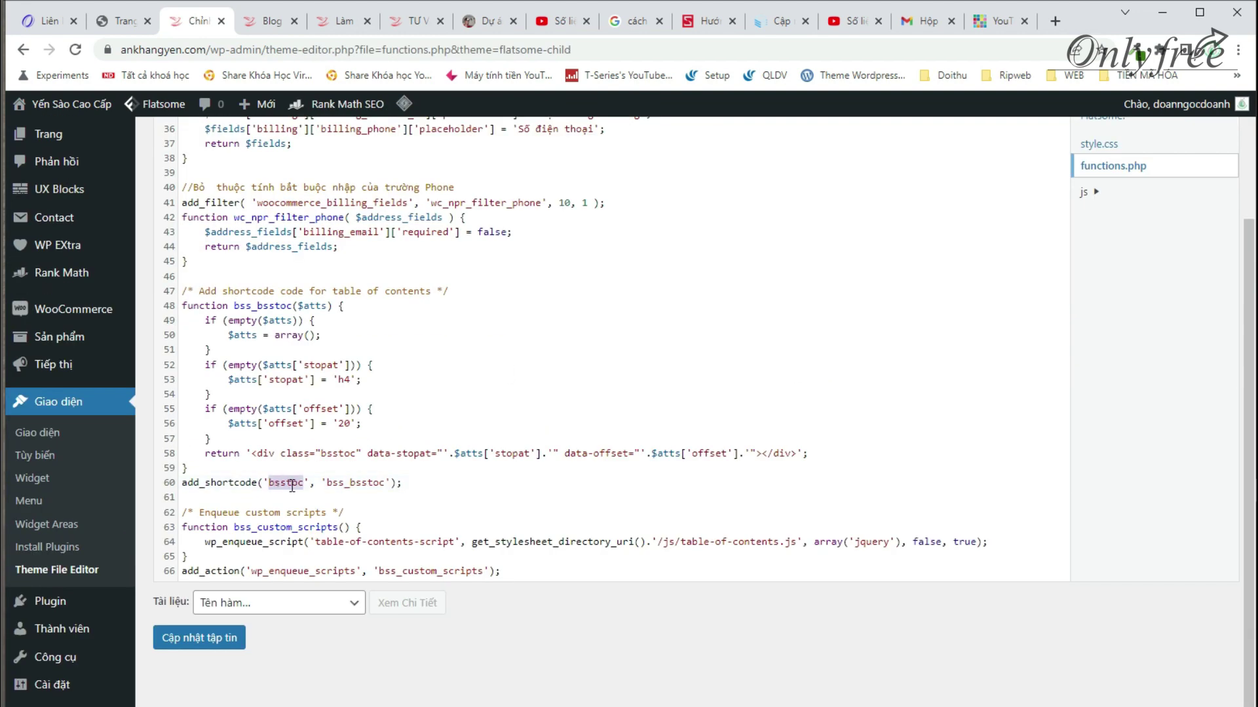
{"action": "left_click", "coordinate": [293, 485]}
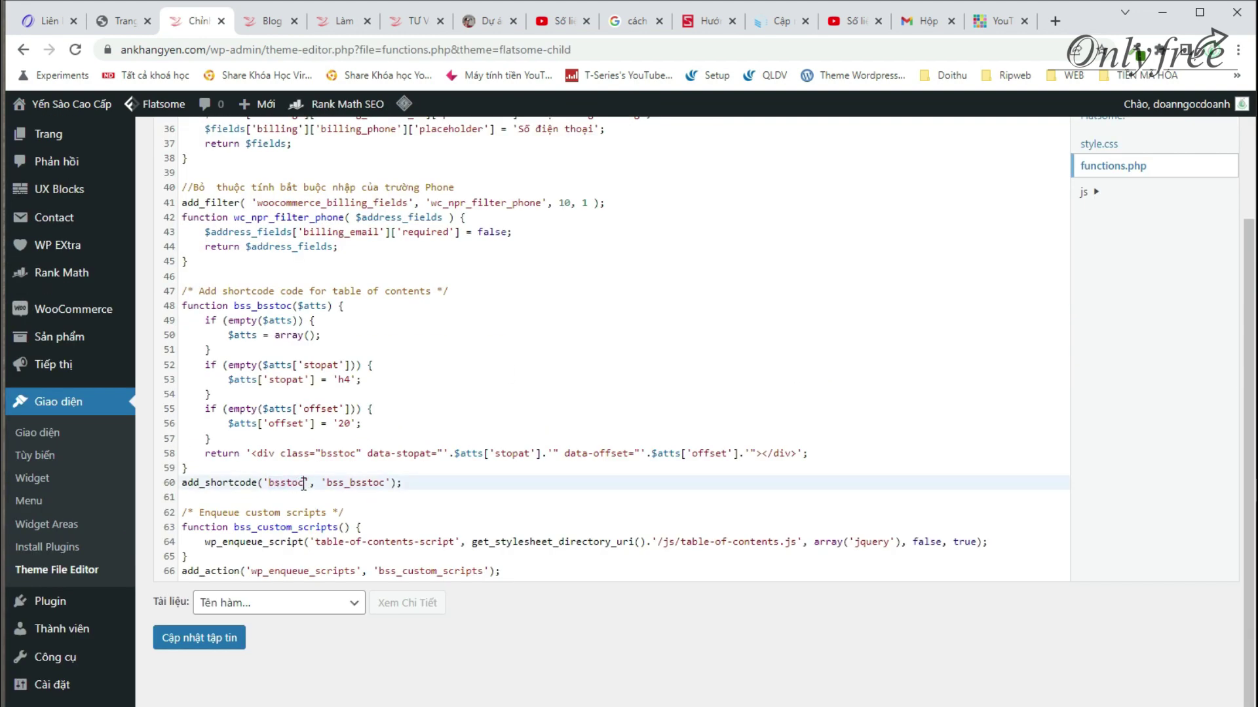
{"action": "left_click_drag", "start_coordinate": [303, 484], "coordinate": [271, 485]}
{"action": "left_click", "coordinate": [263, 484]}
{"action": "scroll", "coordinate": [394, 327], "scroll_direction": "up", "scroll_amount": 10}
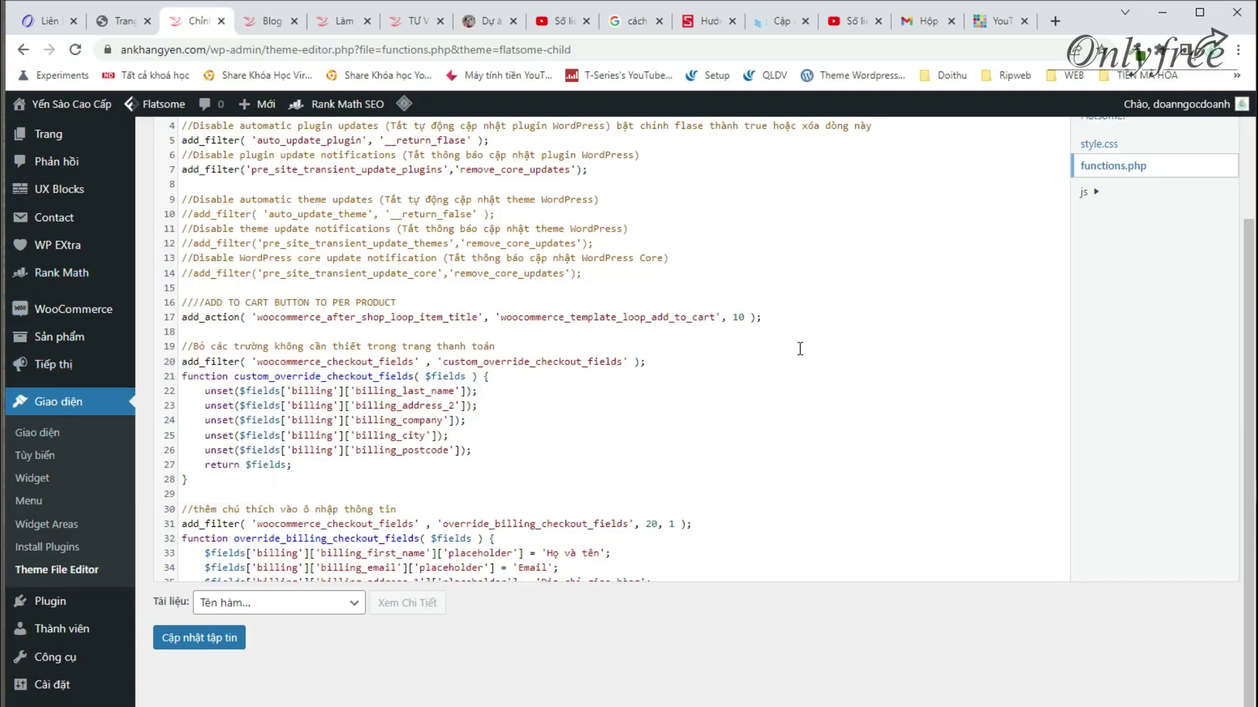
{"action": "scroll", "coordinate": [800, 349], "scroll_direction": "up", "scroll_amount": 3}
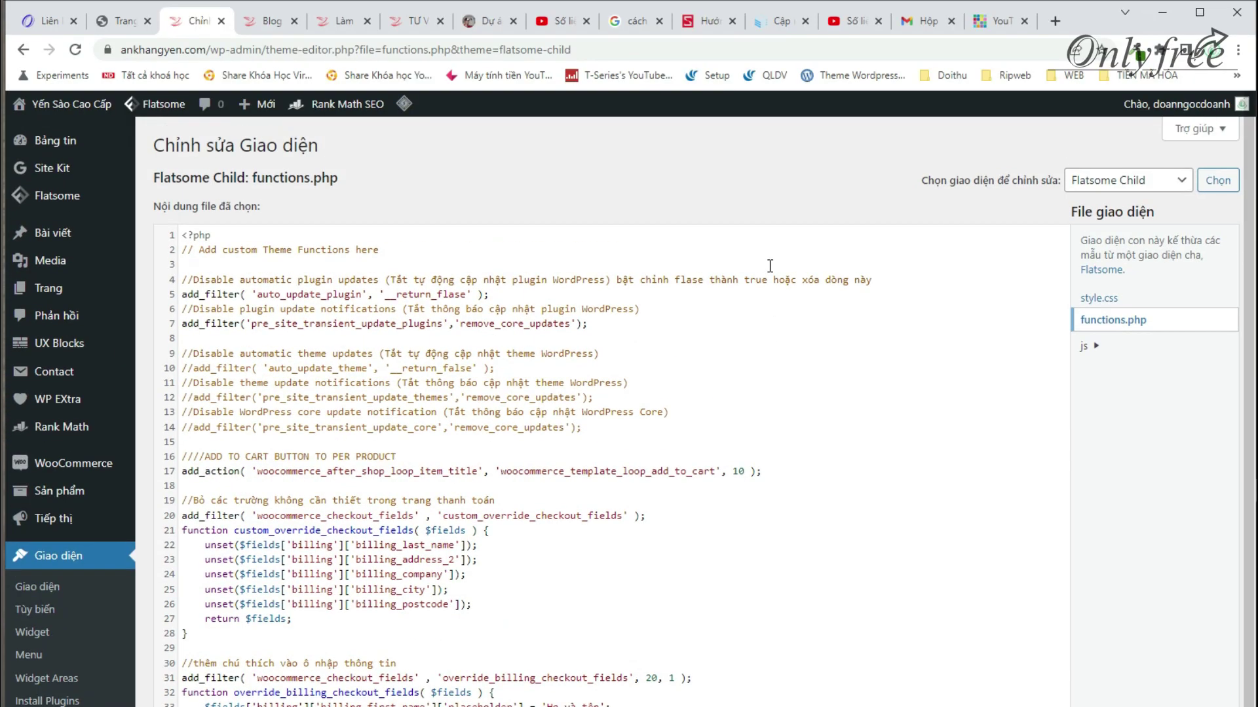
Step: Look through the body and section headings of the post "Làm sao phân biệt được yến thật yến giả"
{"action": "left_click", "coordinate": [322, 22]}
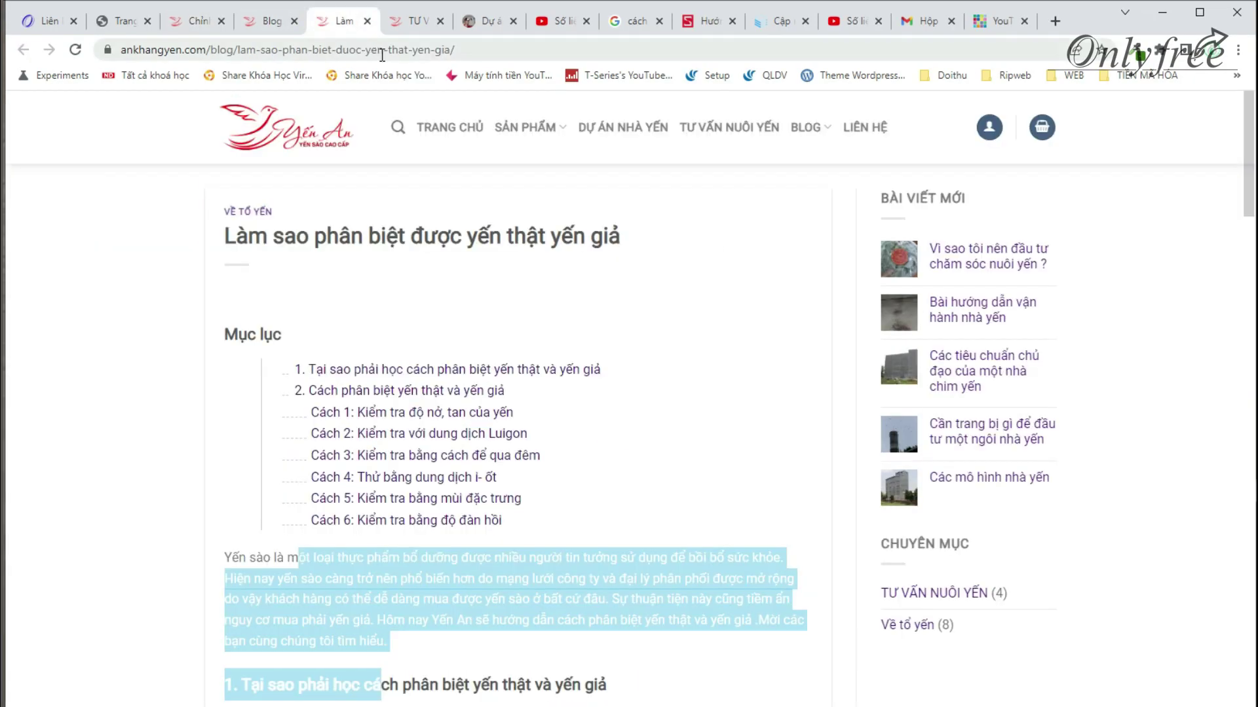
{"action": "scroll", "coordinate": [407, 296], "scroll_direction": "down", "scroll_amount": 1}
{"action": "scroll", "coordinate": [407, 297], "scroll_direction": "down", "scroll_amount": 8}
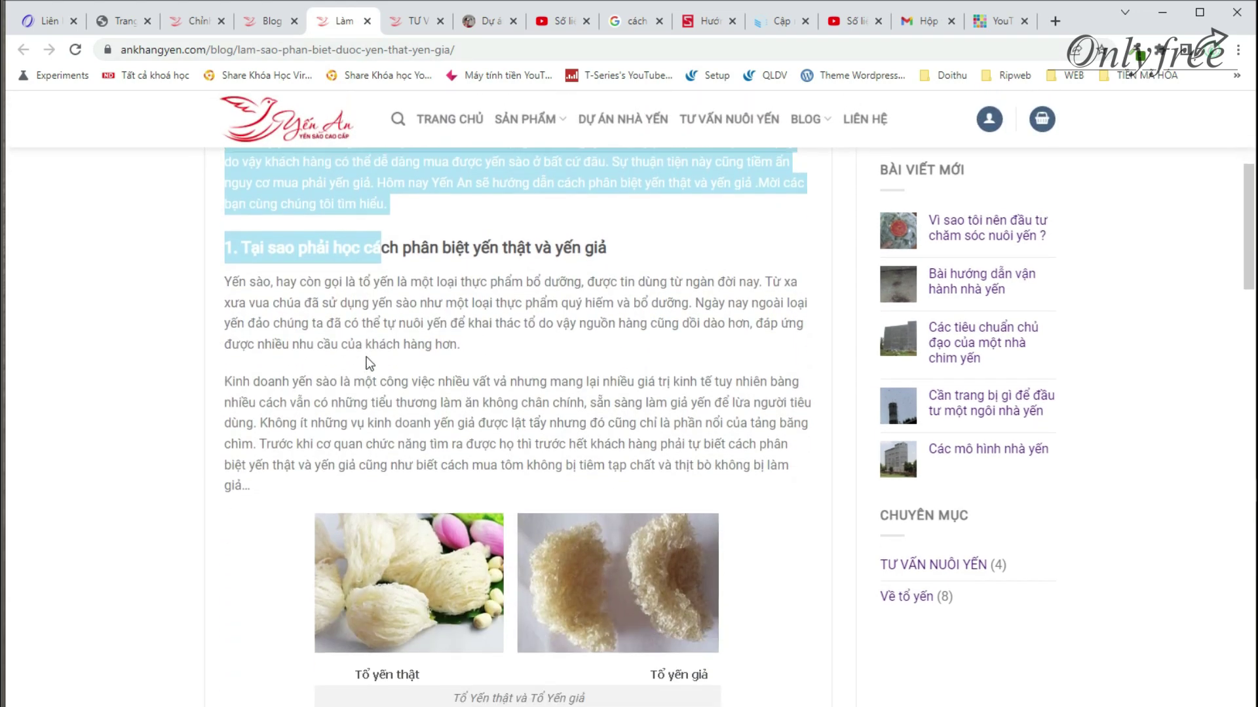
{"action": "scroll", "coordinate": [433, 433], "scroll_direction": "down", "scroll_amount": 20}
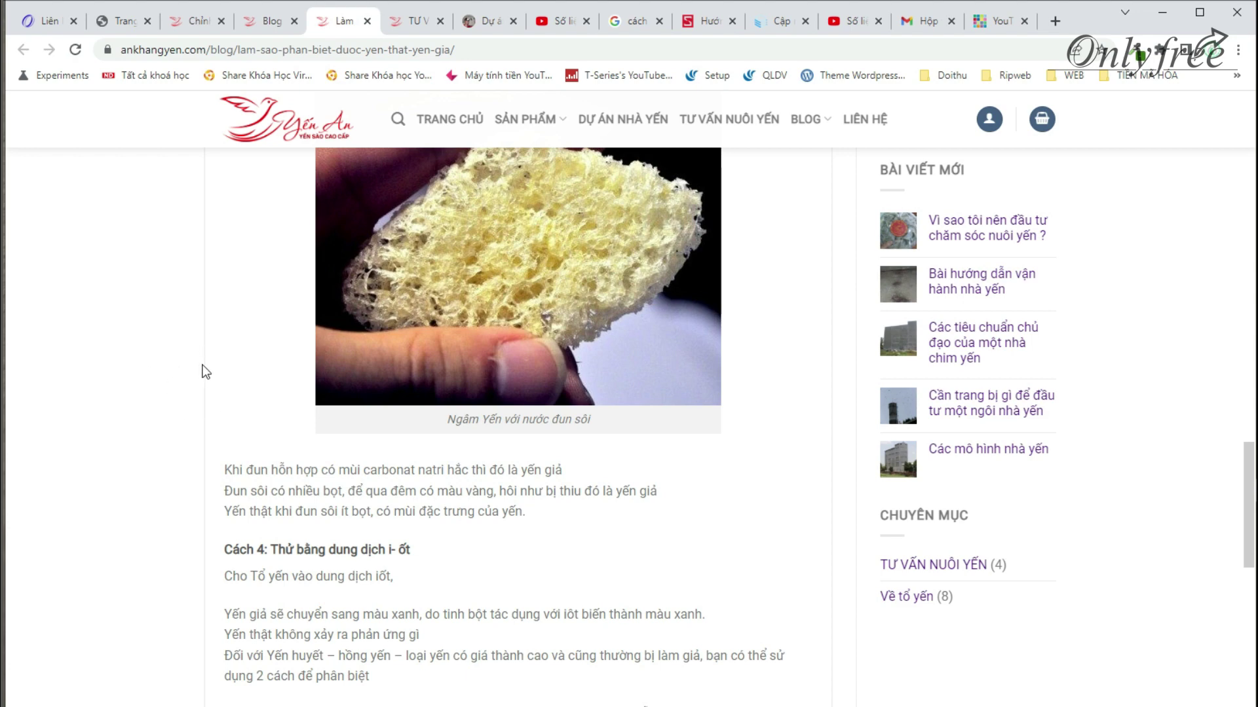
Step: On the Vietnix article, open the floating "Nội dung" list and jump to sections including "Ai có thể kiếm tiền trên youtube?"
{"action": "left_click", "coordinate": [780, 21]}
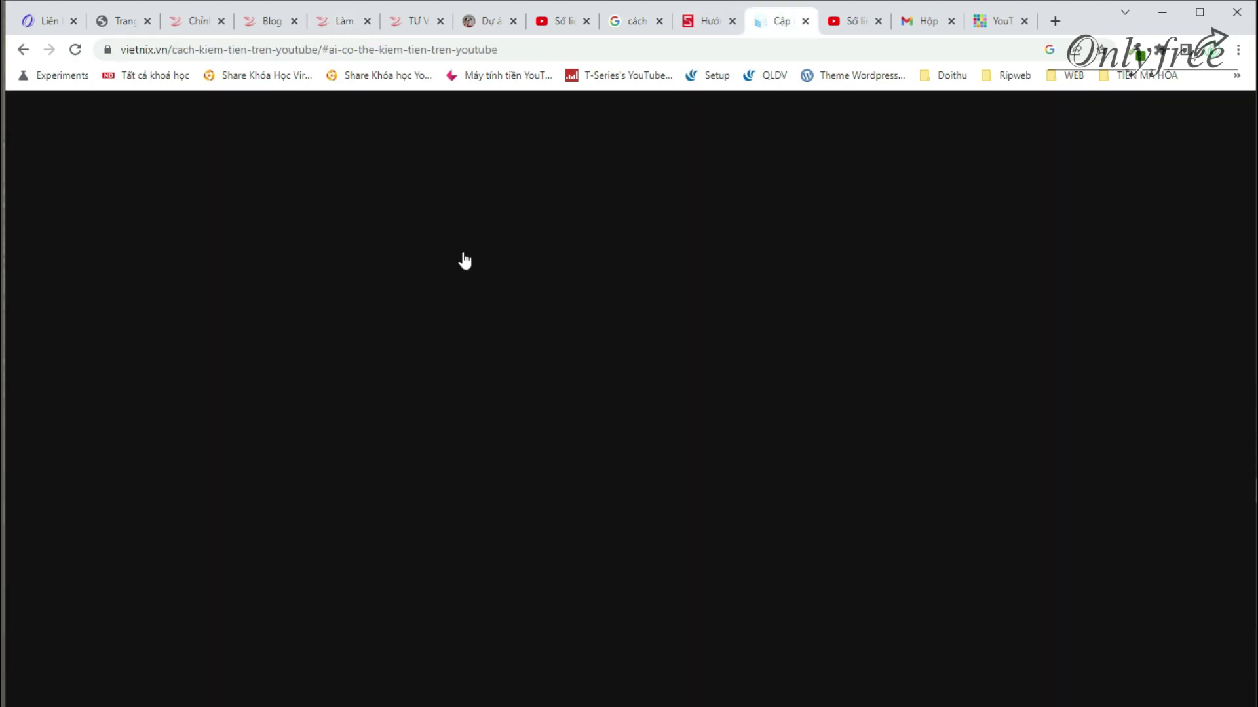
{"action": "scroll", "coordinate": [216, 503], "scroll_direction": "down", "scroll_amount": 10}
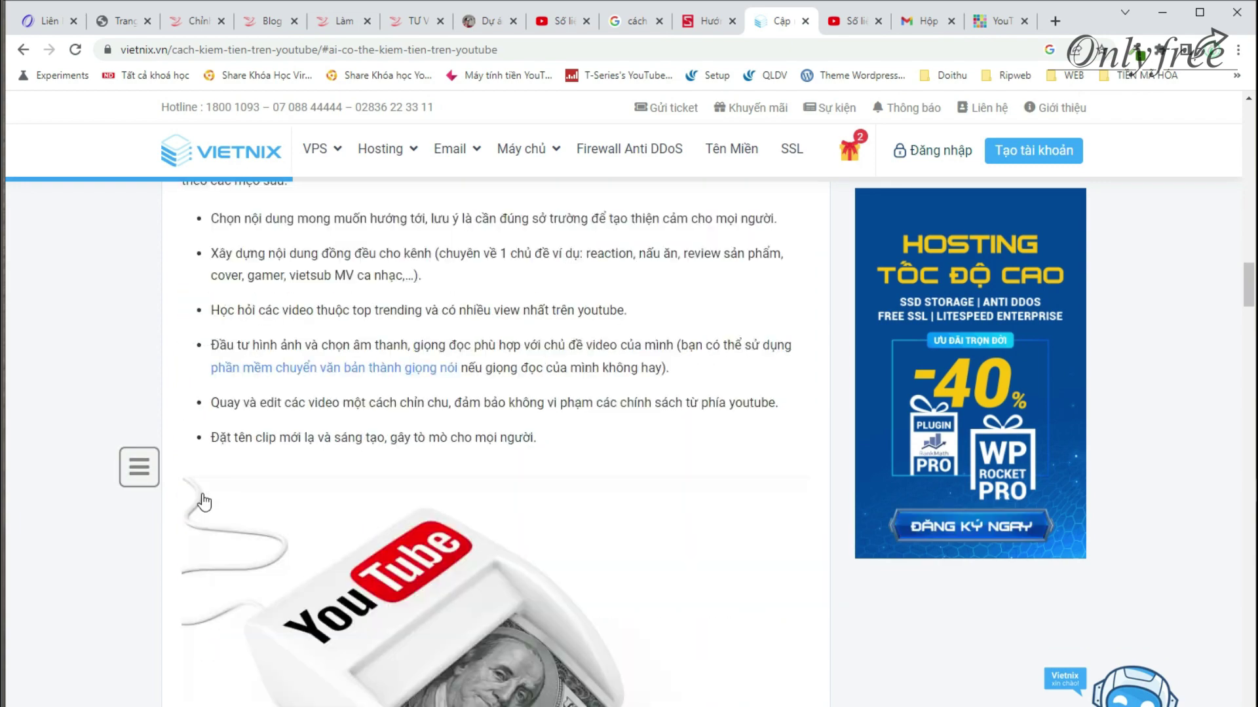
{"action": "left_click", "coordinate": [133, 470]}
{"action": "left_click", "coordinate": [106, 456]}
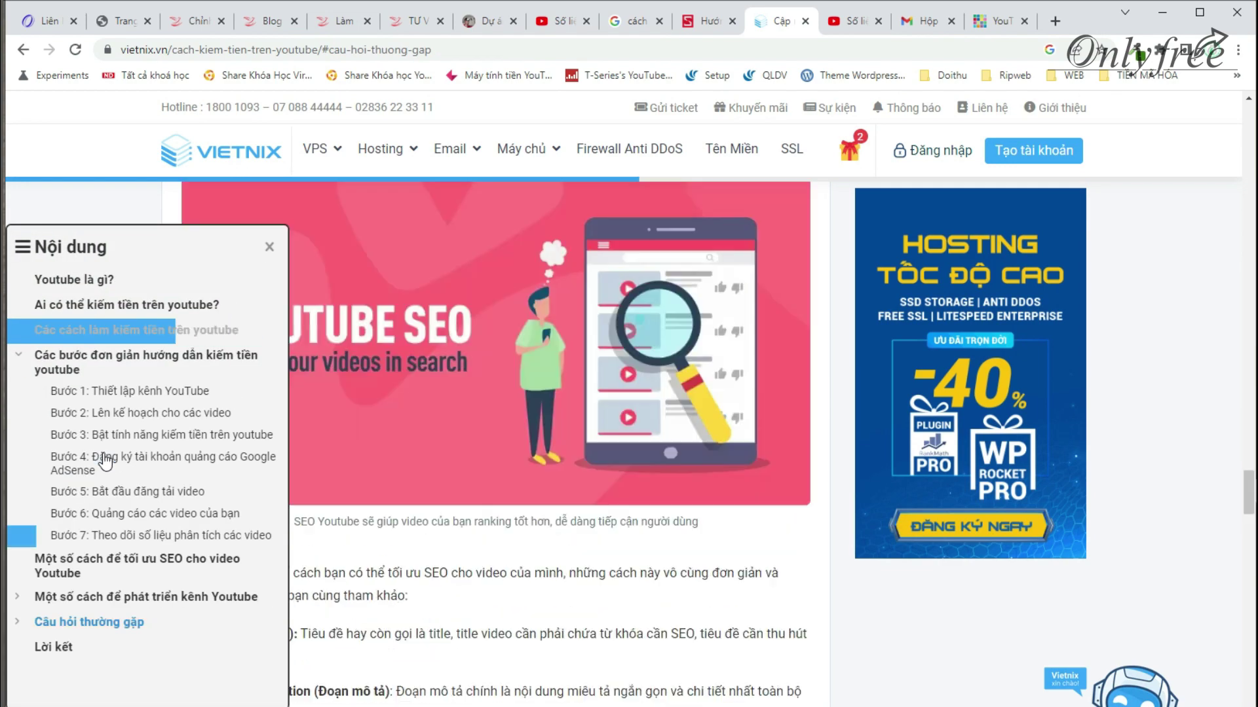
{"action": "scroll", "coordinate": [650, 463], "scroll_direction": "down", "scroll_amount": 5}
{"action": "scroll", "coordinate": [651, 463], "scroll_direction": "up", "scroll_amount": 10}
{"action": "left_click", "coordinate": [132, 470]}
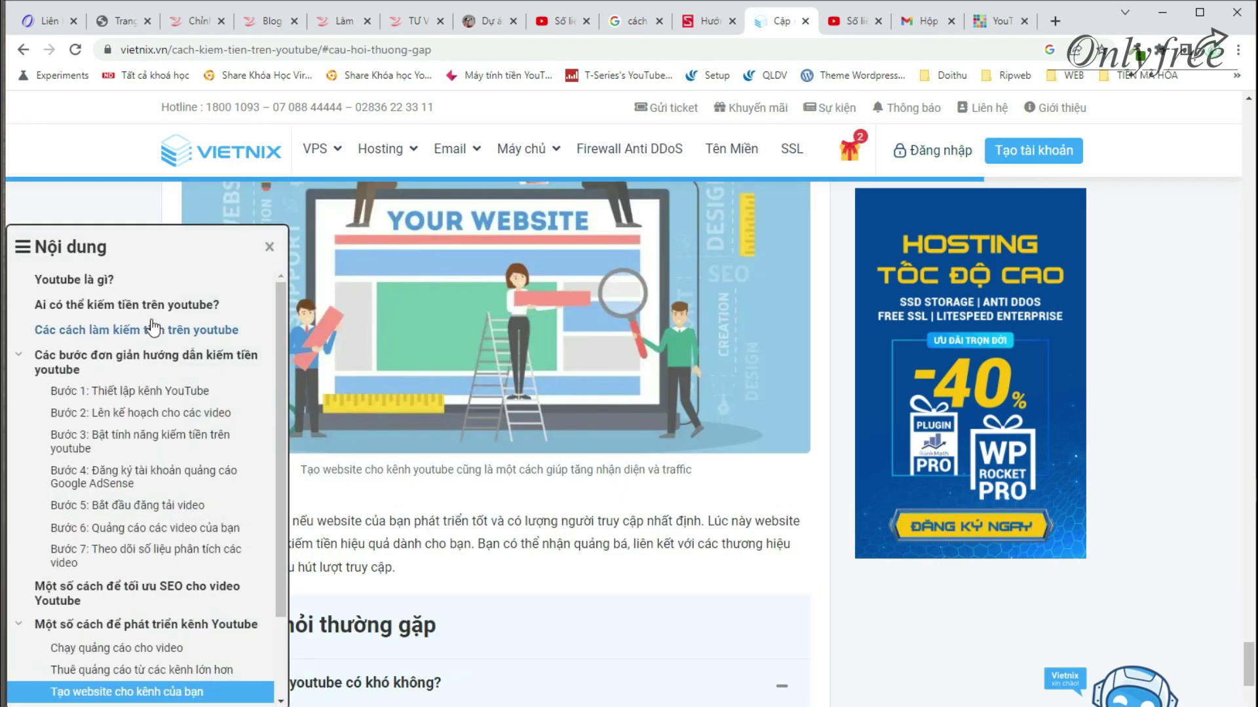
{"action": "left_click", "coordinate": [101, 304]}
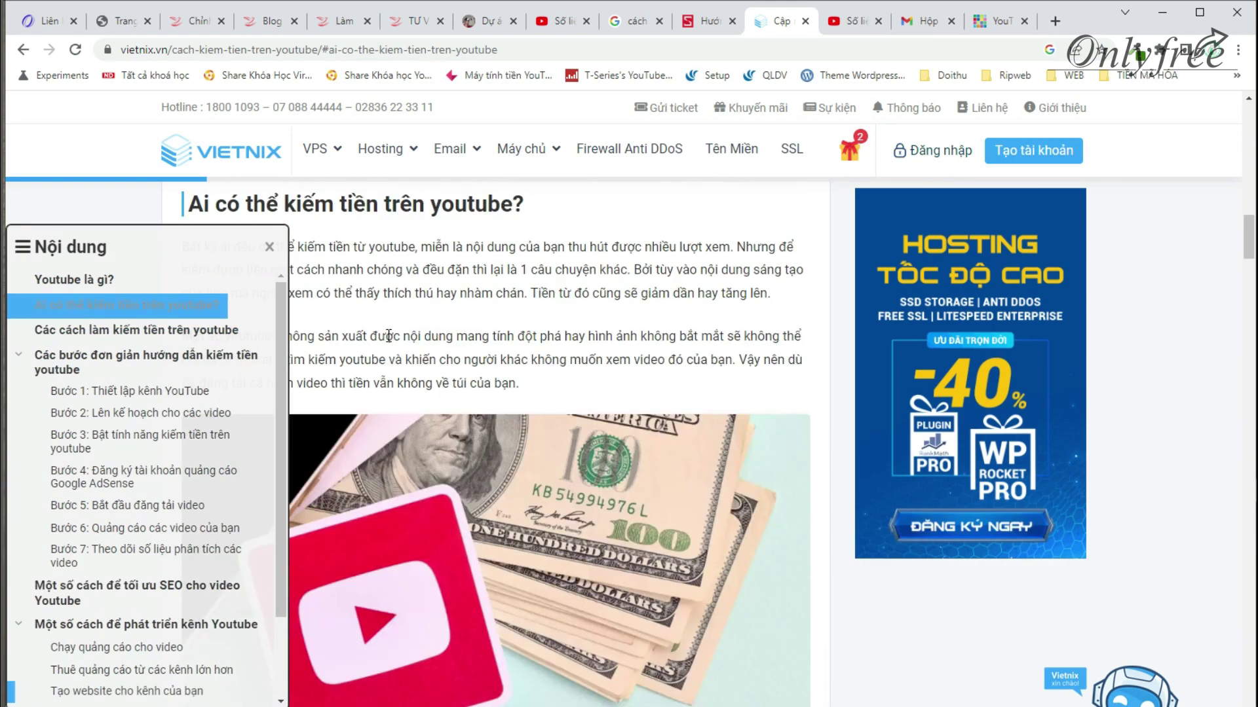
{"action": "left_click", "coordinate": [412, 20]}
{"action": "left_click", "coordinate": [340, 20]}
{"action": "left_click", "coordinate": [280, 26]}
{"action": "left_click", "coordinate": [197, 20]}
{"action": "left_click", "coordinate": [413, 20]}
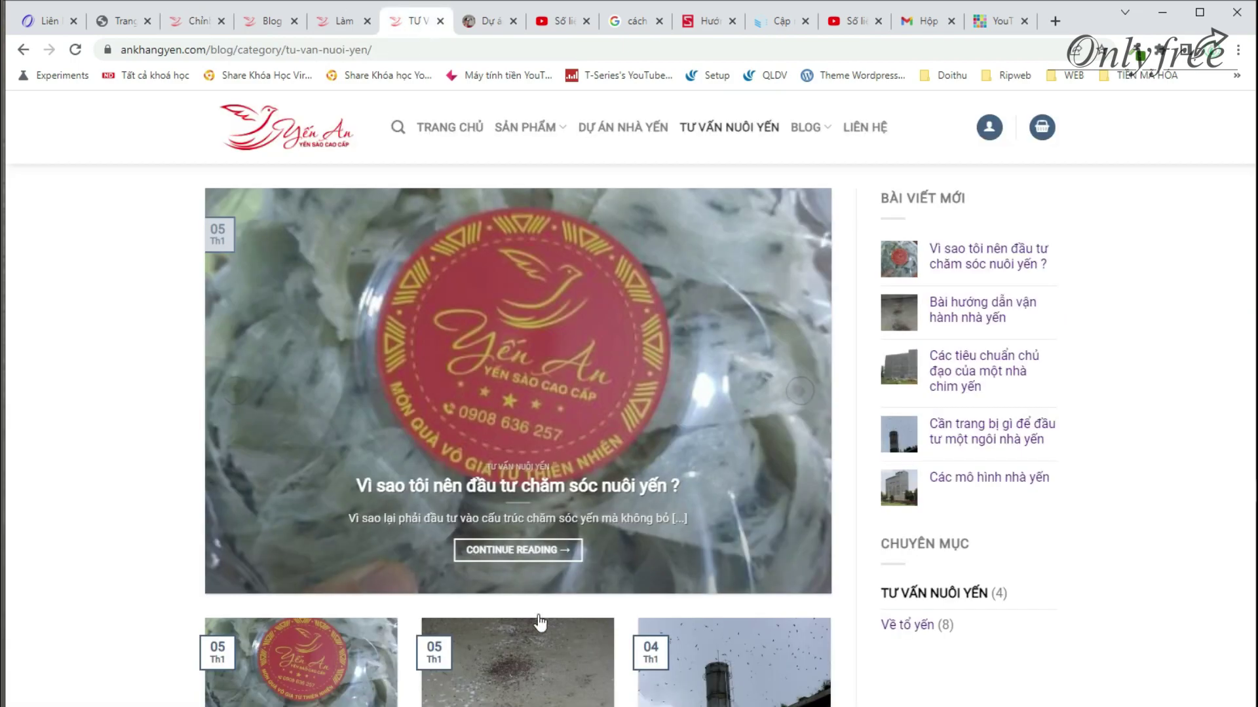
{"action": "scroll", "coordinate": [272, 450], "scroll_direction": "down", "scroll_amount": 6}
Step: In "Làm sao phân biệt được yến thật yến giả", follow the "Cách 6" table-of-contents entry and highlight the article's closing paragraph
{"action": "left_click", "coordinate": [340, 20]}
{"action": "scroll", "coordinate": [431, 336], "scroll_direction": "up", "scroll_amount": 7}
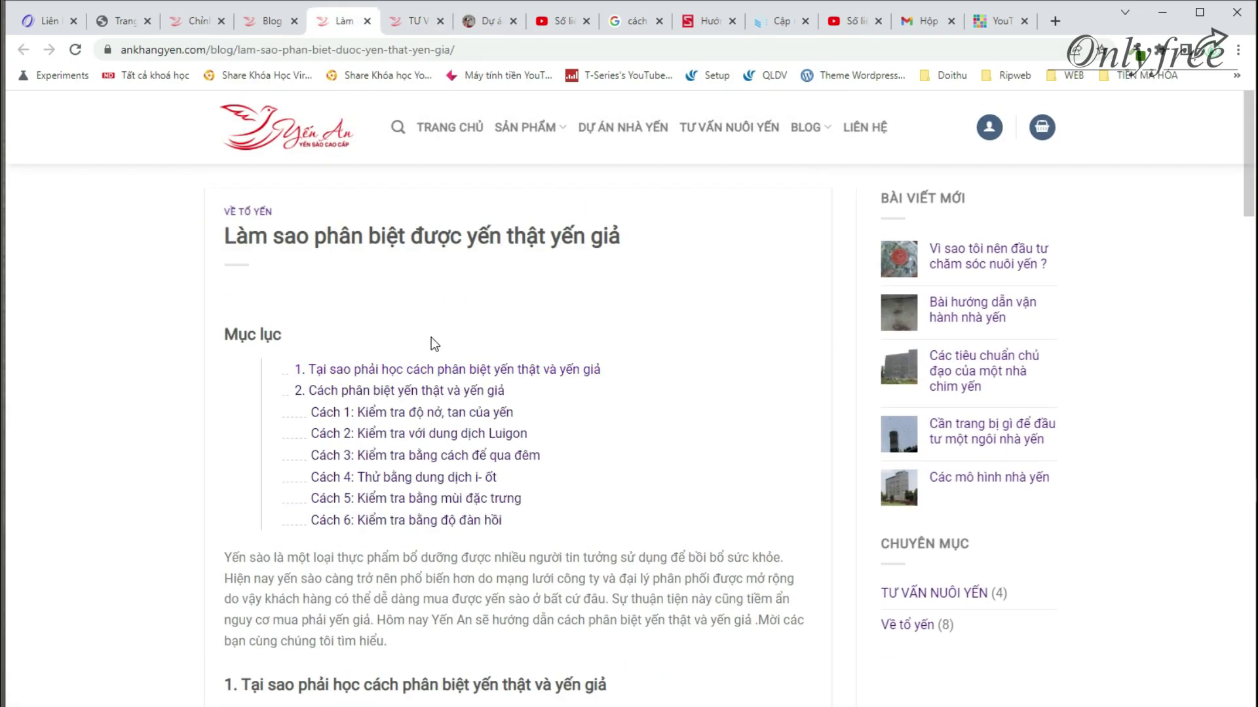
{"action": "left_click", "coordinate": [378, 524]}
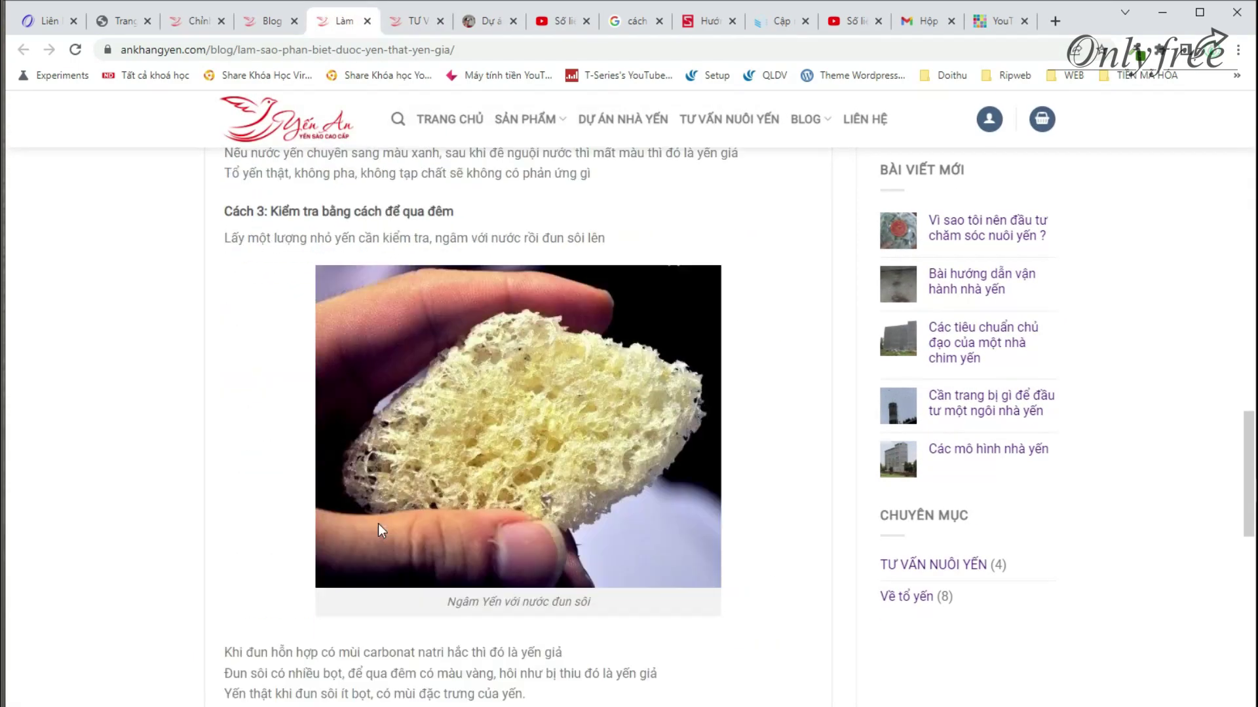
{"action": "scroll", "coordinate": [379, 524], "scroll_direction": "down", "scroll_amount": 3}
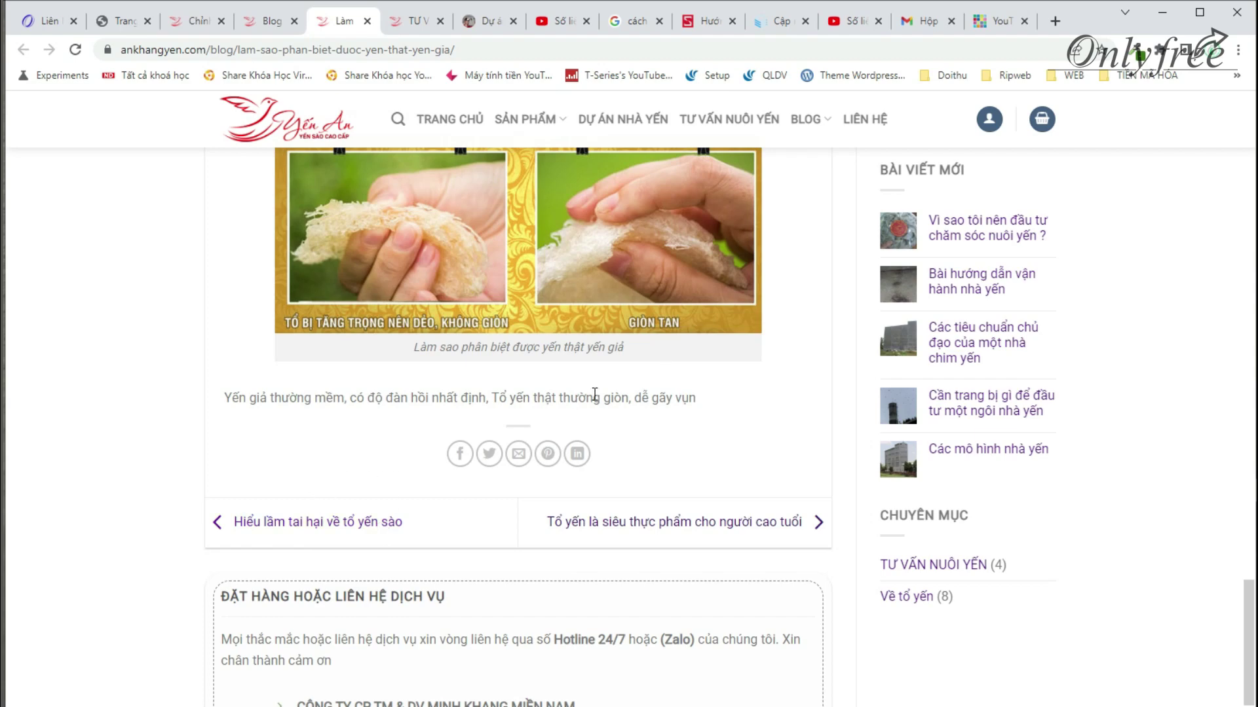
{"action": "triple_click", "coordinate": [631, 395]}
Step: Return to the start of the post and highlight its title together with the "Mục lục" entries
{"action": "scroll", "coordinate": [604, 386], "scroll_direction": "up", "scroll_amount": 5}
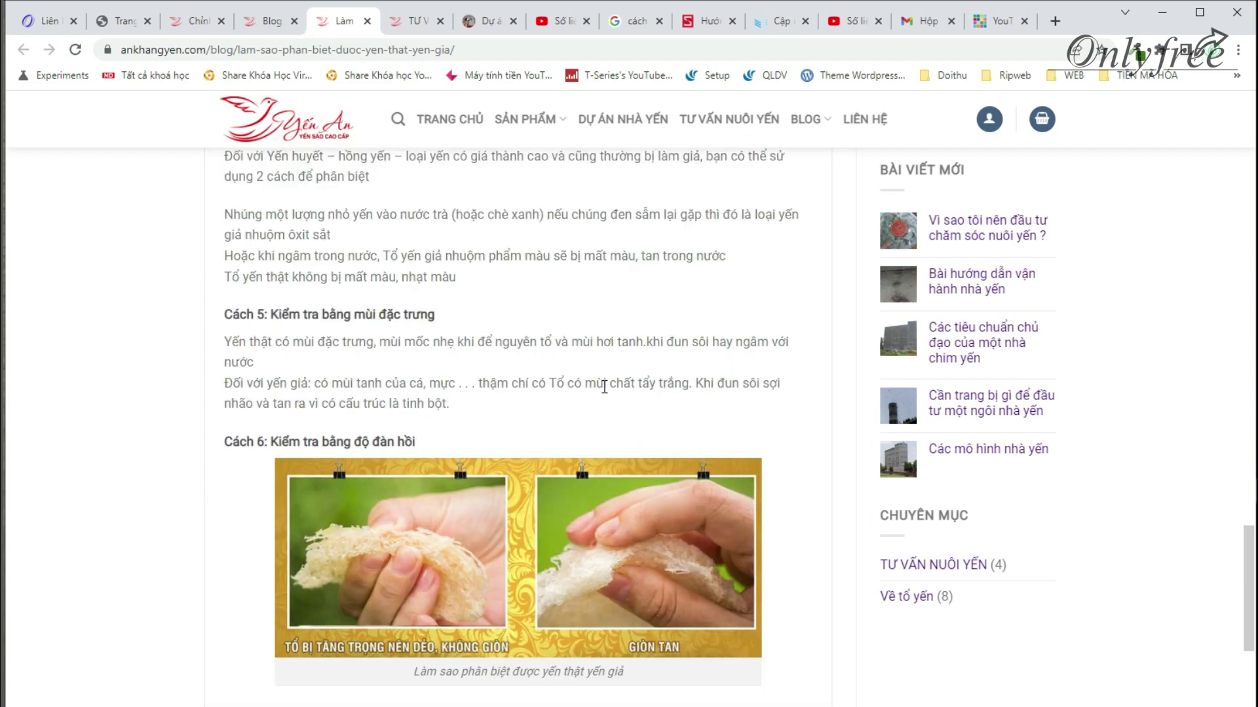
{"action": "scroll", "coordinate": [585, 311], "scroll_direction": "up", "scroll_amount": 20}
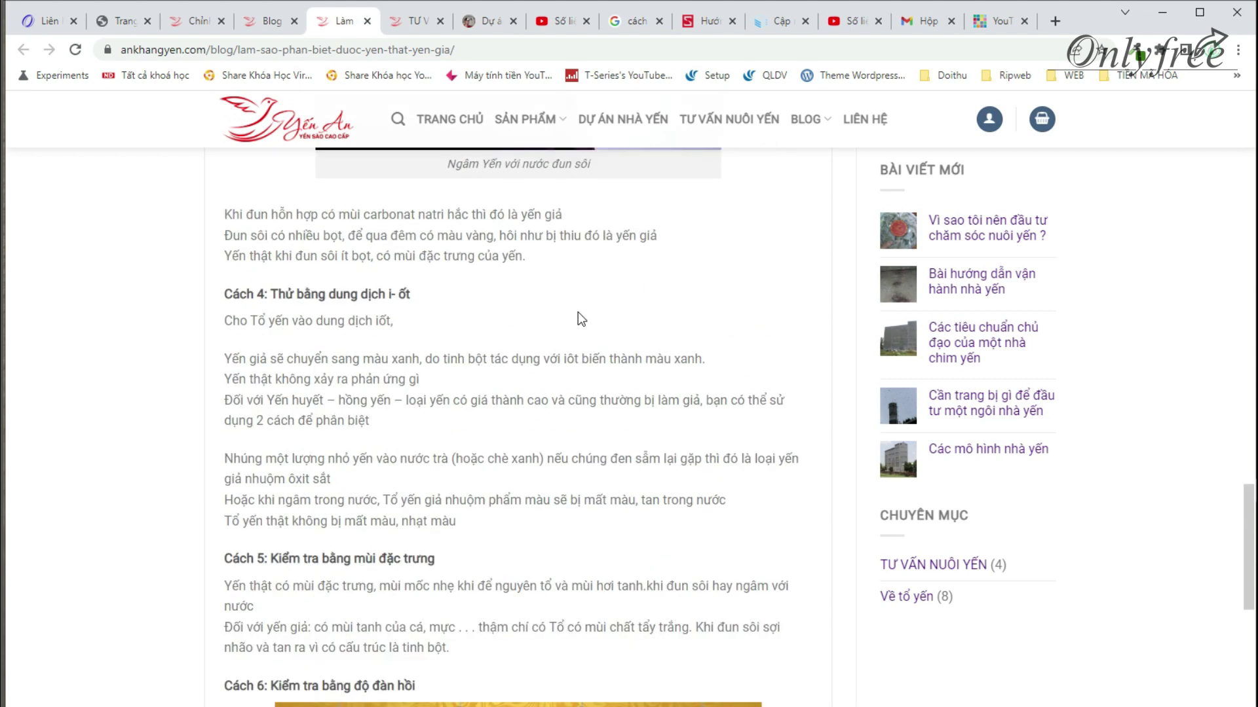
{"action": "scroll", "coordinate": [532, 352], "scroll_direction": "up", "scroll_amount": 10}
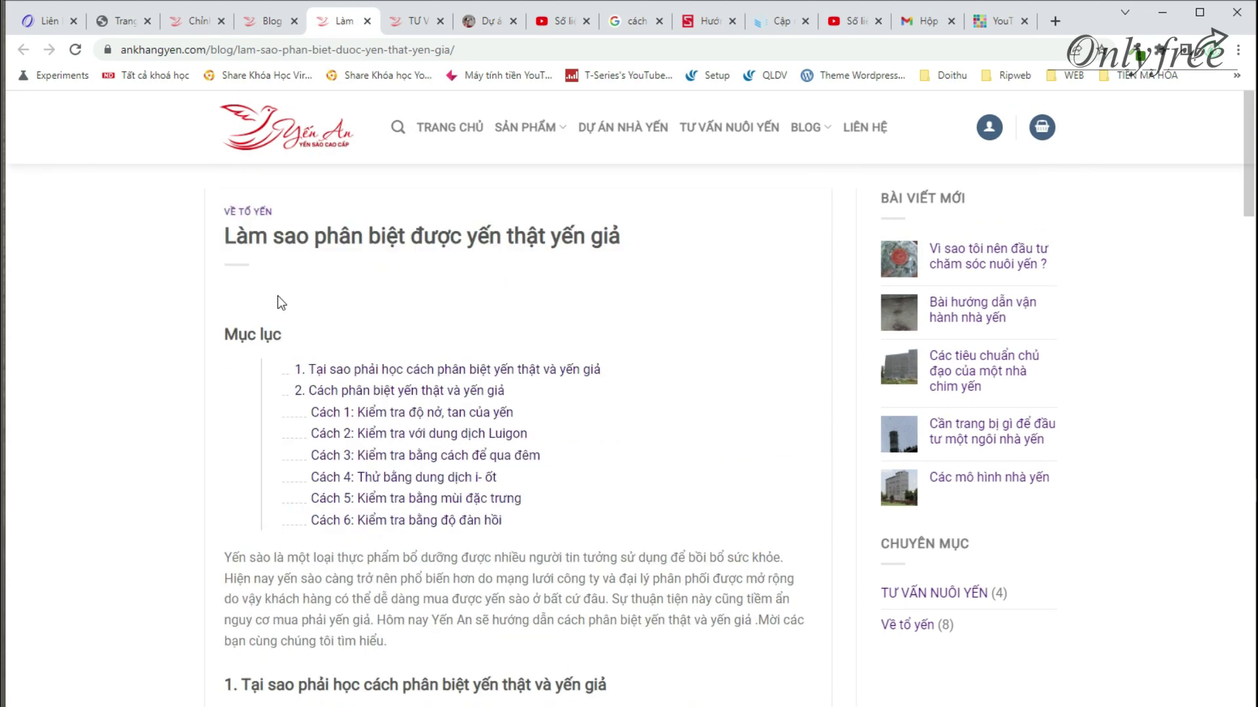
{"action": "left_click_drag", "start_coordinate": [298, 242], "coordinate": [702, 528]}
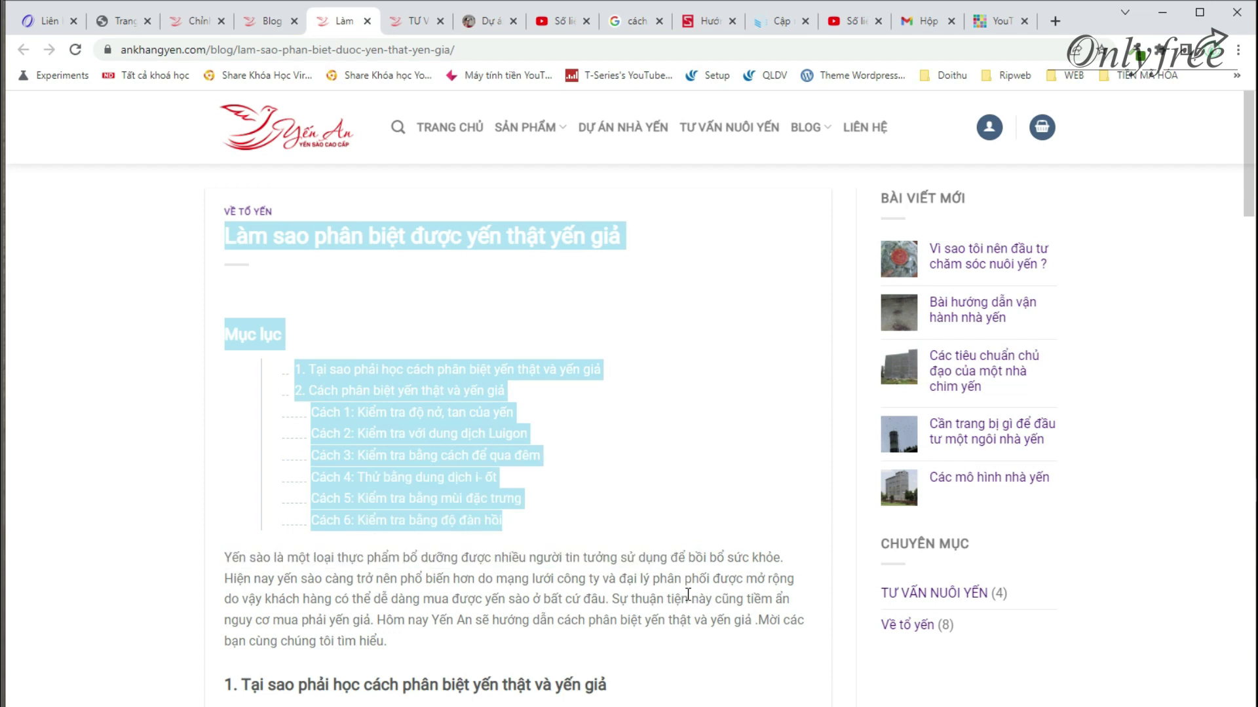
{"action": "left_click", "coordinate": [689, 598]}
{"action": "left_click_drag", "start_coordinate": [625, 547], "coordinate": [565, 510]}
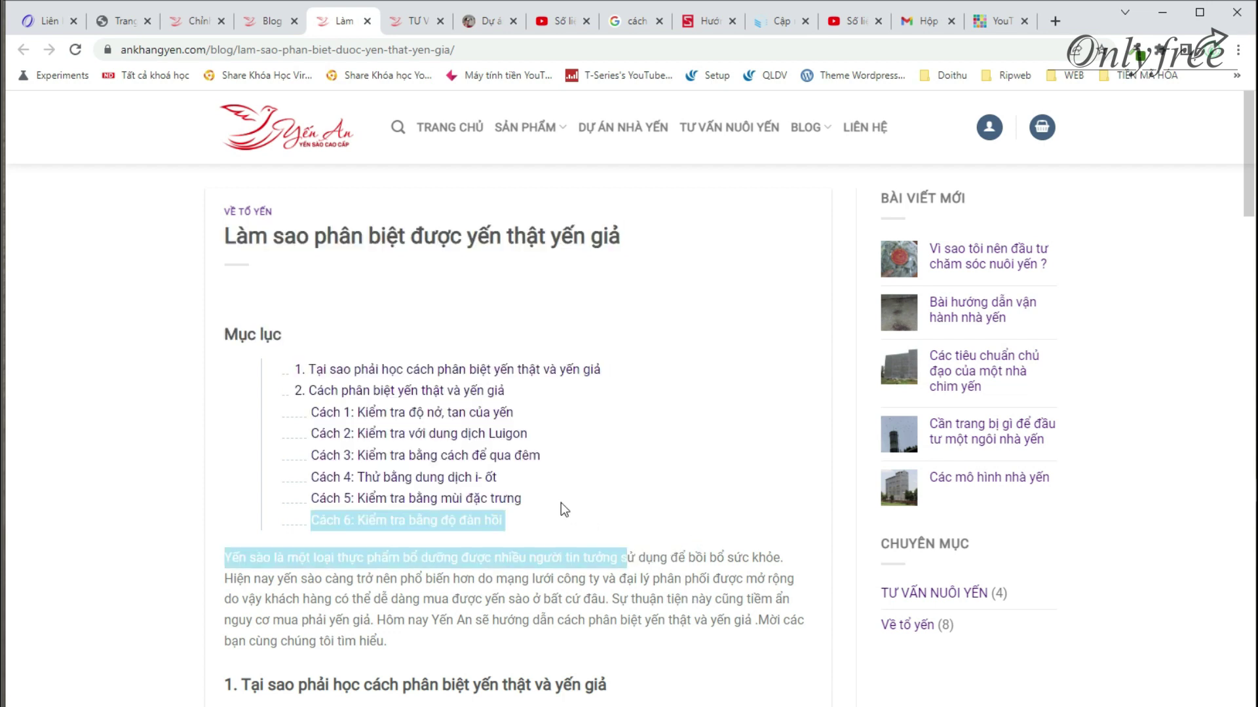
Step: Switch back to the Vietnix article and look through the entries of its floating "Nội dung" list
{"action": "left_click", "coordinate": [413, 21]}
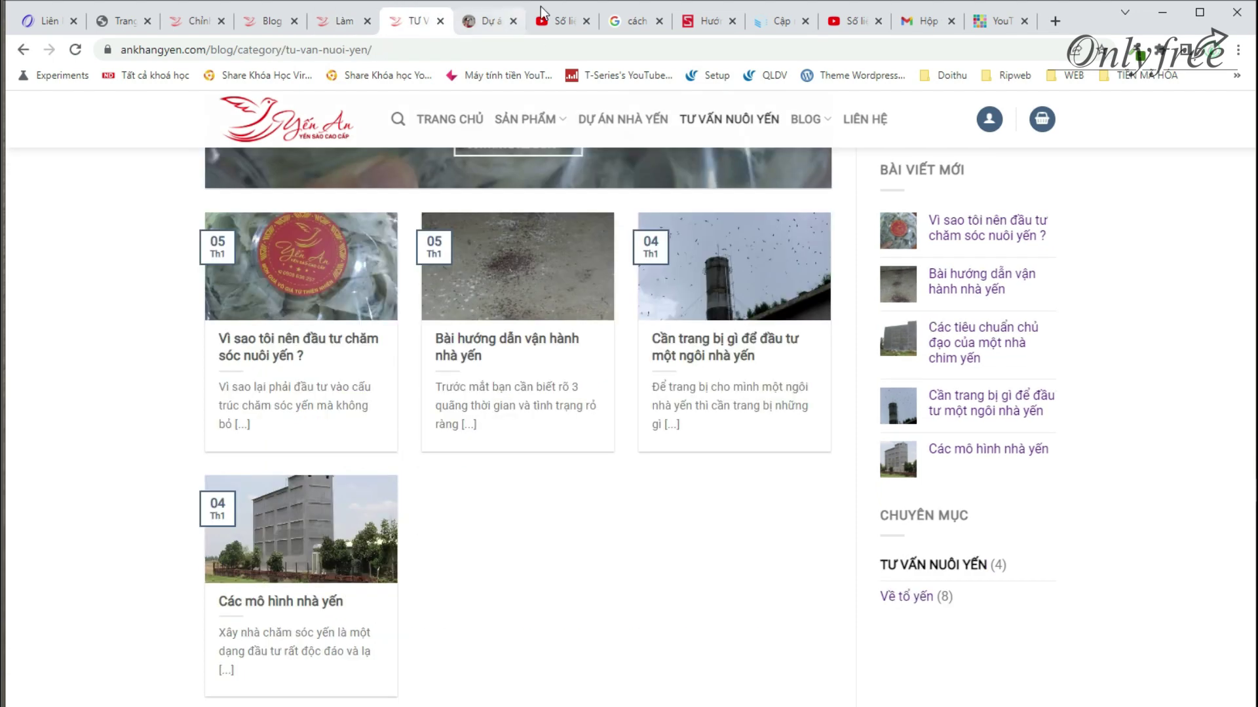
{"action": "left_click", "coordinate": [779, 22]}
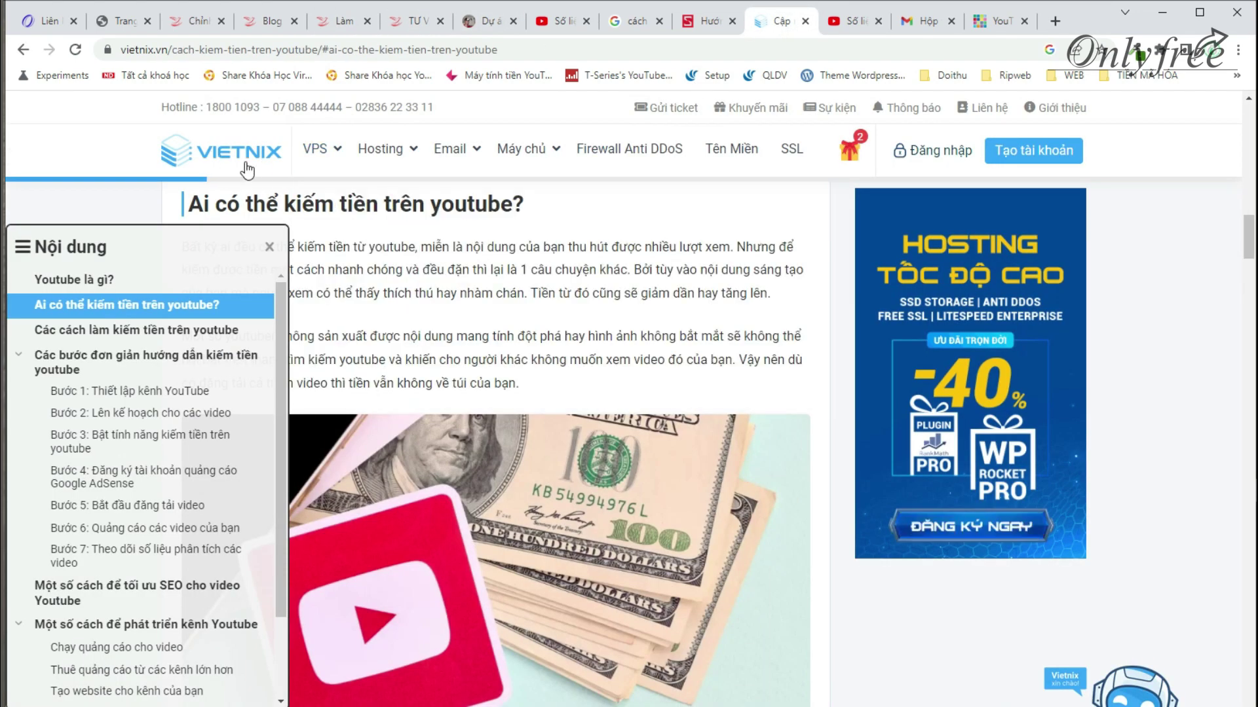
{"action": "scroll", "coordinate": [198, 298], "scroll_direction": "down", "scroll_amount": 2}
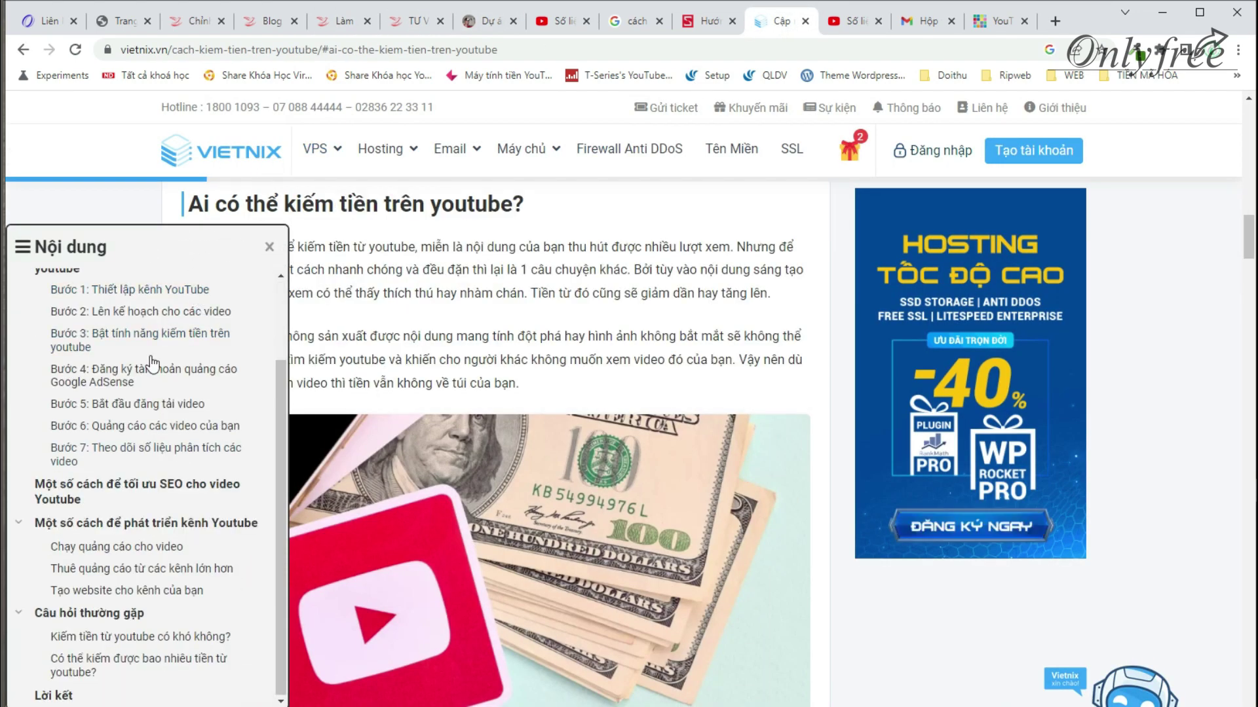
{"action": "scroll", "coordinate": [209, 402], "scroll_direction": "down", "scroll_amount": 4}
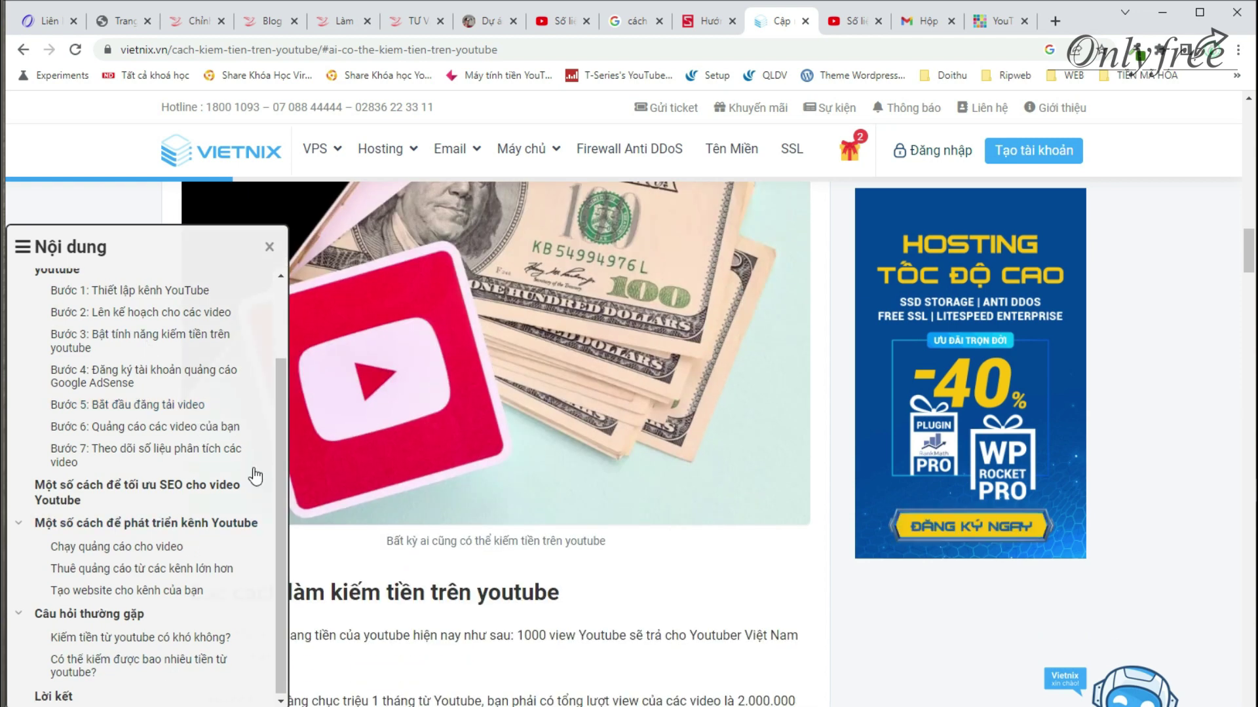
{"action": "scroll", "coordinate": [255, 477], "scroll_direction": "up", "scroll_amount": 8}
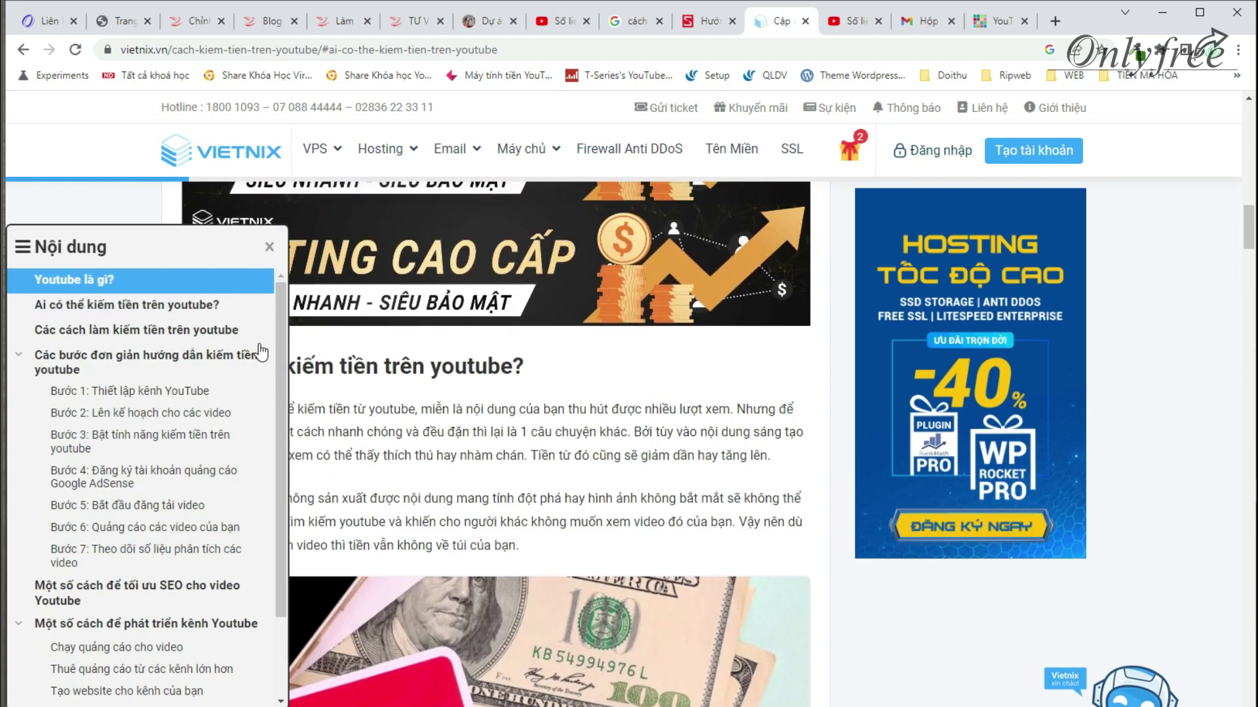
Step: Look through the rest of the floating "Nội dung" list, reopen it higher in the article, and return to the article's start
{"action": "scroll", "coordinate": [259, 367], "scroll_direction": "down", "scroll_amount": 3}
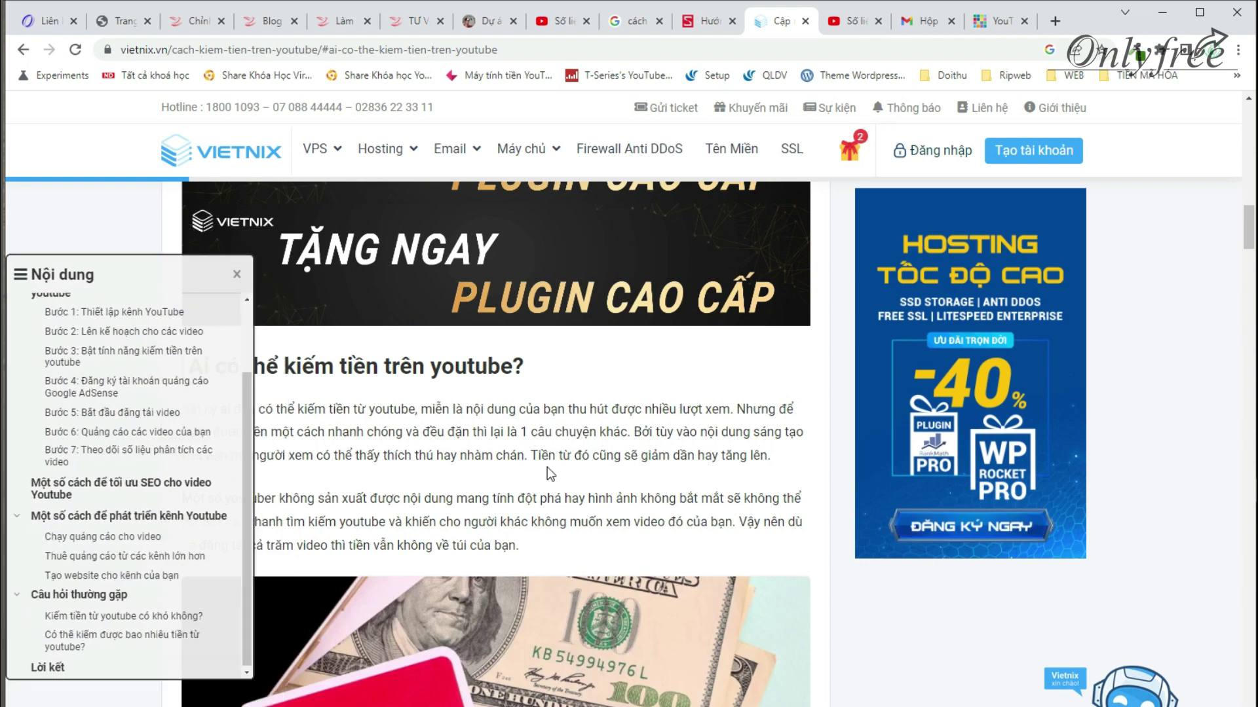
{"action": "scroll", "coordinate": [357, 495], "scroll_direction": "up", "scroll_amount": 5}
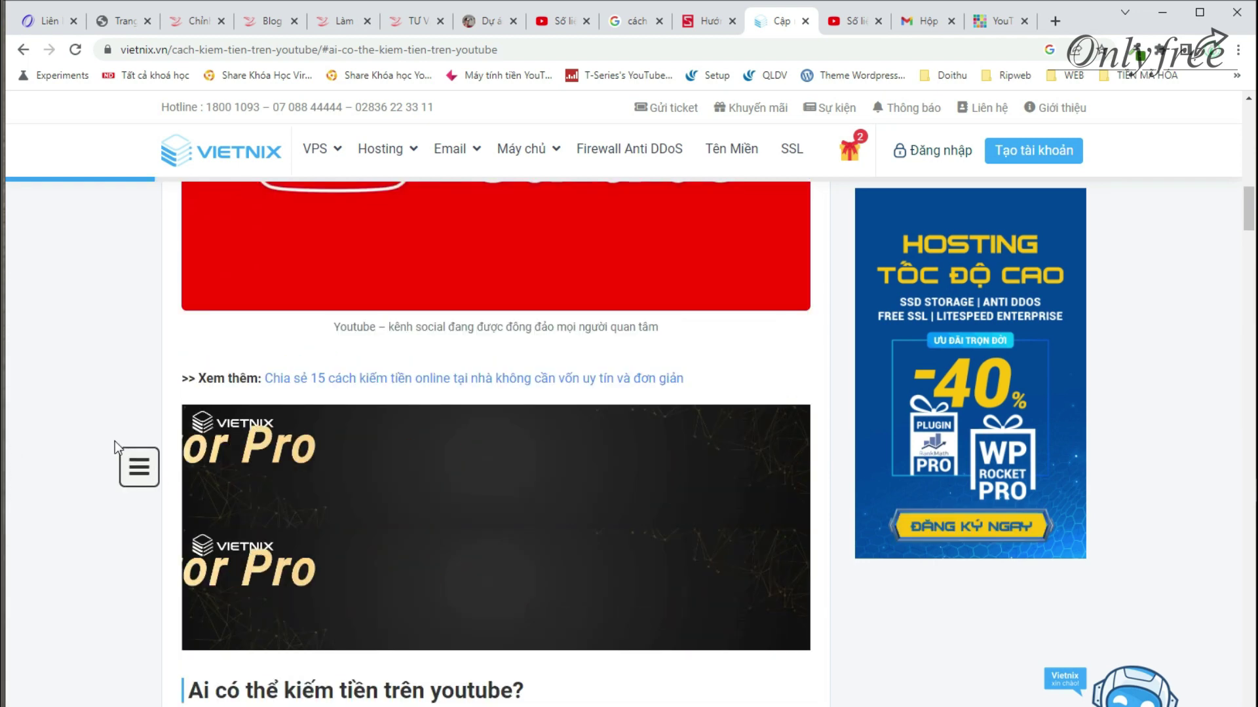
{"action": "mouse_move", "coordinate": [126, 457]}
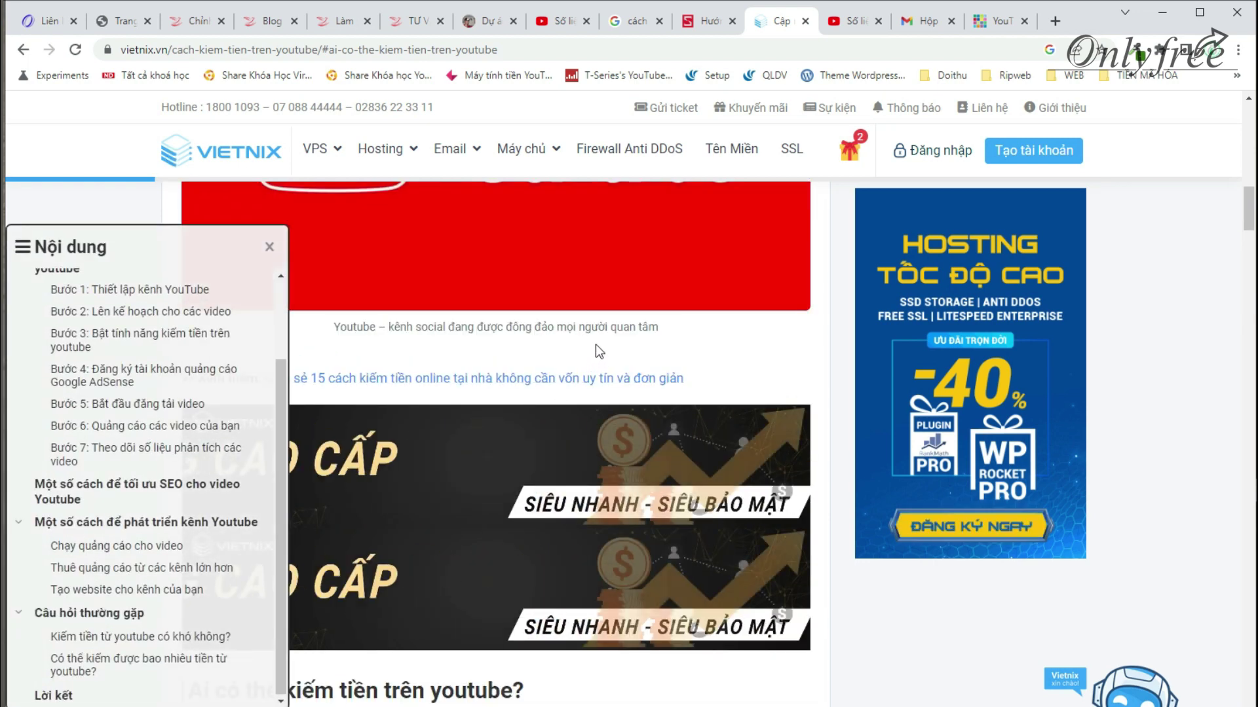
{"action": "triple_click", "coordinate": [616, 326]}
{"action": "scroll", "coordinate": [615, 328], "scroll_direction": "up", "scroll_amount": 15}
Step: Switch to the post "Làm sao phân biệt được yến thật yến giả", highlight its title through the "Mục lục" entries, and view its first section
{"action": "left_click", "coordinate": [323, 23]}
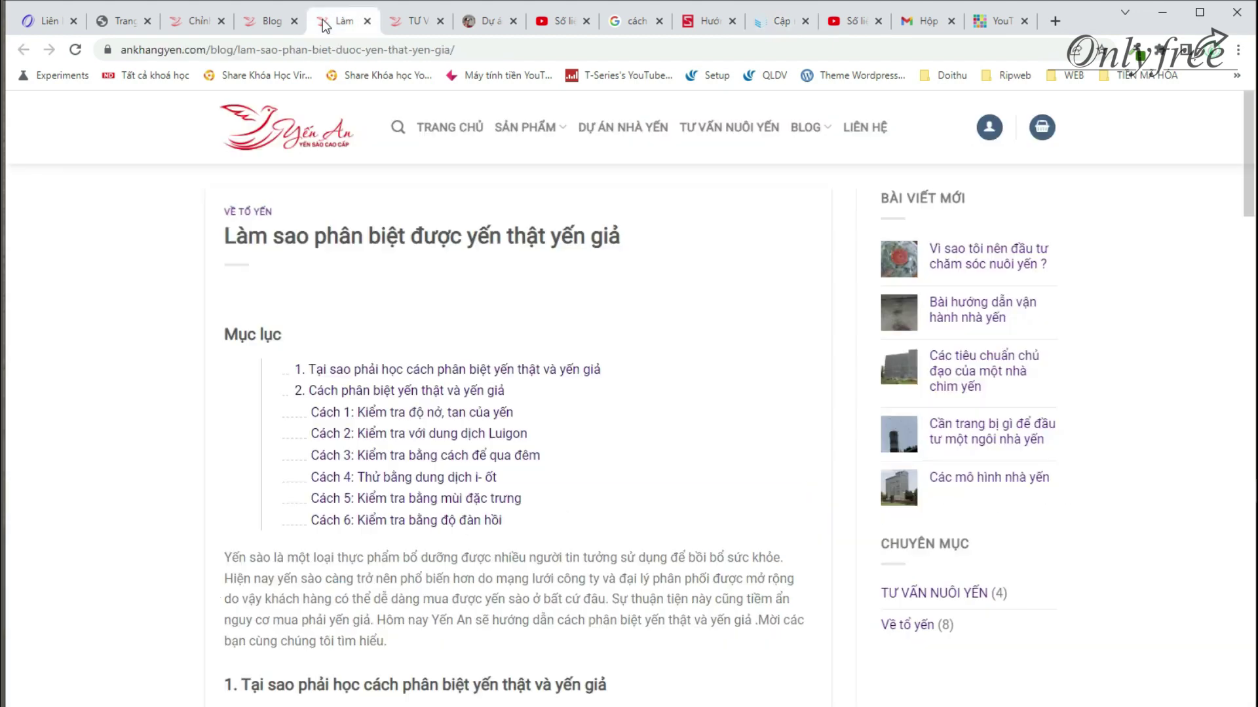
{"action": "left_click_drag", "start_coordinate": [609, 527], "coordinate": [203, 236]}
{"action": "left_click", "coordinate": [381, 249]}
{"action": "scroll", "coordinate": [389, 339], "scroll_direction": "down", "scroll_amount": 7}
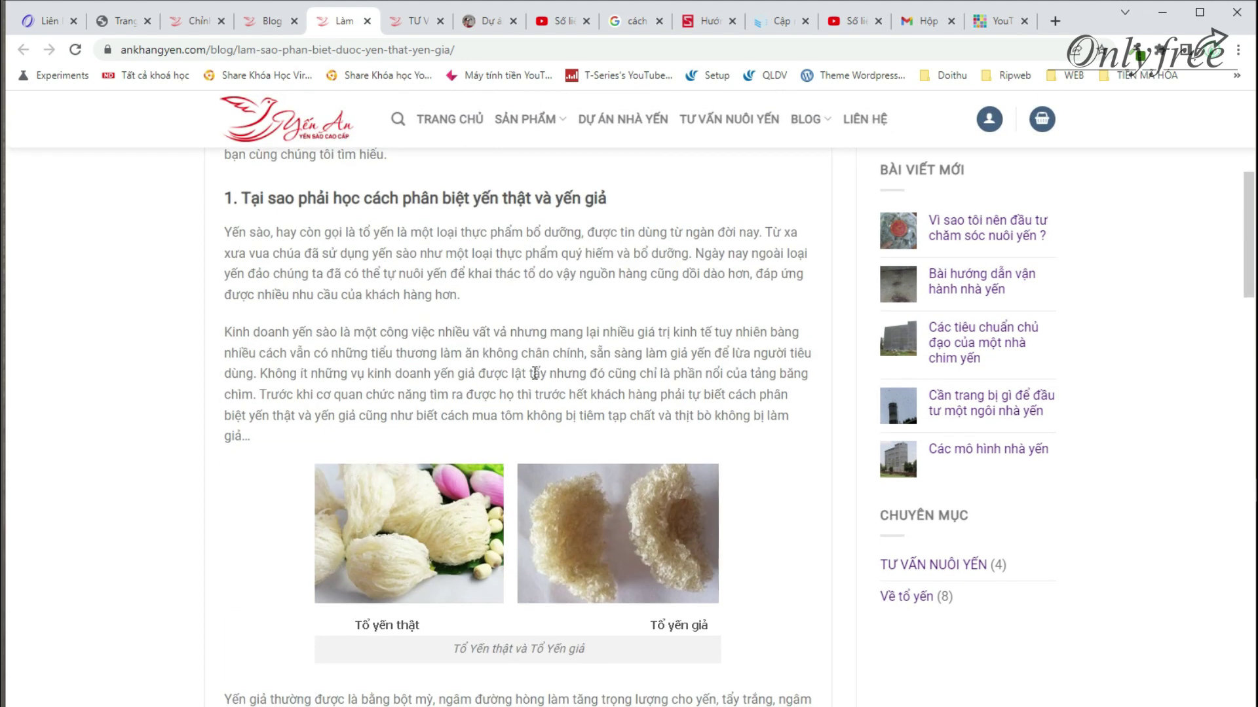
Step: On the Vietnix article, collapse and re-expand the in-article "Nội dung" box, look through its entries, and collapse it again
{"action": "left_click", "coordinate": [780, 17]}
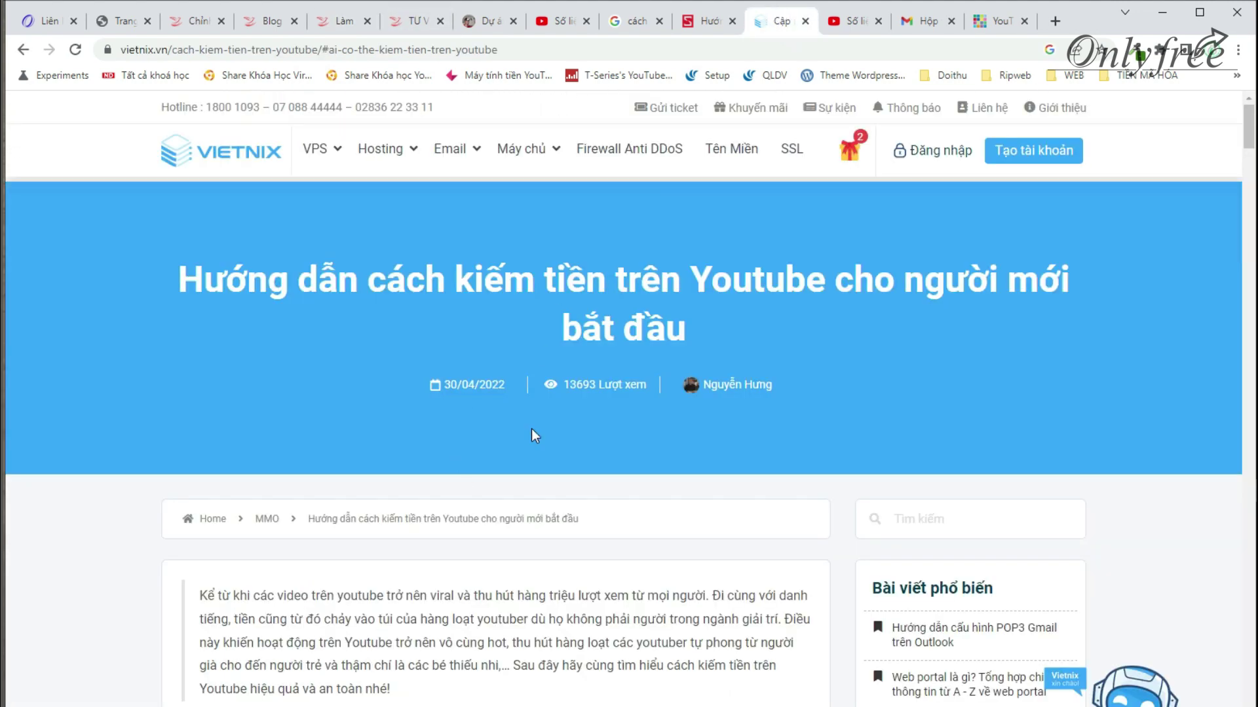
{"action": "scroll", "coordinate": [554, 410], "scroll_direction": "down", "scroll_amount": 5}
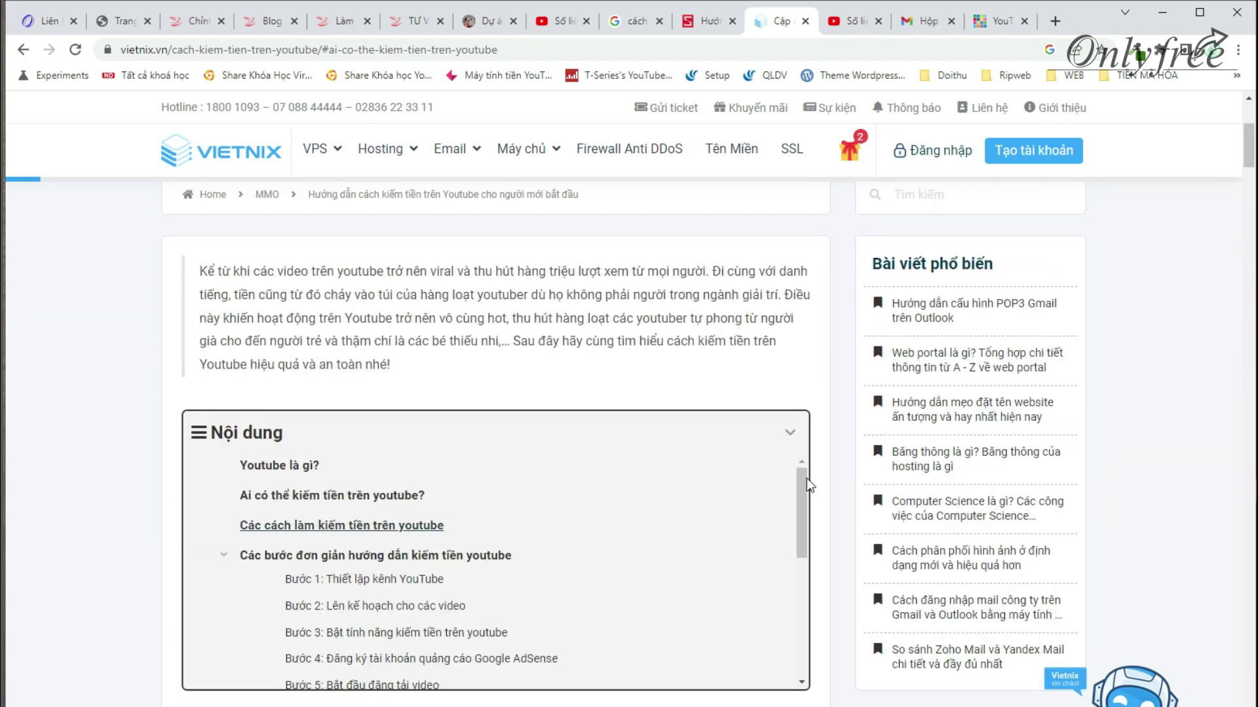
{"action": "left_click", "coordinate": [781, 435]}
{"action": "left_click", "coordinate": [208, 436]}
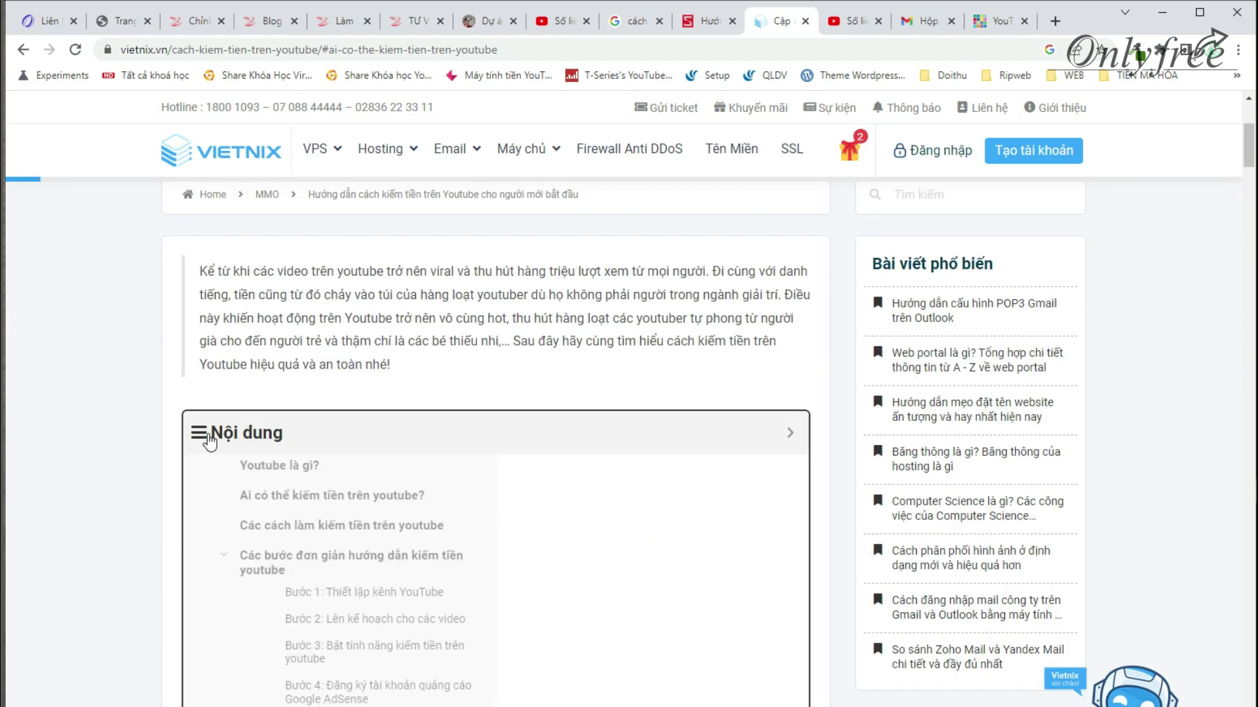
{"action": "scroll", "coordinate": [535, 371], "scroll_direction": "down", "scroll_amount": 5}
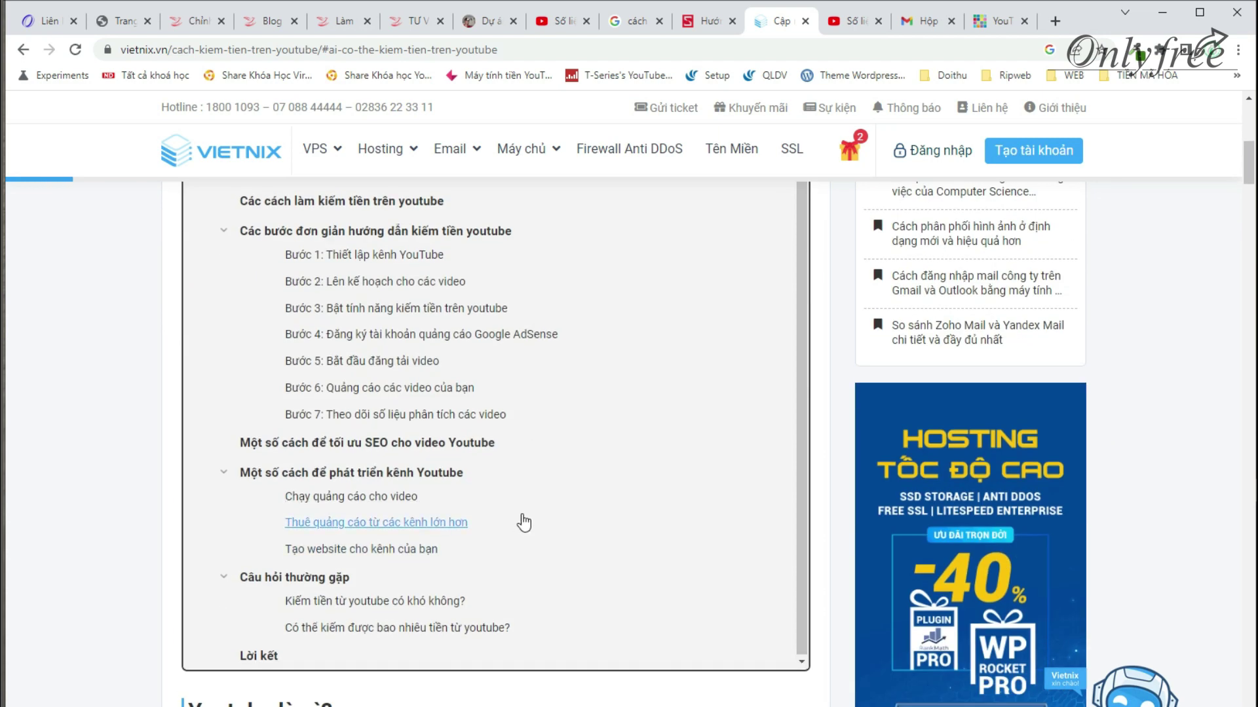
{"action": "scroll", "coordinate": [495, 496], "scroll_direction": "up", "scroll_amount": 3}
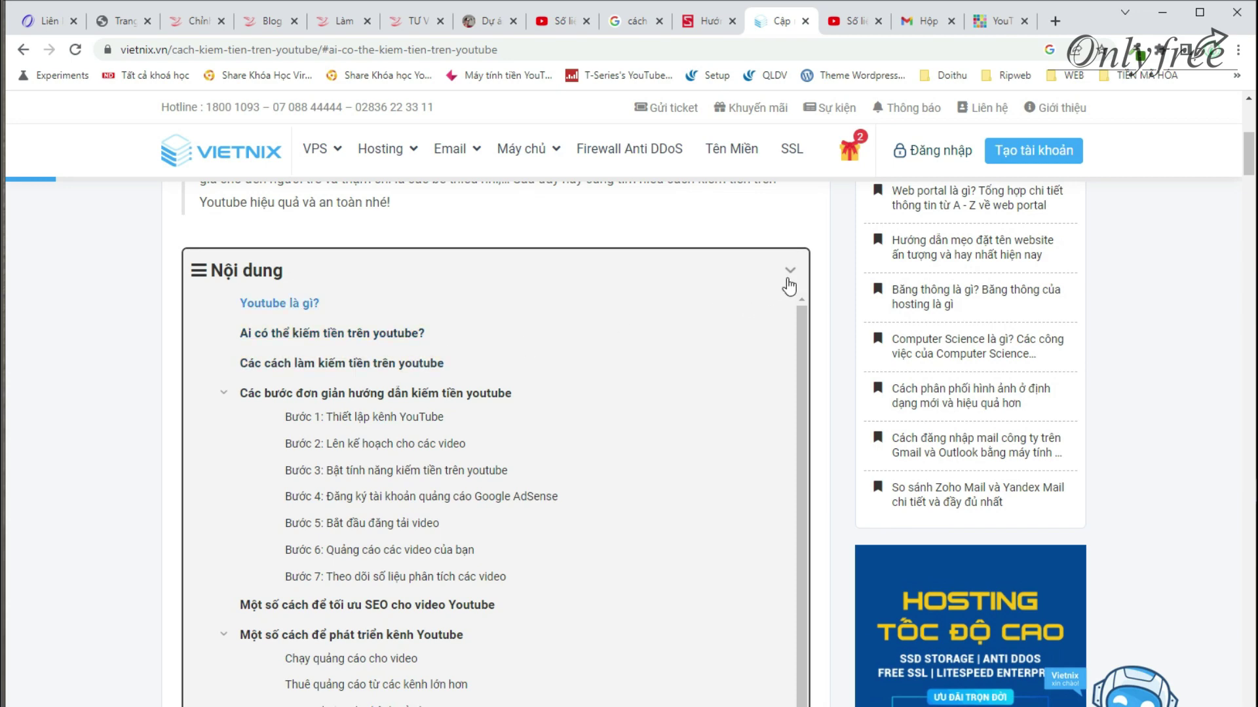
{"action": "left_click", "coordinate": [791, 271]}
Step: Upload the plugin file fixed-toc_ok.zip to the Yến Sào Cao Cấp WordPress site, then install and activate it
{"action": "left_click", "coordinate": [119, 14]}
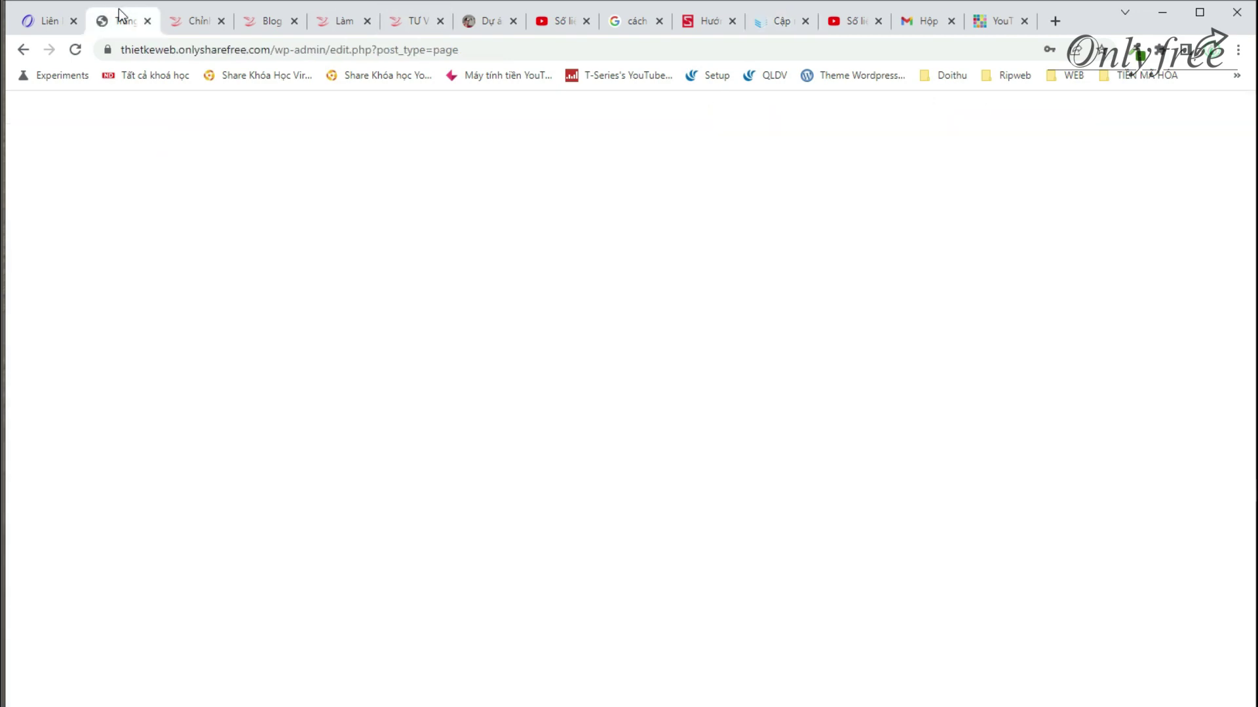
{"action": "key", "text": "ctrl+Tab"}
{"action": "scroll", "coordinate": [40, 426], "scroll_direction": "down", "scroll_amount": 2}
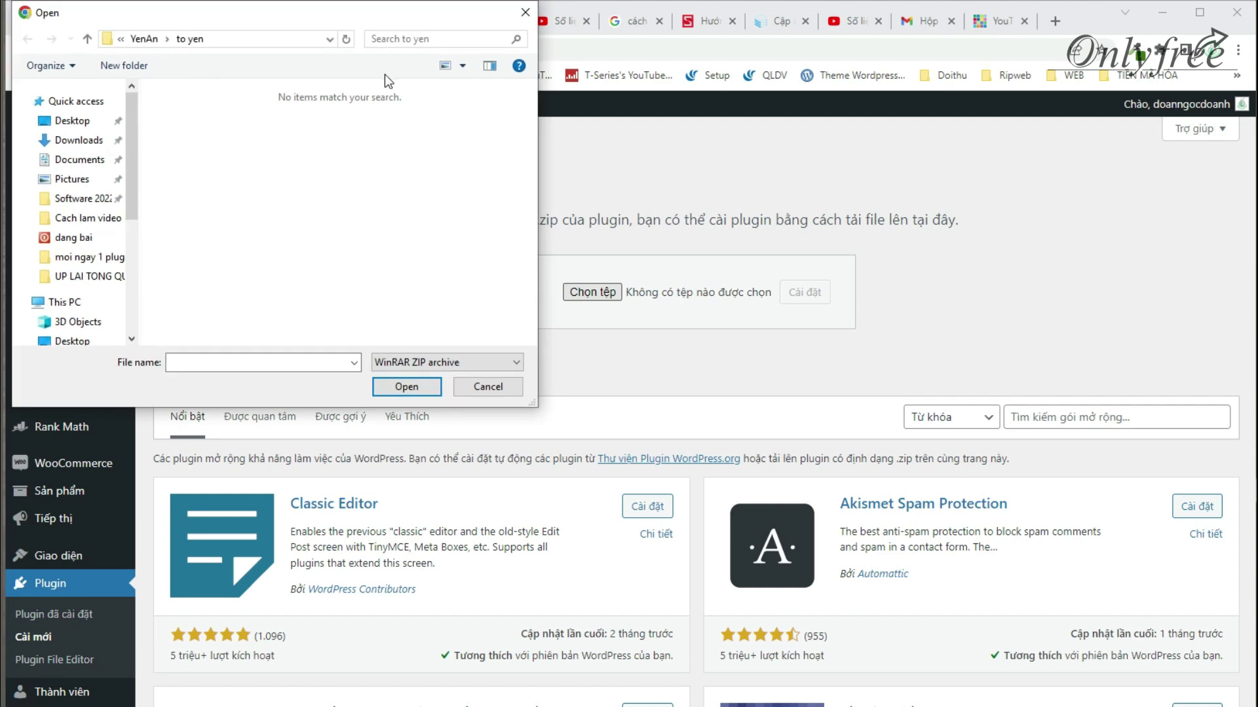
{"action": "scroll", "coordinate": [113, 227], "scroll_direction": "down", "scroll_amount": 5}
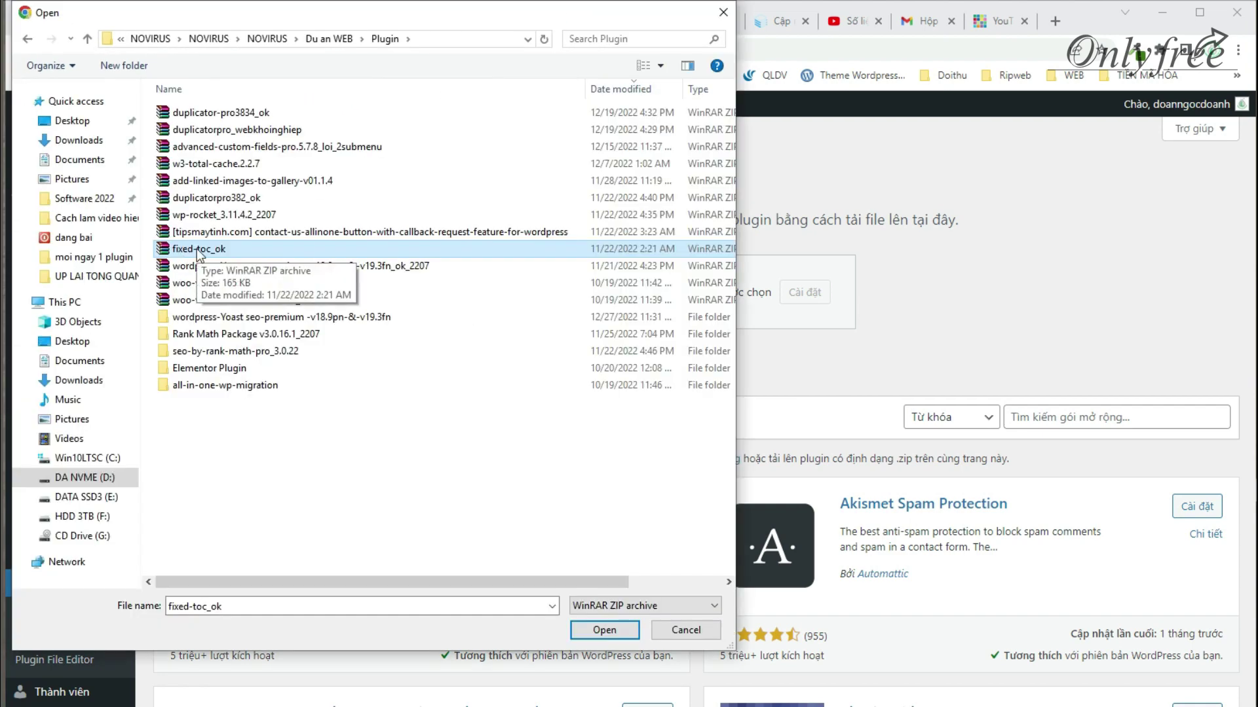
{"action": "left_click", "coordinate": [604, 630]}
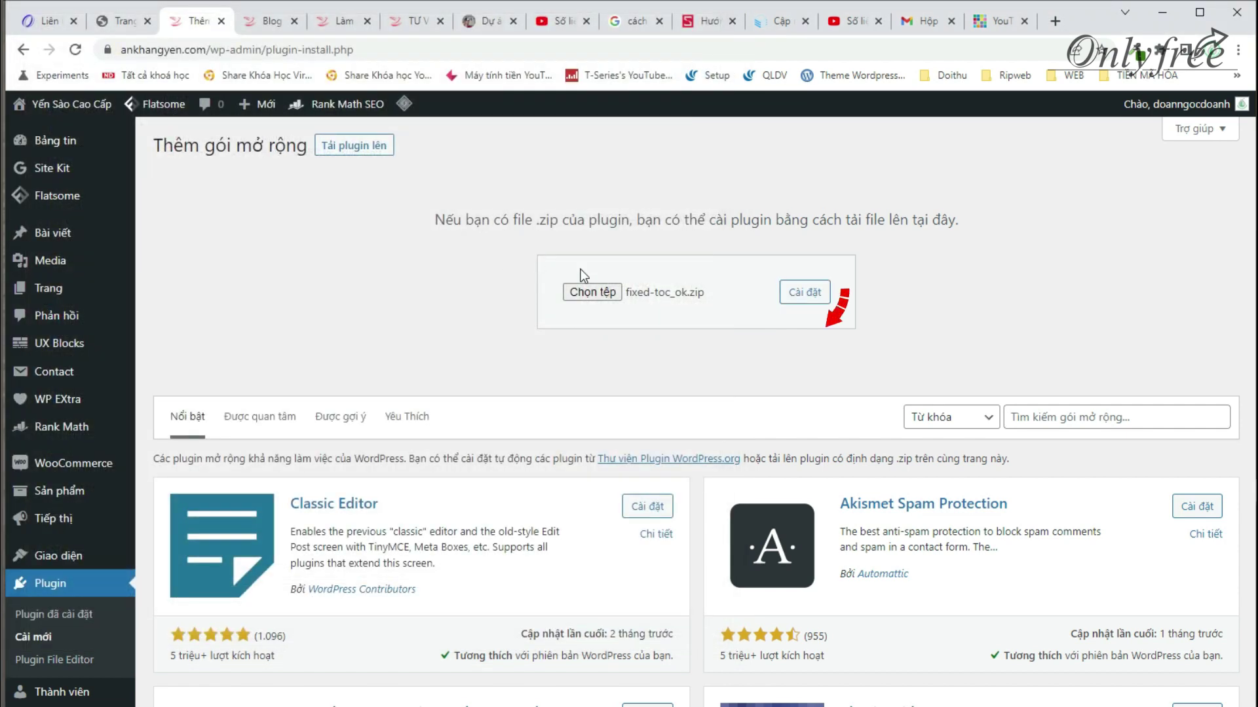
{"action": "left_click", "coordinate": [805, 295]}
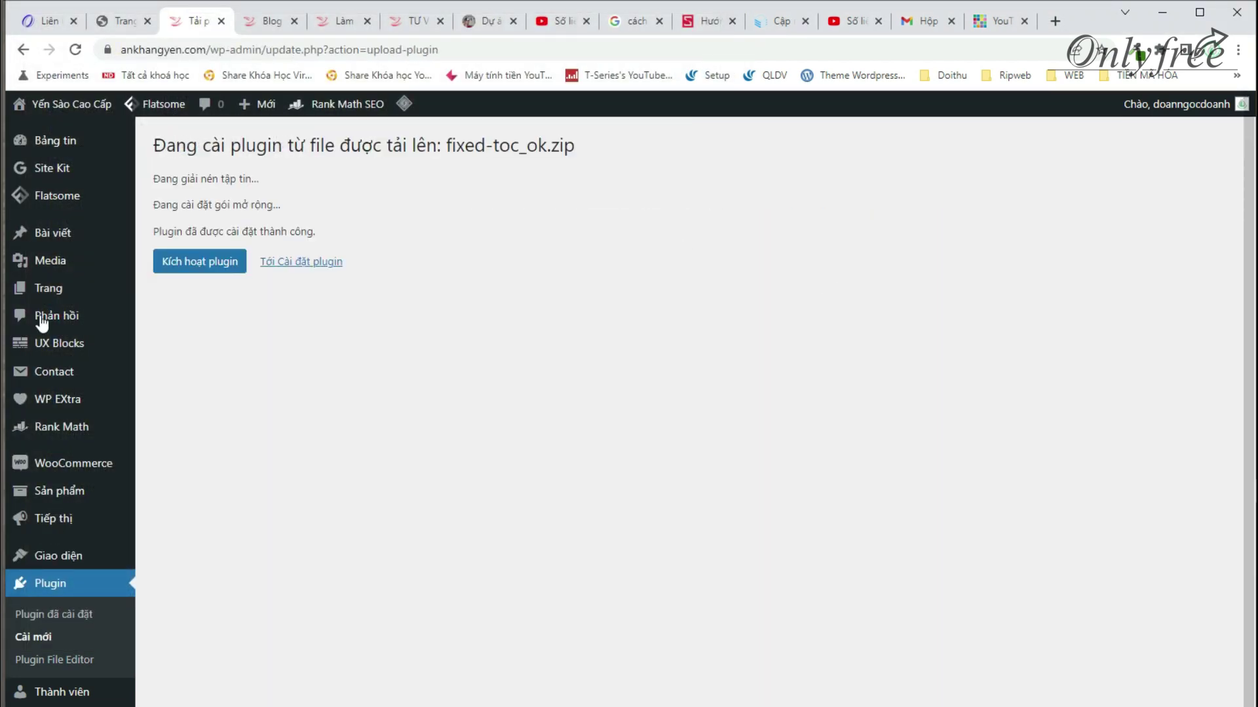
{"action": "left_click", "coordinate": [176, 264]}
{"action": "left_click_drag", "start_coordinate": [447, 145], "coordinate": [522, 147]}
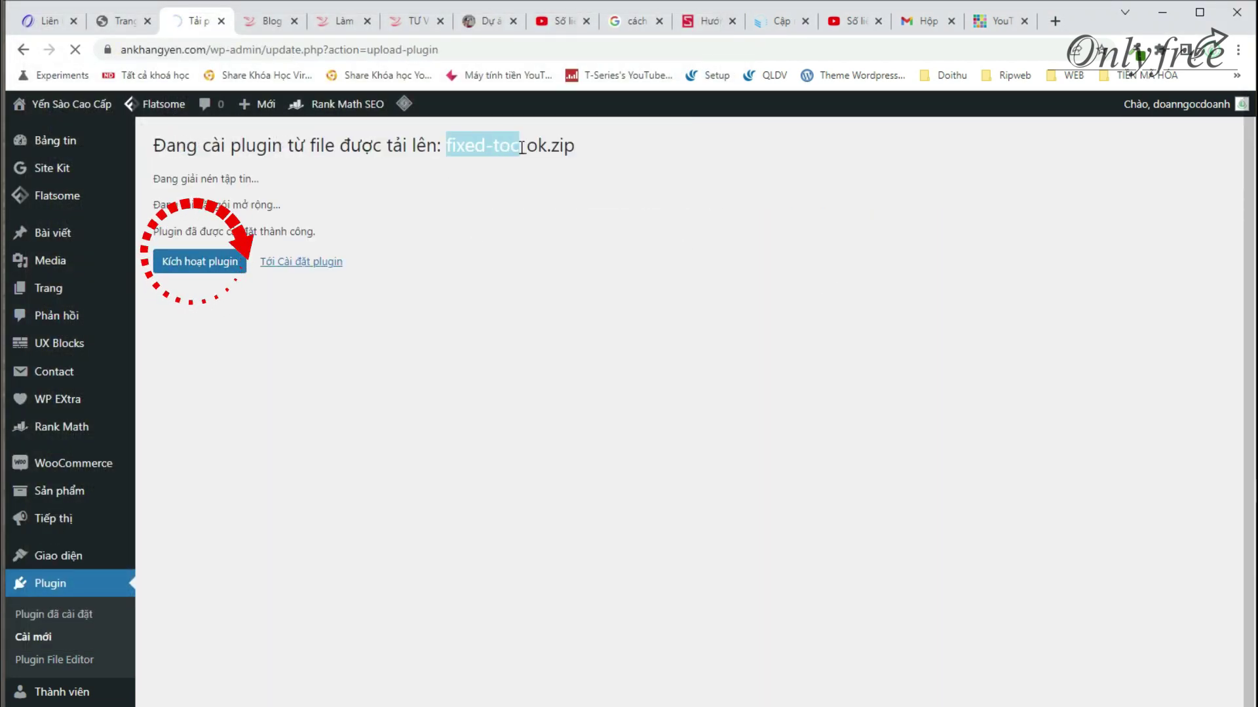
Step: Find Fixed TOC among the installed plugins and open its website in a new tab
{"action": "scroll", "coordinate": [652, 399], "scroll_direction": "down", "scroll_amount": 15}
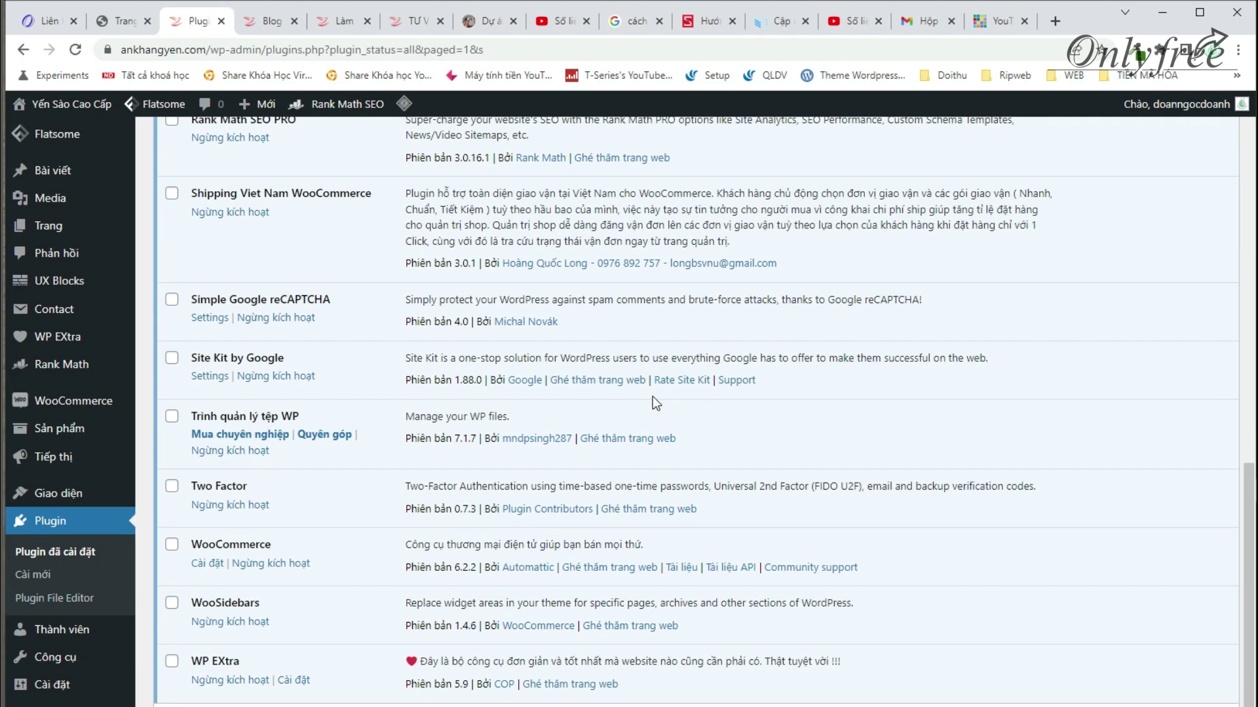
{"action": "scroll", "coordinate": [308, 444], "scroll_direction": "up", "scroll_amount": 7}
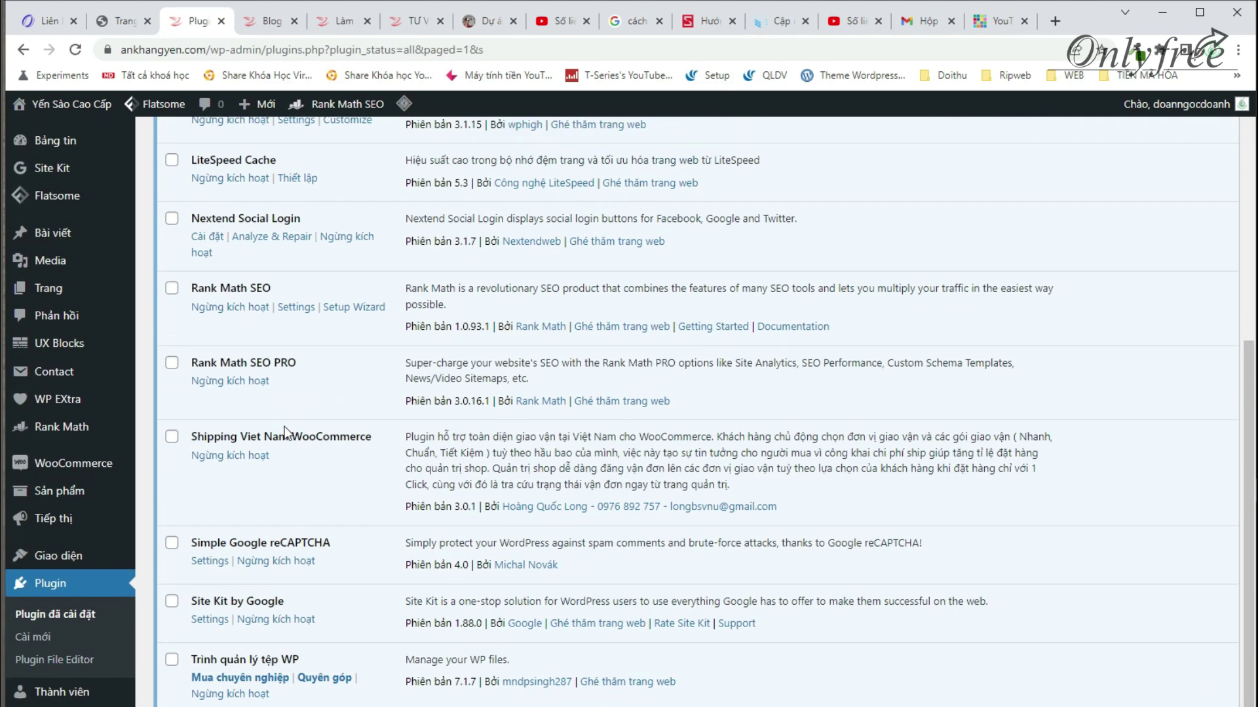
{"action": "middle_click", "coordinate": [554, 366]}
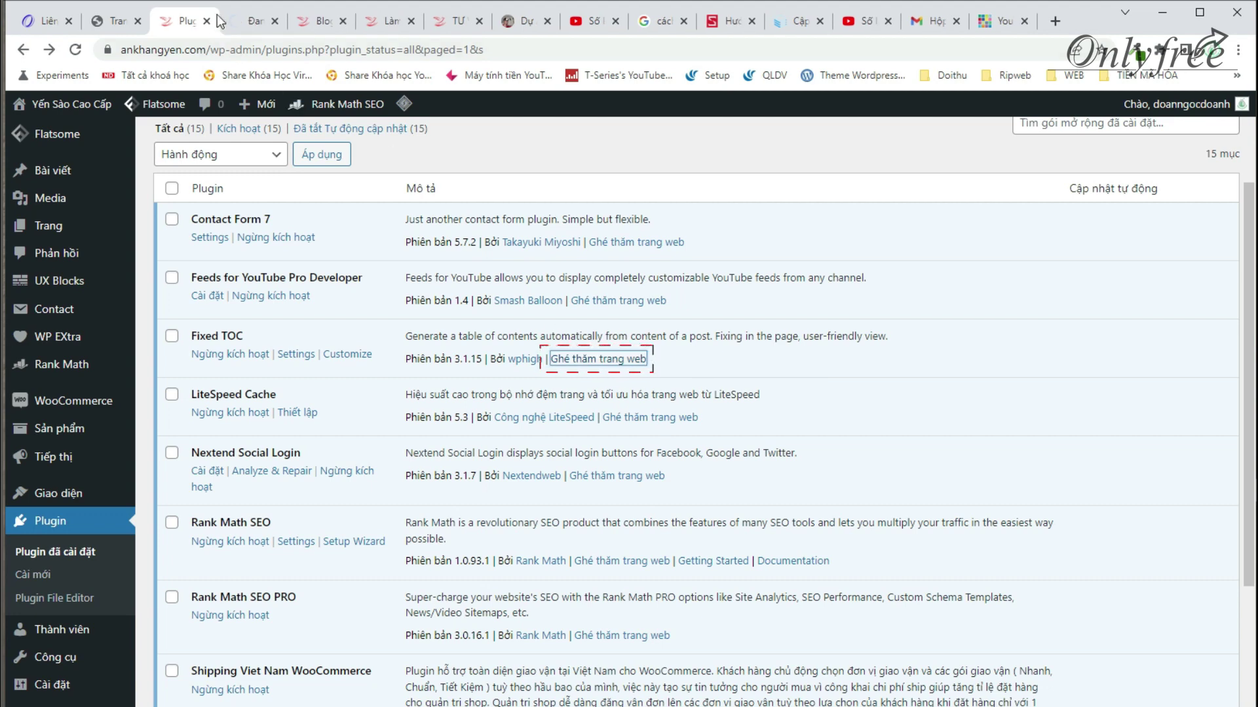
{"action": "left_click", "coordinate": [253, 20]}
Step: On the Fixed TOC product page, include the support extension to 12 months and highlight the Regular License price
{"action": "double_click", "coordinate": [993, 393]}
{"action": "double_click", "coordinate": [1000, 393]}
{"action": "left_click", "coordinate": [777, 494]}
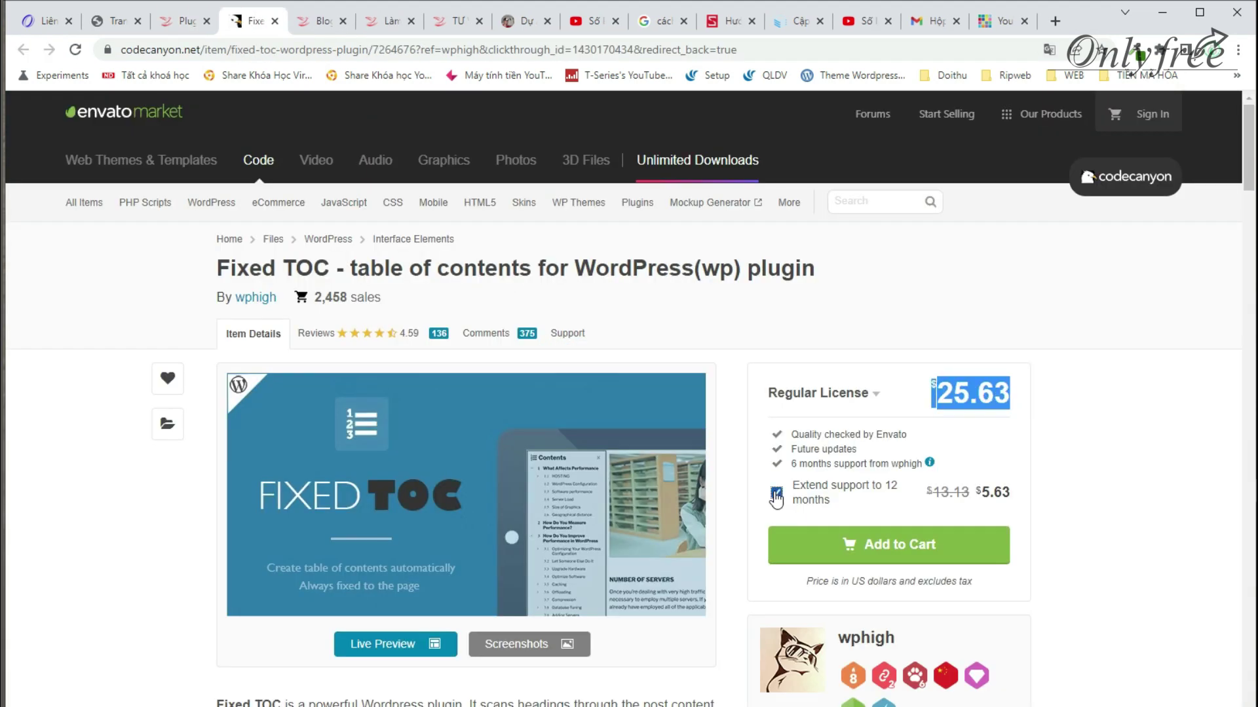
{"action": "left_click", "coordinate": [1026, 494]}
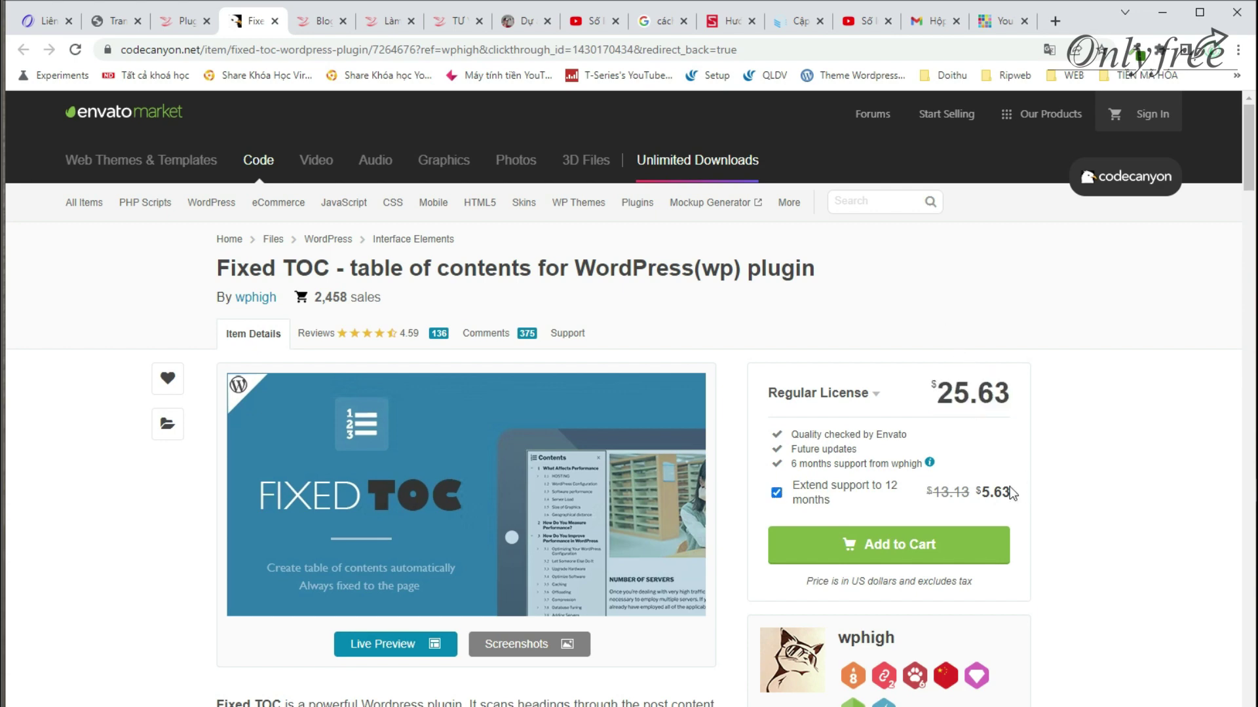
{"action": "double_click", "coordinate": [972, 396]}
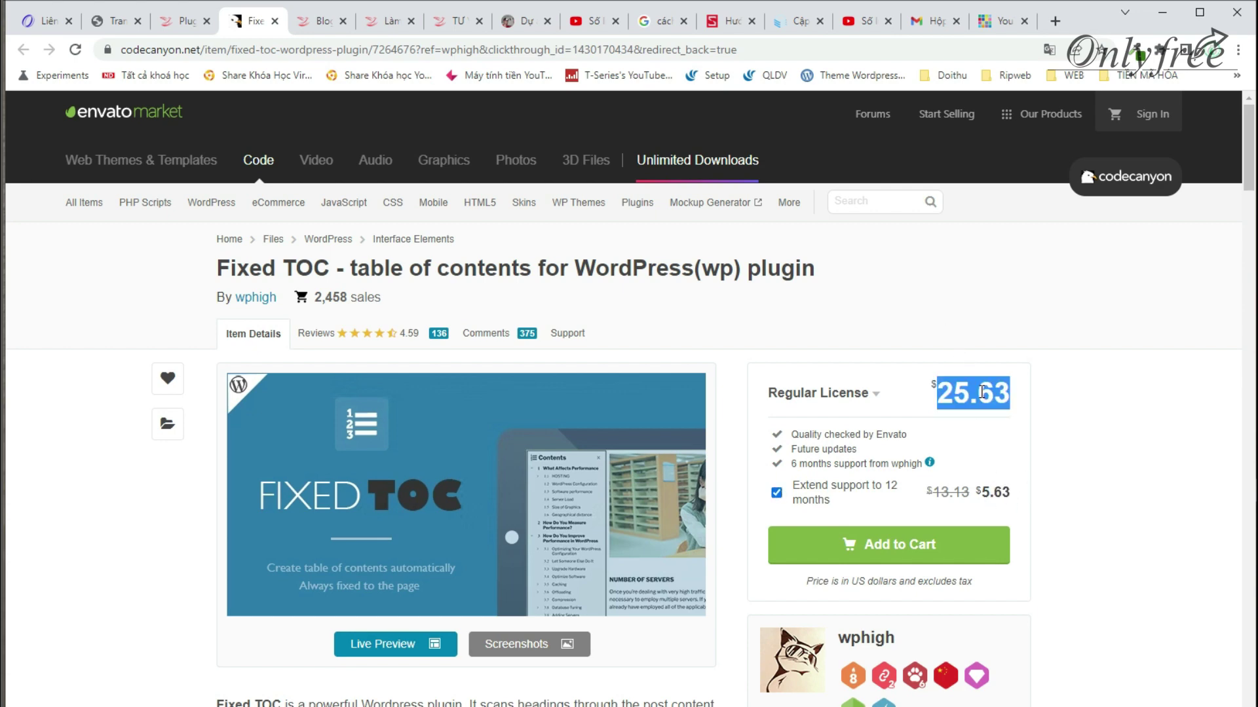
Step: Look through the Fixed TOC feature descriptions, from responsive display to styles, smooth scrolling and mobile use, and close the product page
{"action": "scroll", "coordinate": [529, 406], "scroll_direction": "down", "scroll_amount": 7}
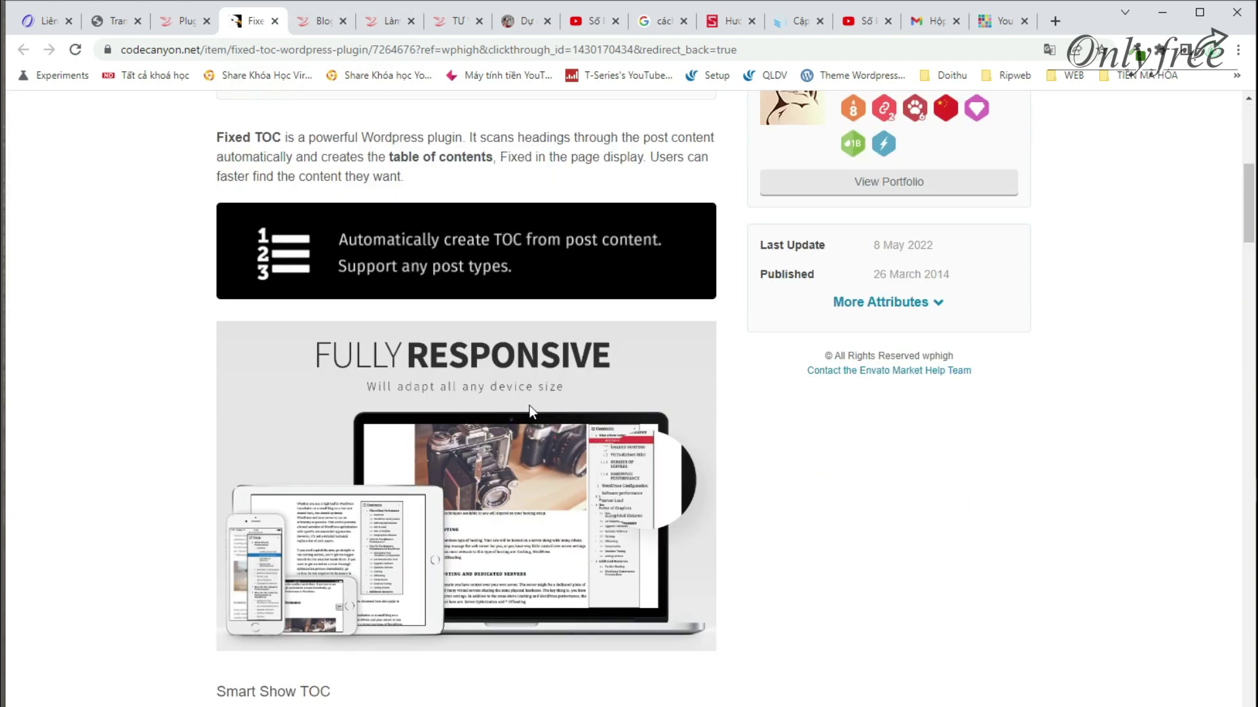
{"action": "scroll", "coordinate": [423, 311], "scroll_direction": "down", "scroll_amount": 7}
{"action": "scroll", "coordinate": [520, 364], "scroll_direction": "up", "scroll_amount": 7}
{"action": "scroll", "coordinate": [479, 278], "scroll_direction": "down", "scroll_amount": 15}
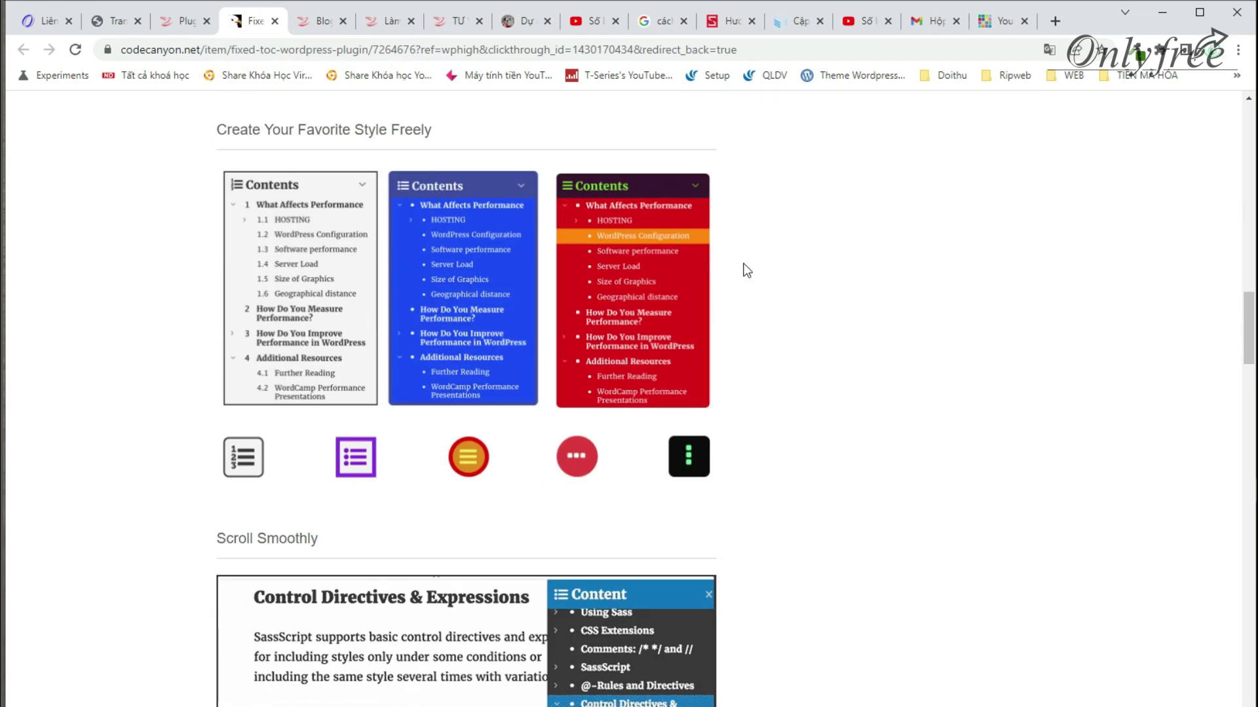
{"action": "scroll", "coordinate": [753, 282], "scroll_direction": "down", "scroll_amount": 6}
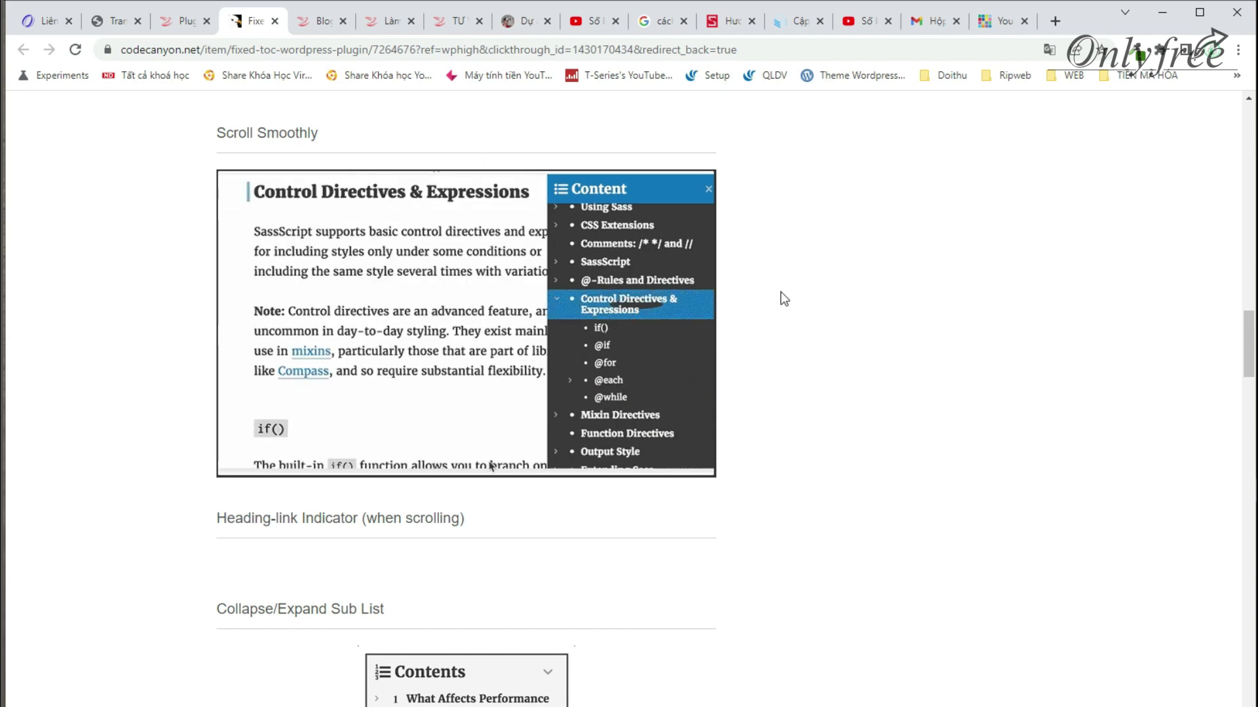
{"action": "scroll", "coordinate": [784, 298], "scroll_direction": "down", "scroll_amount": 10}
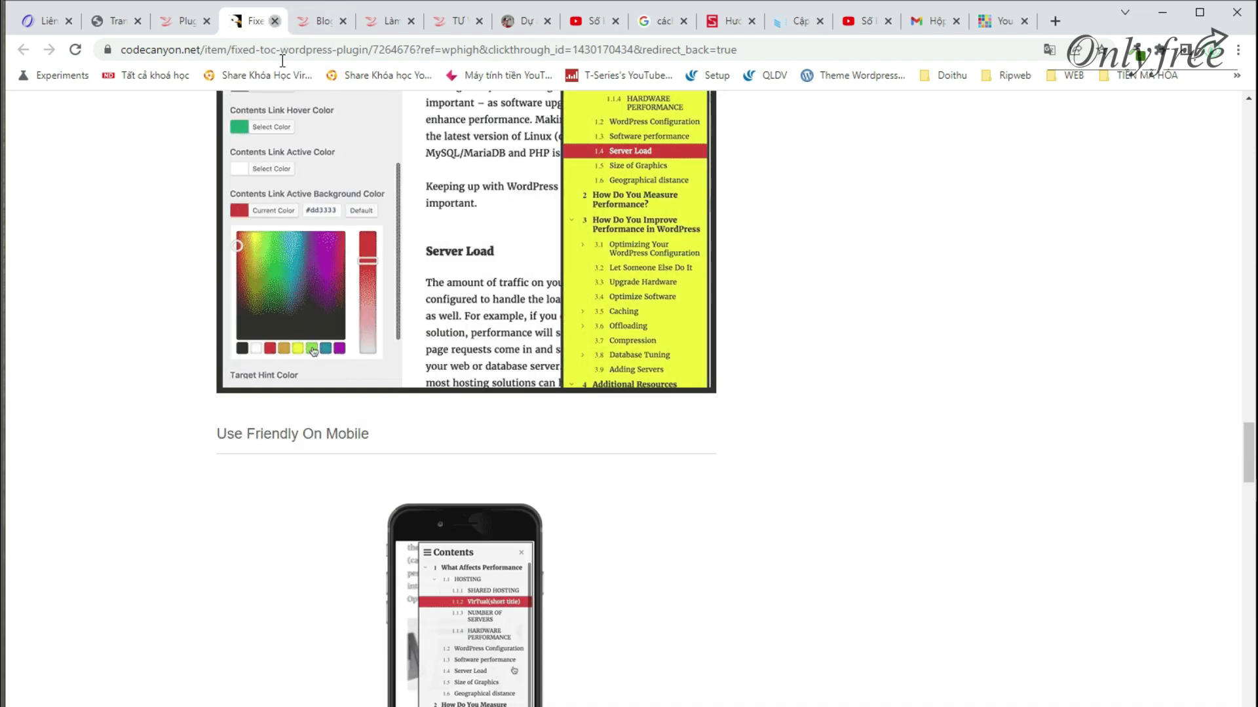
{"action": "left_click", "coordinate": [274, 21]}
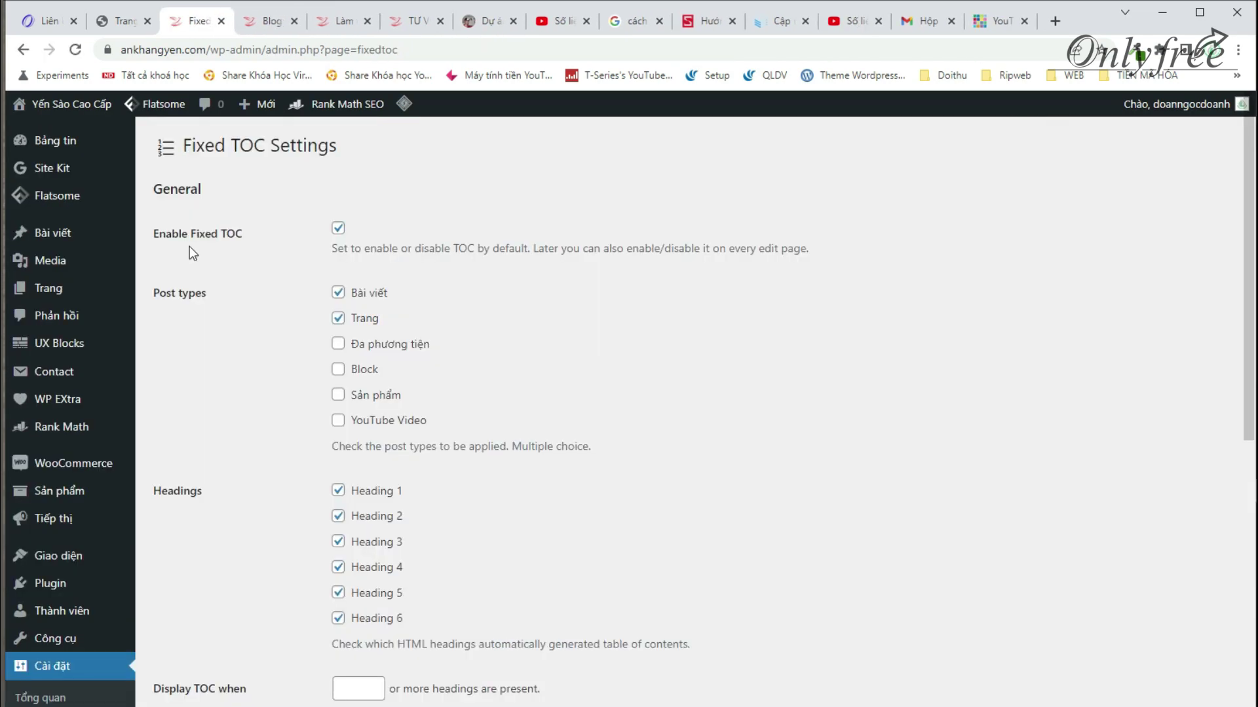
Step: In the Fixed TOC settings, point out the "Enable Fixed TOC" option and the "Bài viết" post type
{"action": "triple_click", "coordinate": [496, 243]}
{"action": "left_click", "coordinate": [378, 296]}
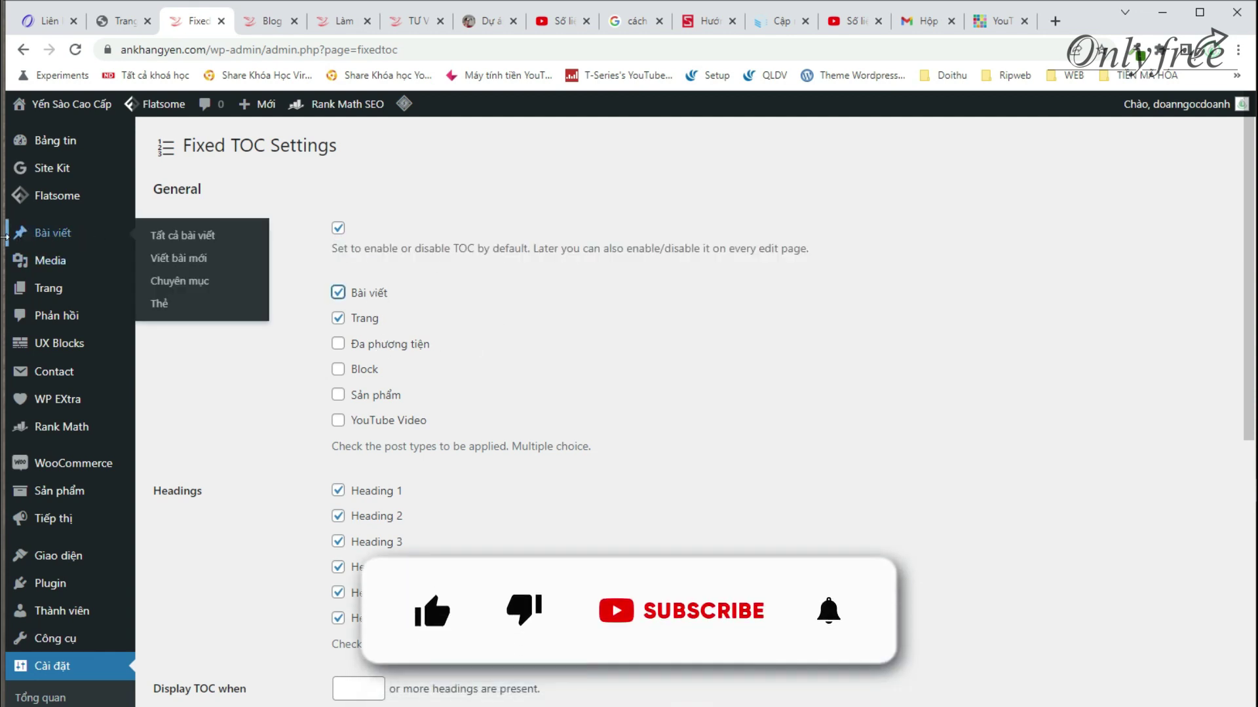
{"action": "mouse_move", "coordinate": [43, 301]}
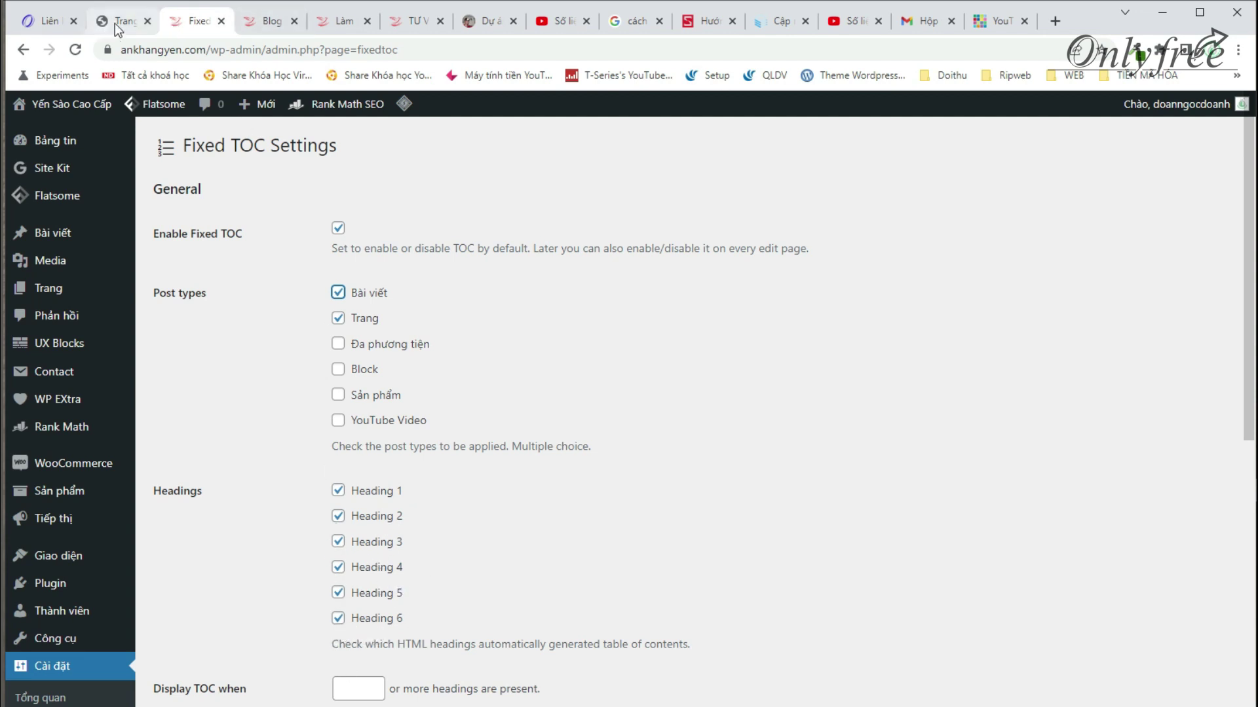
Step: Switch to the post "Làm sao phân biệt được yến thật yến giả" and view its existing "Mục lục" beneath the title
{"action": "left_click", "coordinate": [269, 22]}
{"action": "left_click", "coordinate": [347, 21]}
{"action": "scroll", "coordinate": [430, 314], "scroll_direction": "up", "scroll_amount": 8}
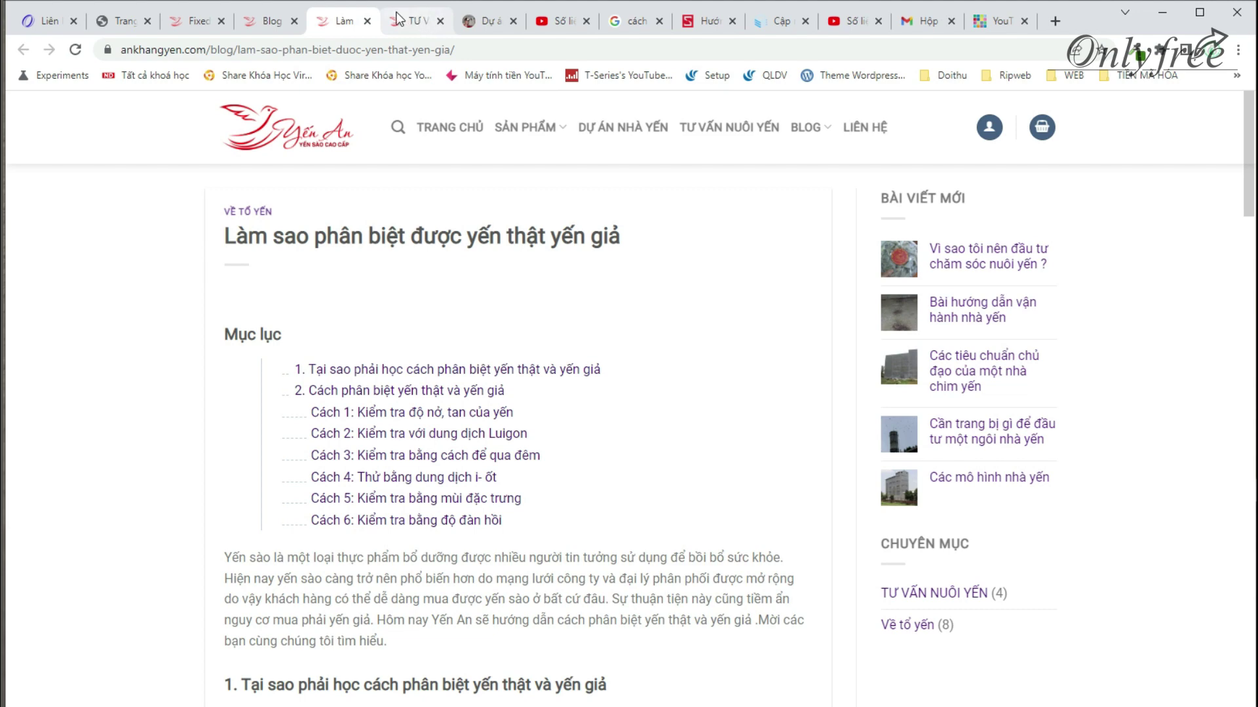
Step: Return to the Fixed TOC settings and look over the options from General through Exclude Headings and Shortcut
{"action": "key", "text": "ctrl+3"}
{"action": "scroll", "coordinate": [622, 542], "scroll_direction": "down", "scroll_amount": 6}
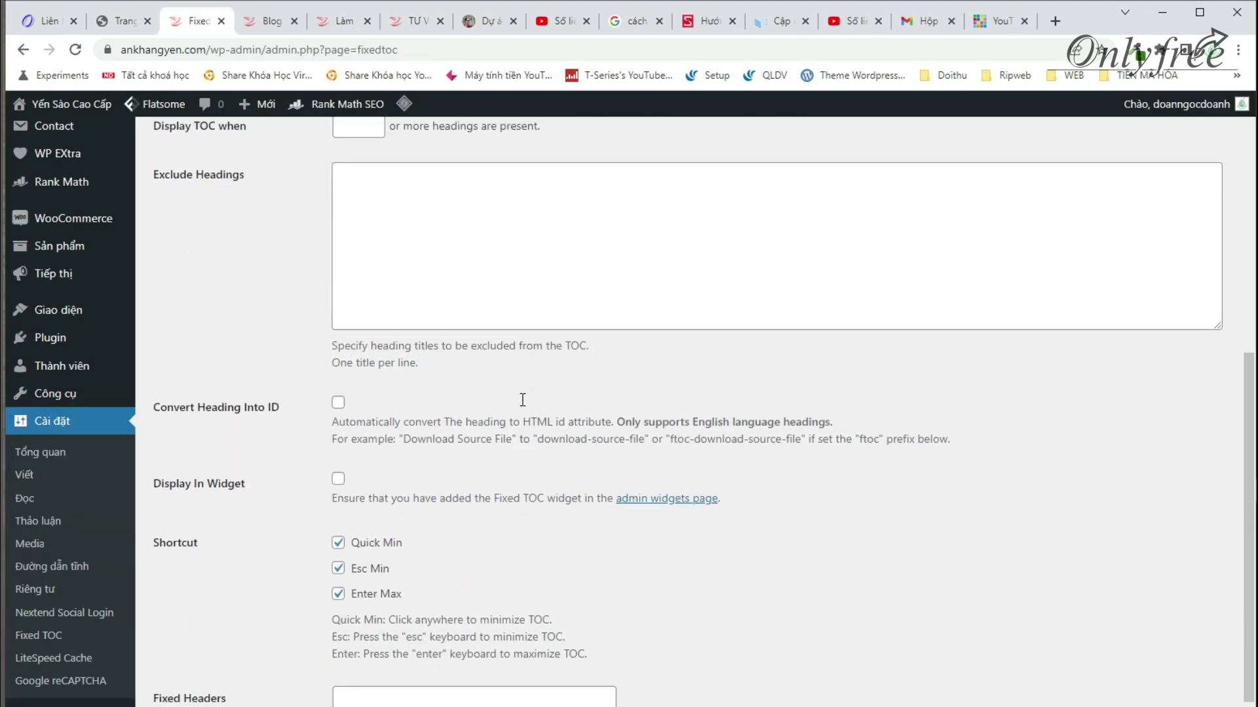
{"action": "scroll", "coordinate": [522, 400], "scroll_direction": "up", "scroll_amount": 8}
{"action": "scroll", "coordinate": [303, 289], "scroll_direction": "down", "scroll_amount": 1}
{"action": "scroll", "coordinate": [303, 289], "scroll_direction": "up", "scroll_amount": 1}
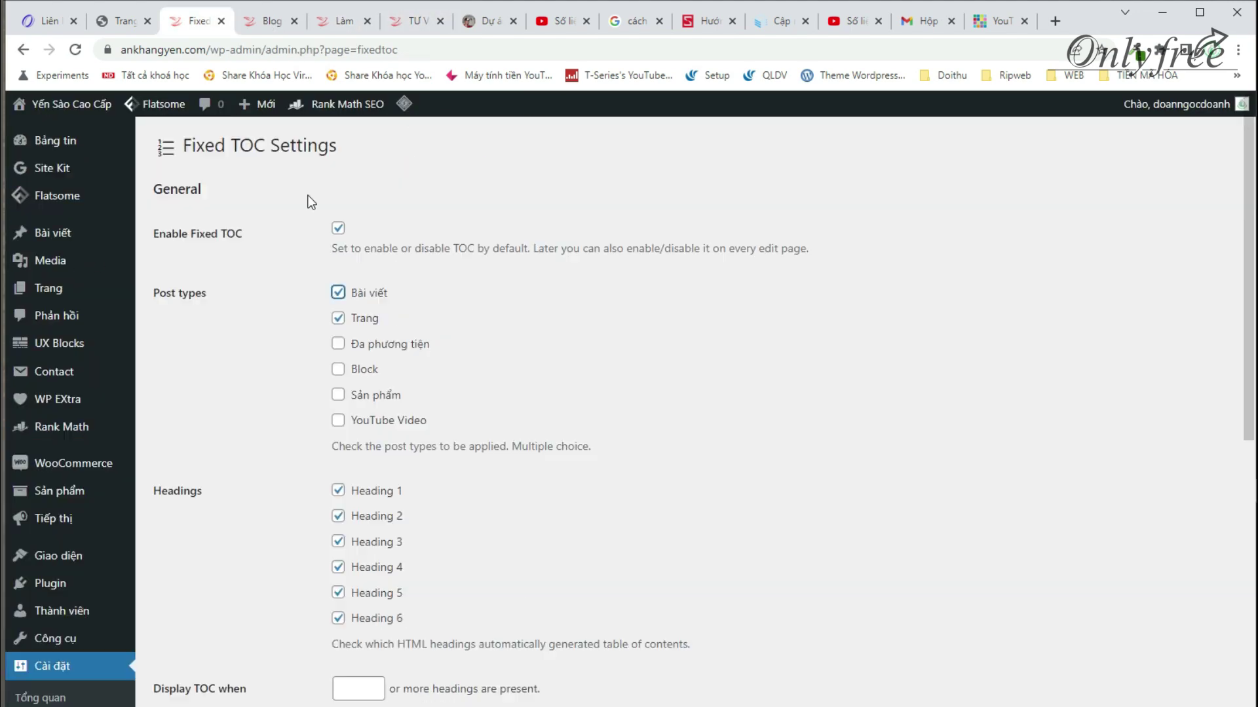
Step: Go back to the plugin list, open Fixed TOC's Customize view, and open the Location section of "Fixed TOC Plugin"
{"action": "left_click", "coordinate": [27, 54]}
{"action": "left_click", "coordinate": [347, 353]}
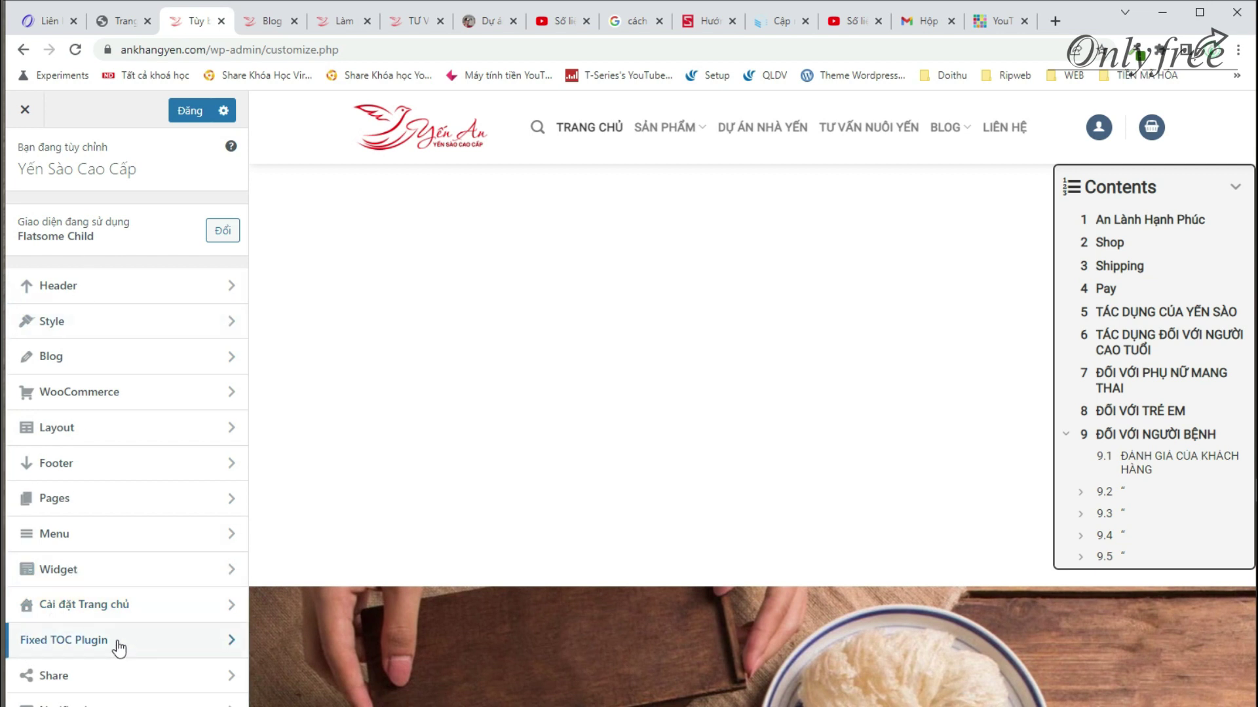
{"action": "left_click", "coordinate": [147, 648]}
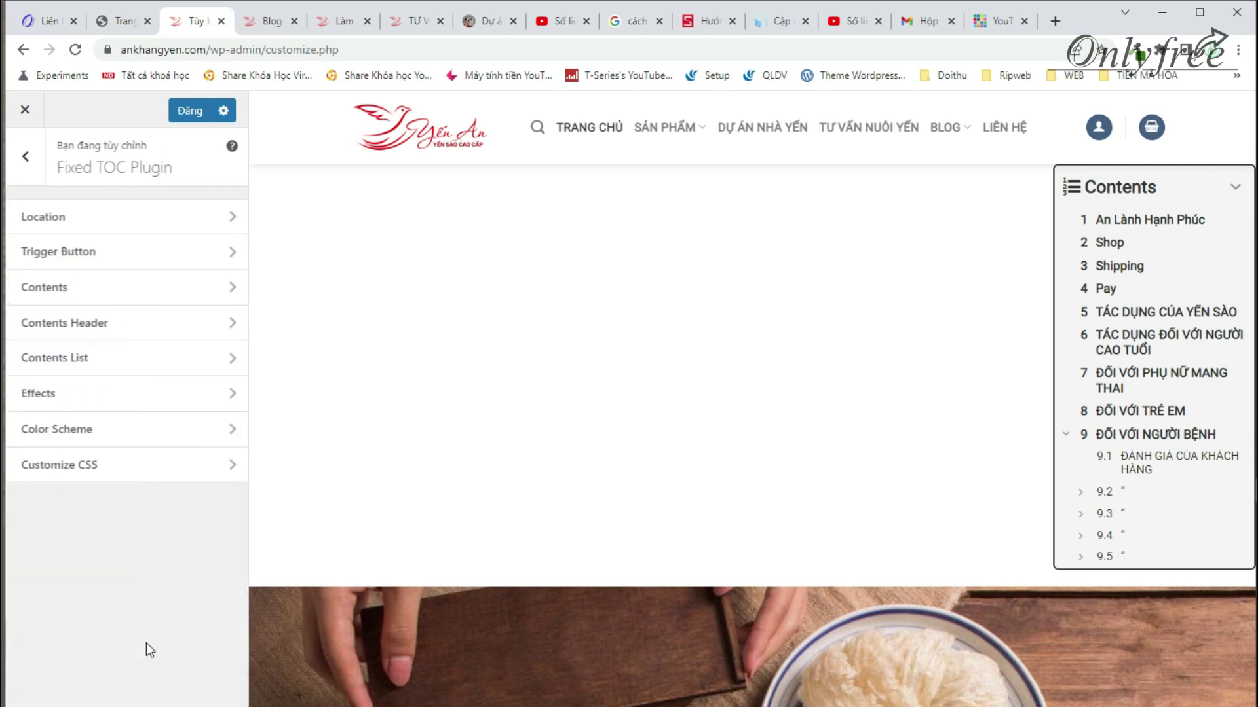
{"action": "left_click", "coordinate": [92, 231]}
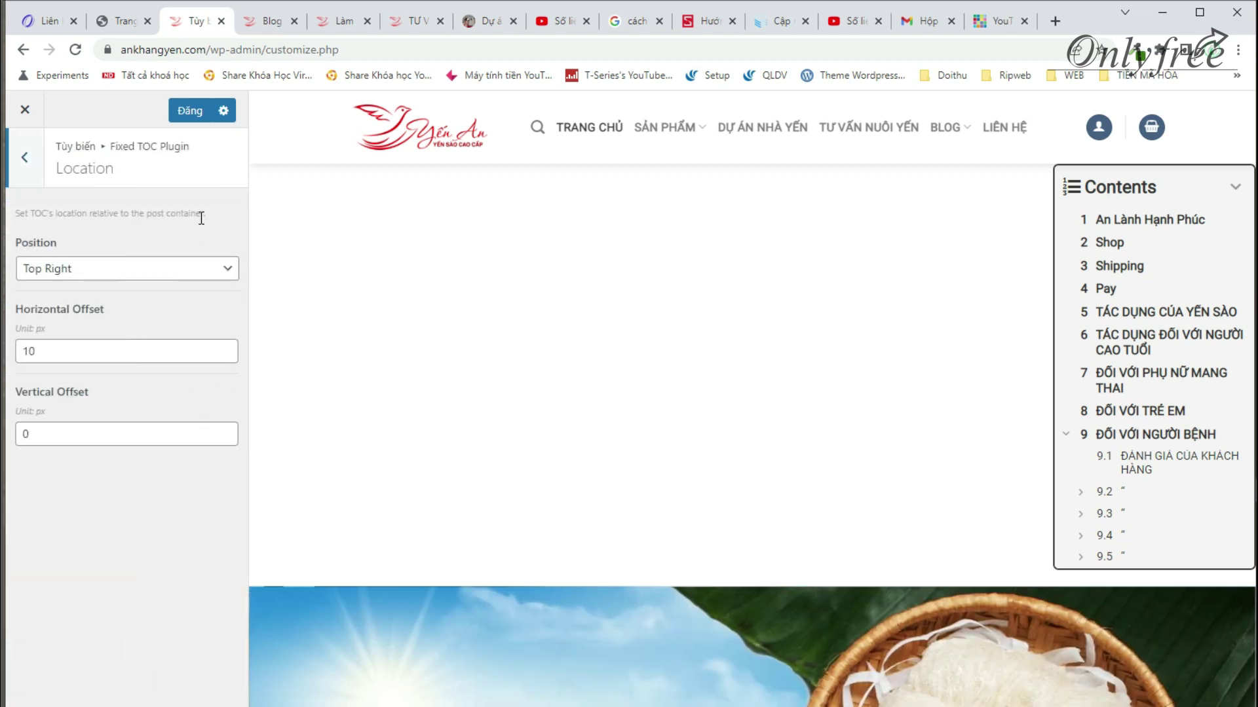
Step: Look through the Position choices in the Location section and return to the Fixed TOC Plugin sections
{"action": "left_click", "coordinate": [110, 274]}
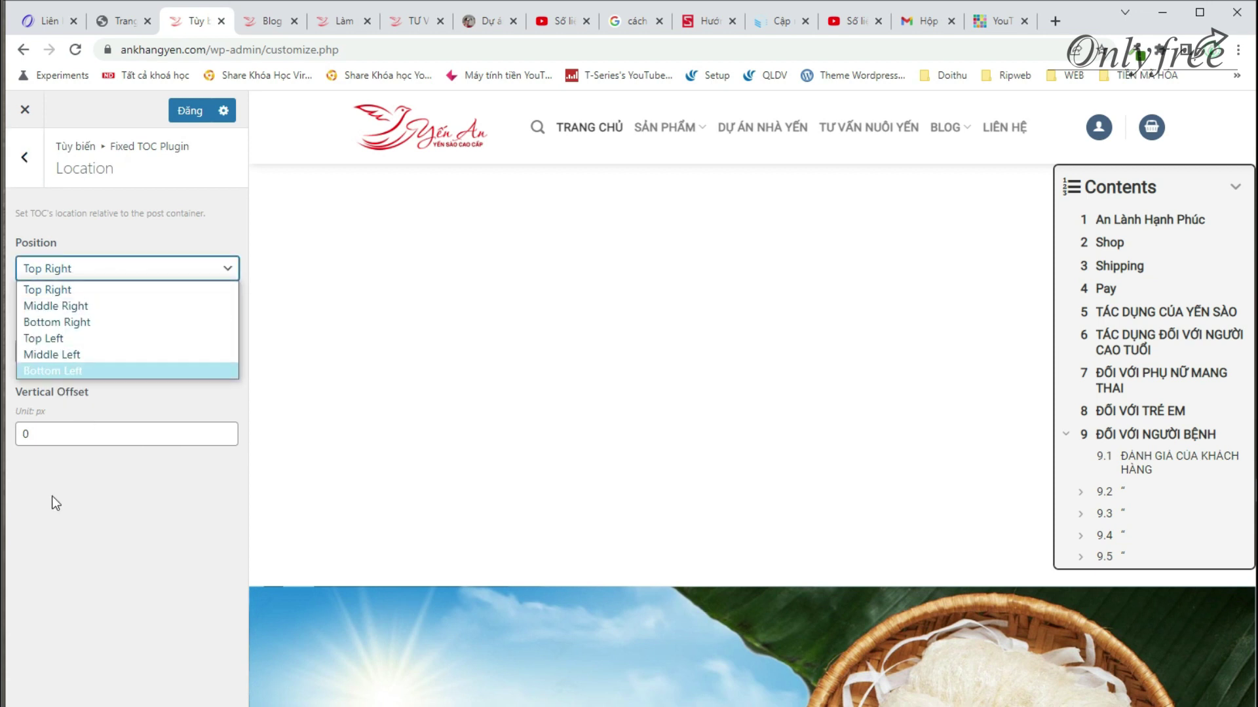
{"action": "left_click", "coordinate": [107, 232]}
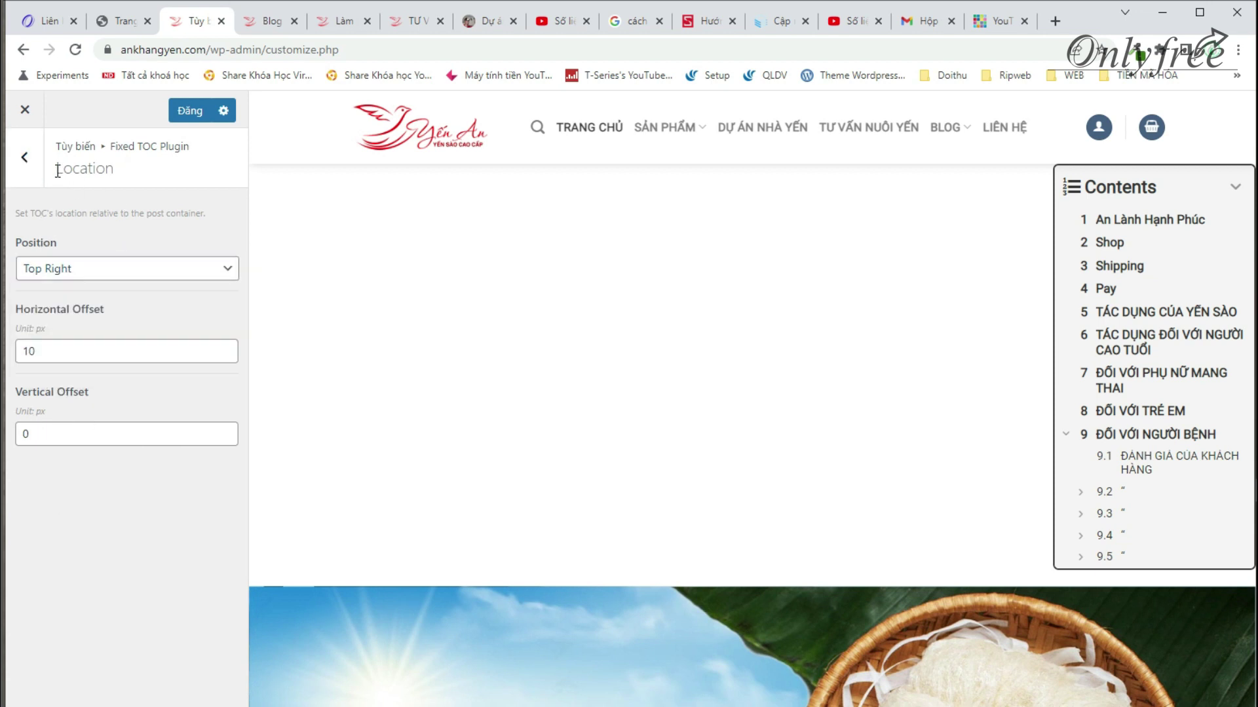
{"action": "left_click", "coordinate": [25, 157]}
Step: In the Trigger Button section, try the List Bullet, Menu and Ellipsis icons and return the icon to List Number
{"action": "left_click", "coordinate": [78, 253]}
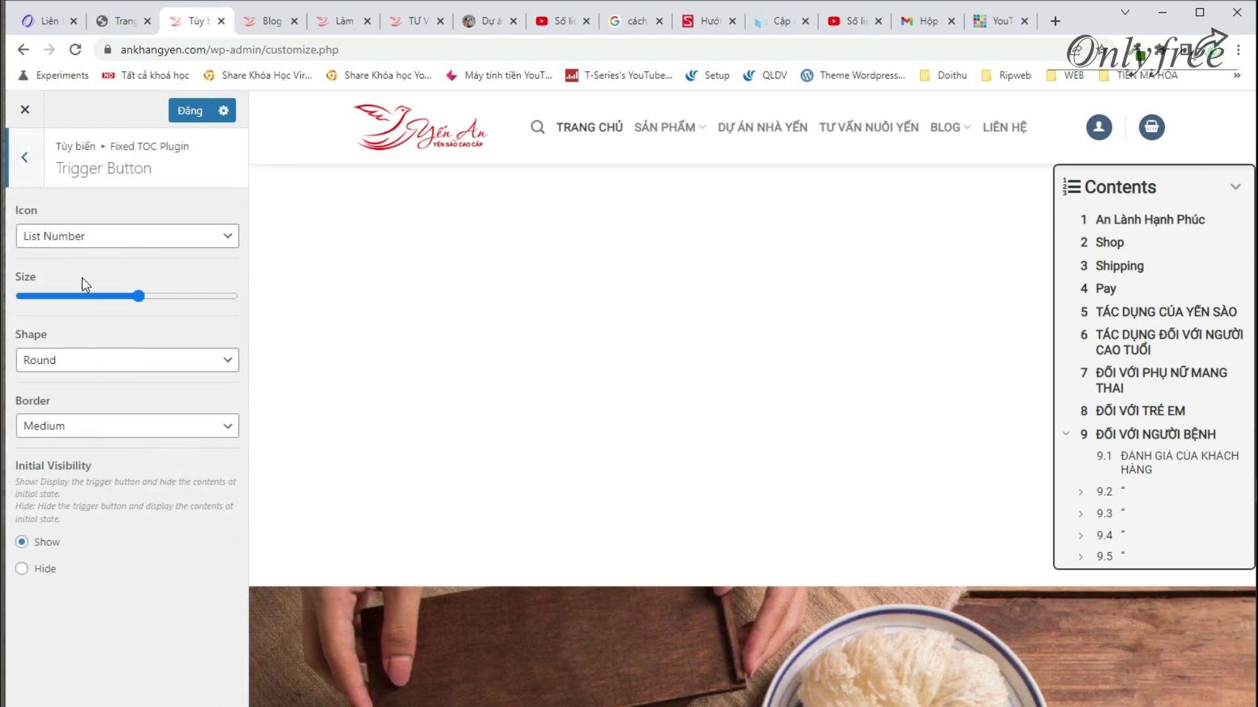
{"action": "left_click", "coordinate": [118, 237]}
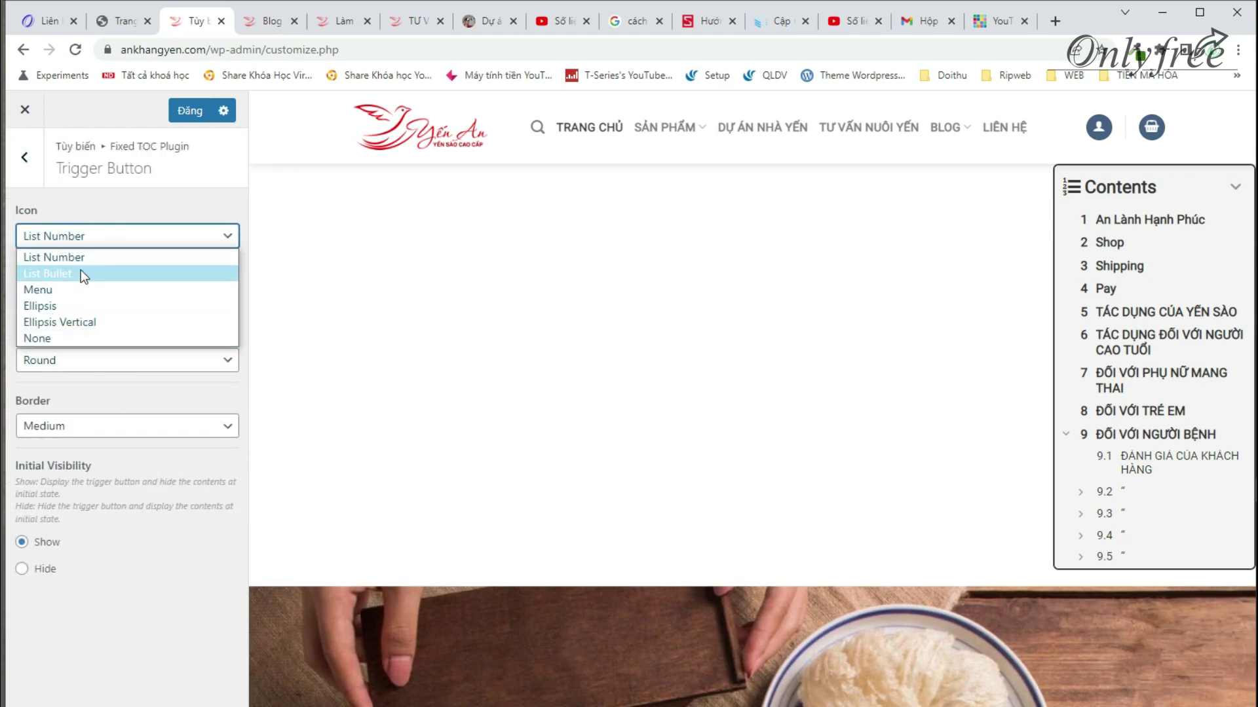
{"action": "left_click", "coordinate": [81, 270]}
{"action": "left_click", "coordinate": [89, 240]}
{"action": "left_click", "coordinate": [40, 290]}
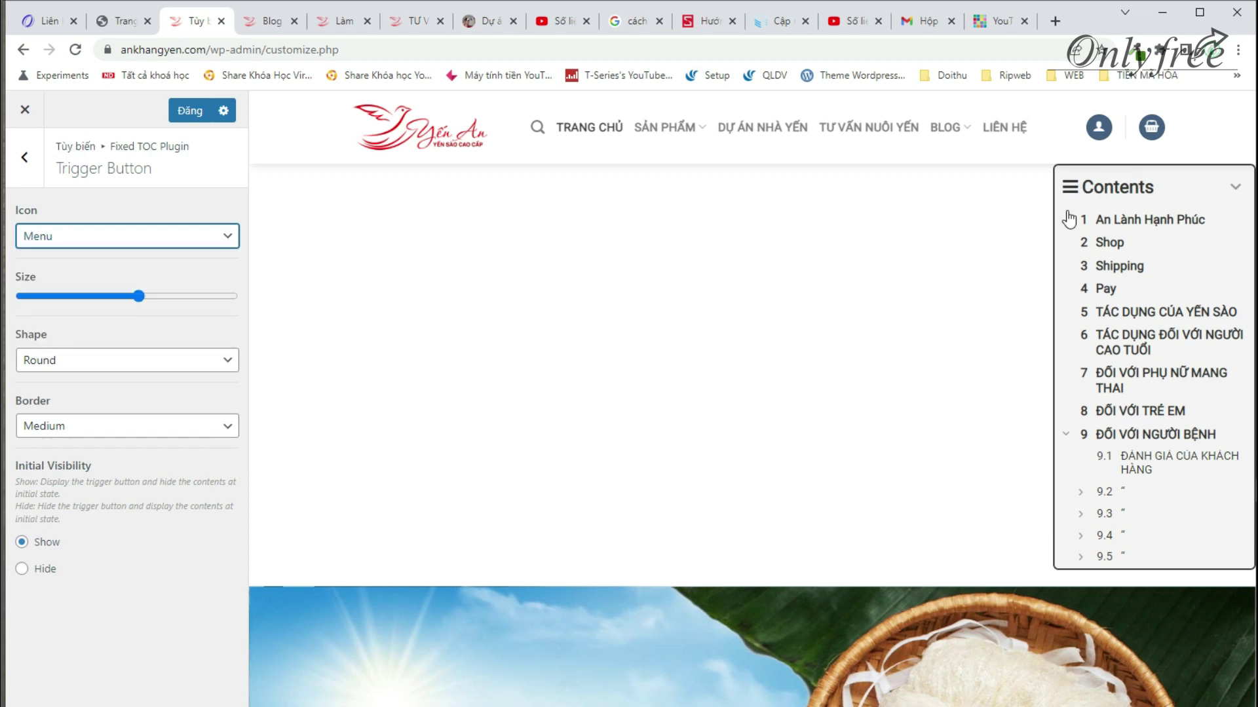
{"action": "key", "text": "Down"}
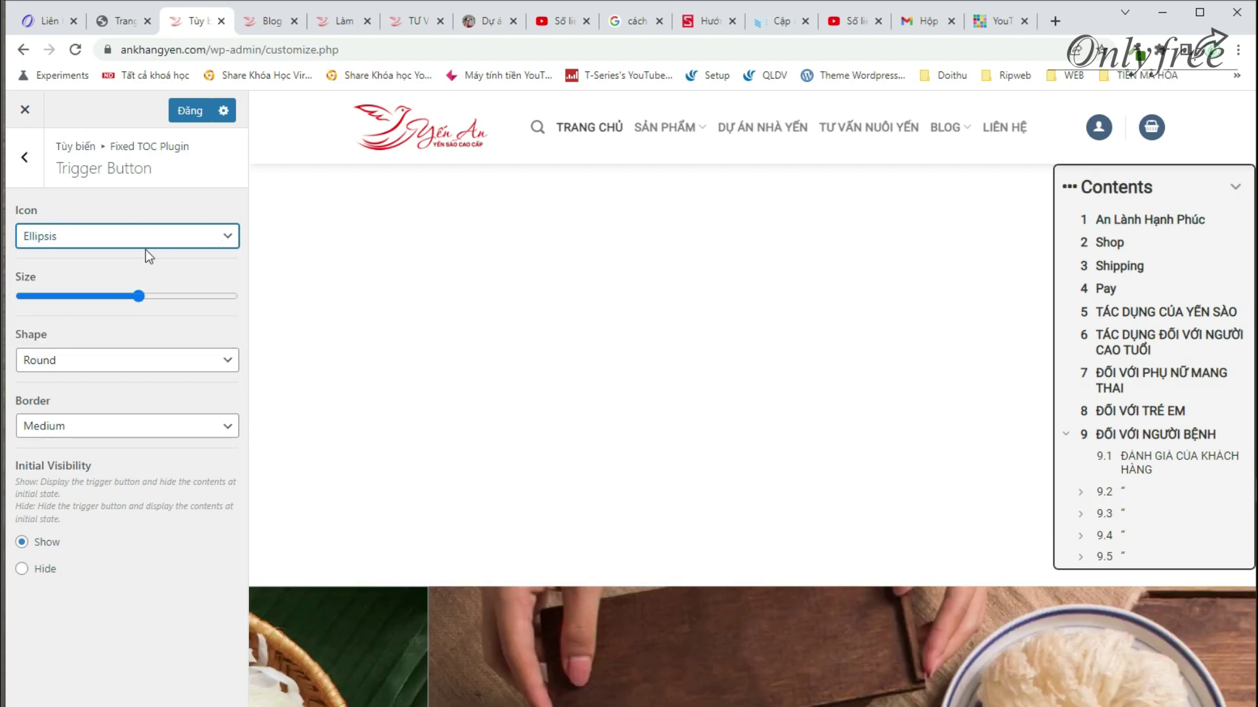
{"action": "left_click", "coordinate": [126, 242]}
{"action": "left_click", "coordinate": [65, 256]}
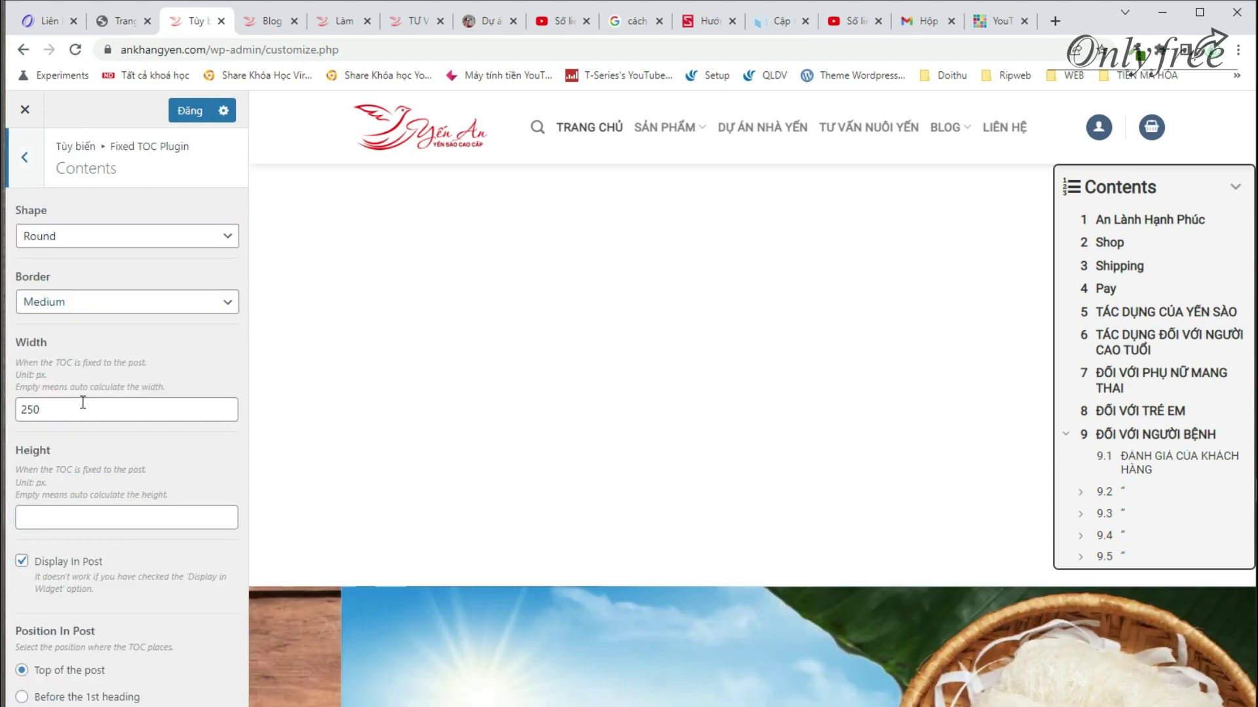
Step: In the Contents section, try different border thicknesses and set the border to Thin
{"action": "left_click", "coordinate": [83, 402]}
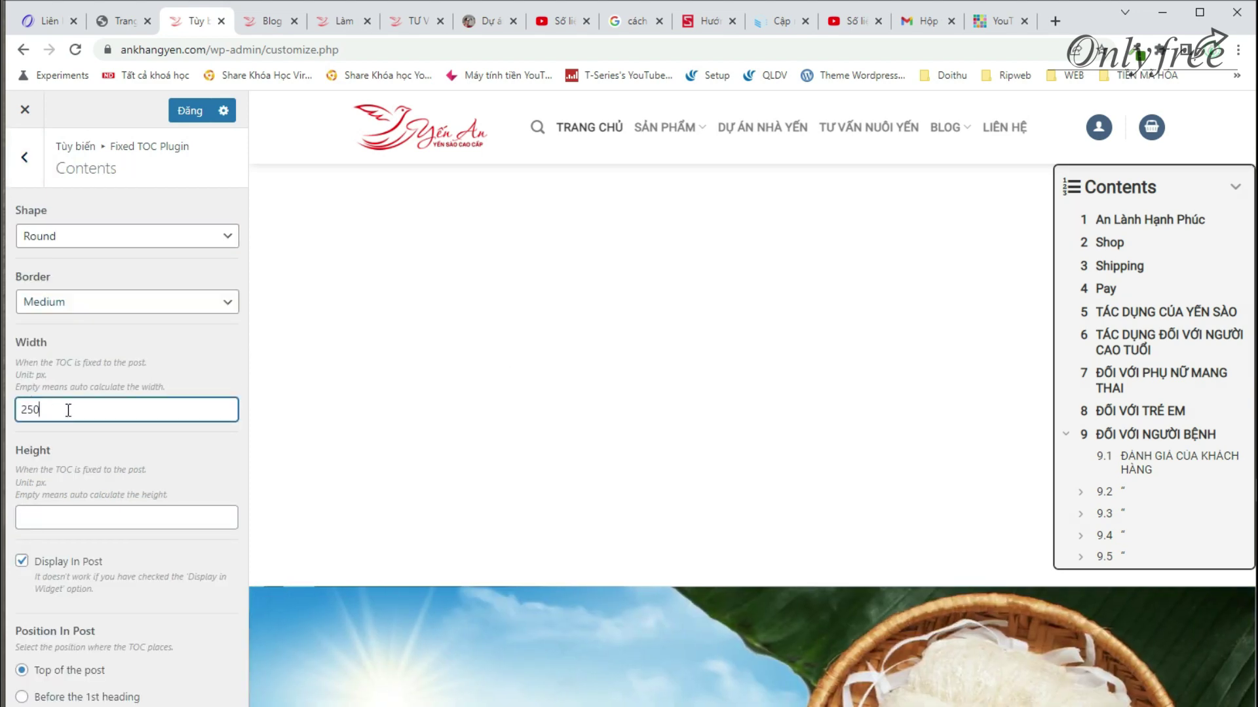
{"action": "left_click", "coordinate": [131, 303]}
{"action": "left_click", "coordinate": [76, 340]}
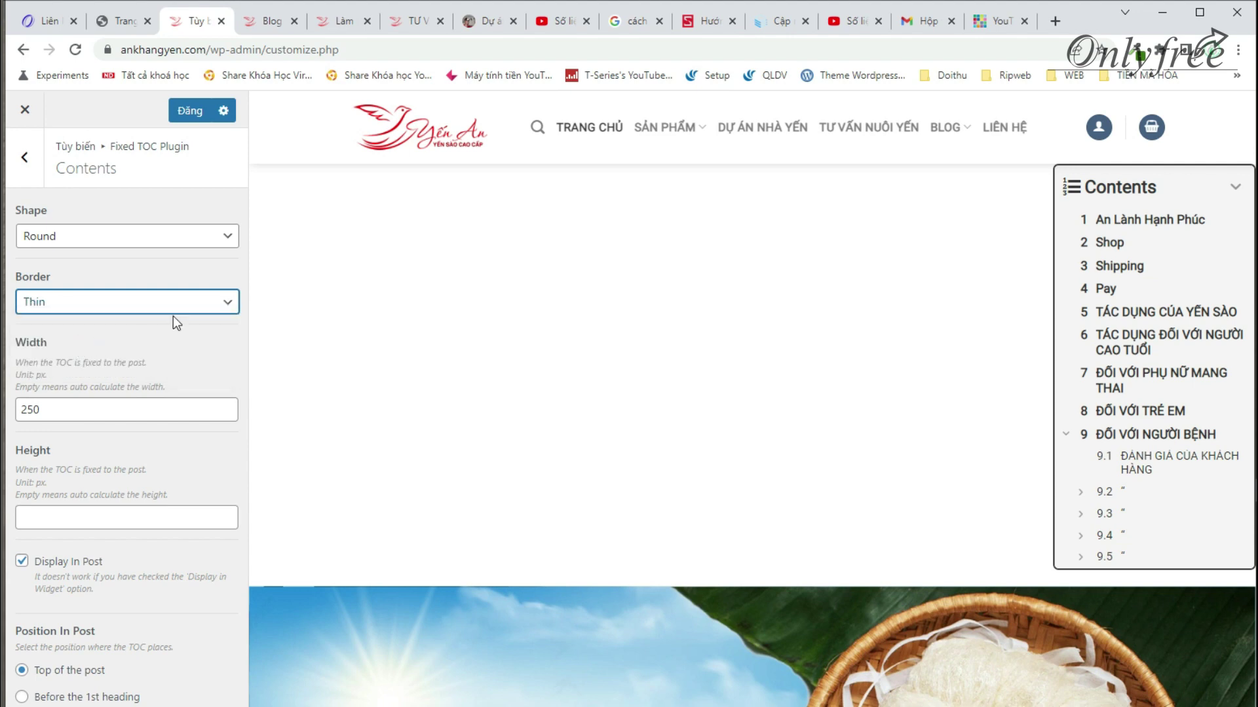
{"action": "left_click", "coordinate": [95, 301]}
{"action": "left_click", "coordinate": [65, 371]}
{"action": "left_click", "coordinate": [82, 313]}
{"action": "left_click", "coordinate": [81, 321]}
{"action": "left_click", "coordinate": [89, 296]}
{"action": "left_click", "coordinate": [92, 336]}
Step: Try the Square shape for the Contents box, set it back to Round, and point out the Width value
{"action": "left_click", "coordinate": [159, 236]}
{"action": "left_click", "coordinate": [105, 257]}
{"action": "left_click", "coordinate": [58, 236]}
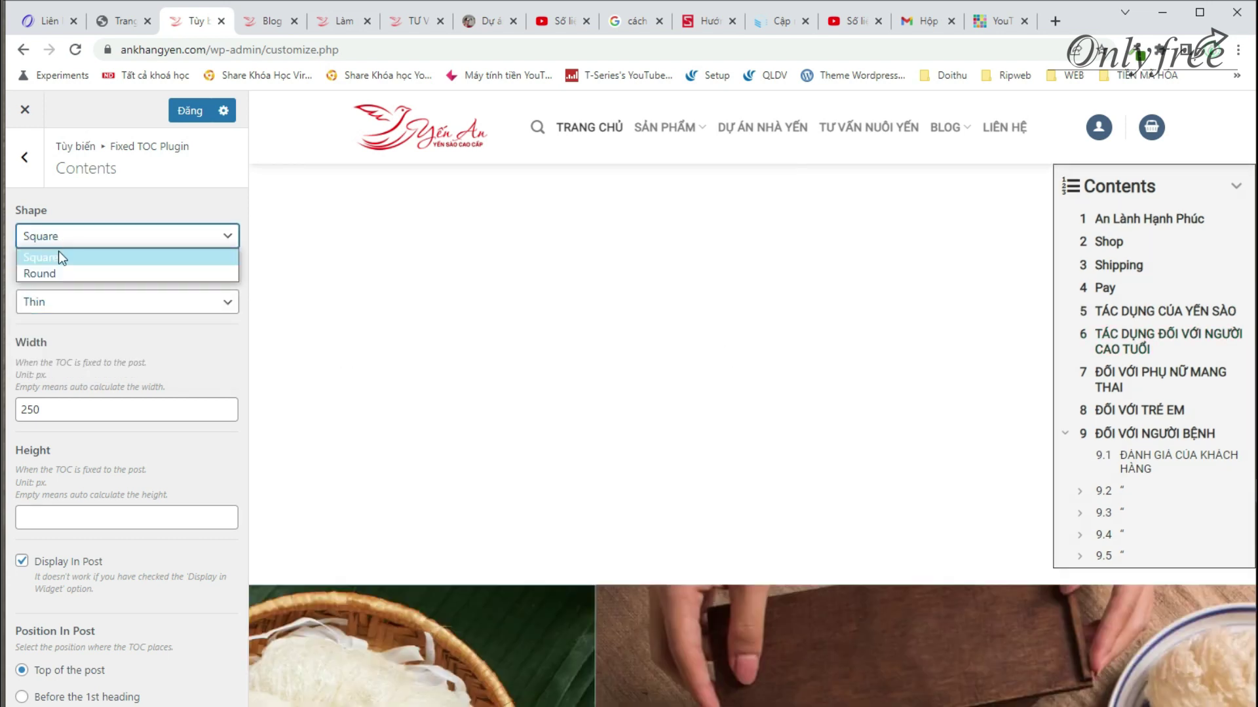
{"action": "left_click", "coordinate": [59, 272]}
{"action": "double_click", "coordinate": [32, 410]}
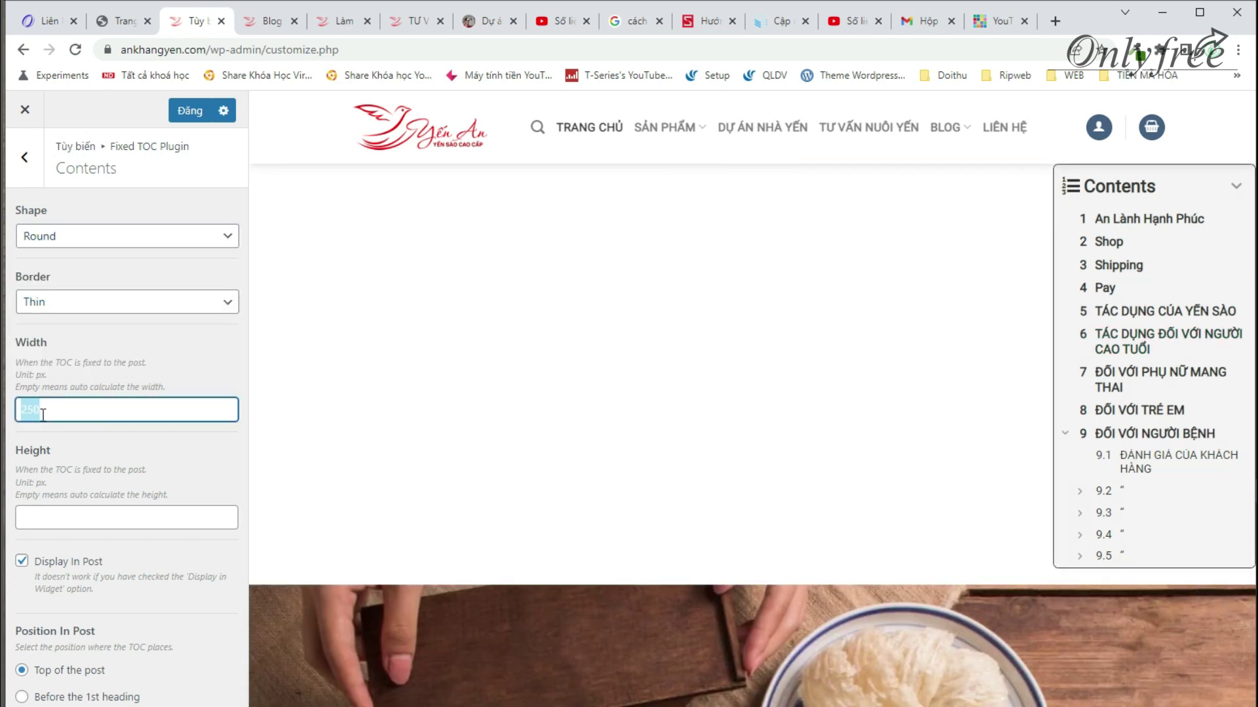
Step: Review the options in the Contents Header and Contents List sections and the remaining sections before Color Scheme
{"action": "left_click", "coordinate": [29, 177]}
{"action": "left_click", "coordinate": [98, 320]}
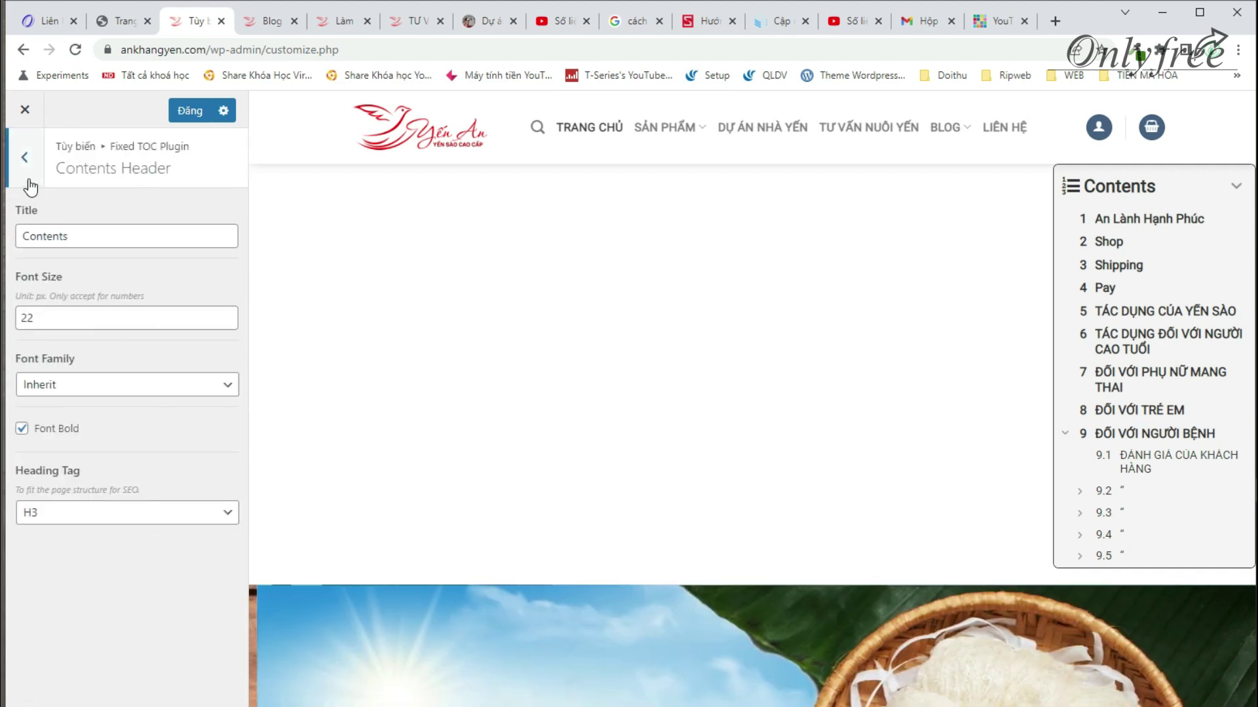
{"action": "left_click", "coordinate": [27, 181]}
{"action": "left_click", "coordinate": [77, 361]}
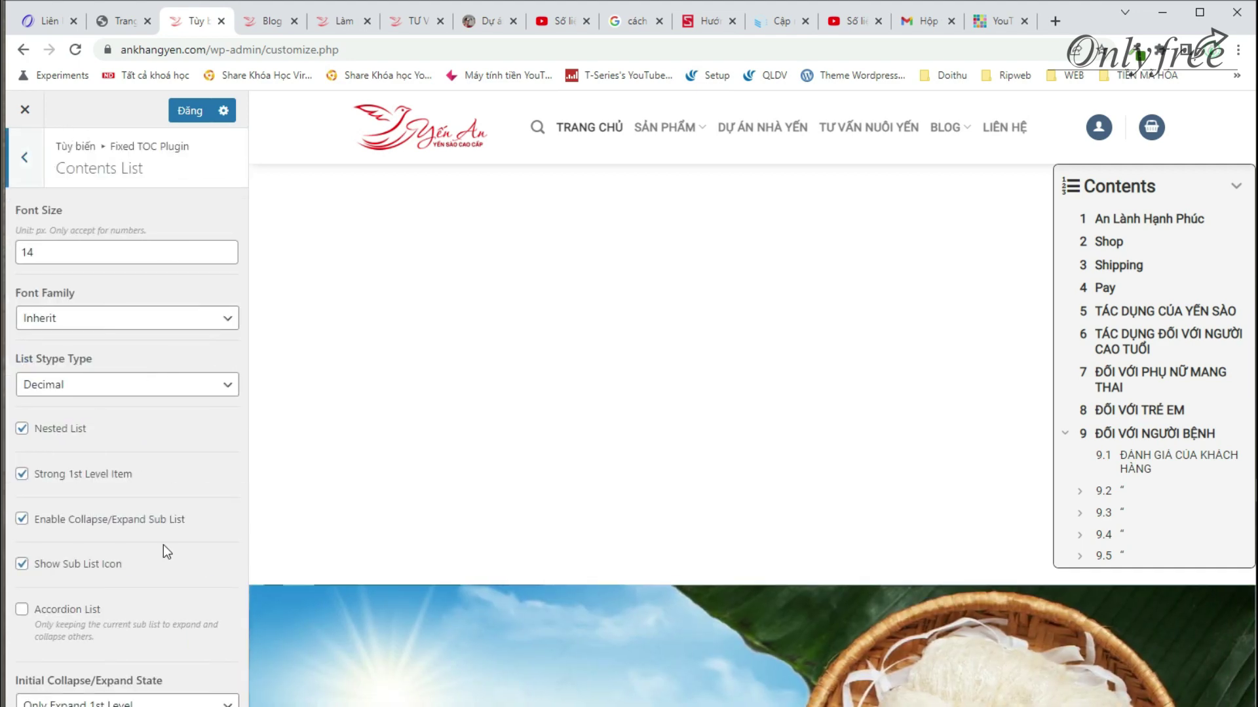
{"action": "left_click", "coordinate": [24, 158]}
{"action": "left_click", "coordinate": [26, 205]}
{"action": "left_click", "coordinate": [40, 288]}
{"action": "left_click", "coordinate": [46, 295]}
{"action": "left_click", "coordinate": [24, 157]}
Step: Look through the Color Scheme options, from the trigger button to the contents links, and view the Customize CSS section
{"action": "left_click", "coordinate": [55, 242]}
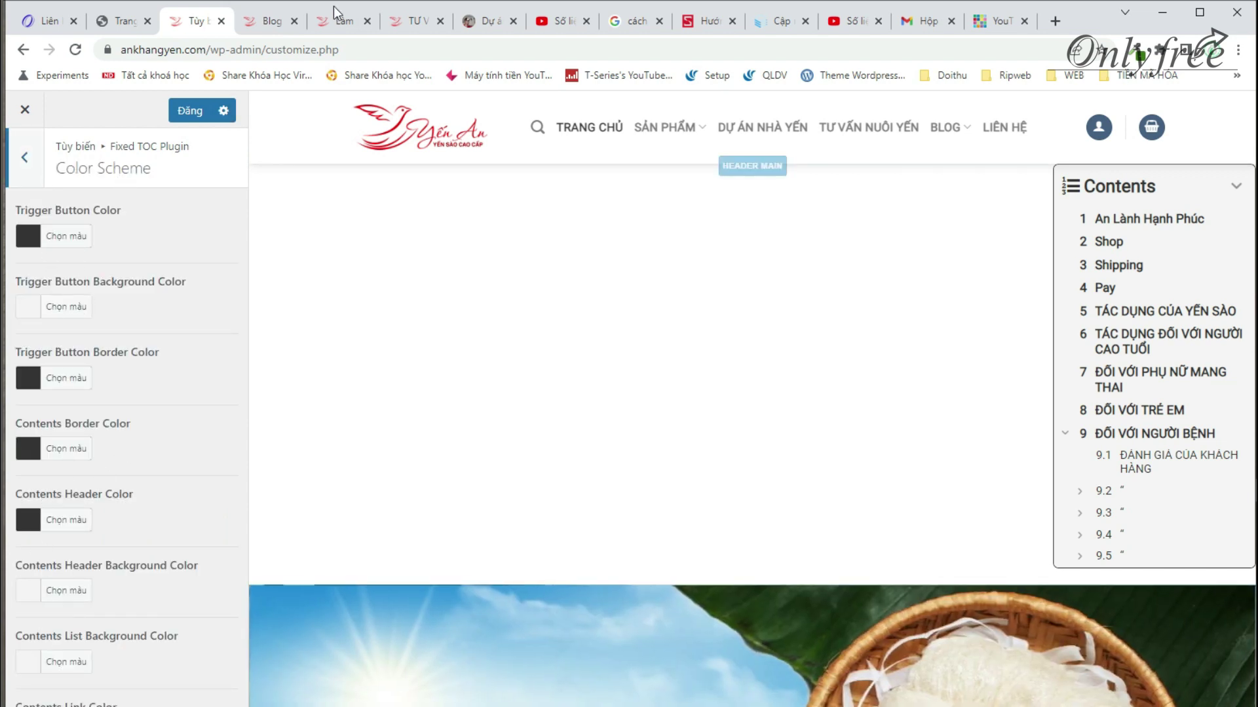
{"action": "left_click", "coordinate": [495, 267]}
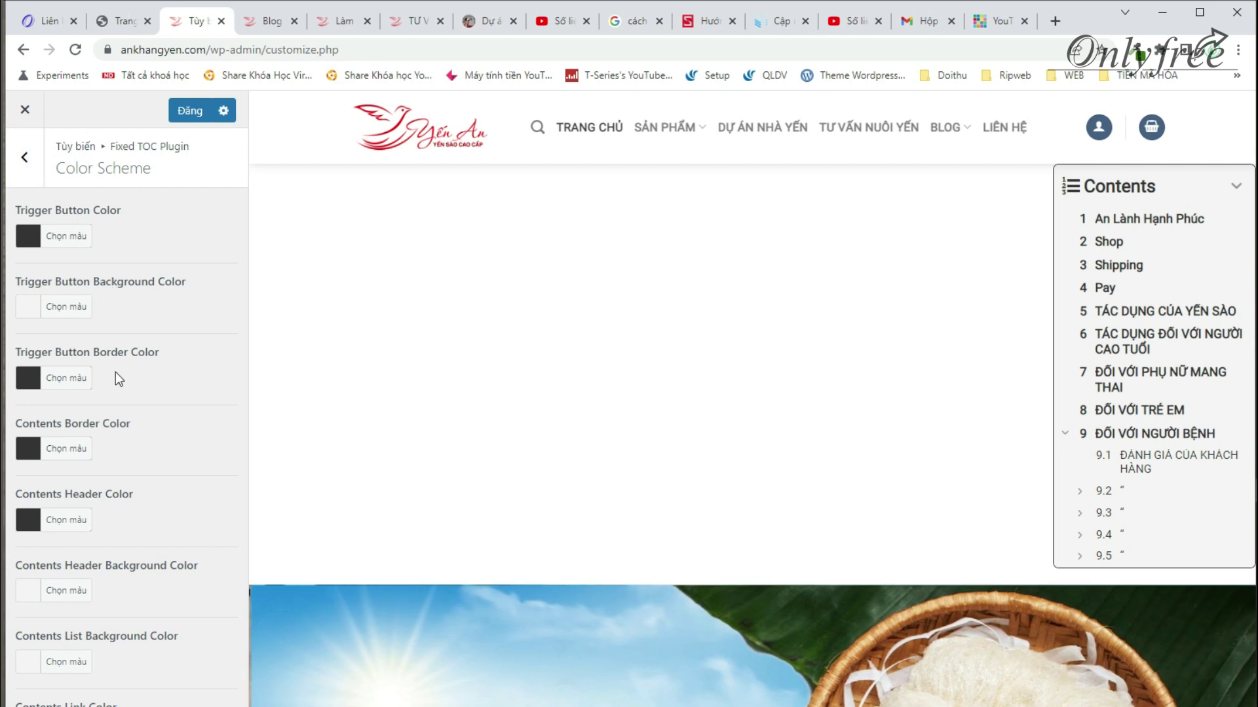
{"action": "scroll", "coordinate": [36, 523], "scroll_direction": "down", "scroll_amount": 2}
{"action": "scroll", "coordinate": [51, 544], "scroll_direction": "down", "scroll_amount": 2}
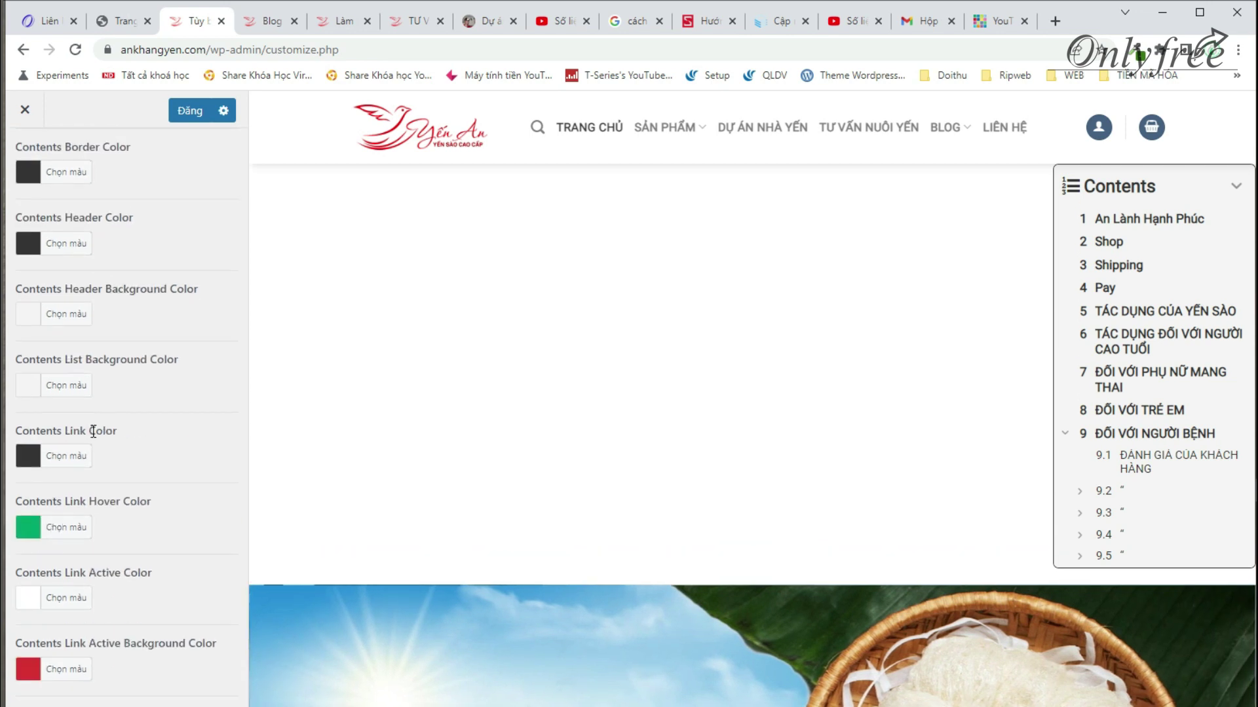
{"action": "scroll", "coordinate": [88, 581], "scroll_direction": "up", "scroll_amount": 4}
{"action": "left_click", "coordinate": [29, 160]}
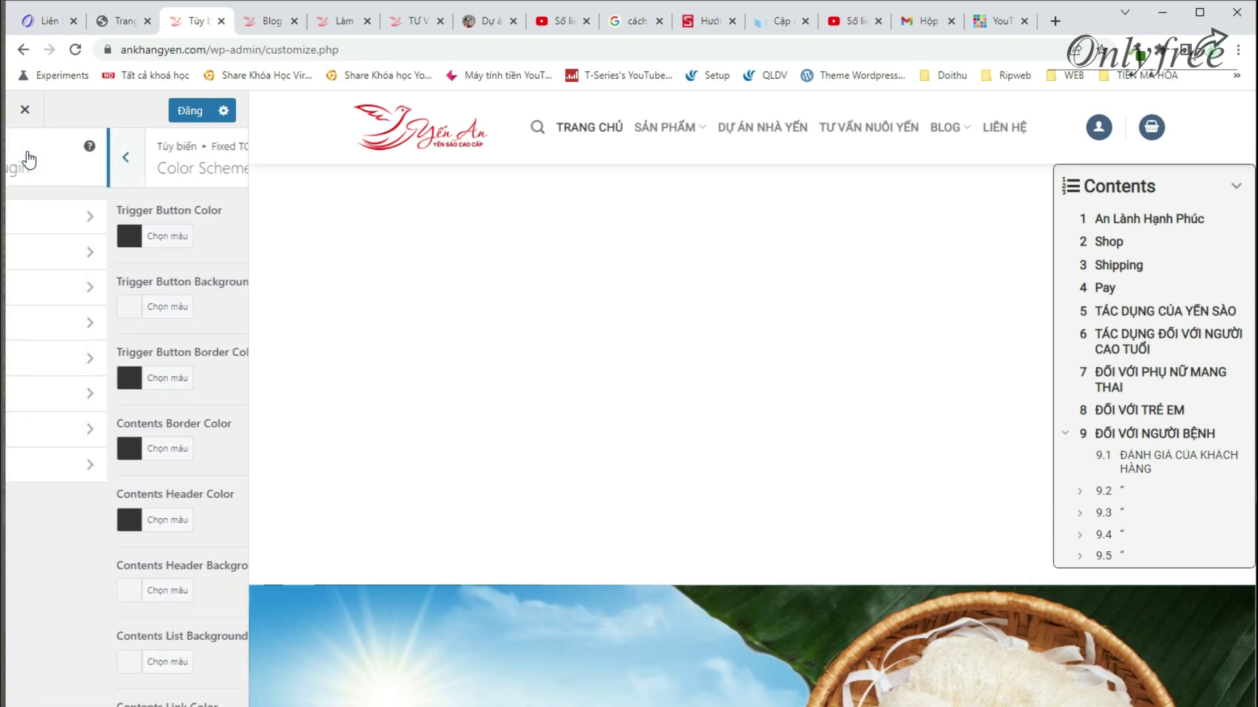
{"action": "left_click", "coordinate": [104, 471]}
{"action": "left_click", "coordinate": [83, 259]}
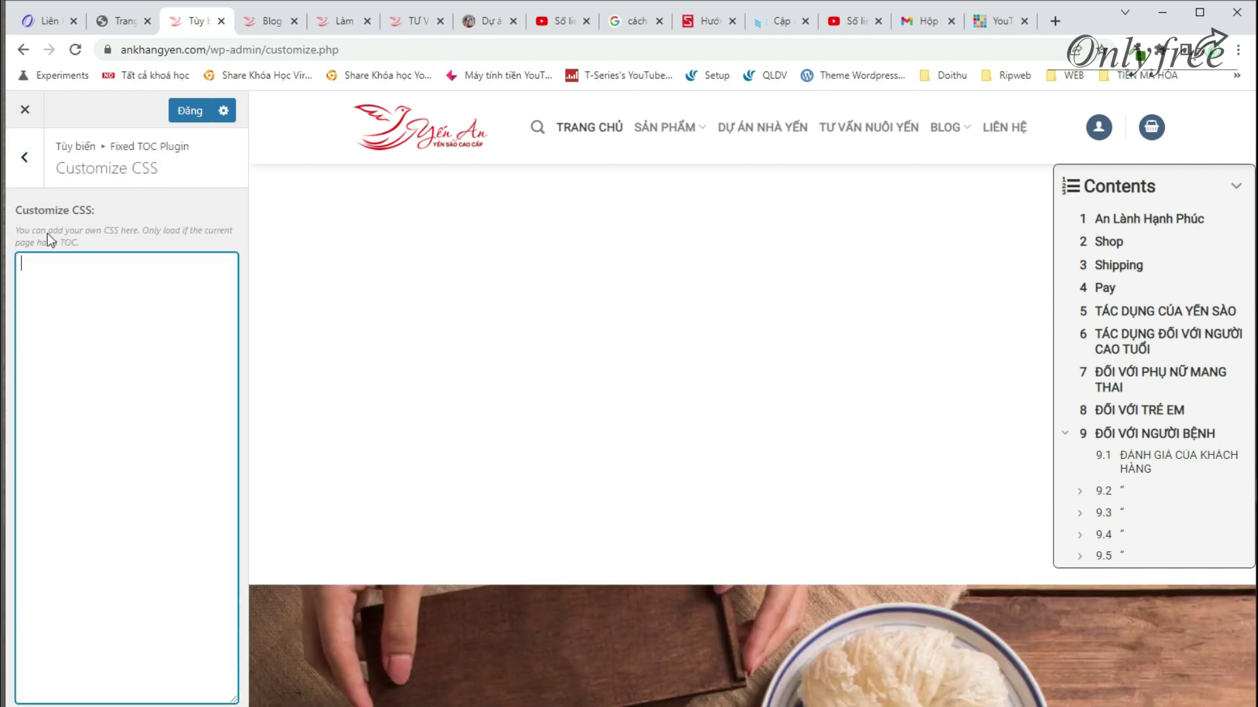
{"action": "left_click", "coordinate": [24, 157]}
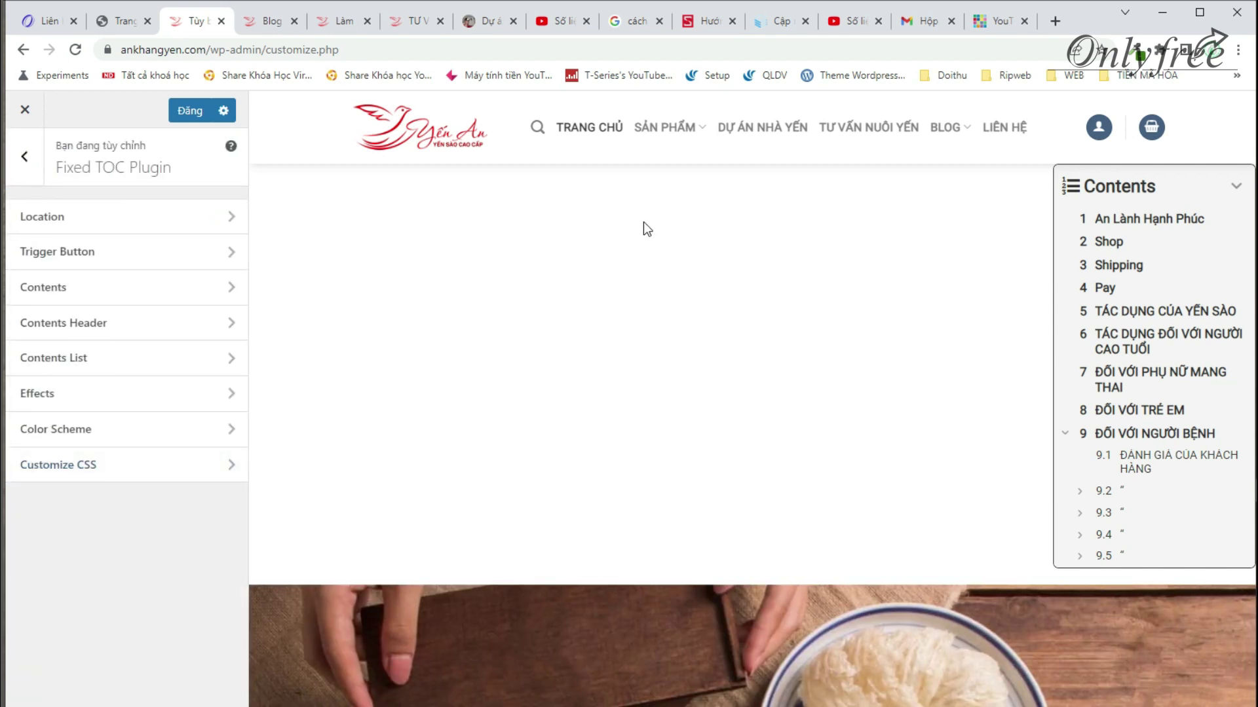
Step: Leave the Customizer without publishing the changes and open the list of all posts (Bài viết)
{"action": "left_click", "coordinate": [29, 153]}
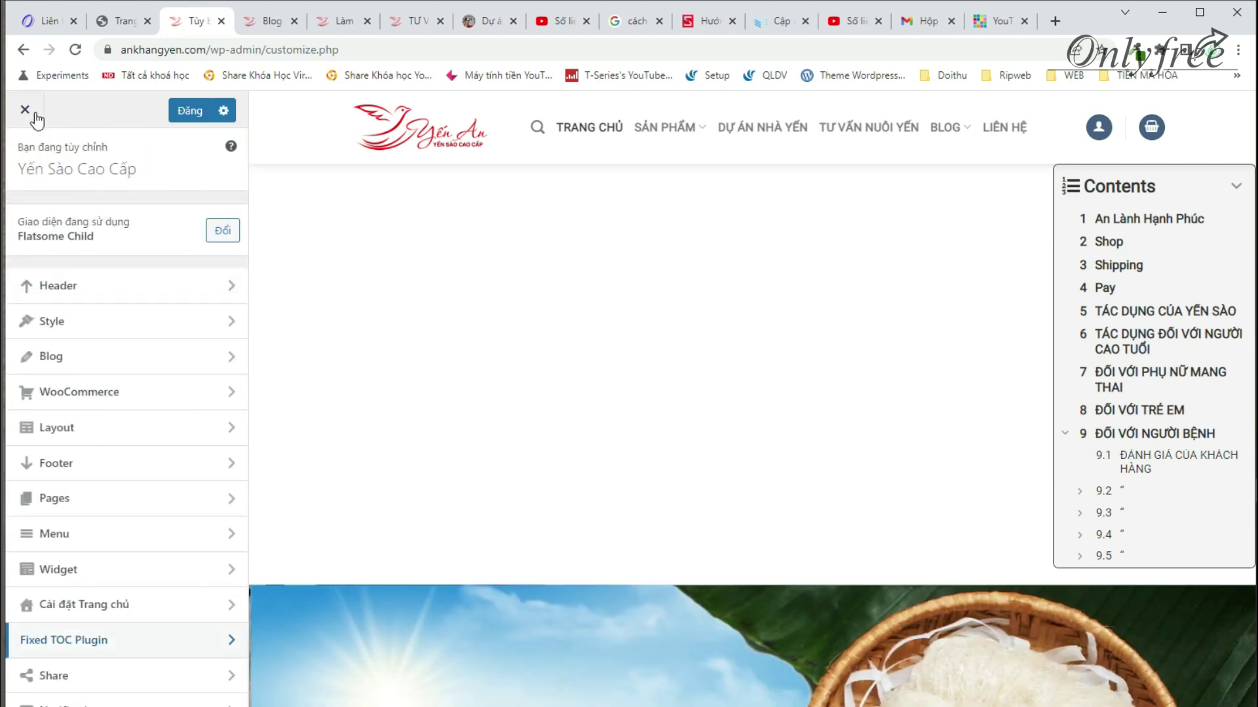
{"action": "left_click", "coordinate": [25, 109]}
{"action": "left_click", "coordinate": [735, 158]}
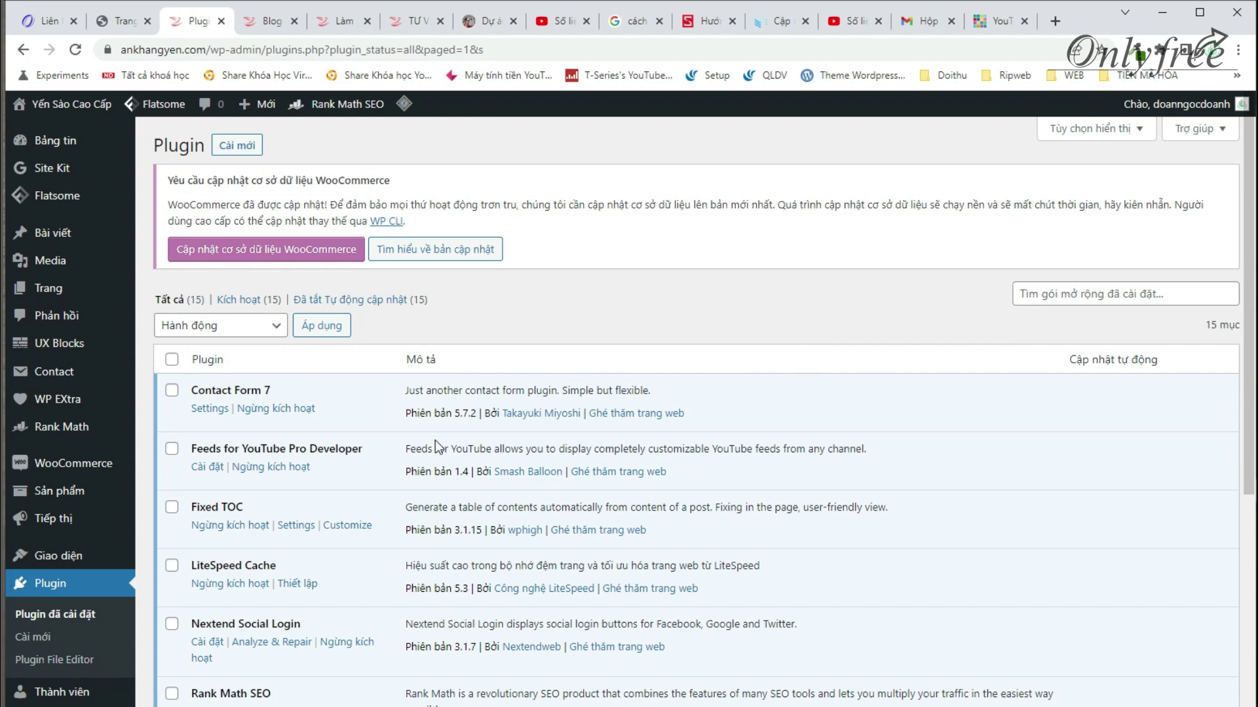
{"action": "left_click", "coordinate": [40, 231]}
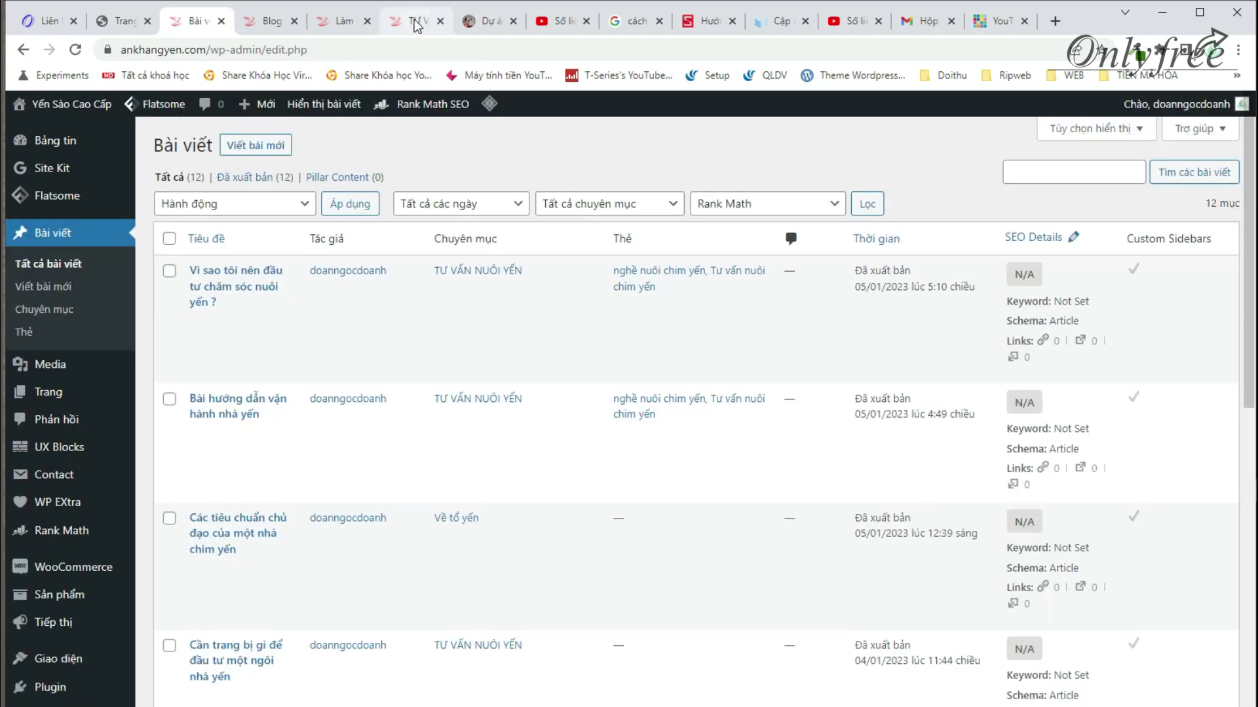
Step: Switch to the published post "Làm sao phân biệt được yến thật yến giả" and highlight its title
{"action": "left_click", "coordinate": [411, 21]}
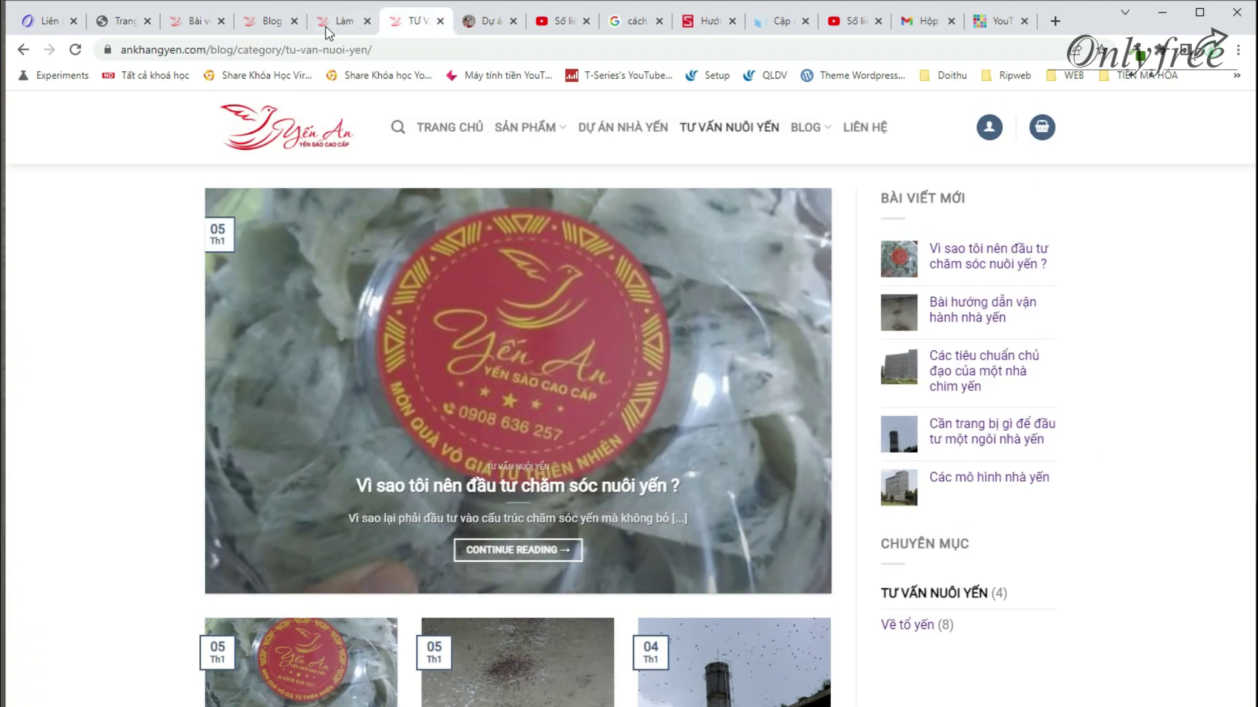
{"action": "left_click", "coordinate": [341, 22]}
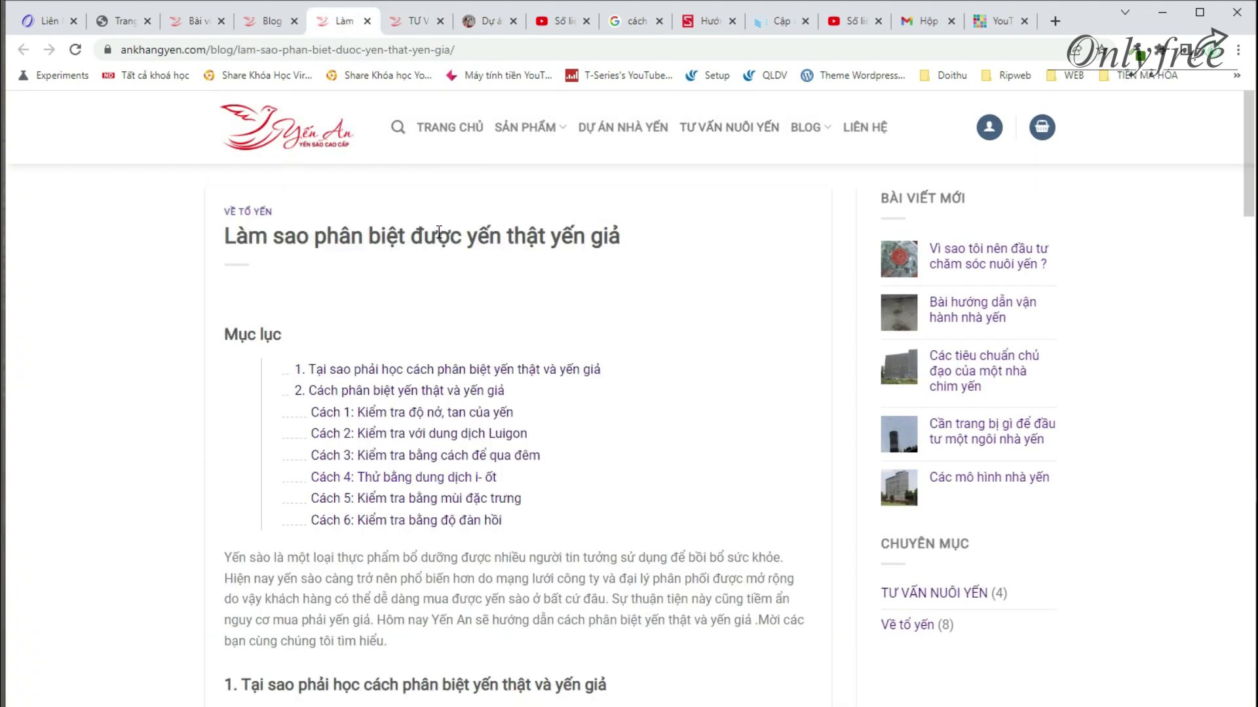
{"action": "double_click", "coordinate": [439, 232]}
{"action": "triple_click", "coordinate": [340, 236]}
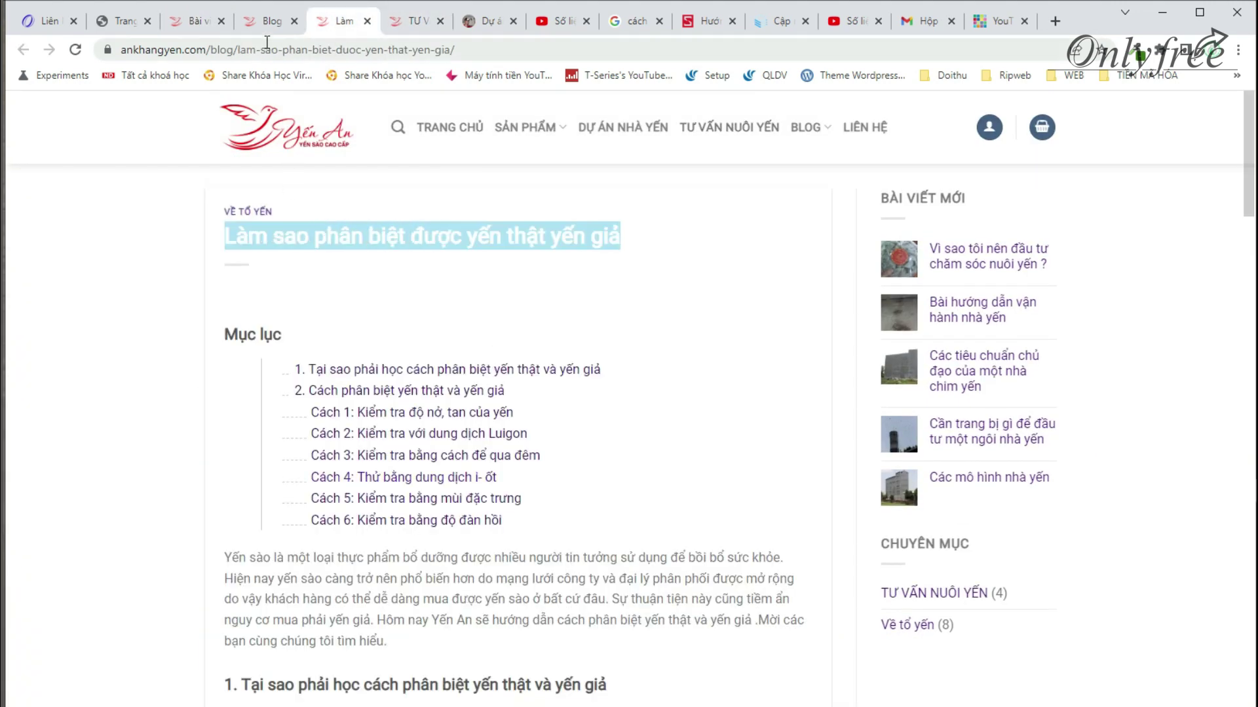
Step: Find "Làm sao phân biệt được yến thật yến giả" in the admin post list and open it for editing
{"action": "left_click", "coordinate": [122, 21]}
{"action": "left_click", "coordinate": [190, 20]}
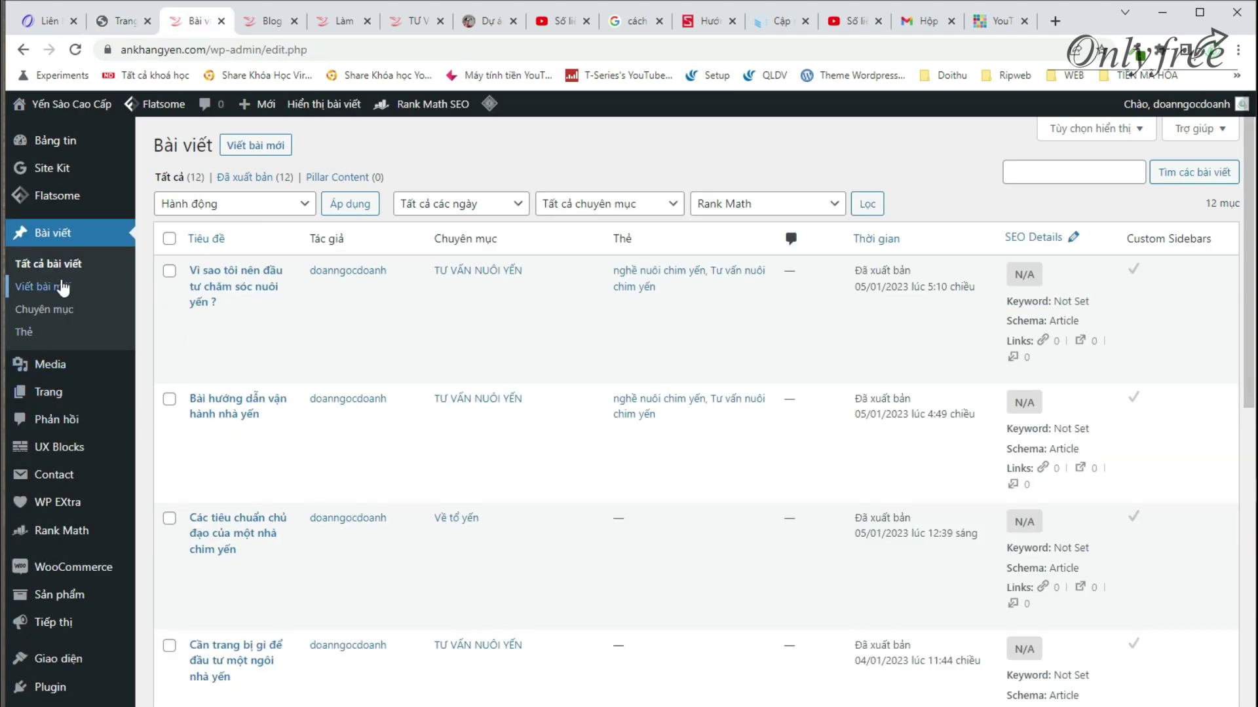
{"action": "scroll", "coordinate": [252, 475], "scroll_direction": "down", "scroll_amount": 12}
{"action": "scroll", "coordinate": [252, 482], "scroll_direction": "down", "scroll_amount": 5}
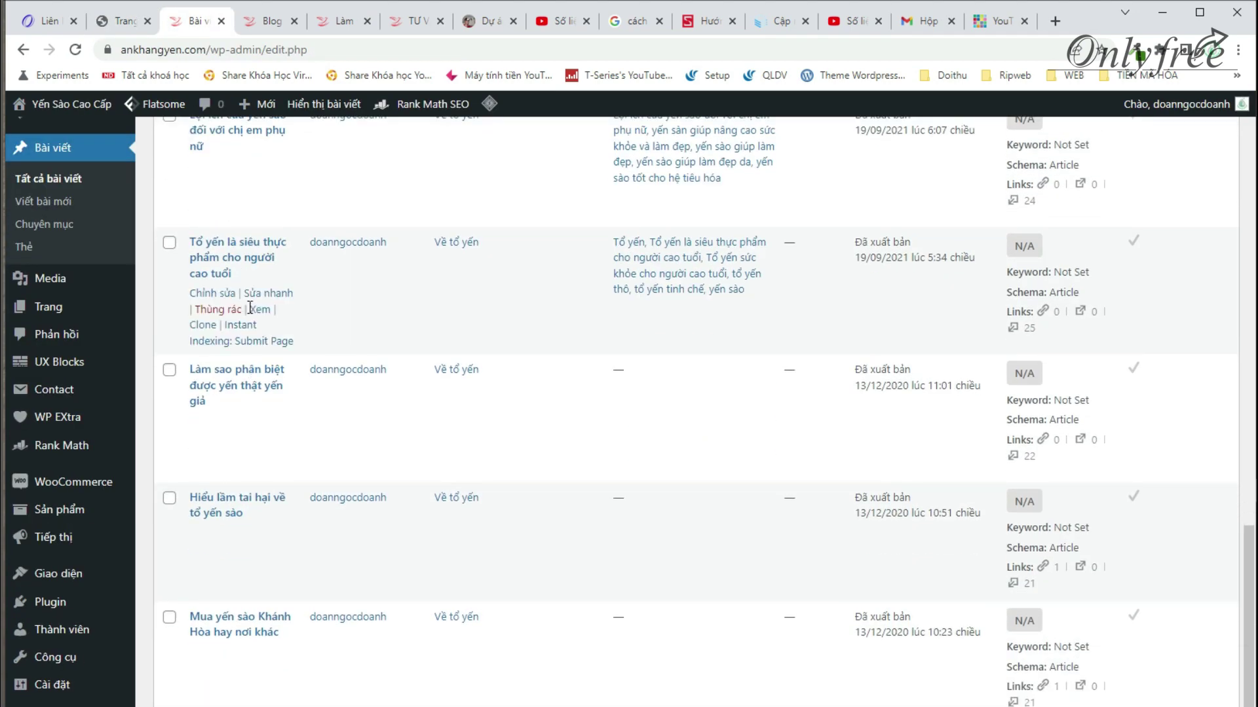
{"action": "left_click", "coordinate": [219, 424]}
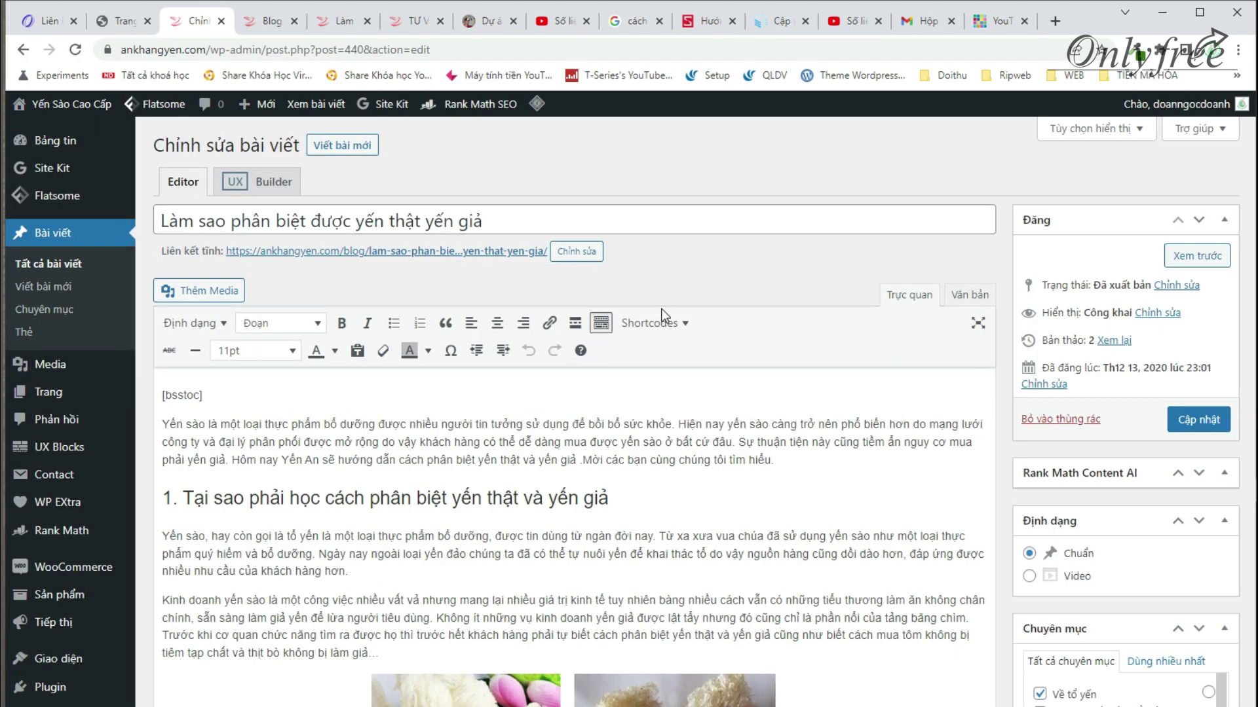
Step: Highlight the [bsstoc] shortcode at the beginning of the post content
{"action": "scroll", "coordinate": [619, 484], "scroll_direction": "down", "scroll_amount": 7}
{"action": "scroll", "coordinate": [532, 392], "scroll_direction": "up", "scroll_amount": 6}
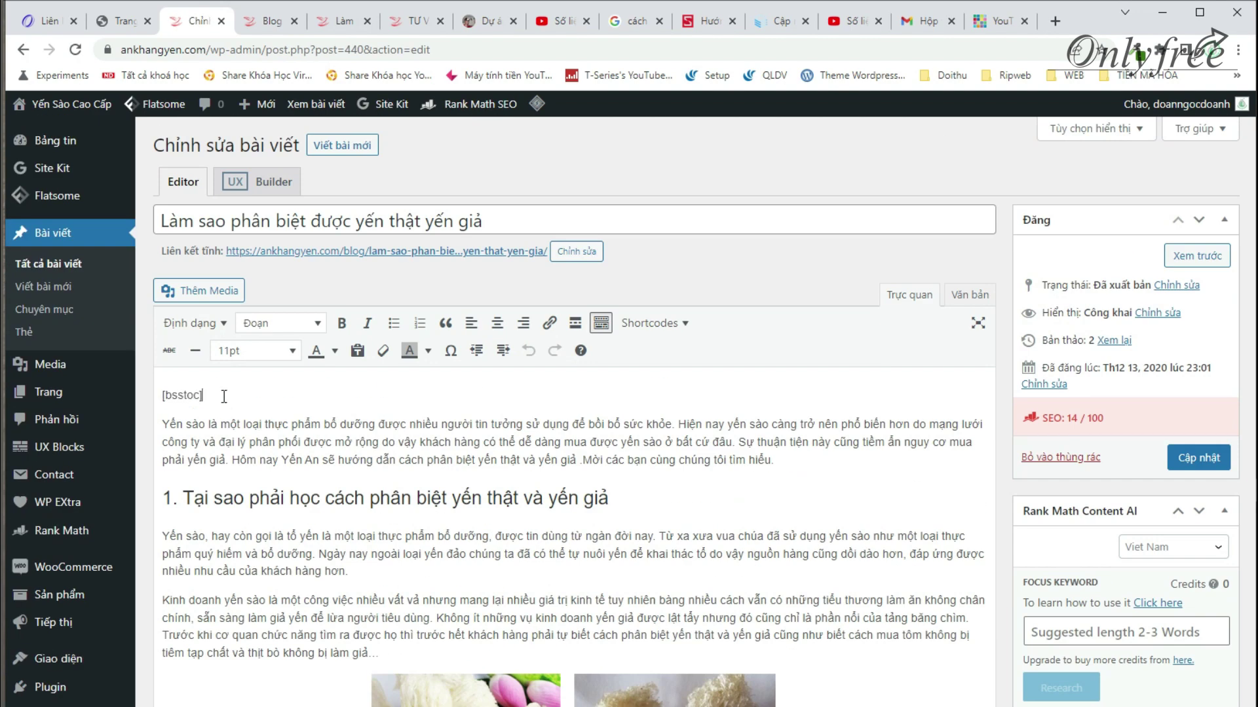
{"action": "left_click_drag", "start_coordinate": [290, 391], "coordinate": [154, 385]}
{"action": "key", "text": "Delete"}
Step: Go to the Fixed TOC box below the post content and try its Disable/Enable switch
{"action": "scroll", "coordinate": [266, 376], "scroll_direction": "down", "scroll_amount": 7}
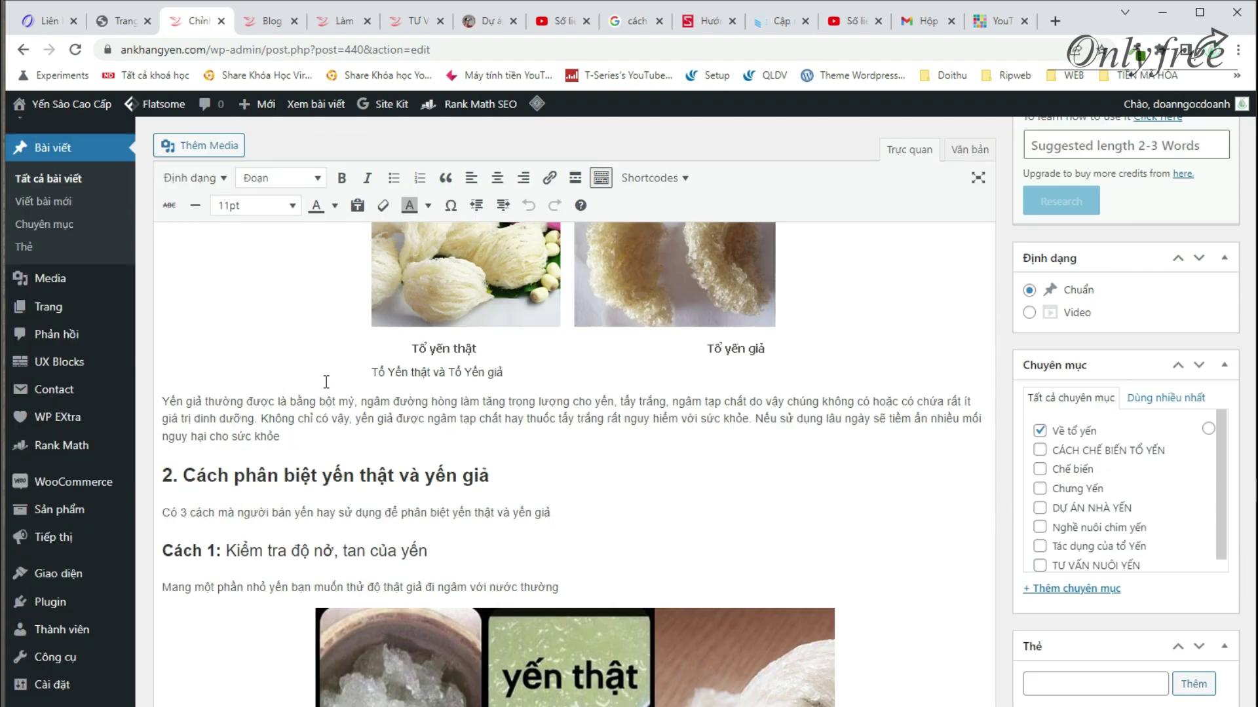
{"action": "scroll", "coordinate": [414, 480], "scroll_direction": "down", "scroll_amount": 15}
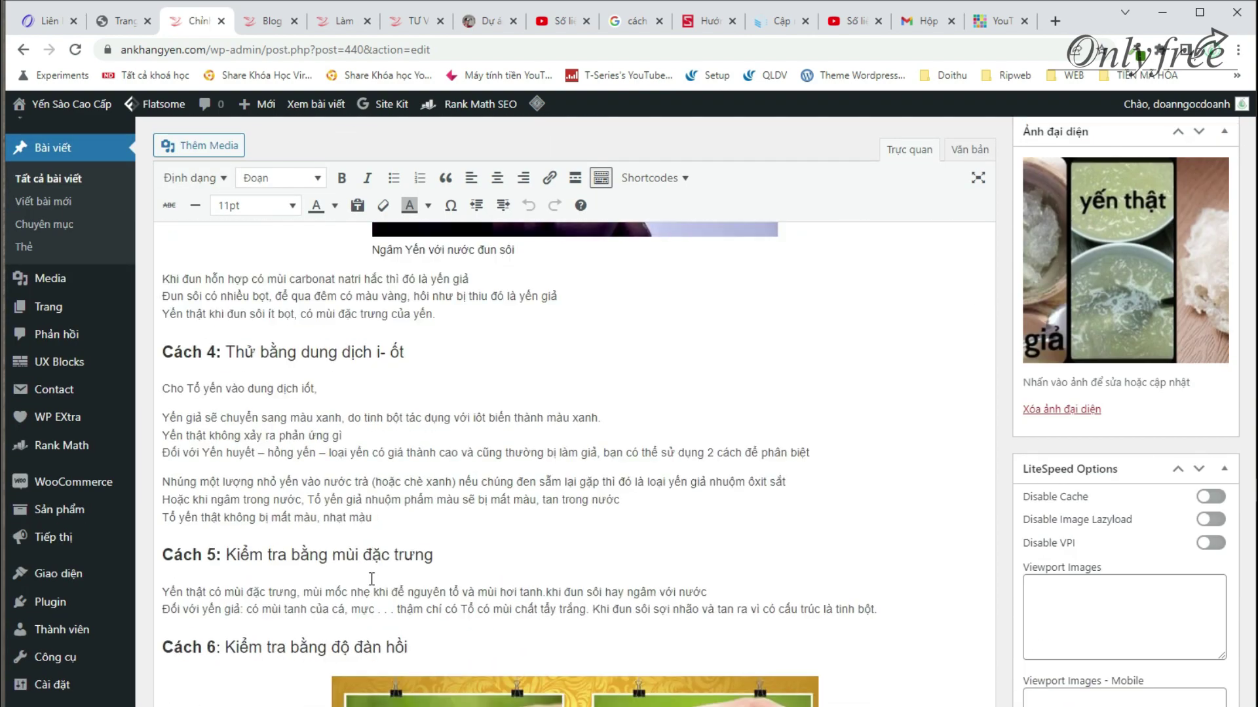
{"action": "scroll", "coordinate": [372, 576], "scroll_direction": "up", "scroll_amount": 5}
{"action": "scroll", "coordinate": [357, 540], "scroll_direction": "down", "scroll_amount": 15}
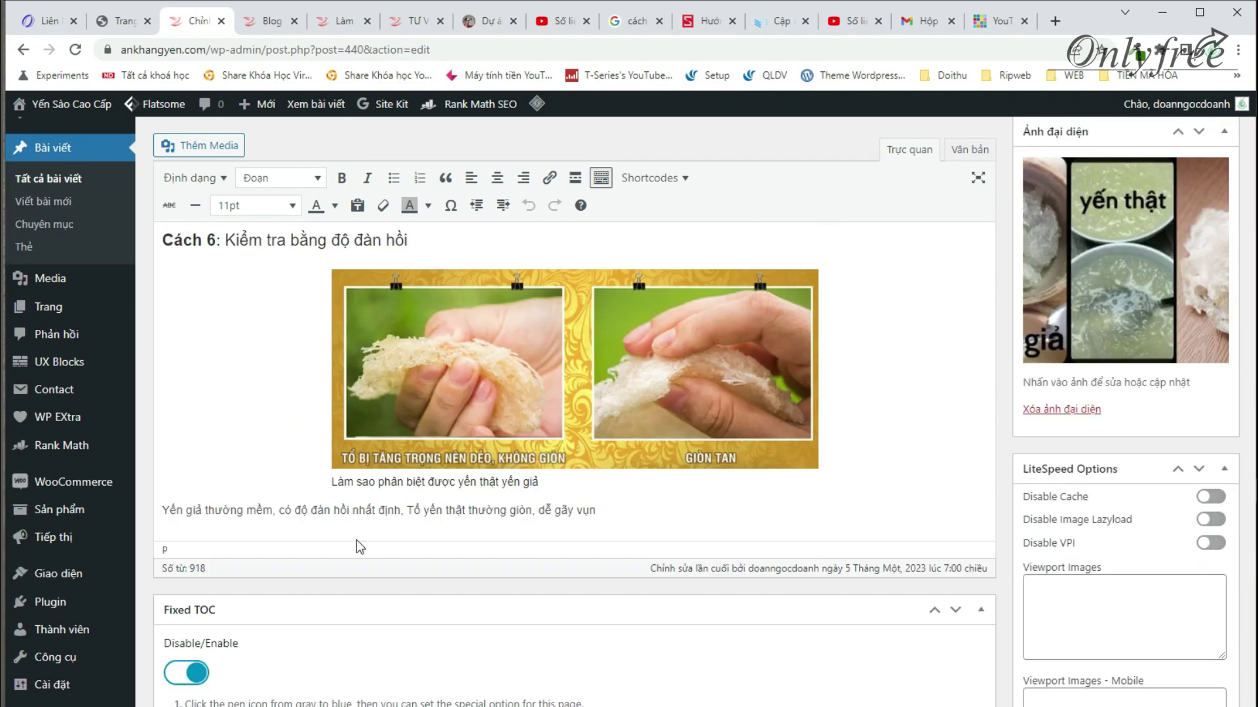
{"action": "scroll", "coordinate": [268, 360], "scroll_direction": "up", "scroll_amount": 6}
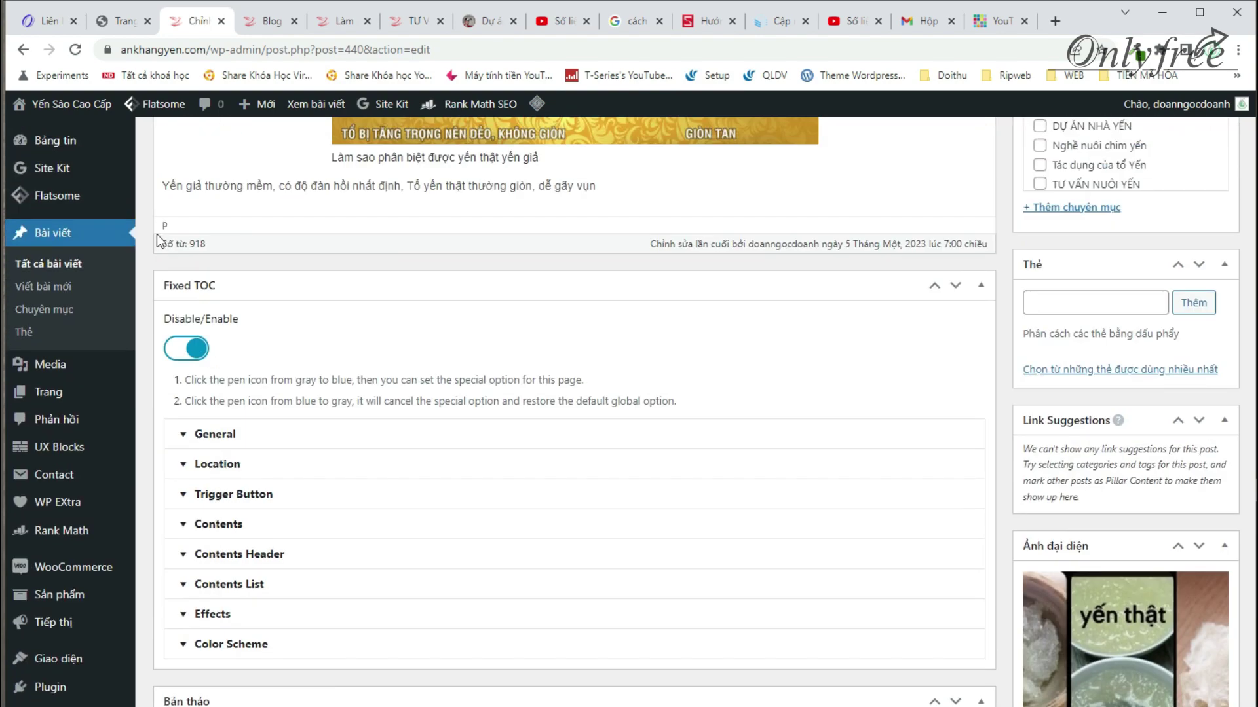
{"action": "left_click", "coordinate": [183, 350]}
{"action": "left_click", "coordinate": [184, 353]}
{"action": "left_click", "coordinate": [183, 352]}
{"action": "scroll", "coordinate": [524, 331], "scroll_direction": "up", "scroll_amount": 6}
{"action": "scroll", "coordinate": [197, 459], "scroll_direction": "down", "scroll_amount": 5}
{"action": "left_click", "coordinate": [185, 429]}
{"action": "left_click", "coordinate": [184, 429]}
Step: Return to the highlighted [bsstoc] shortcode and look through the post content beneath it
{"action": "scroll", "coordinate": [761, 308], "scroll_direction": "up", "scroll_amount": 10}
{"action": "scroll", "coordinate": [760, 308], "scroll_direction": "up", "scroll_amount": 10}
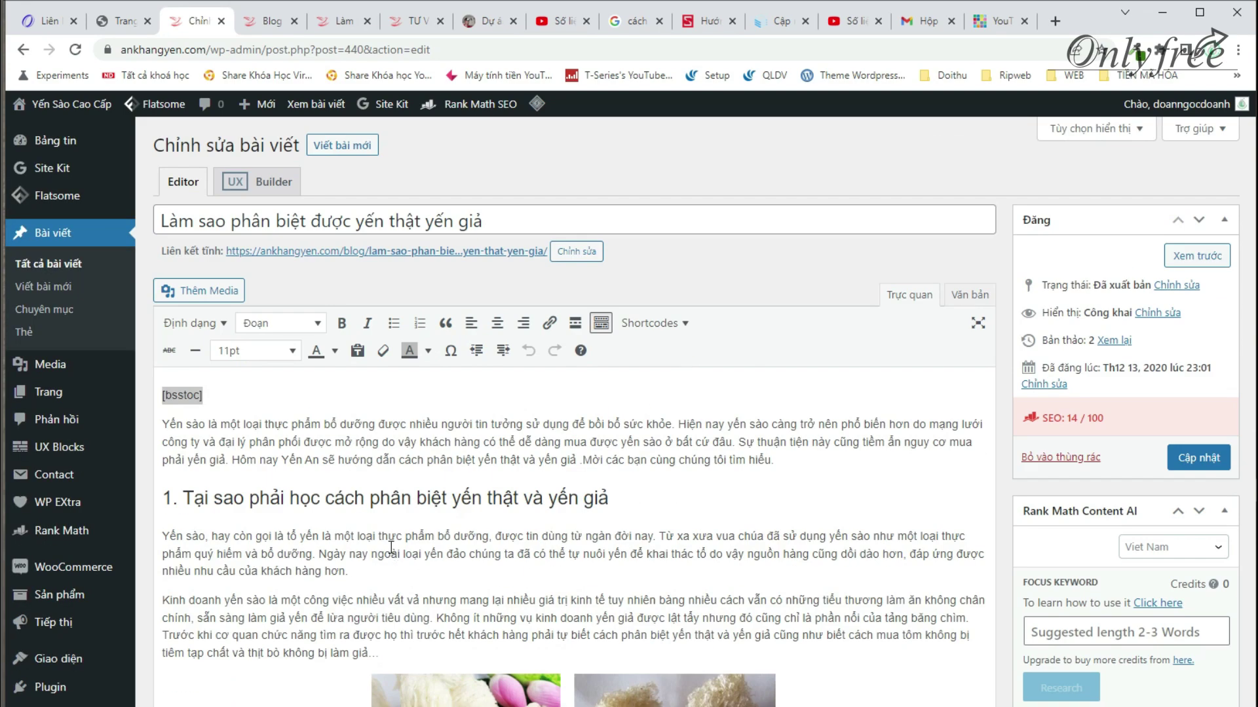
{"action": "scroll", "coordinate": [409, 450], "scroll_direction": "down", "scroll_amount": 20}
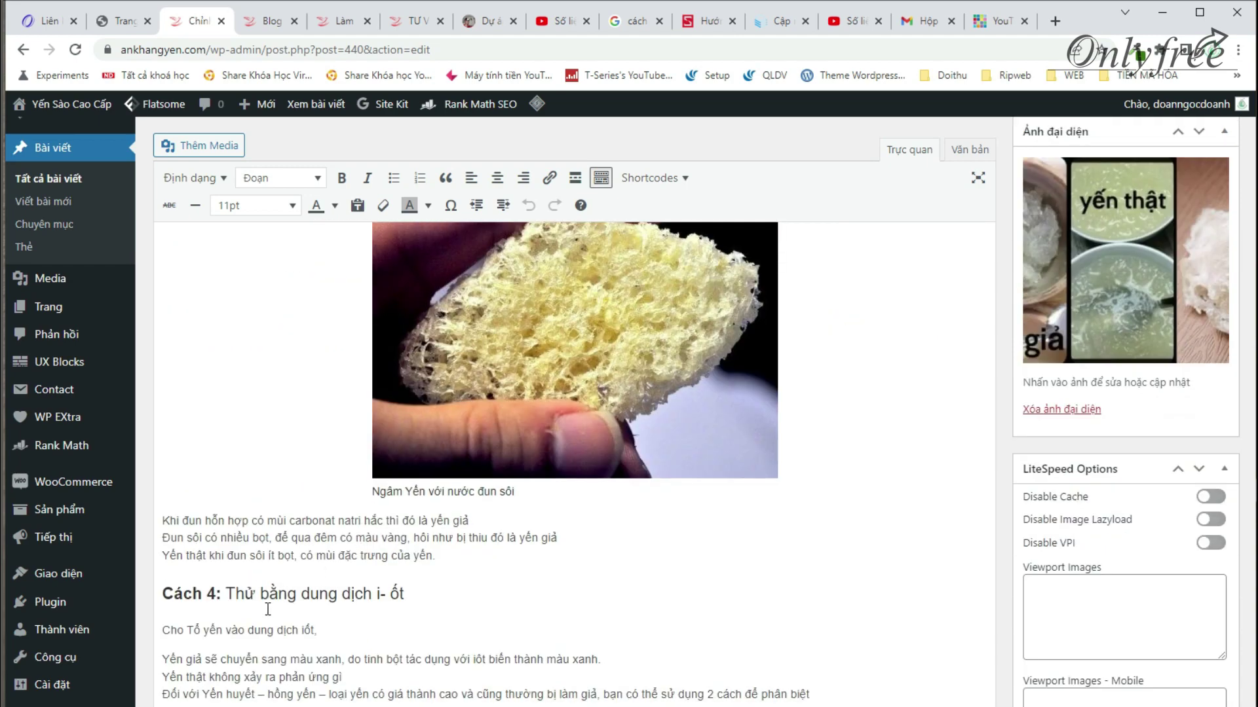
Step: Format the line "Cho Tổ yến vào dung dịch iốt," under Cách 4 as Tiêu đề 4
{"action": "scroll", "coordinate": [268, 609], "scroll_direction": "down", "scroll_amount": 7}
{"action": "scroll", "coordinate": [268, 524], "scroll_direction": "up", "scroll_amount": 5}
{"action": "triple_click", "coordinate": [259, 468]}
{"action": "left_click", "coordinate": [287, 190]}
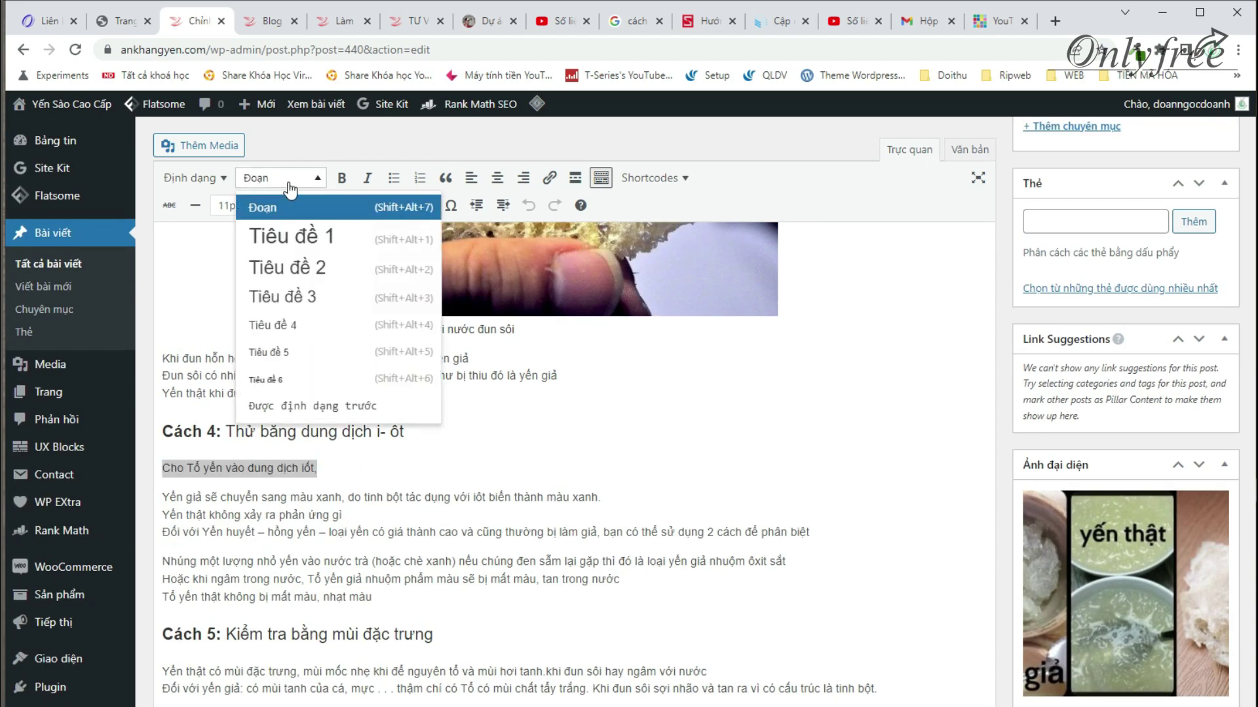
{"action": "left_click", "coordinate": [288, 324]}
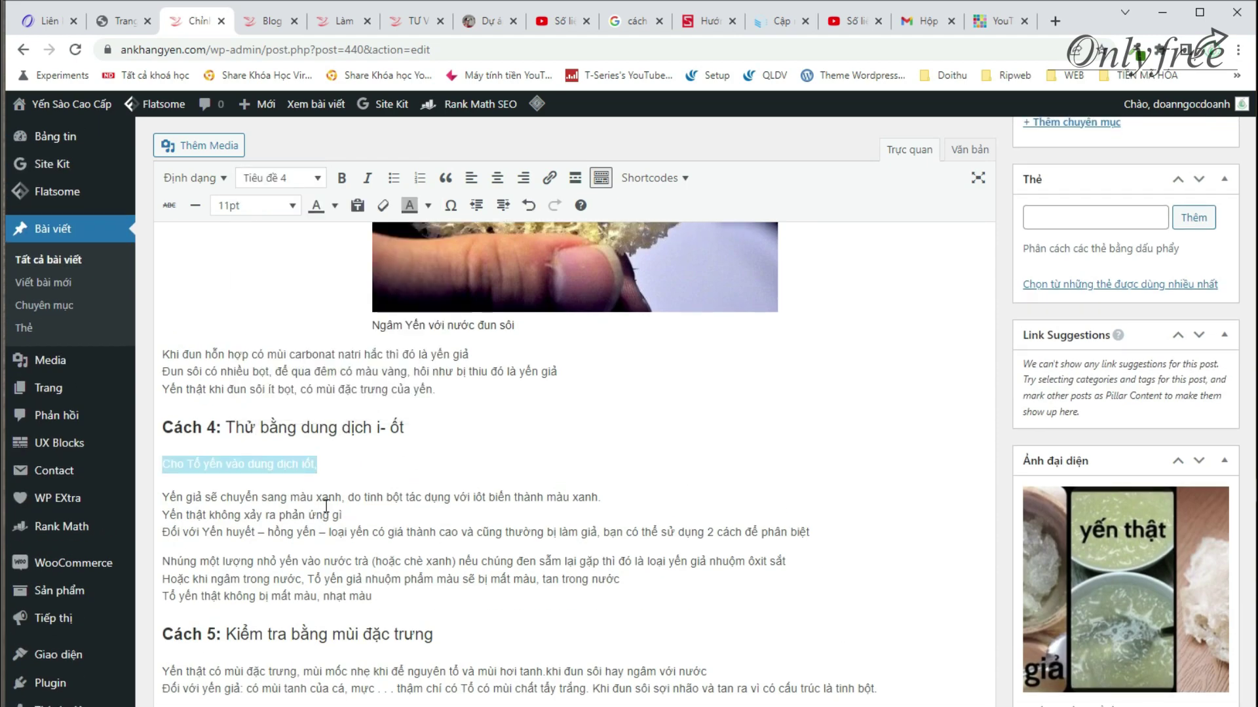
{"action": "left_click", "coordinate": [259, 465]}
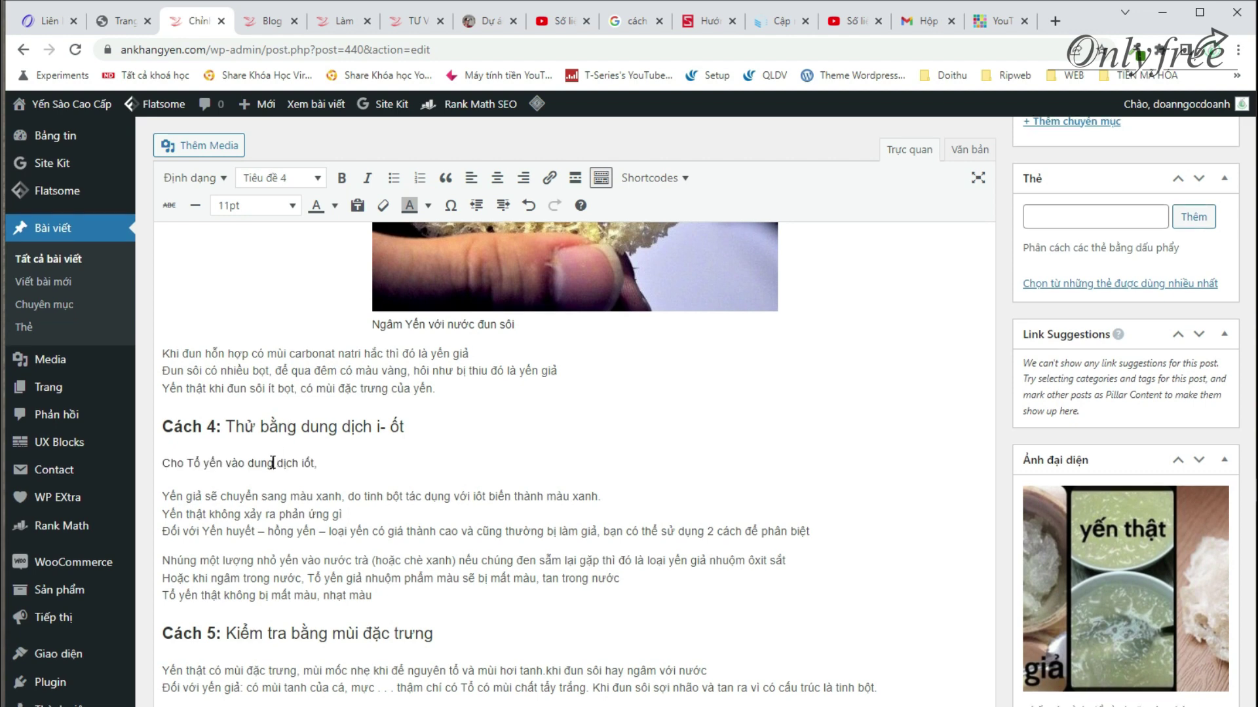
Step: Format the closing paragraph beneath the Cách 6 image, starting "Yến giả thường mềm", as Tiêu đề 4
{"action": "scroll", "coordinate": [272, 457], "scroll_direction": "down", "scroll_amount": 4}
{"action": "scroll", "coordinate": [312, 428], "scroll_direction": "down", "scroll_amount": 4}
{"action": "left_click", "coordinate": [277, 503]}
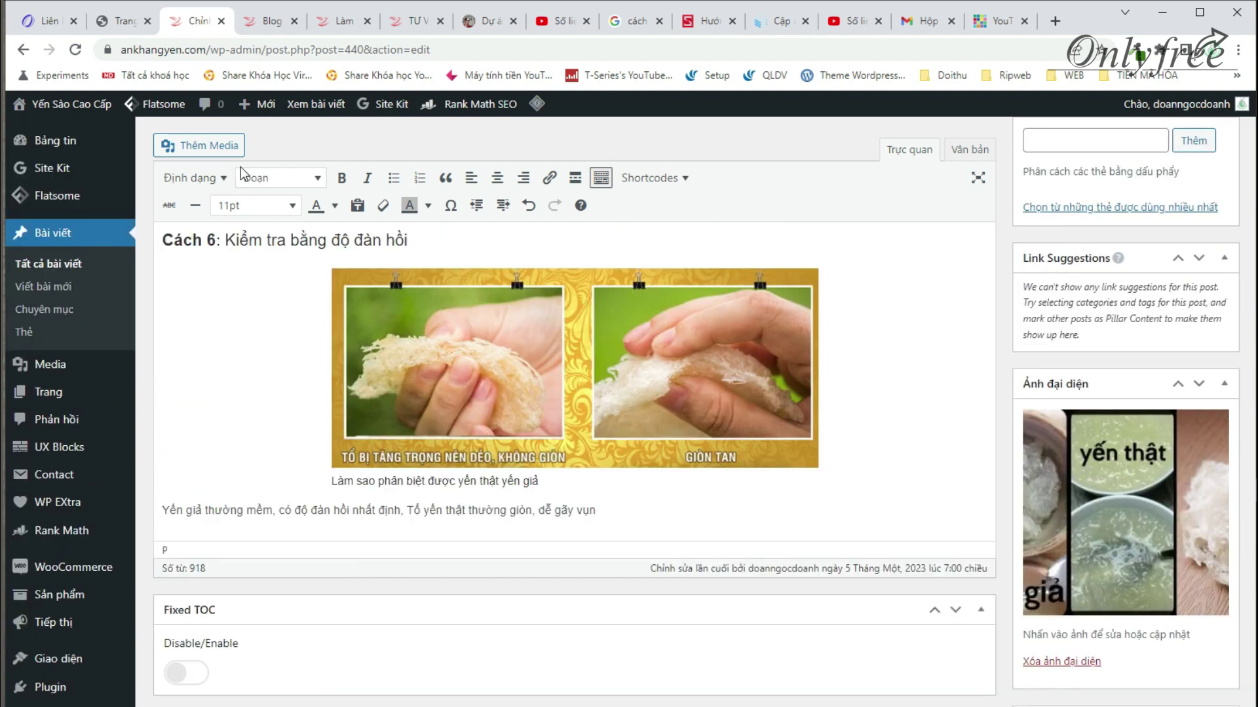
{"action": "left_click", "coordinate": [276, 178]}
{"action": "left_click", "coordinate": [262, 328]}
Step: Update the post to save the two new Tiêu đề 4 headings
{"action": "scroll", "coordinate": [1061, 295], "scroll_direction": "up", "scroll_amount": 15}
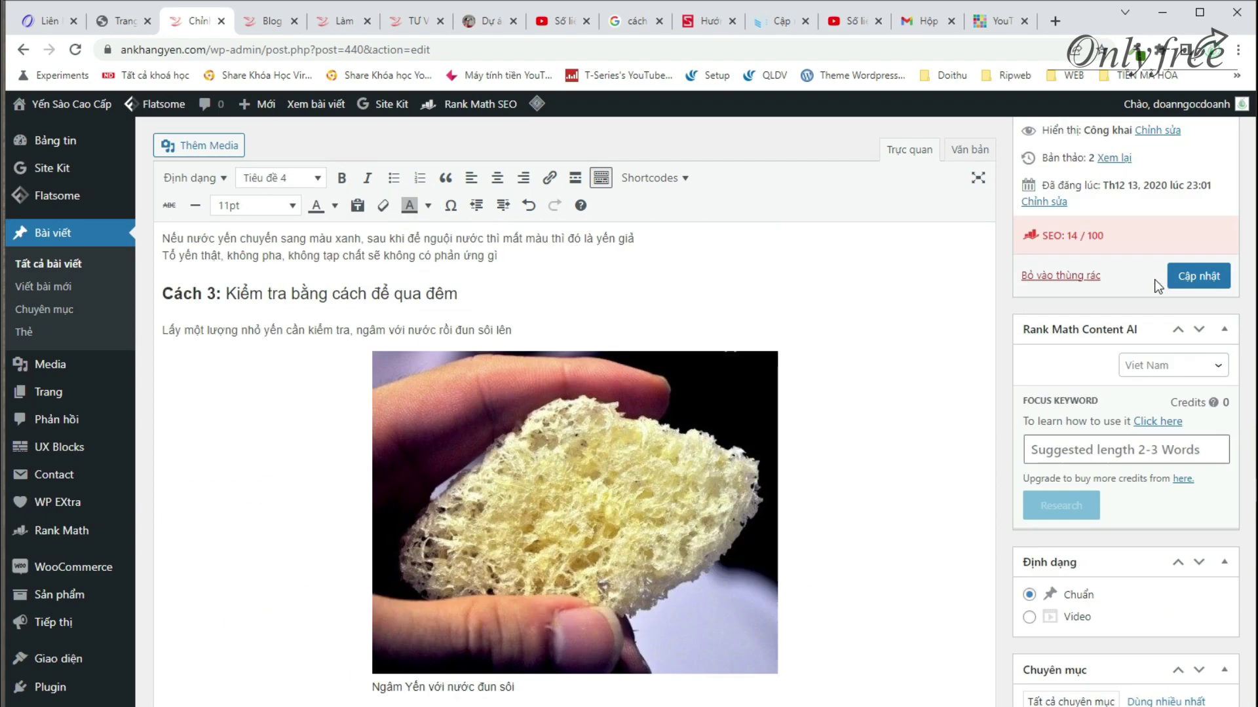
{"action": "scroll", "coordinate": [1168, 314], "scroll_direction": "up", "scroll_amount": 3}
{"action": "left_click", "coordinate": [1167, 386]}
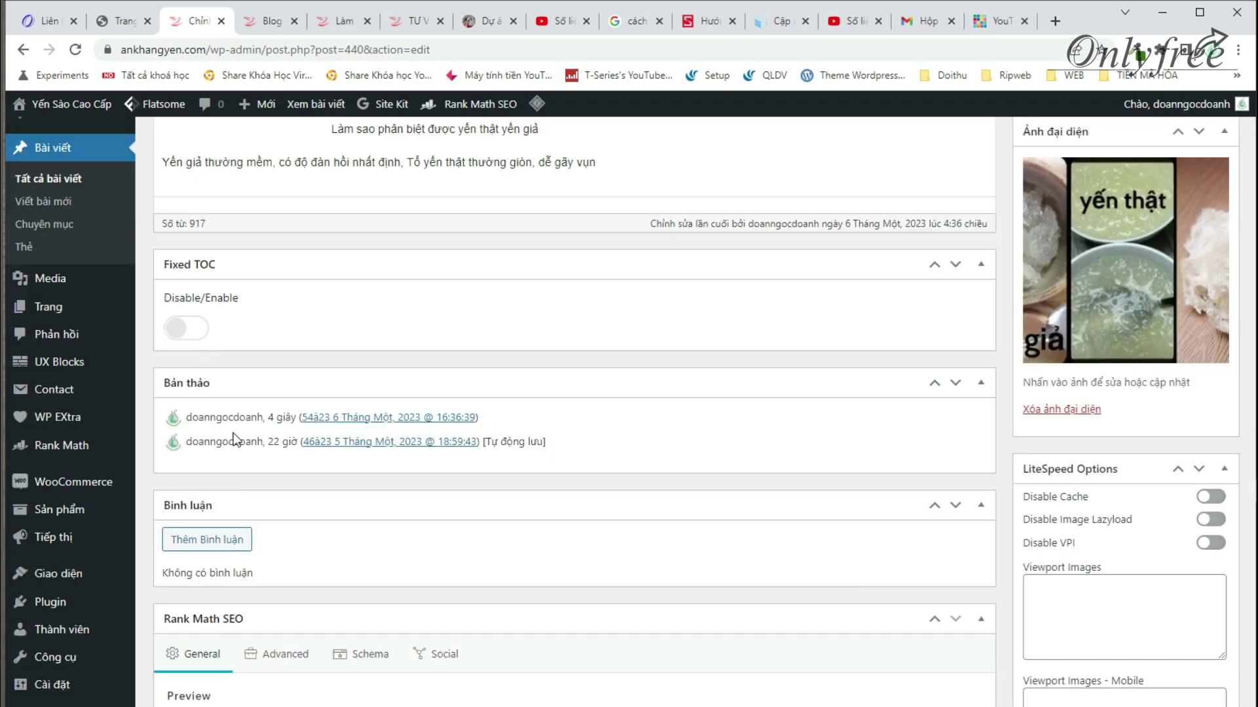
Step: Enable Fixed TOC for this post and try the Headings and Display In Widget overrides in its General settings
{"action": "left_click", "coordinate": [196, 329]}
{"action": "left_click", "coordinate": [230, 414]}
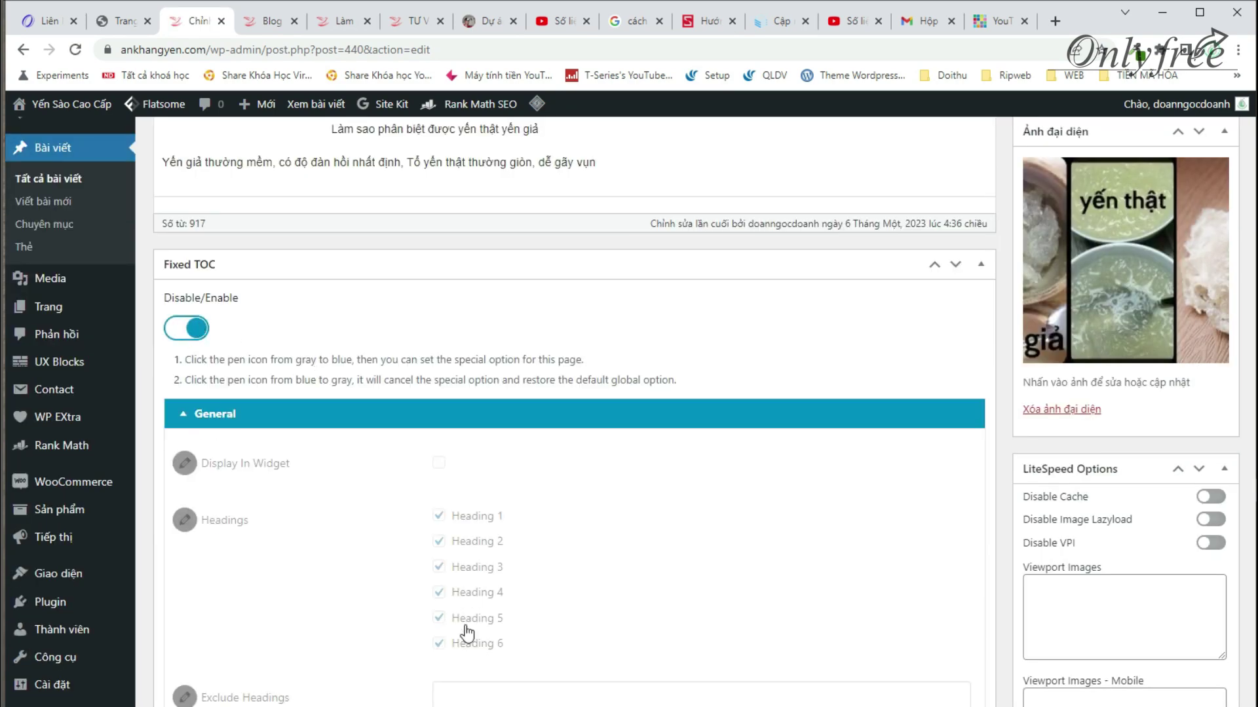
{"action": "left_click", "coordinate": [185, 521]}
{"action": "left_click", "coordinate": [186, 521]}
{"action": "left_click", "coordinate": [185, 464]}
{"action": "left_click", "coordinate": [186, 465]}
{"action": "left_click", "coordinate": [432, 415]}
Step: Look through the Location, Trigger Button, Contents and Contents Header settings of the post's Fixed TOC box
{"action": "left_click", "coordinate": [335, 446]}
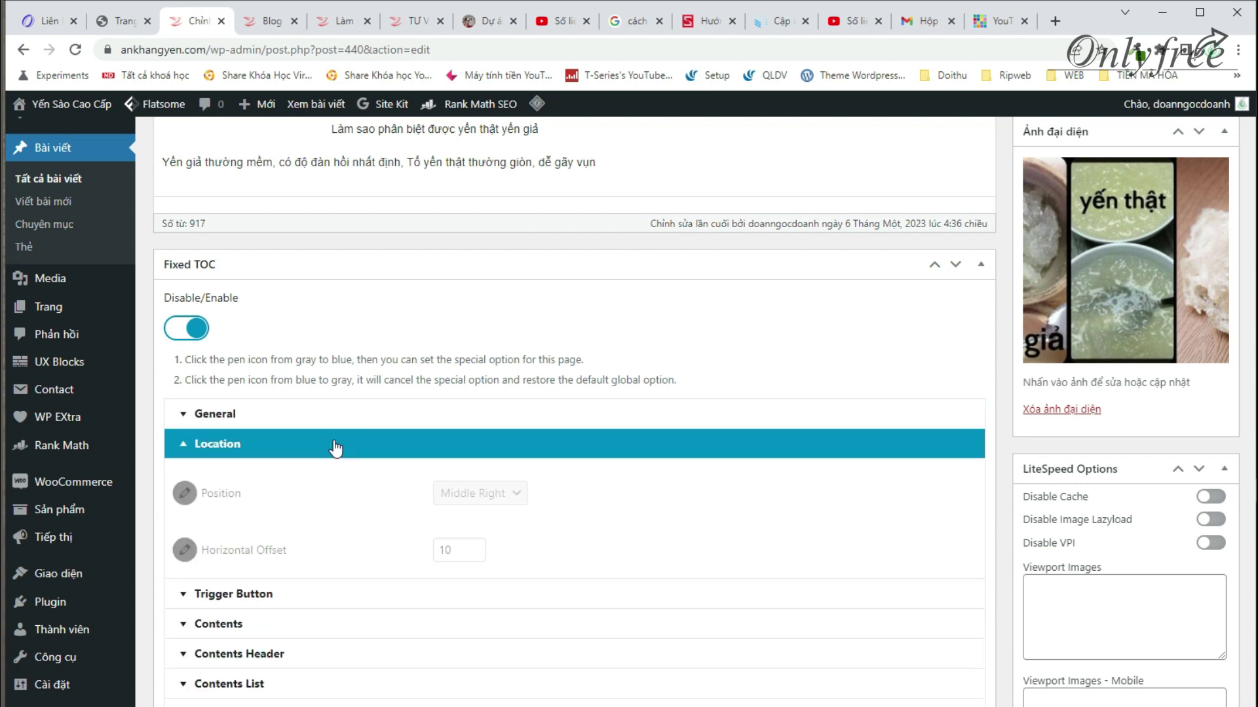
{"action": "left_click", "coordinate": [335, 448]}
{"action": "scroll", "coordinate": [338, 479], "scroll_direction": "down", "scroll_amount": 2}
{"action": "left_click", "coordinate": [338, 317]}
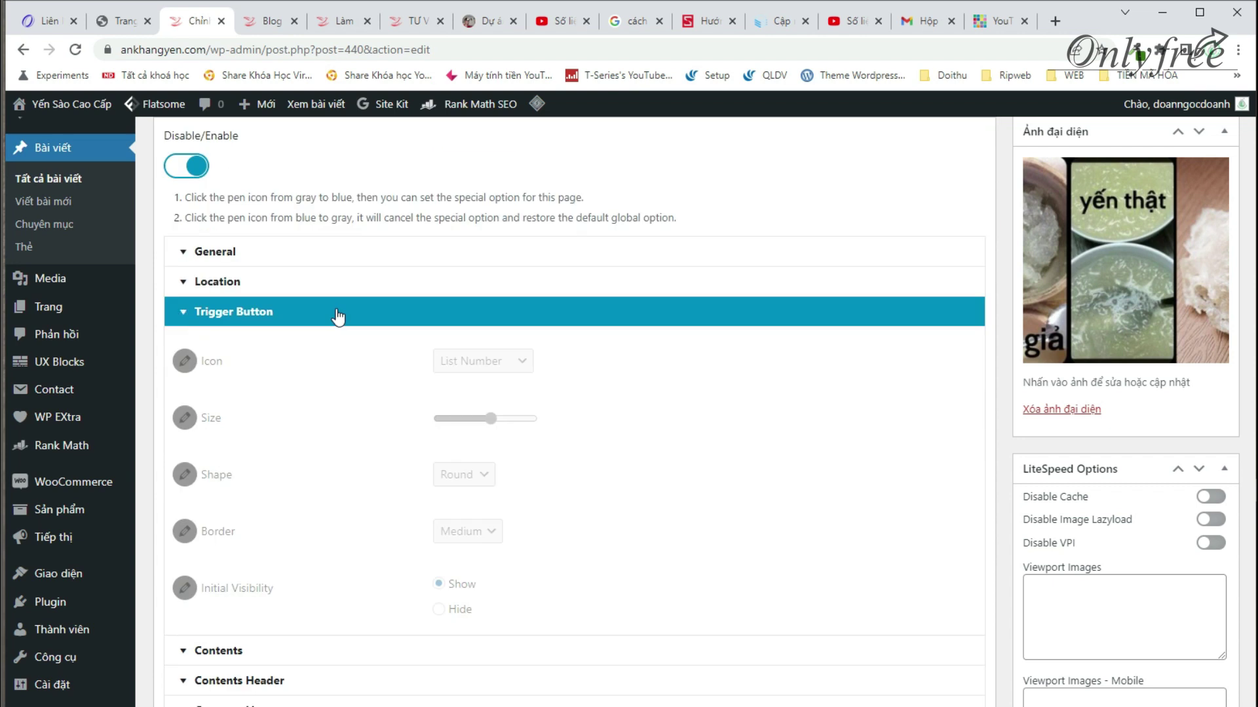
{"action": "left_click", "coordinate": [338, 316]}
{"action": "left_click", "coordinate": [338, 316]}
{"action": "left_click", "coordinate": [338, 316]}
{"action": "left_click", "coordinate": [364, 345]}
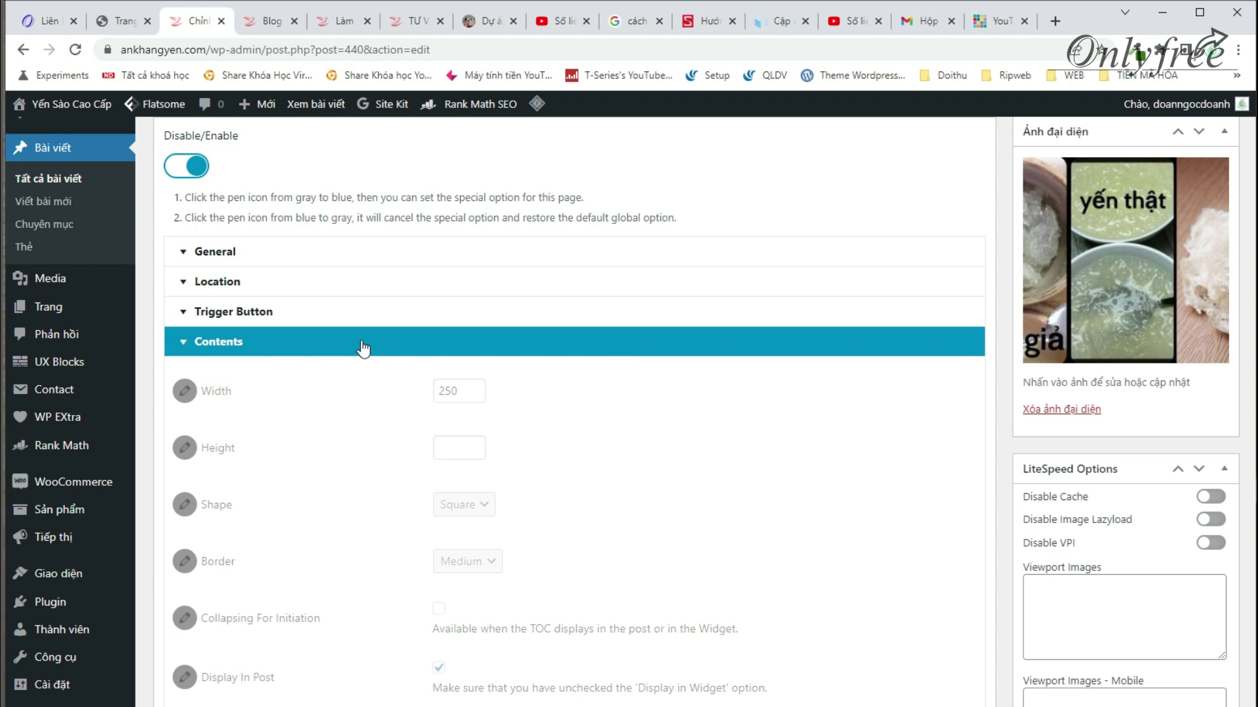
{"action": "left_click", "coordinate": [364, 347]}
{"action": "left_click", "coordinate": [283, 372]}
{"action": "left_click", "coordinate": [285, 373]}
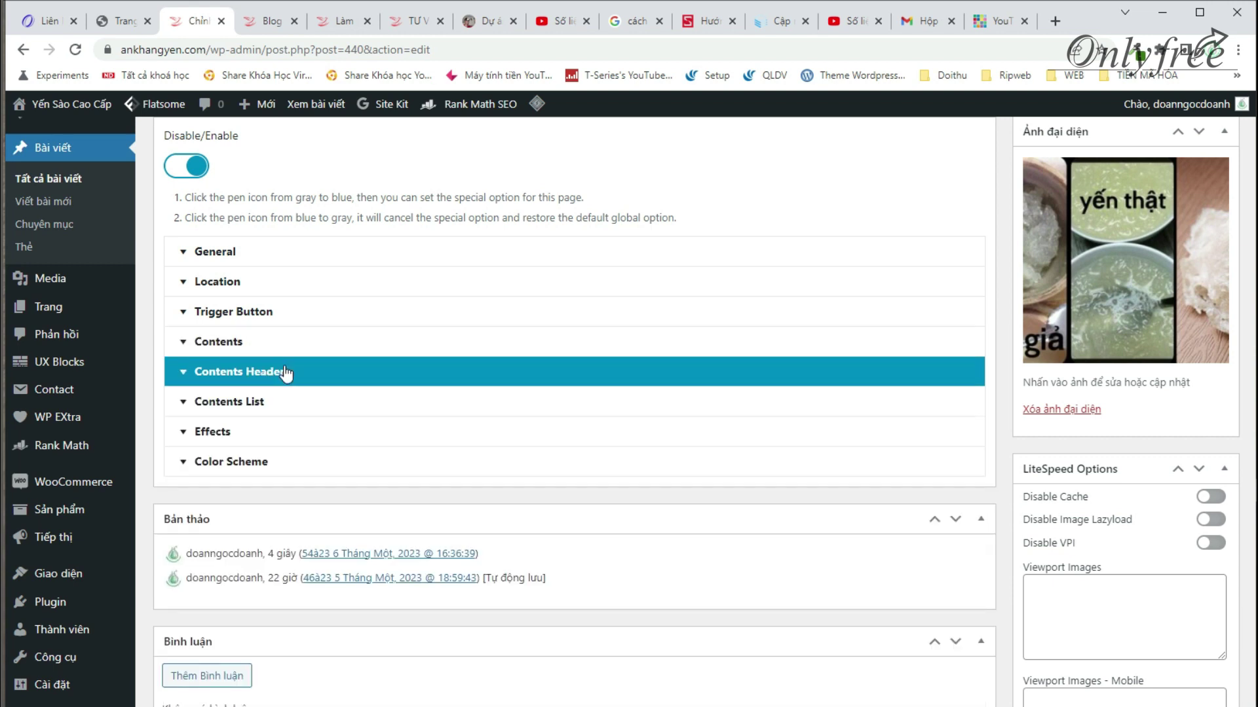
Step: Examine the Contents List, Effects and Color Scheme settings of Fixed TOC, trying the override for the In/Out effect
{"action": "left_click", "coordinate": [396, 403]}
{"action": "scroll", "coordinate": [406, 459], "scroll_direction": "down", "scroll_amount": 3}
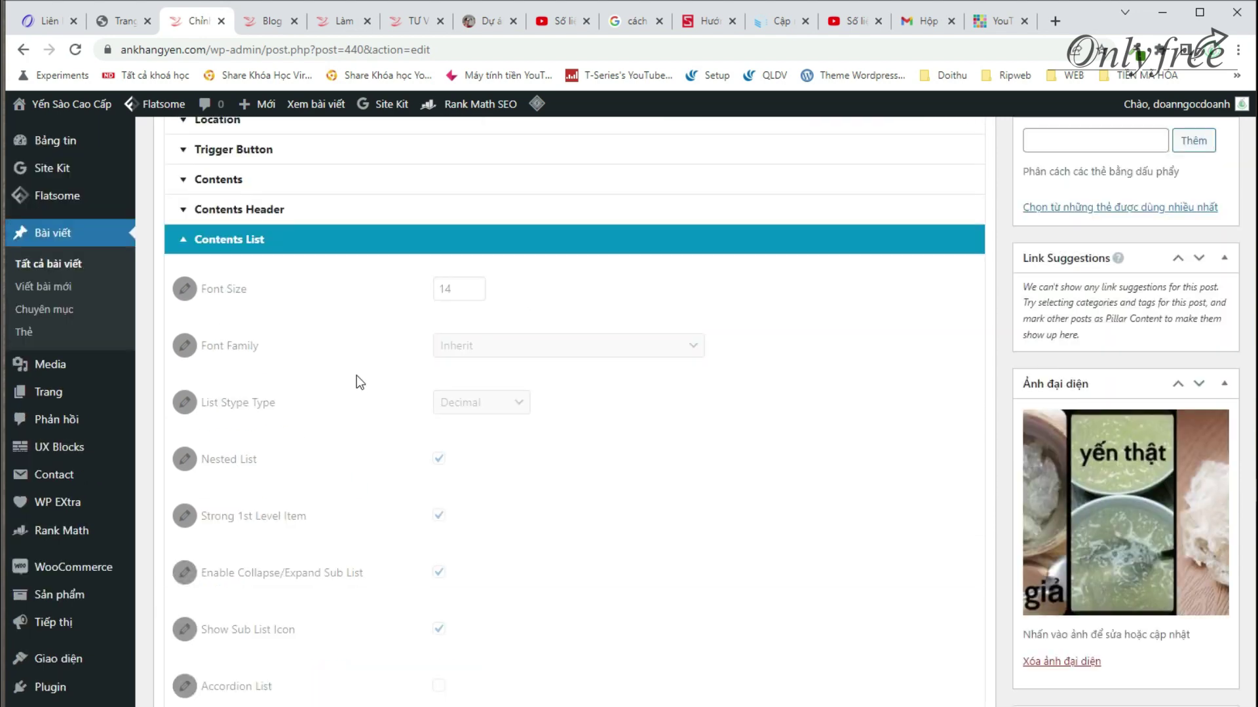
{"action": "left_click", "coordinate": [333, 250]}
{"action": "left_click", "coordinate": [296, 276]}
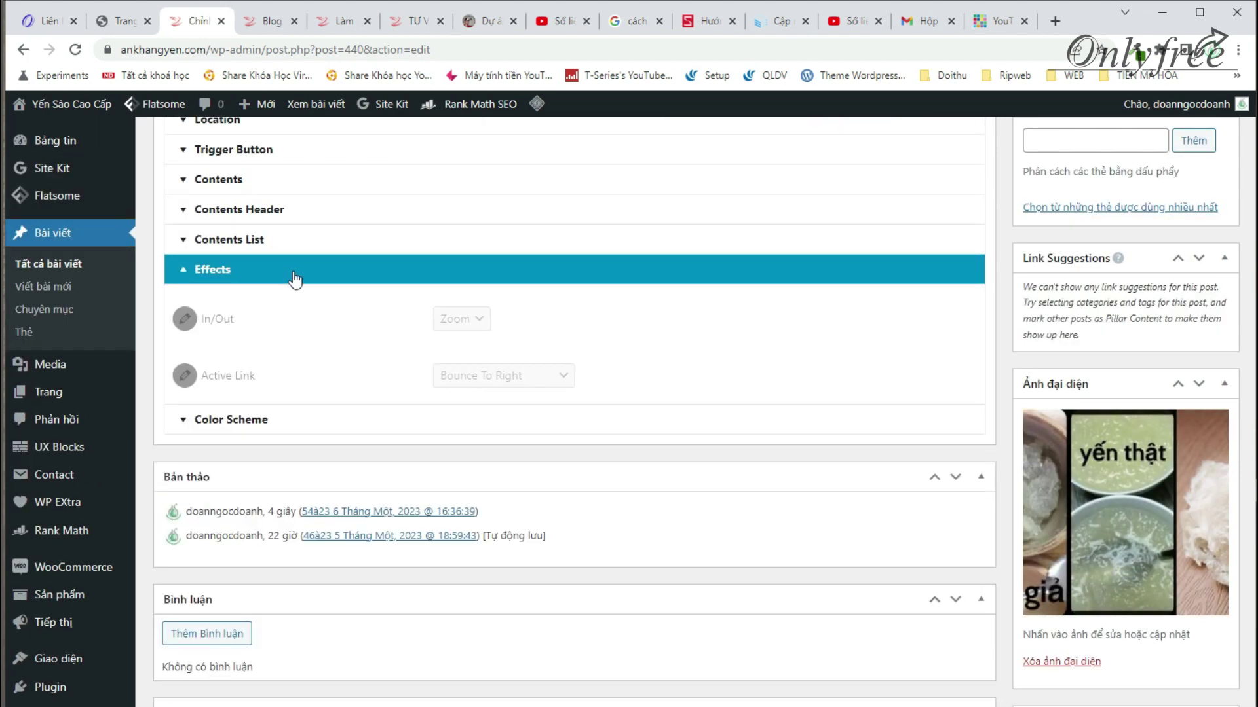
{"action": "left_click", "coordinate": [184, 319]}
{"action": "left_click", "coordinate": [184, 318]}
{"action": "left_click", "coordinate": [426, 419]}
{"action": "scroll", "coordinate": [427, 414], "scroll_direction": "up", "scroll_amount": 5}
{"action": "scroll", "coordinate": [426, 413], "scroll_direction": "down", "scroll_amount": 6}
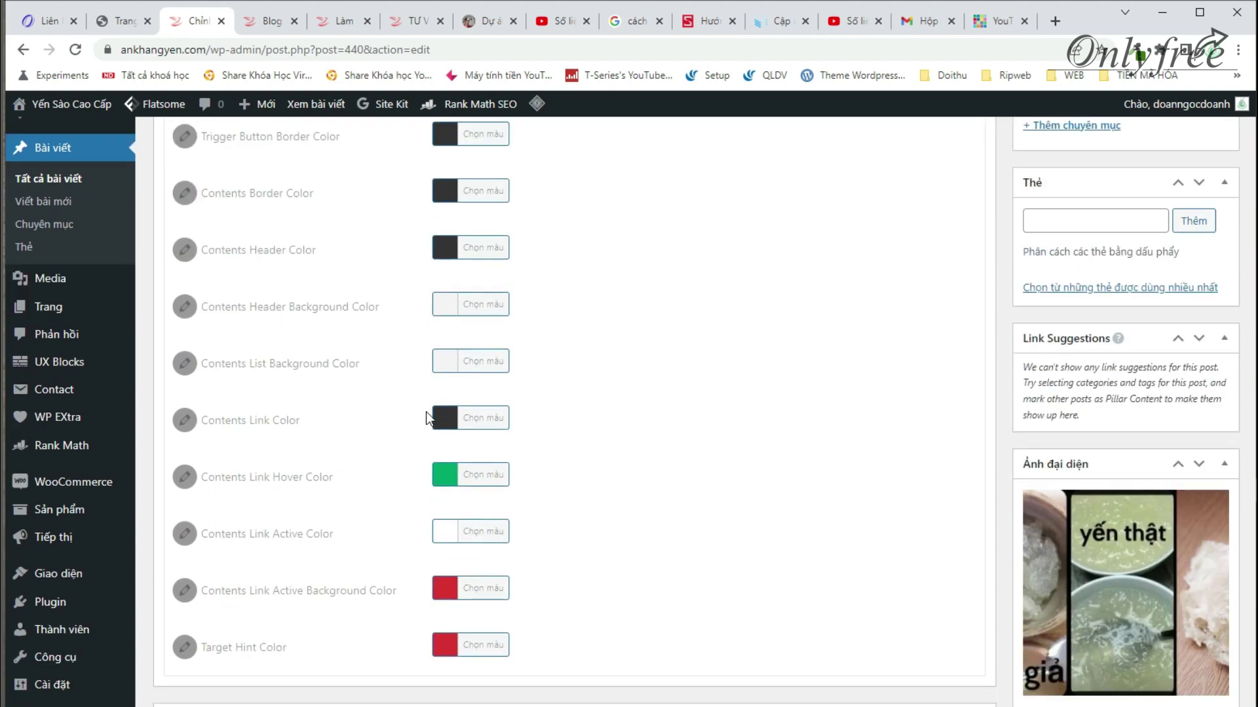
Step: Update the post with Fixed TOC enabled and open its preview in a new tab
{"action": "scroll", "coordinate": [385, 374], "scroll_direction": "up", "scroll_amount": 15}
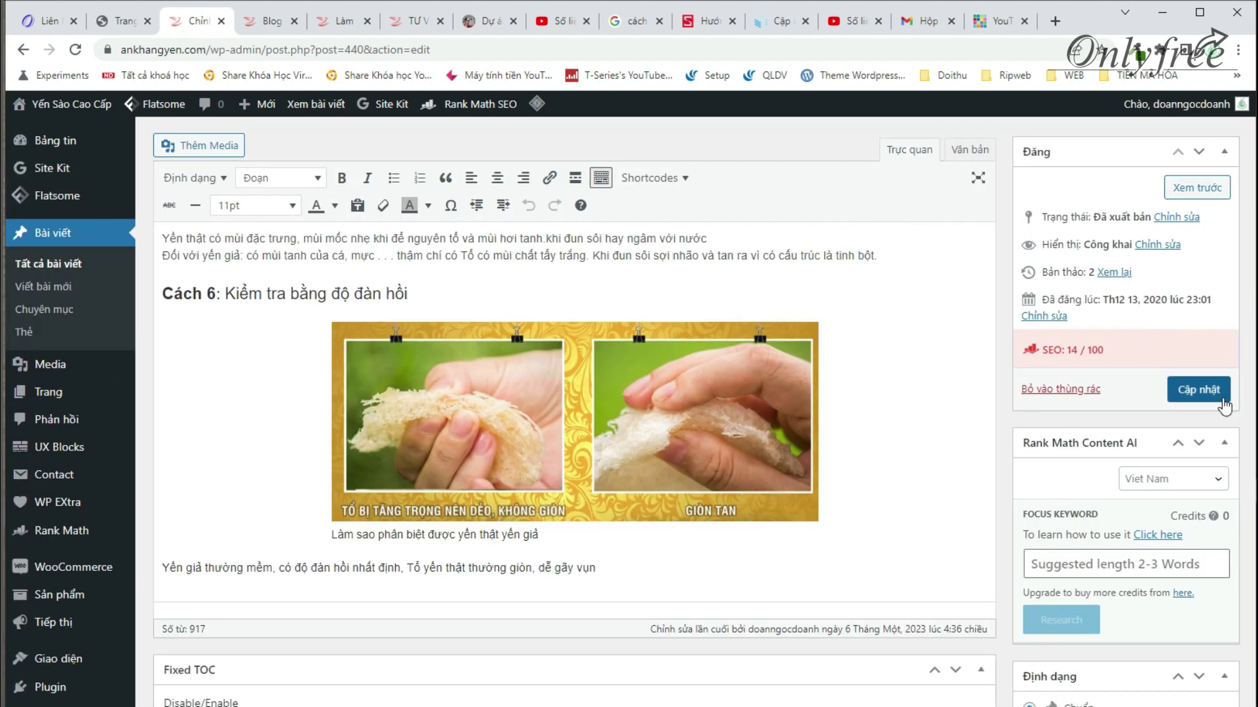
{"action": "left_click", "coordinate": [1203, 389]}
{"action": "scroll", "coordinate": [141, 600], "scroll_direction": "down", "scroll_amount": 3}
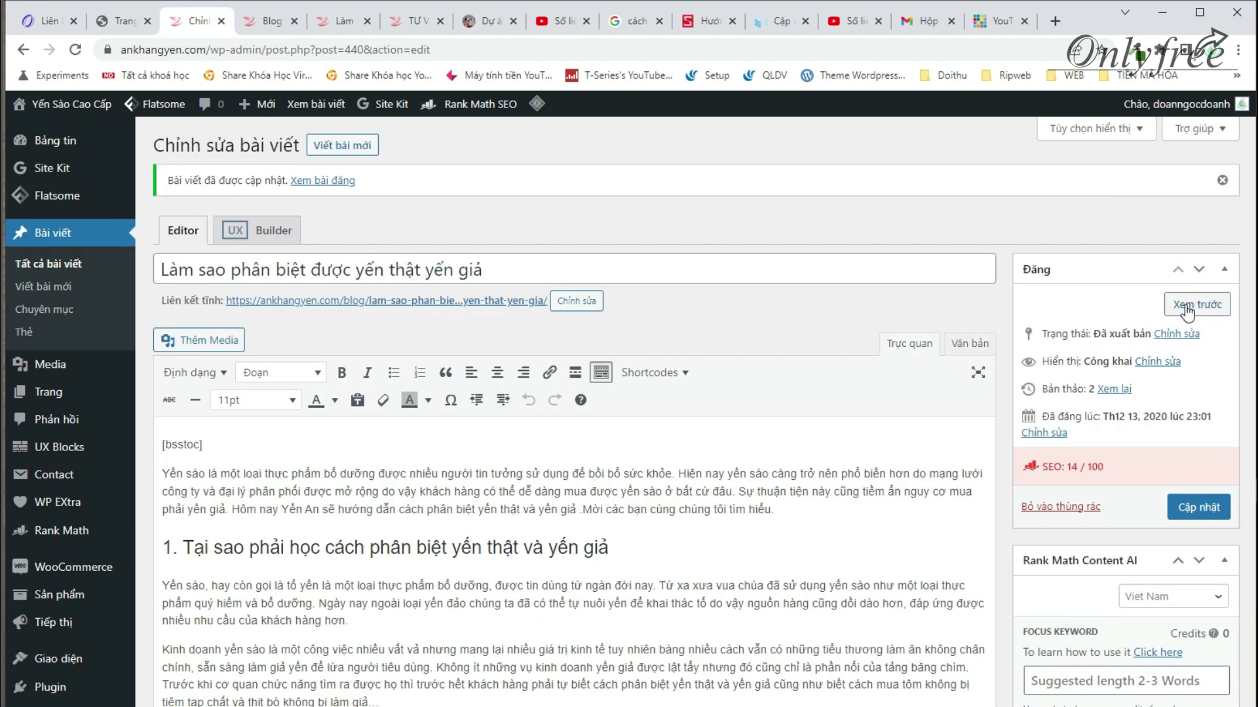
{"action": "right_click", "coordinate": [1189, 305]}
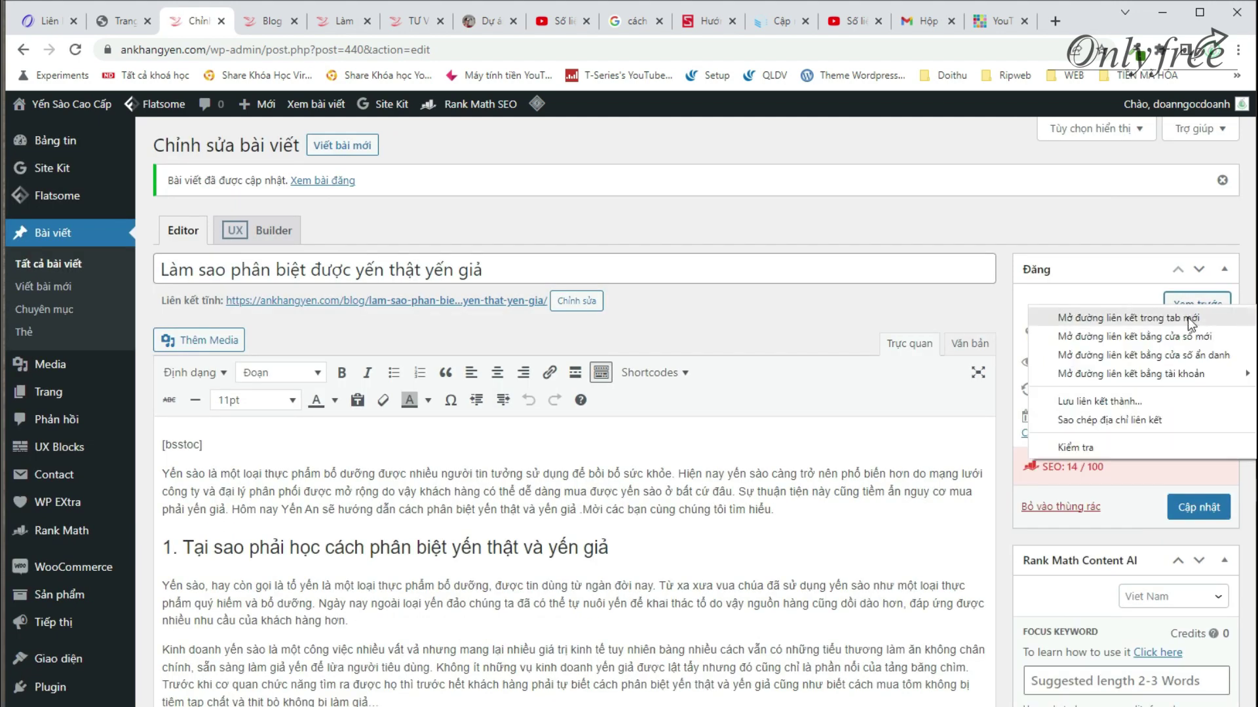
{"action": "left_click", "coordinate": [1195, 319]}
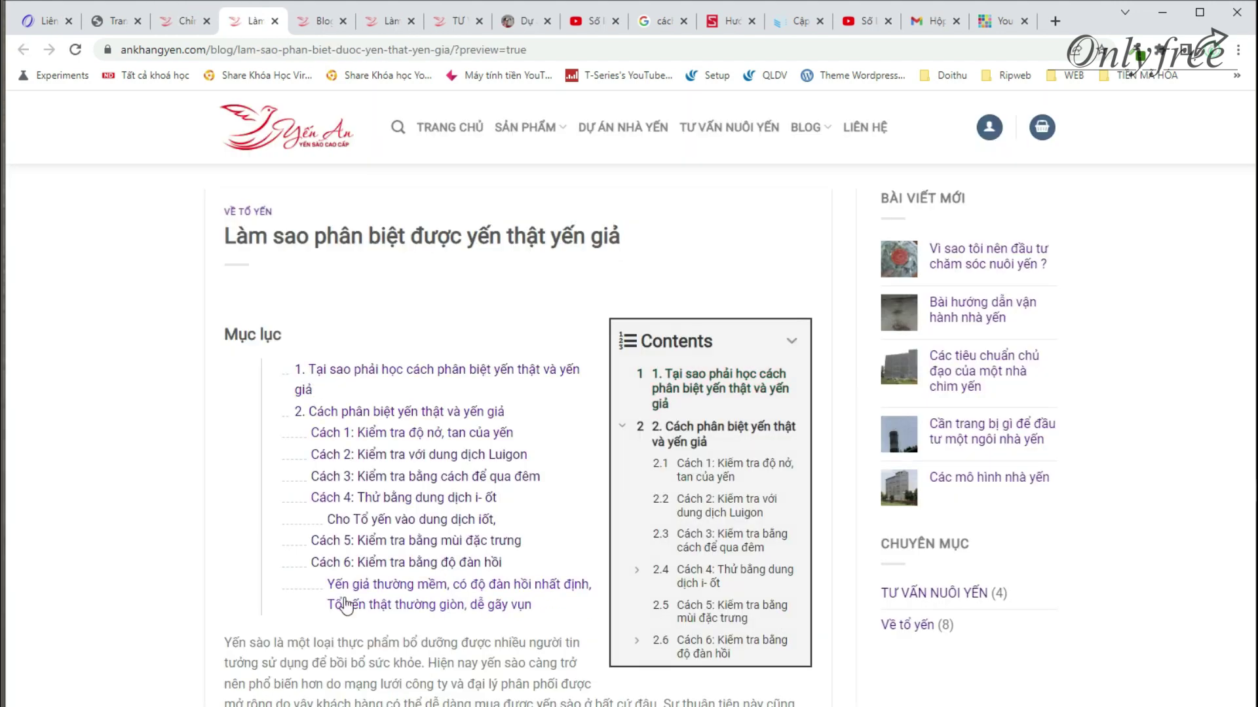
Step: Examine the Contents box in the post preview by collapsing and expanding it and its sub-lists, and highlight its title
{"action": "left_click", "coordinate": [792, 341]}
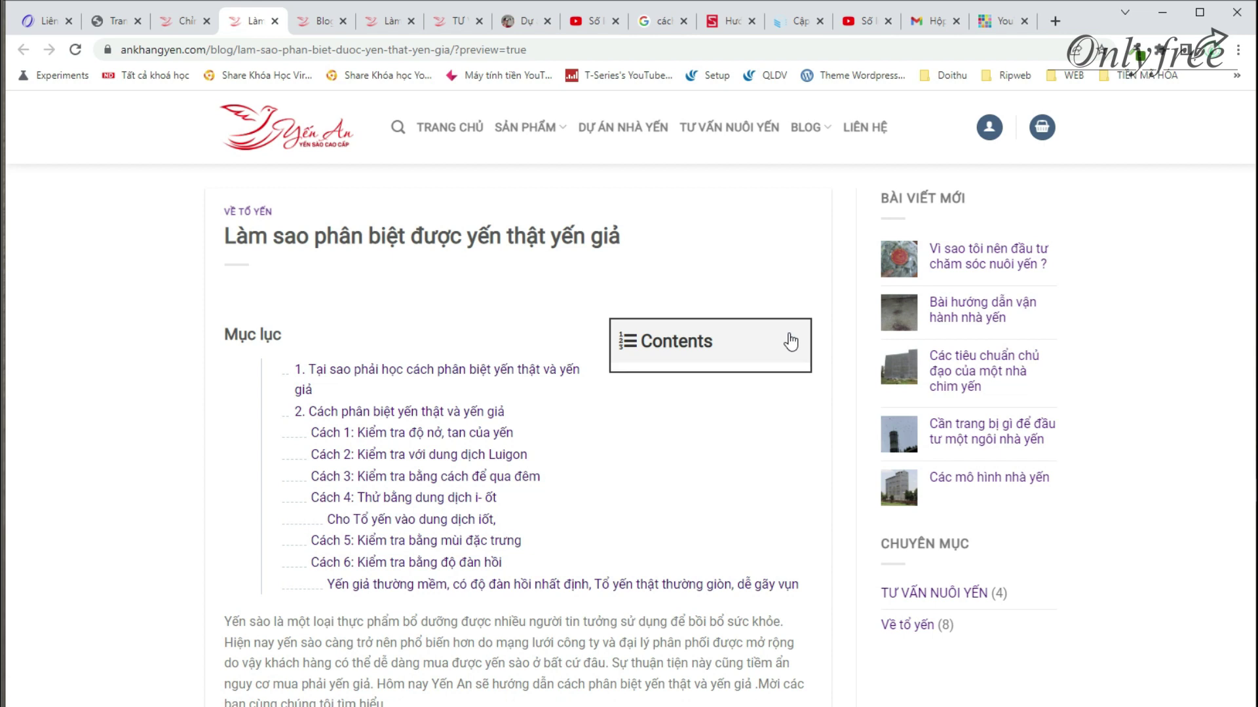
{"action": "left_click", "coordinate": [792, 341]}
{"action": "scroll", "coordinate": [661, 522], "scroll_direction": "down", "scroll_amount": 1}
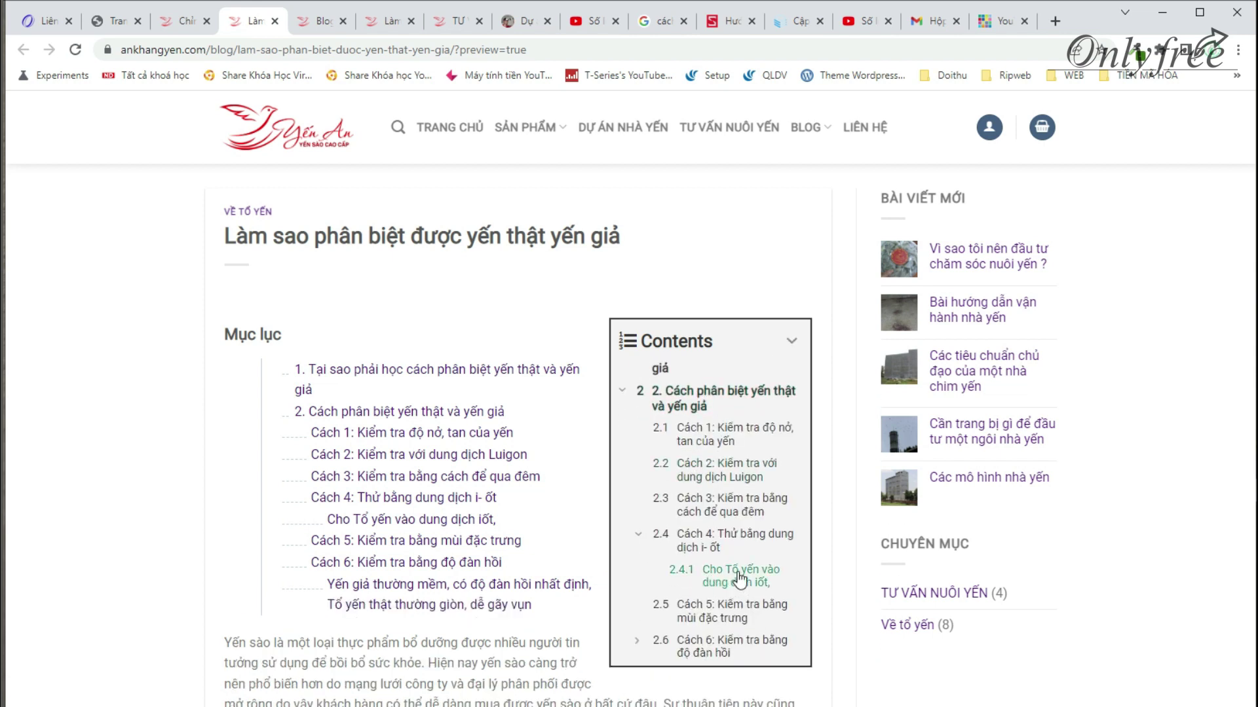
{"action": "left_click", "coordinate": [637, 640]}
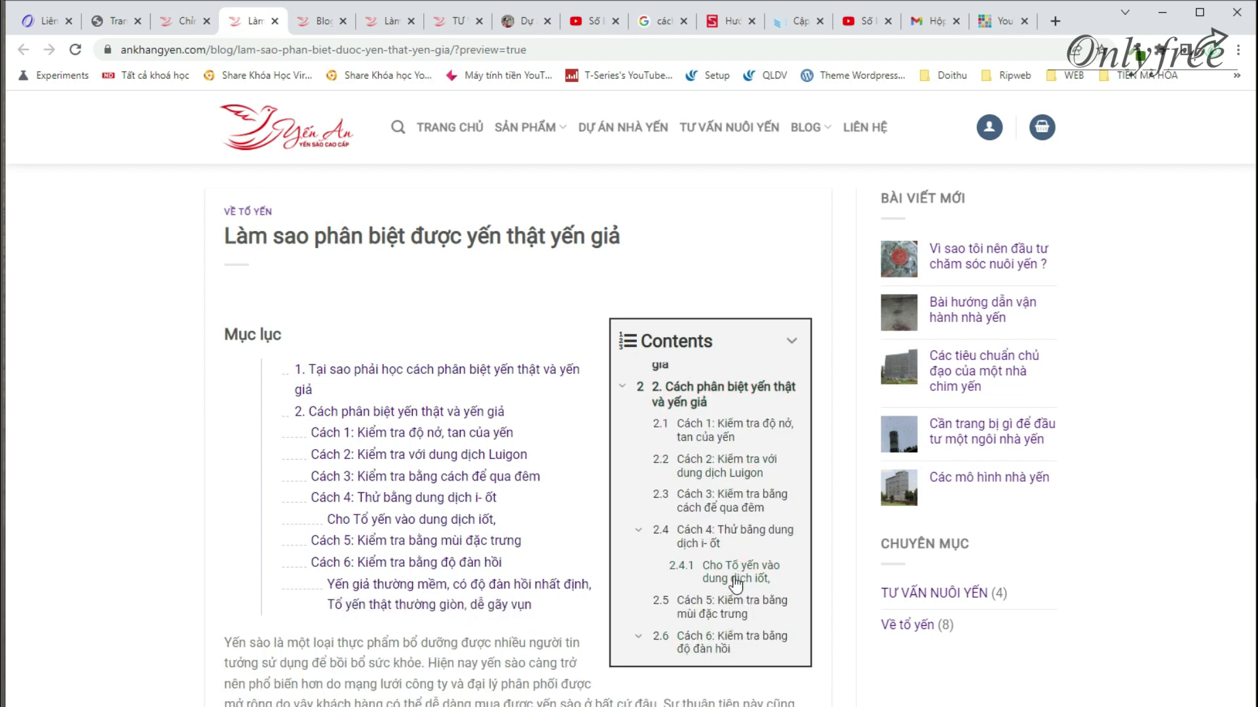
{"action": "scroll", "coordinate": [727, 615], "scroll_direction": "down", "scroll_amount": 2}
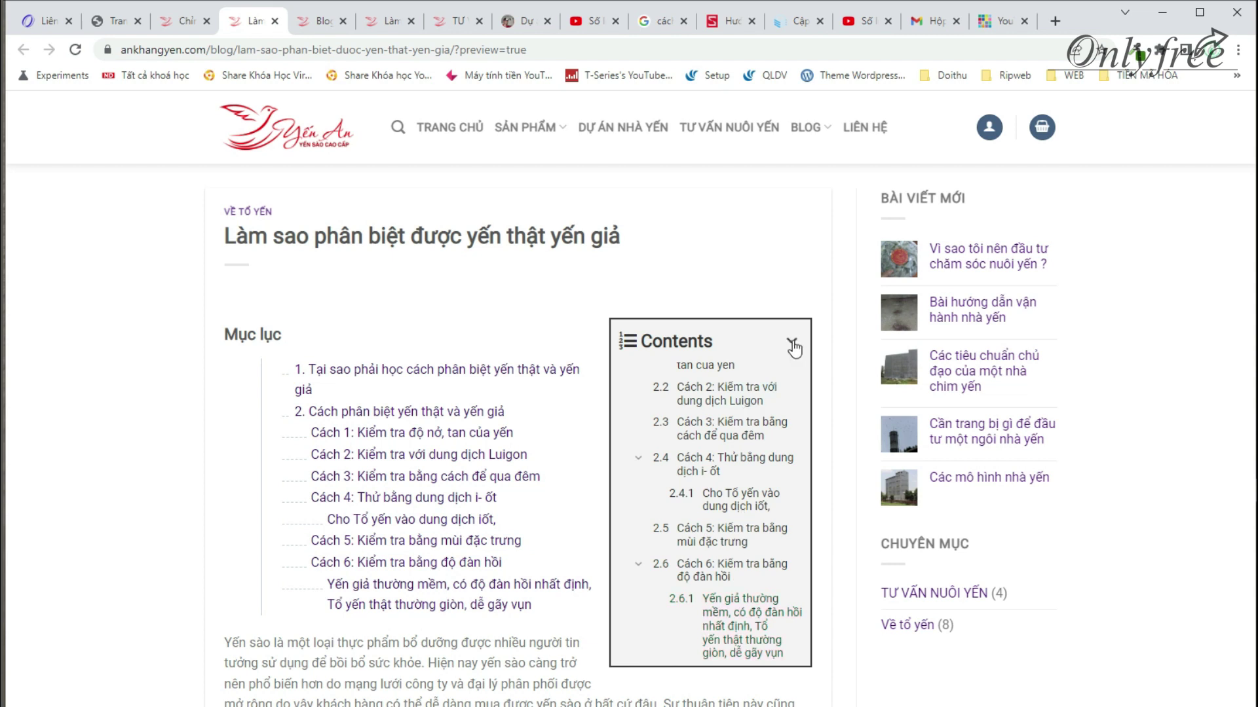
{"action": "left_click", "coordinate": [640, 563]}
{"action": "scroll", "coordinate": [625, 425], "scroll_direction": "up", "scroll_amount": 1}
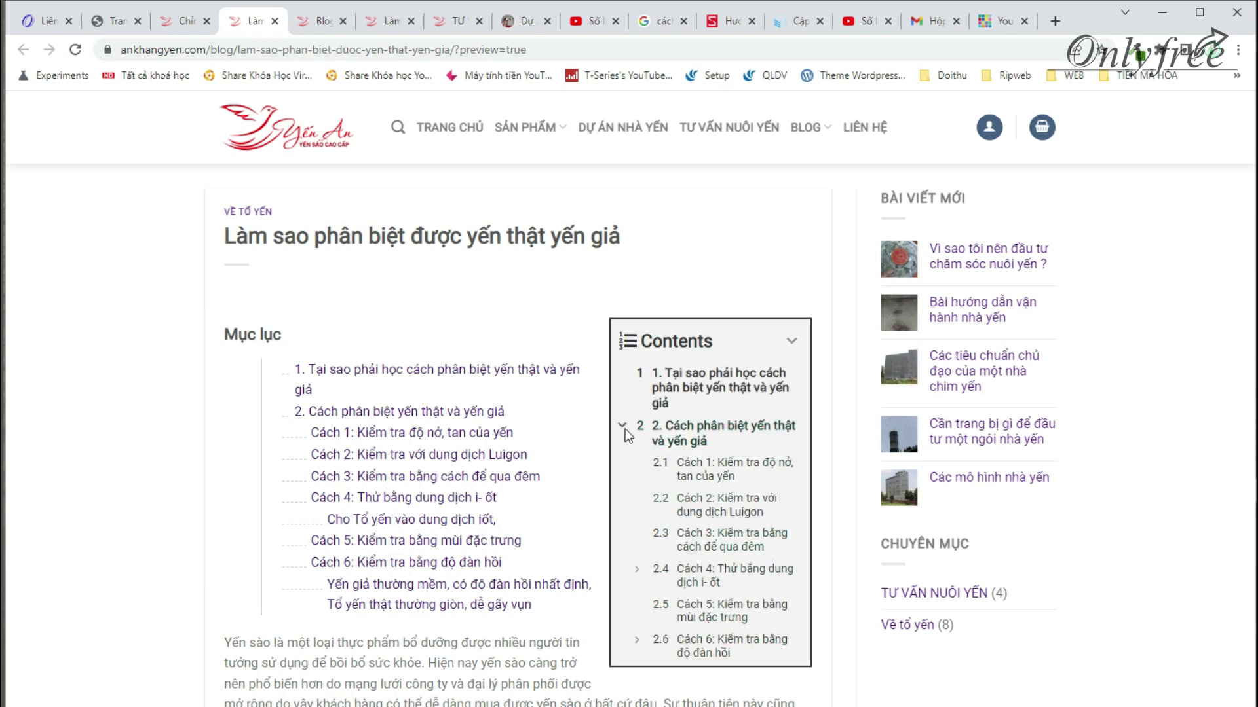
{"action": "left_click", "coordinate": [623, 428]}
{"action": "double_click", "coordinate": [670, 335]}
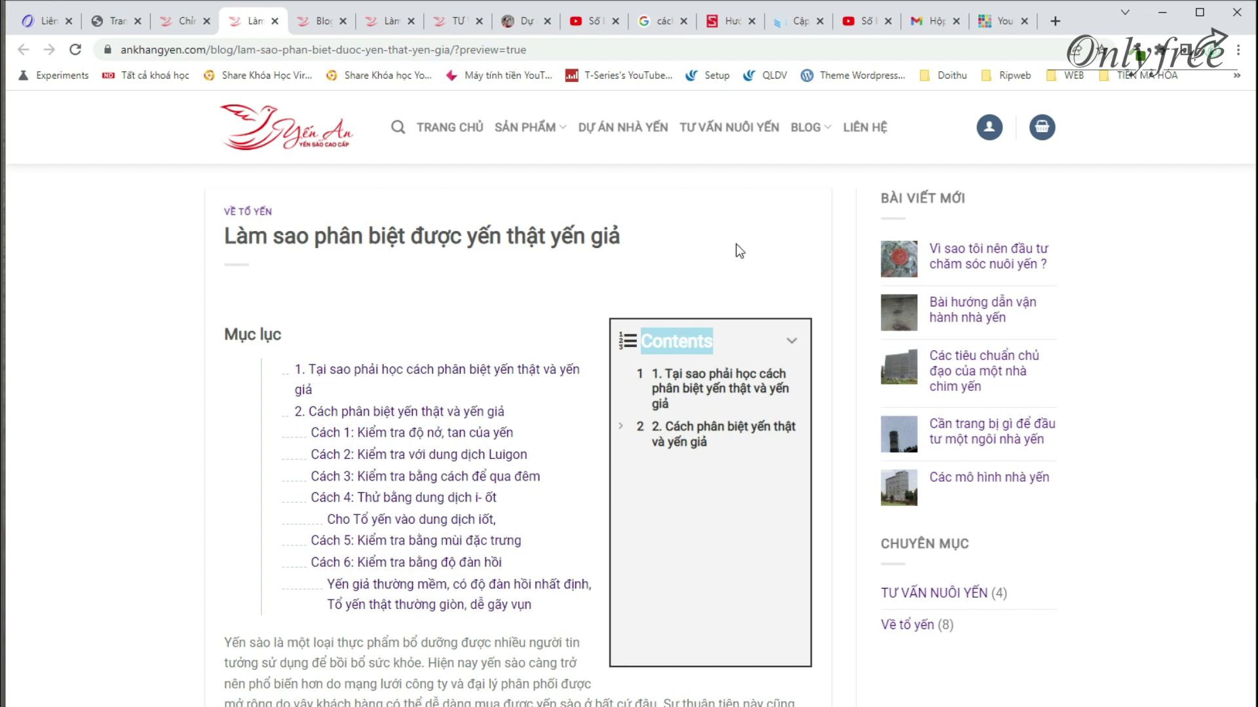
Step: Return to the post editor tab and open the Fixed TOC Plugin's Contents Header settings in the theme customizer
{"action": "left_click", "coordinate": [112, 21]}
{"action": "left_click", "coordinate": [168, 21]}
{"action": "scroll", "coordinate": [570, 393], "scroll_direction": "down", "scroll_amount": 5}
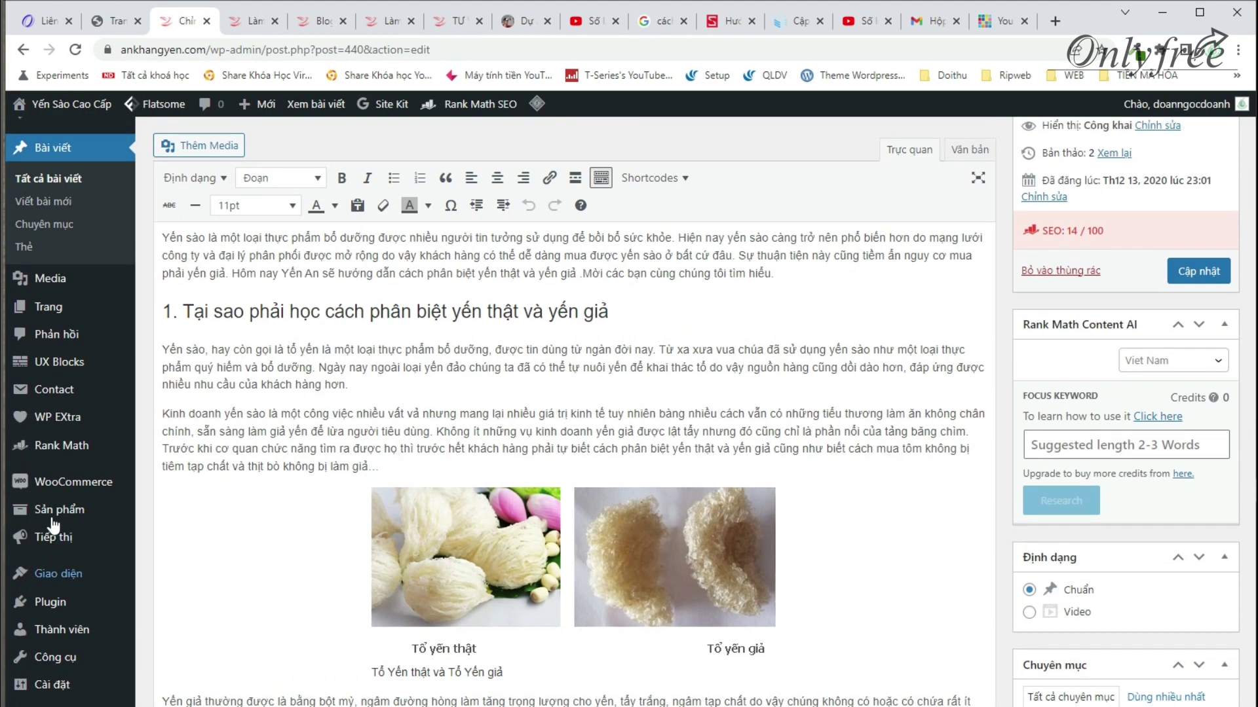
{"action": "mouse_move", "coordinate": [53, 685]}
{"action": "left_click", "coordinate": [50, 602]}
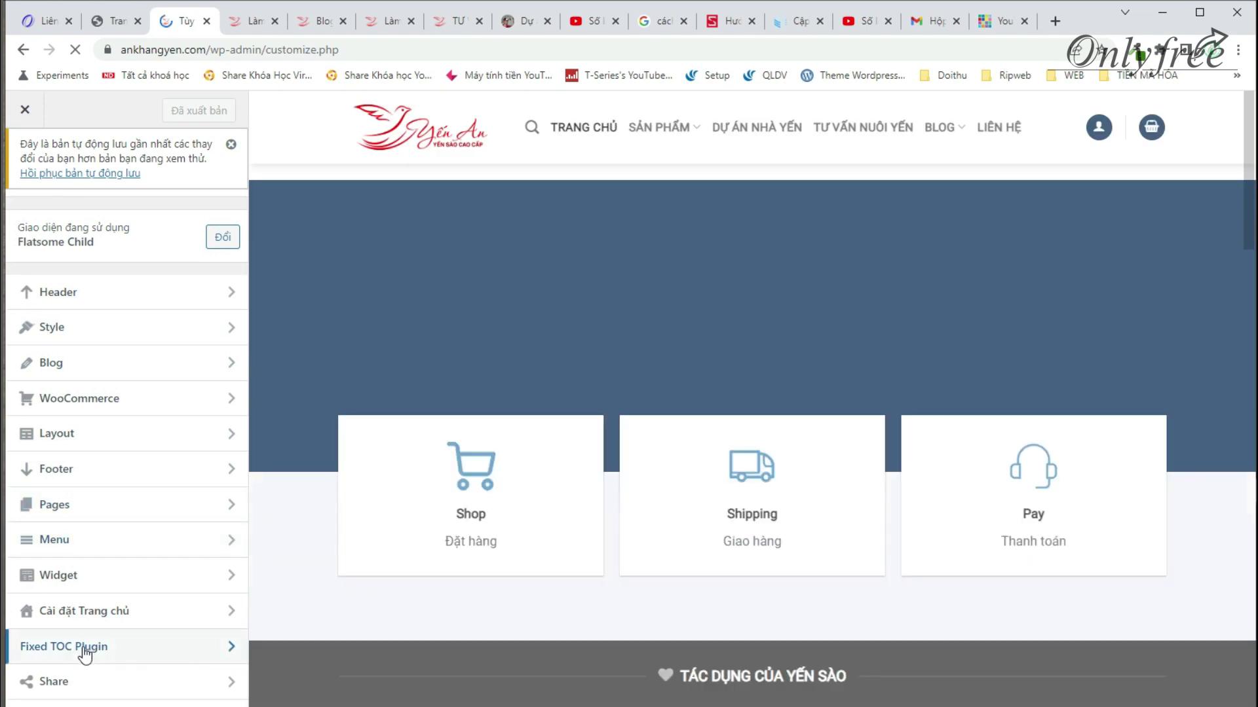
{"action": "left_click", "coordinate": [83, 649]}
{"action": "left_click", "coordinate": [91, 391]}
Step: Set the table of contents title to "Mục lục" and publish the customizer change
{"action": "double_click", "coordinate": [112, 302]}
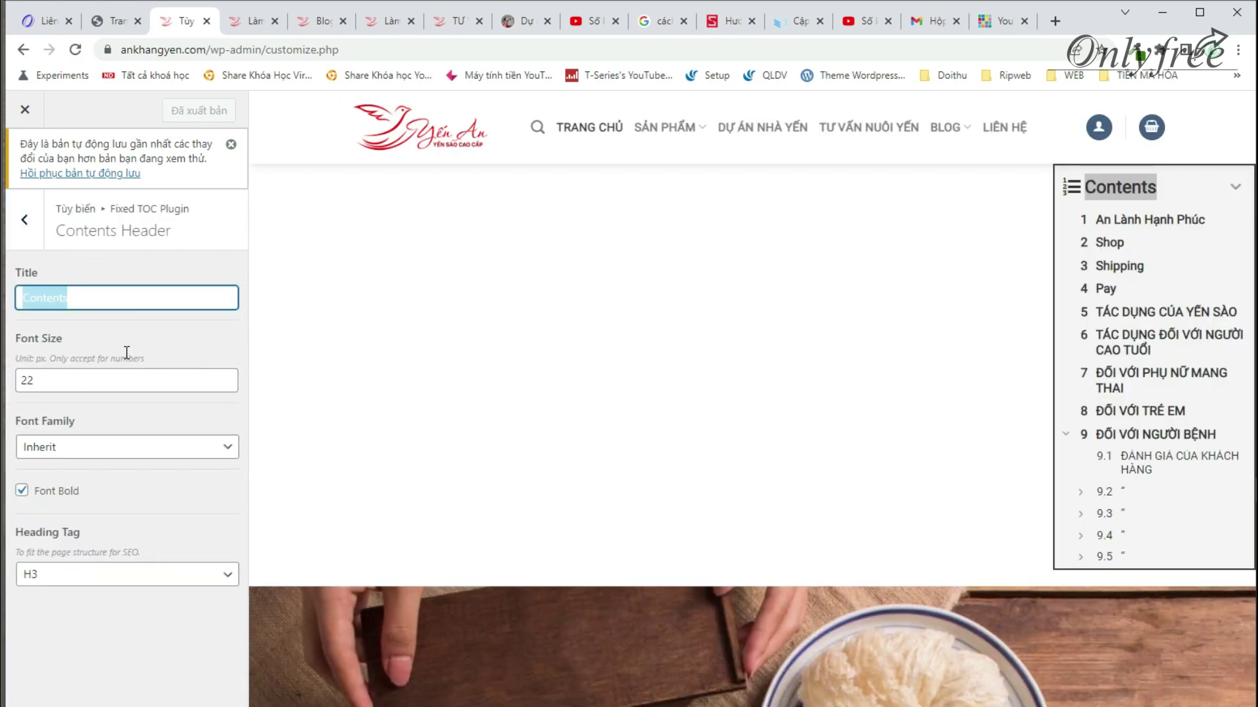
{"action": "type", "text": "Mục luc"}
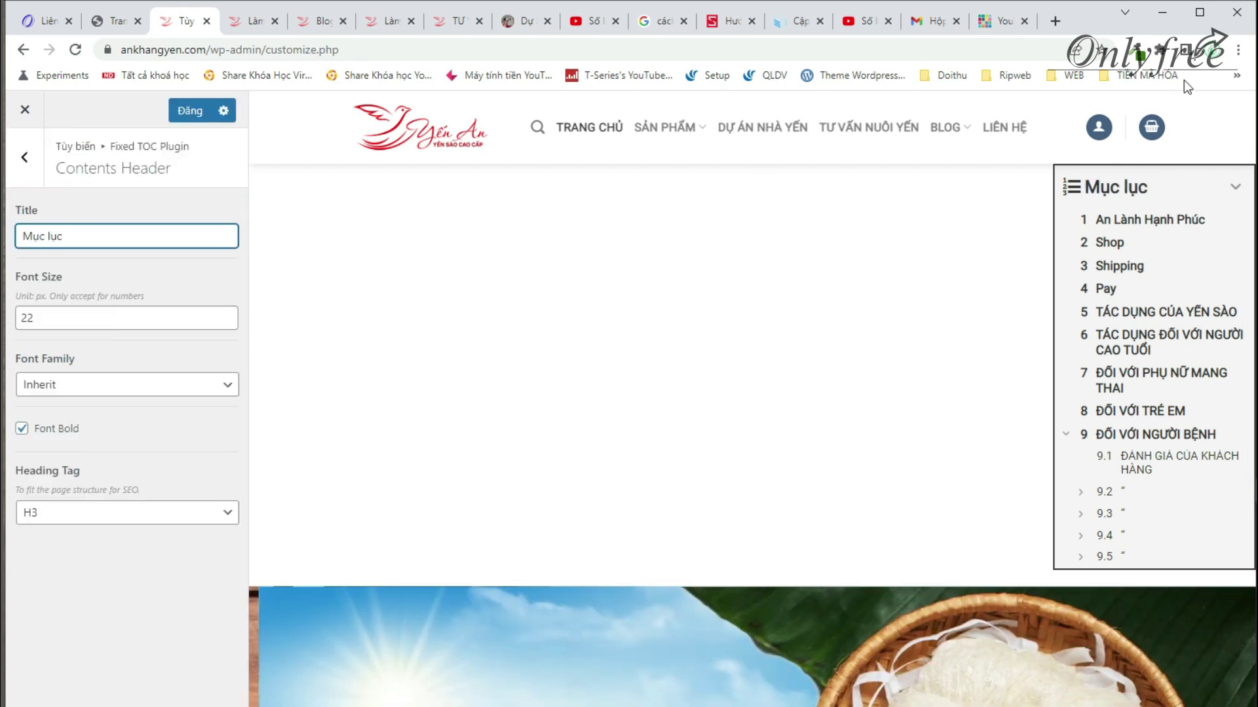
{"action": "left_click", "coordinate": [190, 110]}
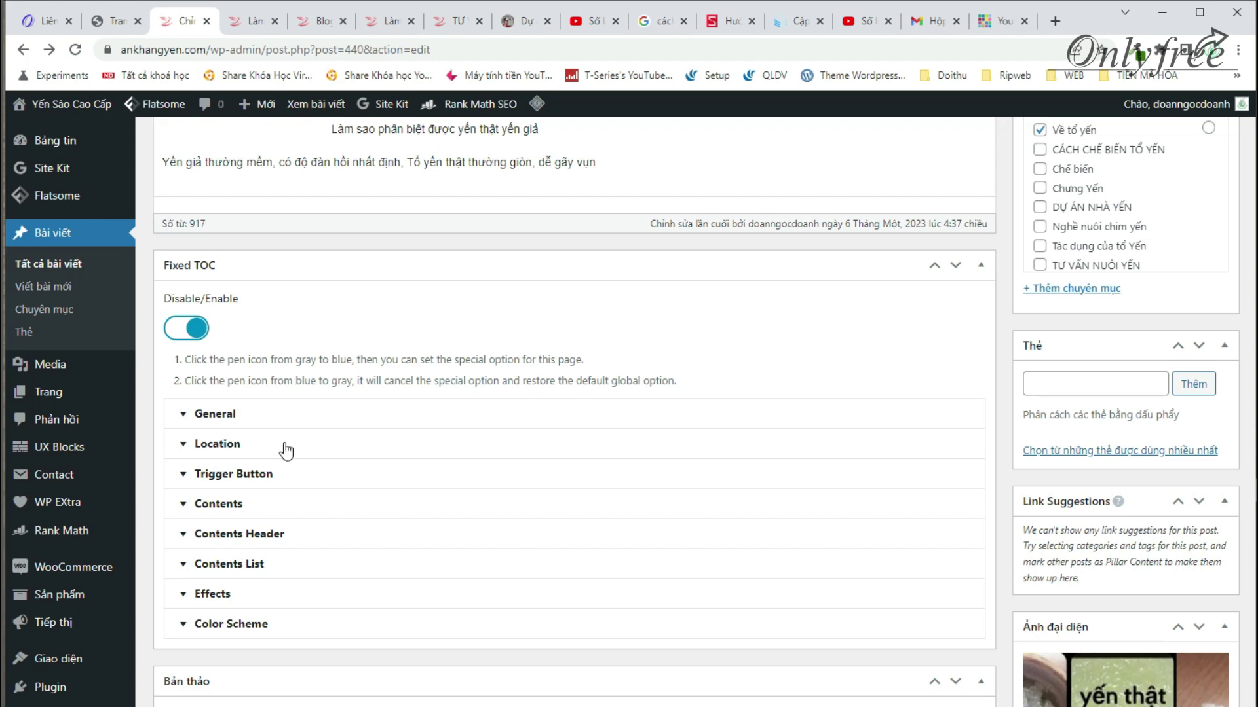
Step: In the post's Fixed TOC box, expand Contents Header and try the Title override, then restore the global default
{"action": "scroll", "coordinate": [537, 390], "scroll_direction": "up", "scroll_amount": 10}
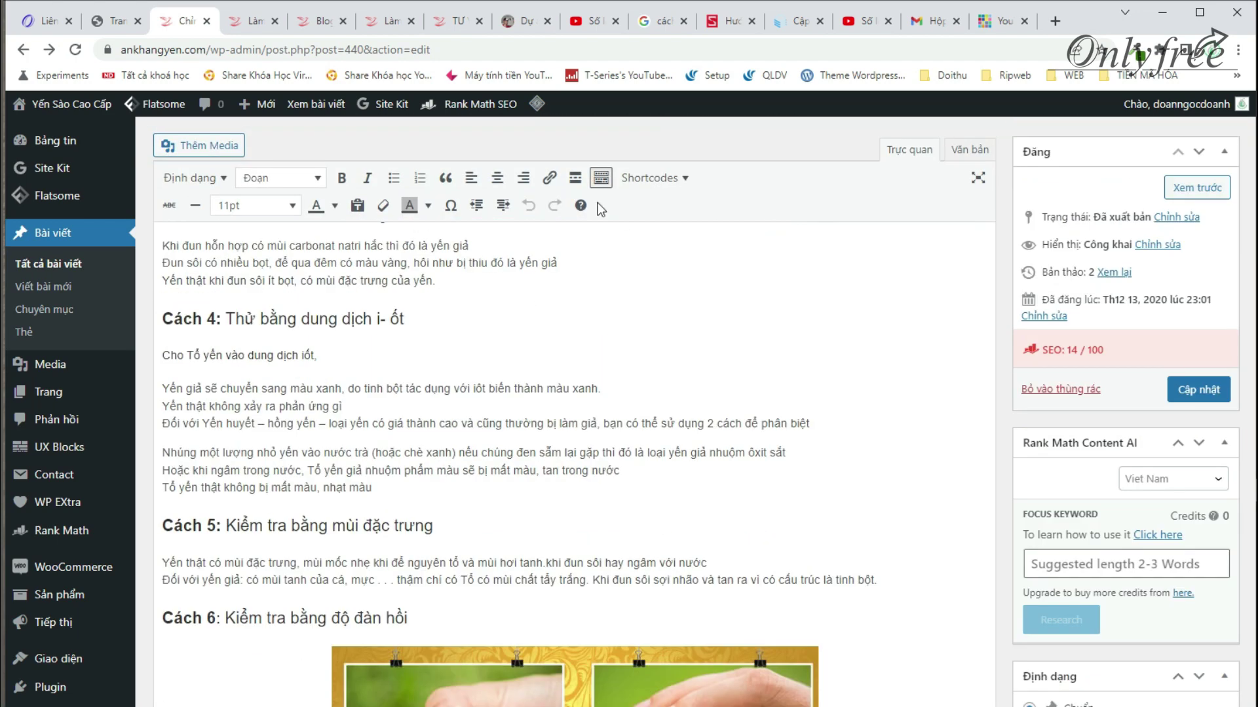
{"action": "scroll", "coordinate": [491, 261], "scroll_direction": "down", "scroll_amount": 12}
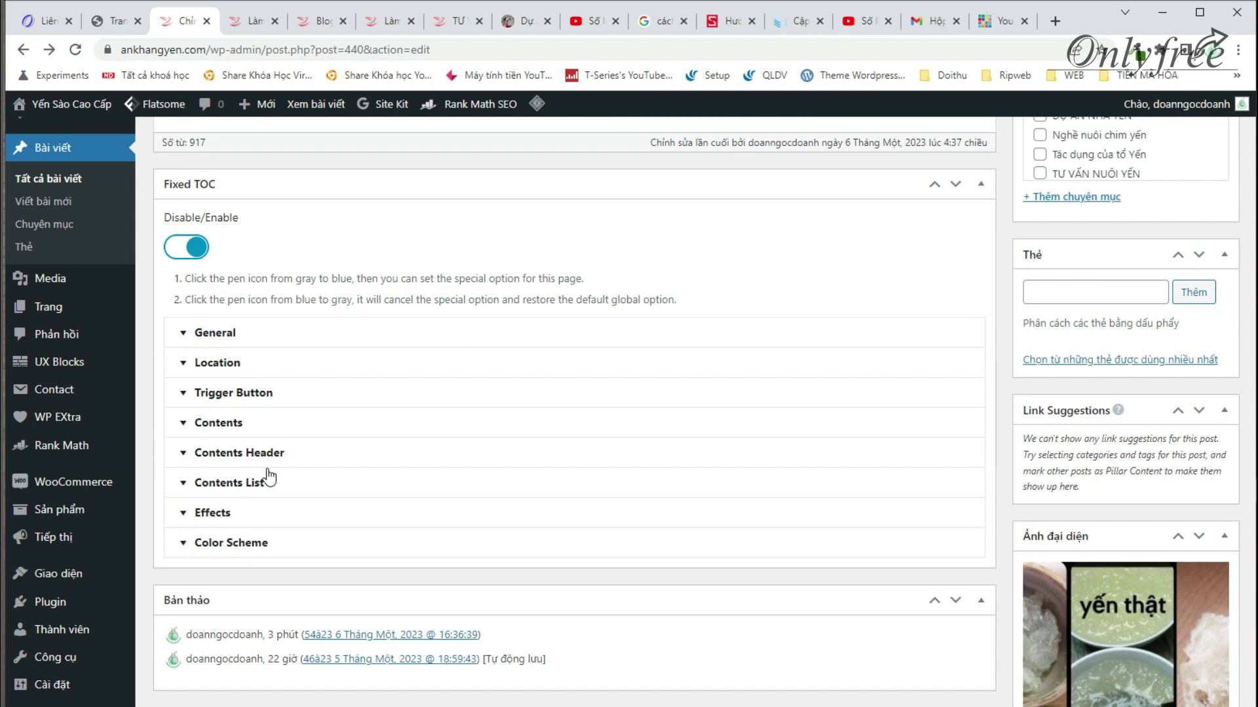
{"action": "left_click", "coordinate": [225, 454]}
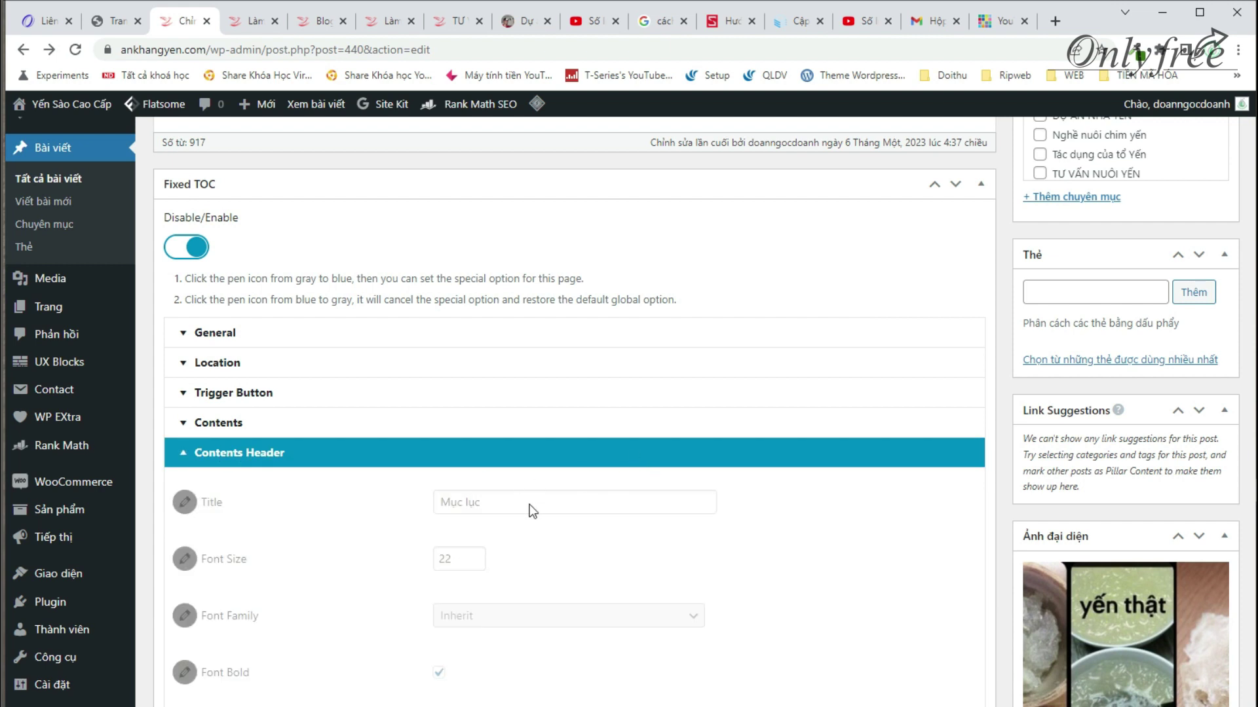
{"action": "left_click", "coordinate": [219, 511]}
{"action": "left_click_drag", "start_coordinate": [497, 509], "coordinate": [354, 502]}
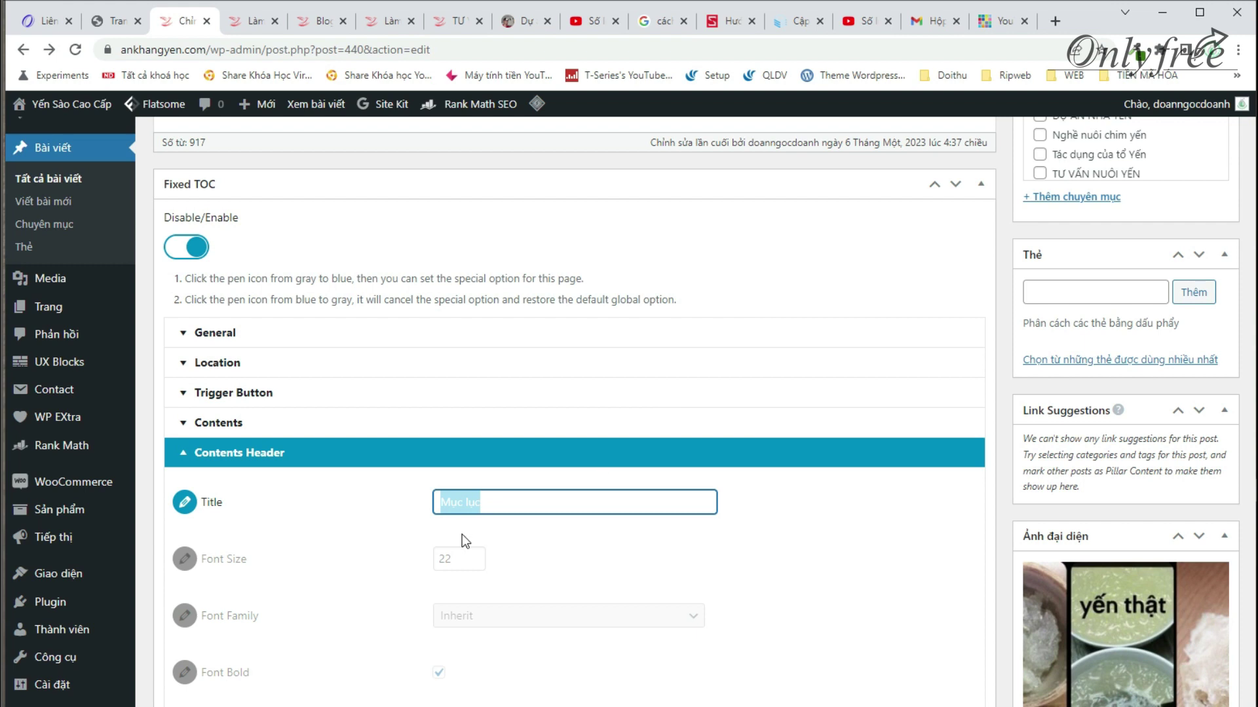
{"action": "left_click", "coordinate": [568, 494]}
{"action": "left_click", "coordinate": [185, 503]}
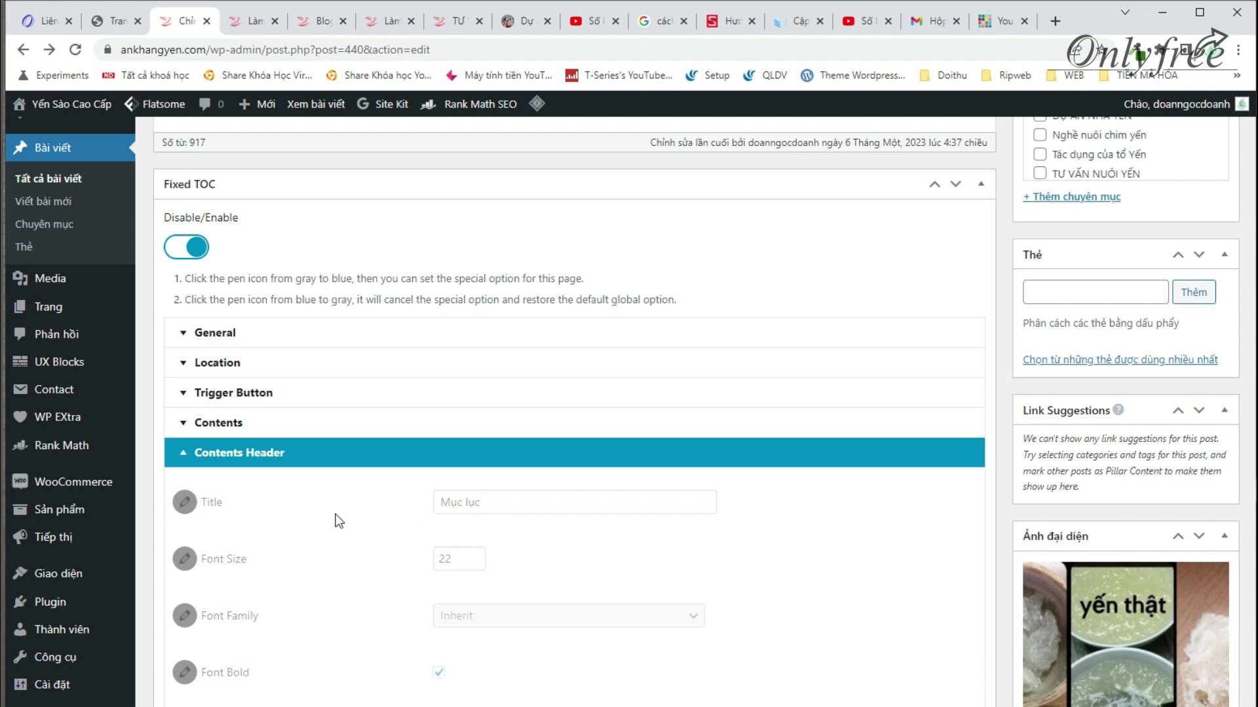
{"action": "scroll", "coordinate": [314, 371], "scroll_direction": "up", "scroll_amount": 6}
{"action": "scroll", "coordinate": [499, 474], "scroll_direction": "down", "scroll_amount": 5}
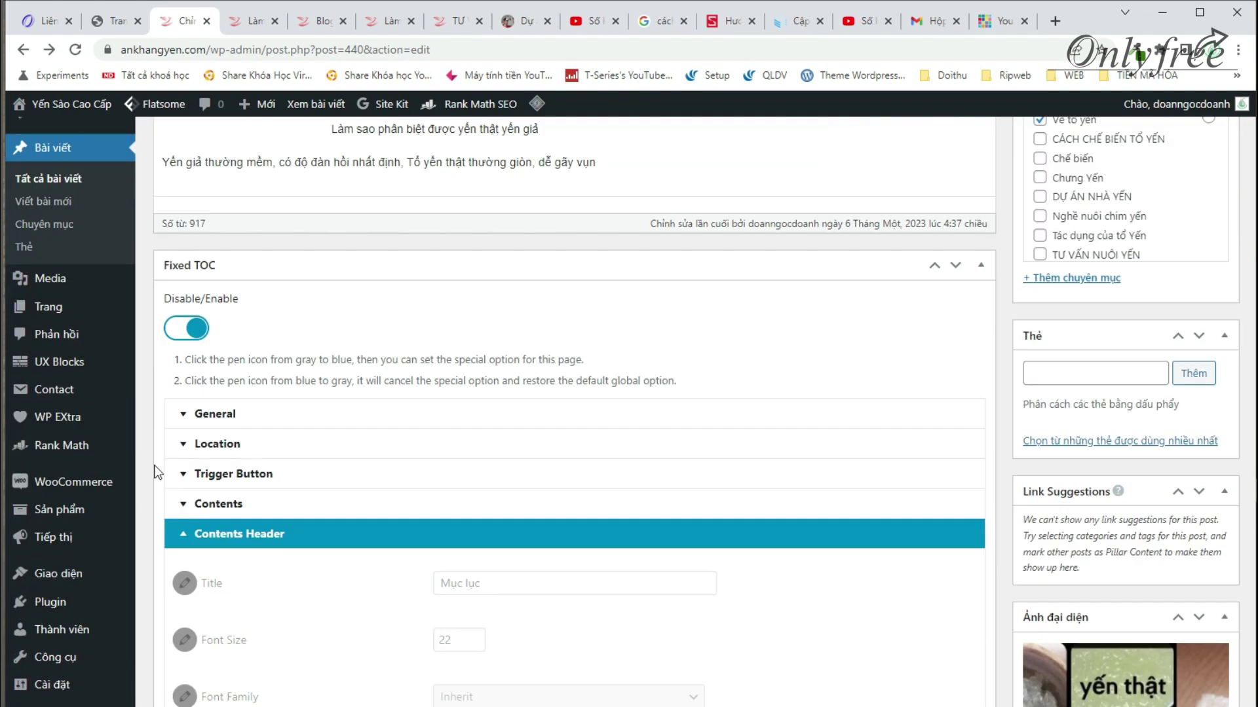
Step: Collapse the post's Fixed TOC box and go back to the [bsstoc] shortcode at the start of the content
{"action": "left_click", "coordinate": [980, 266]}
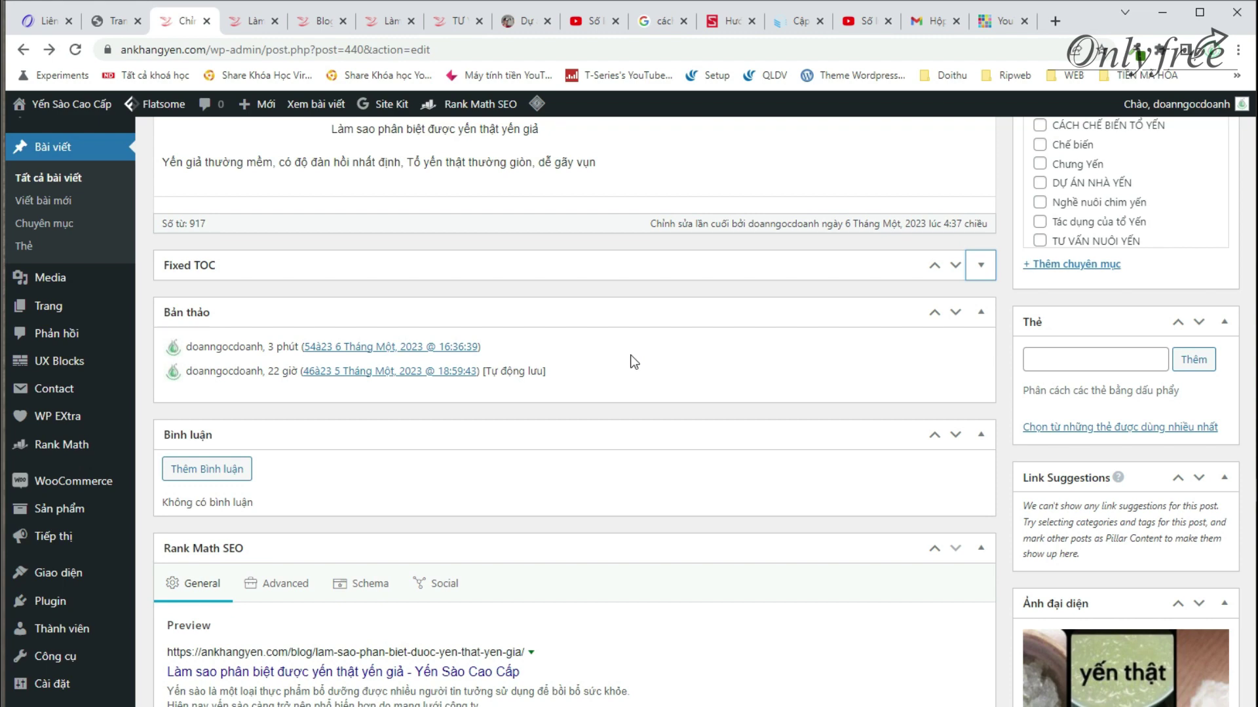
{"action": "scroll", "coordinate": [514, 619], "scroll_direction": "up", "scroll_amount": 20}
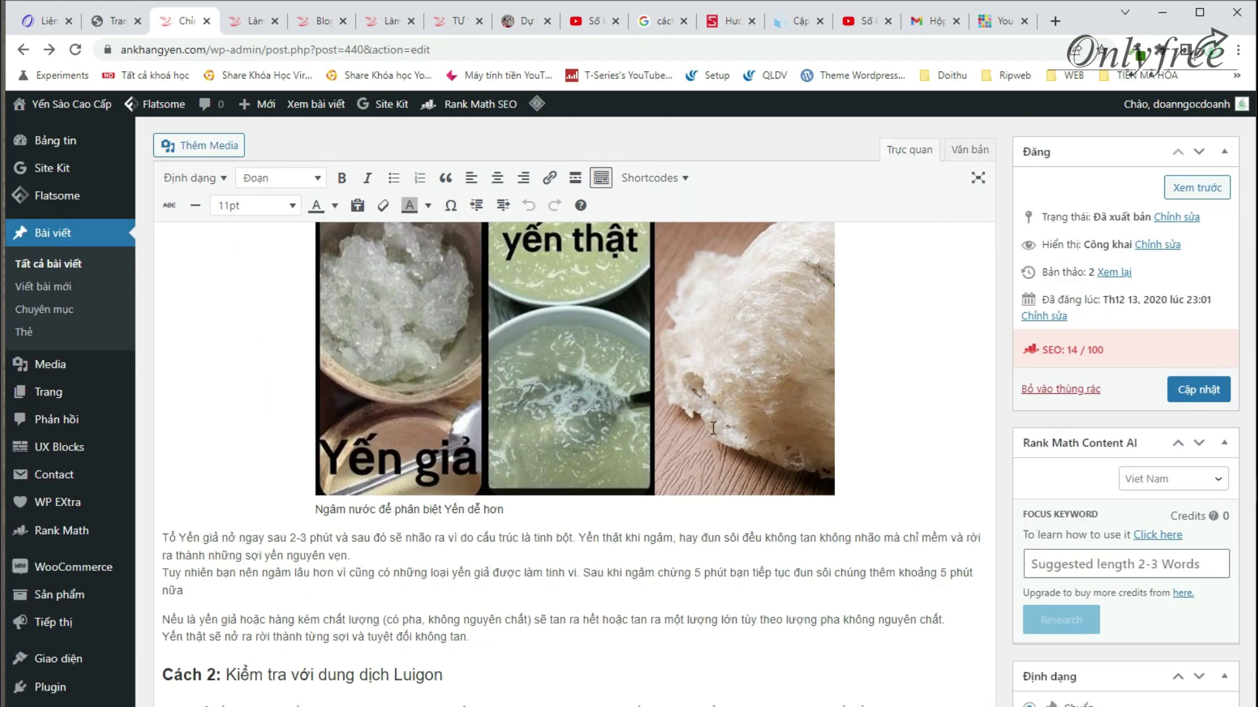
{"action": "scroll", "coordinate": [708, 441], "scroll_direction": "up", "scroll_amount": 15}
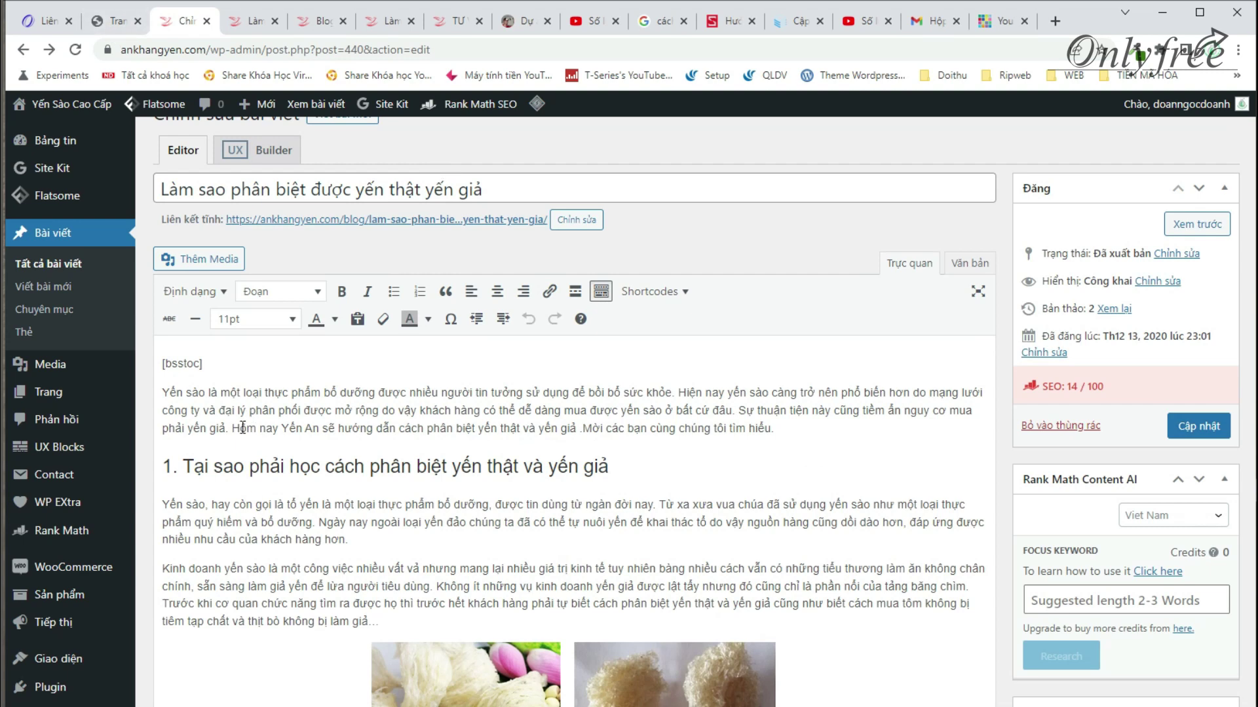
Step: Open the Flatsome Child theme's js/table-of-contents.js in the theme file editor
{"action": "scroll", "coordinate": [250, 409], "scroll_direction": "down", "scroll_amount": 4}
{"action": "mouse_move", "coordinate": [60, 582]}
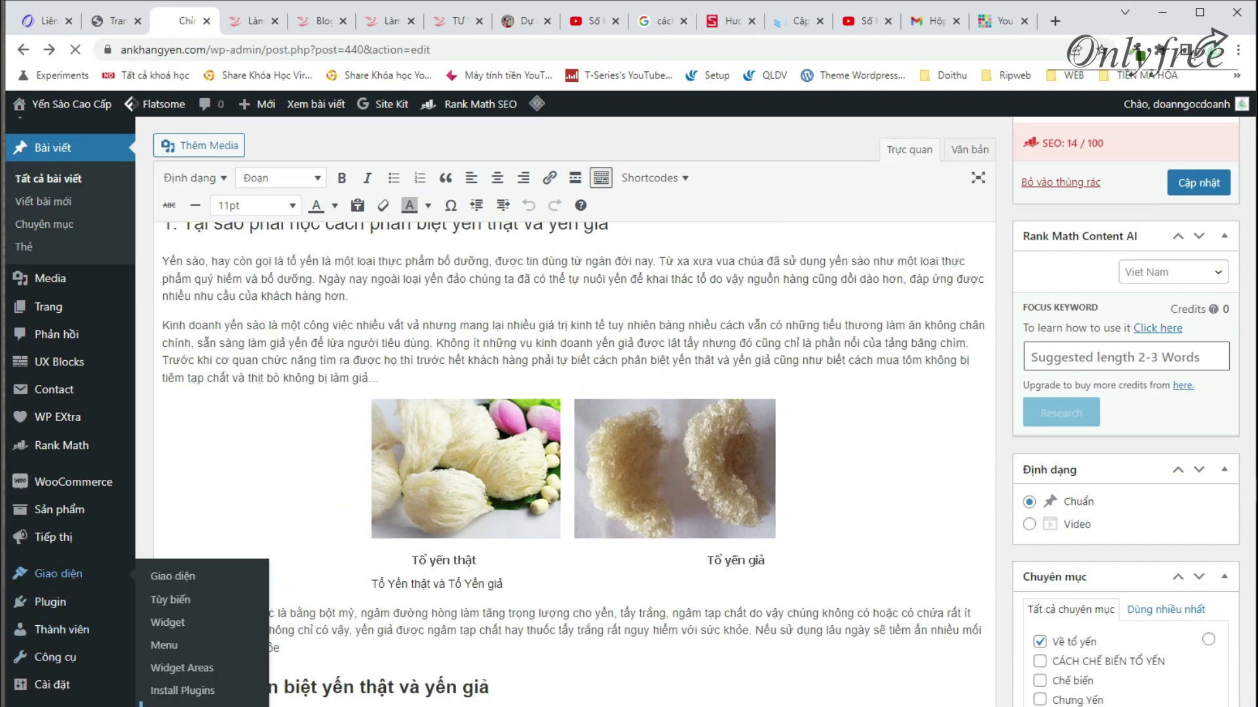
{"action": "left_click", "coordinate": [60, 577]}
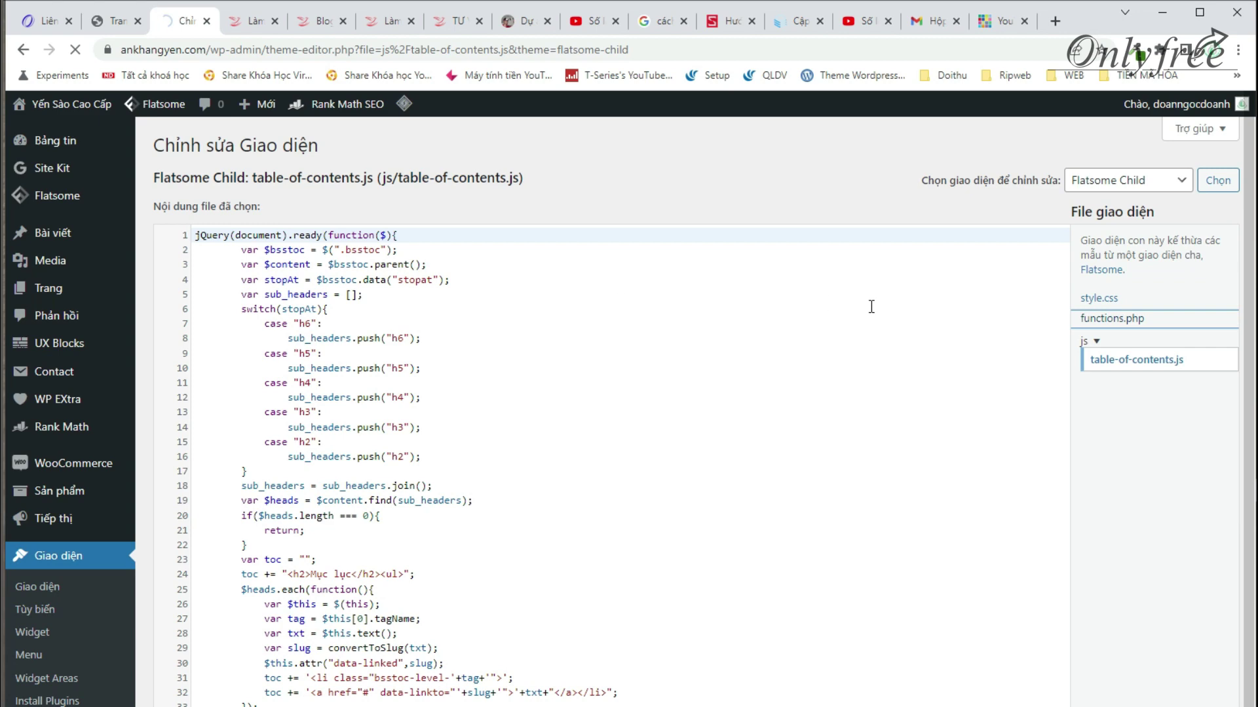
Step: In the installed plugins list, find Fixed TOC and open its plugin website in a new tab
{"action": "scroll", "coordinate": [409, 403], "scroll_direction": "down", "scroll_amount": 10}
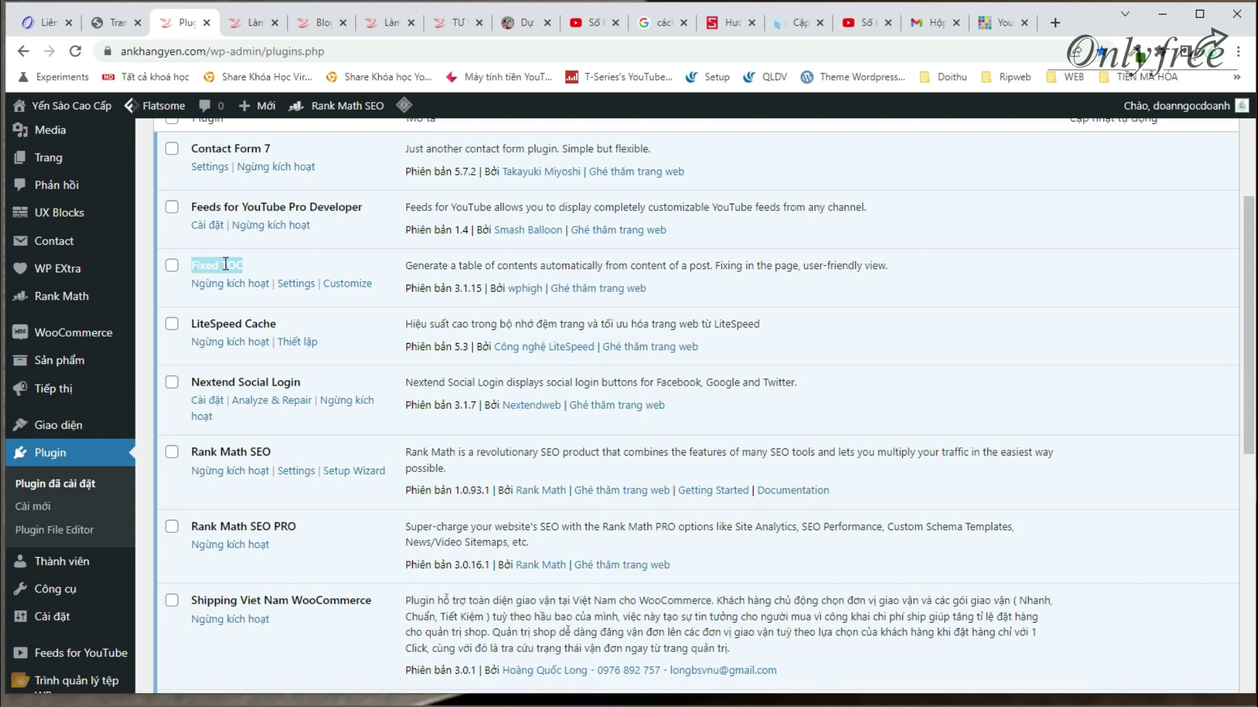
{"action": "right_click", "coordinate": [583, 288]}
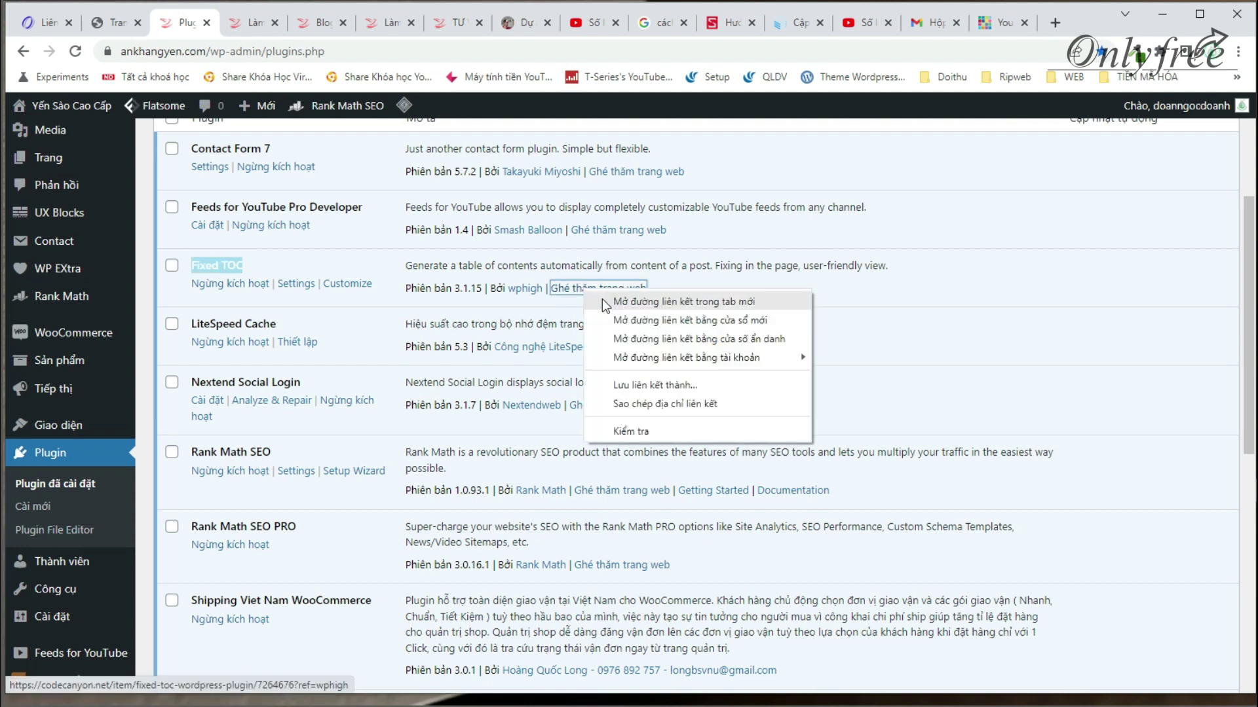
{"action": "key", "text": "Escape"}
{"action": "left_click", "coordinate": [615, 298]}
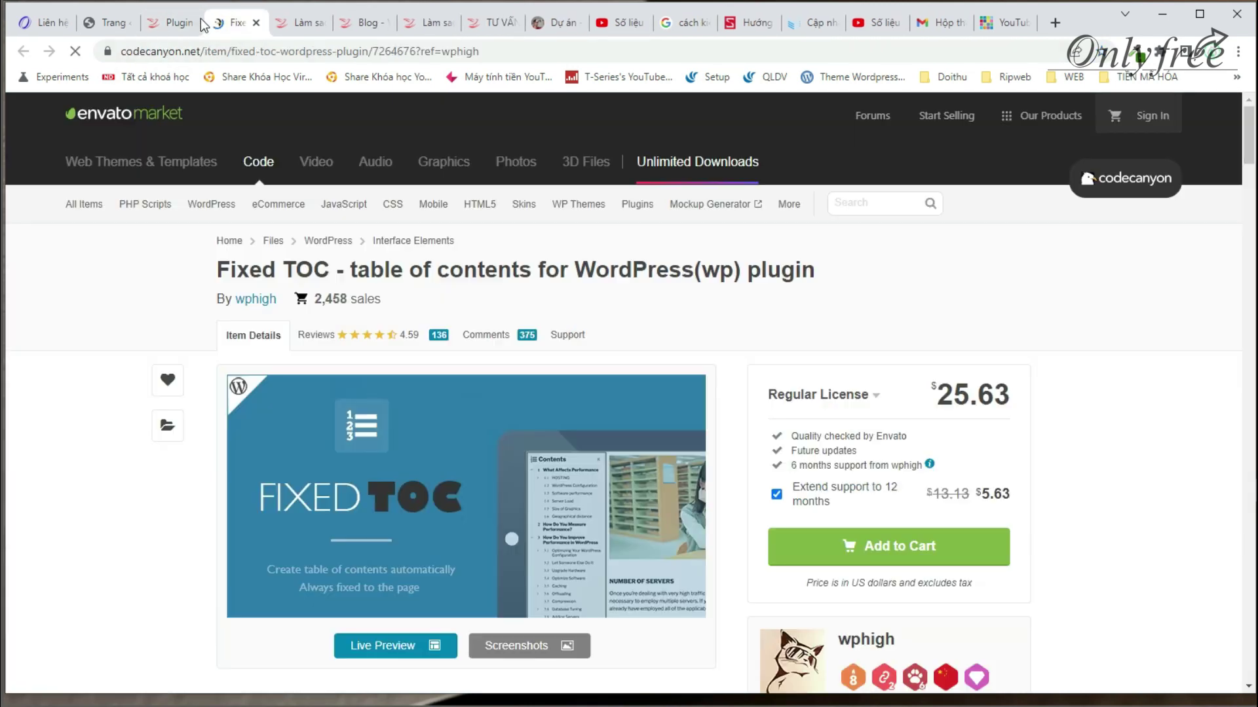
Step: On the CodeCanyon page, highlight the web address and the Regular License price, and deselect the 12-month extended support
{"action": "double_click", "coordinate": [223, 58]}
{"action": "double_click", "coordinate": [223, 53]}
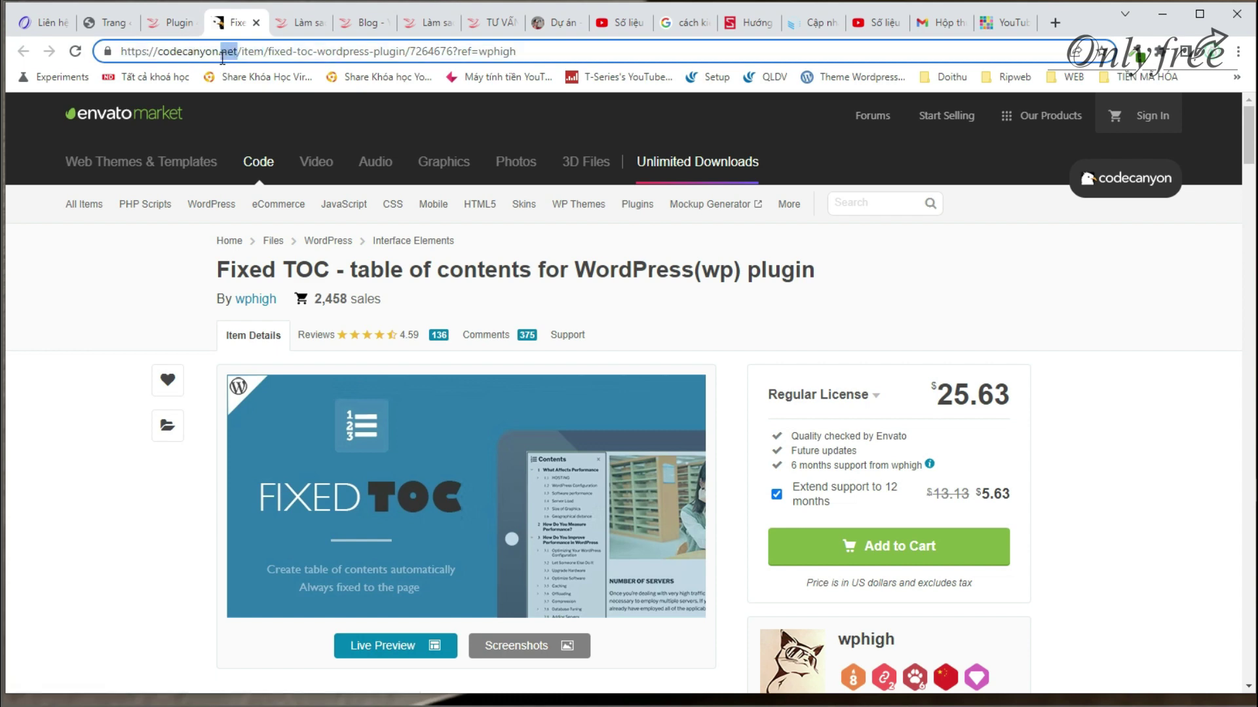
{"action": "double_click", "coordinate": [958, 391]}
{"action": "left_click", "coordinate": [775, 495]}
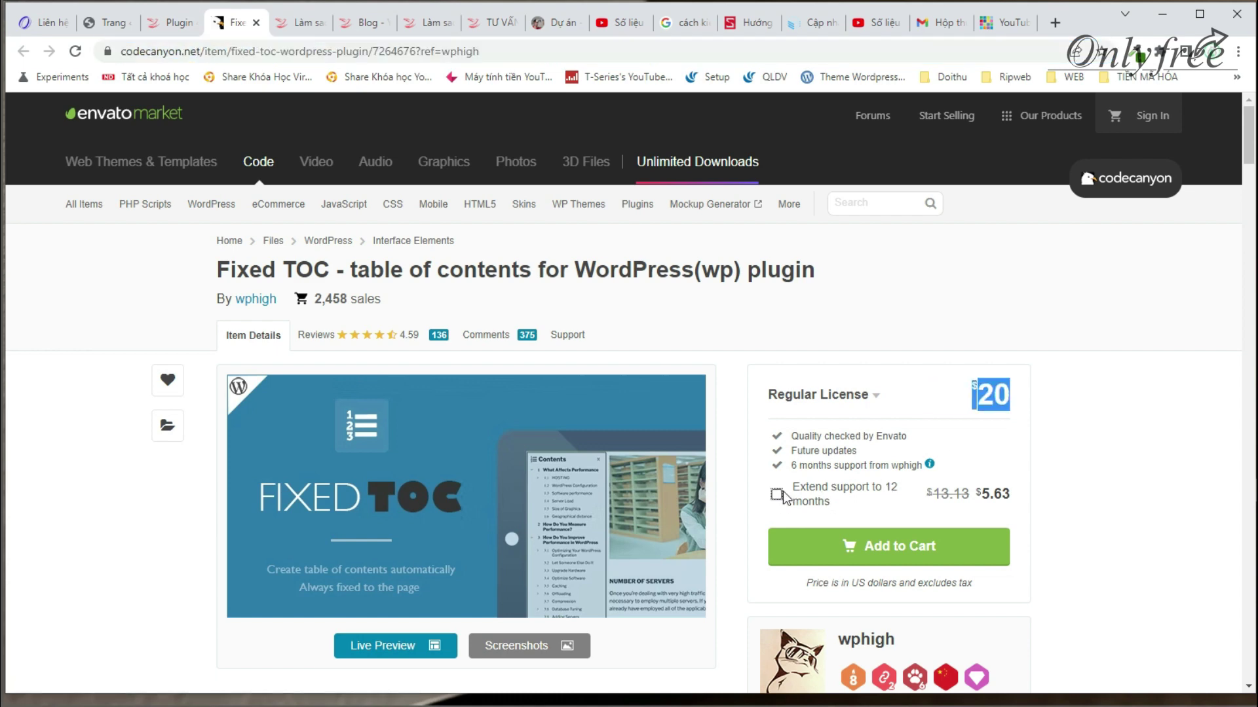
Step: Return to the WordPress installed plugins tab and open the page for adding a new plugin
{"action": "left_click", "coordinate": [159, 28]}
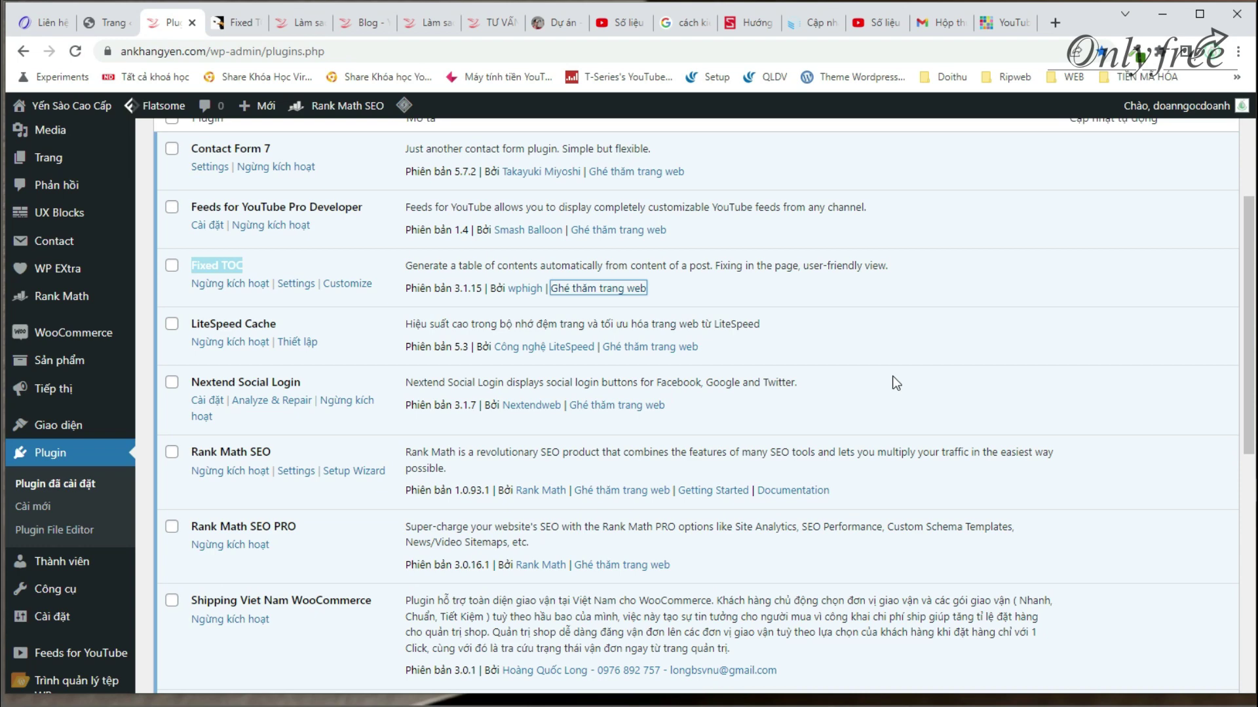
{"action": "scroll", "coordinate": [892, 377], "scroll_direction": "up", "scroll_amount": 4}
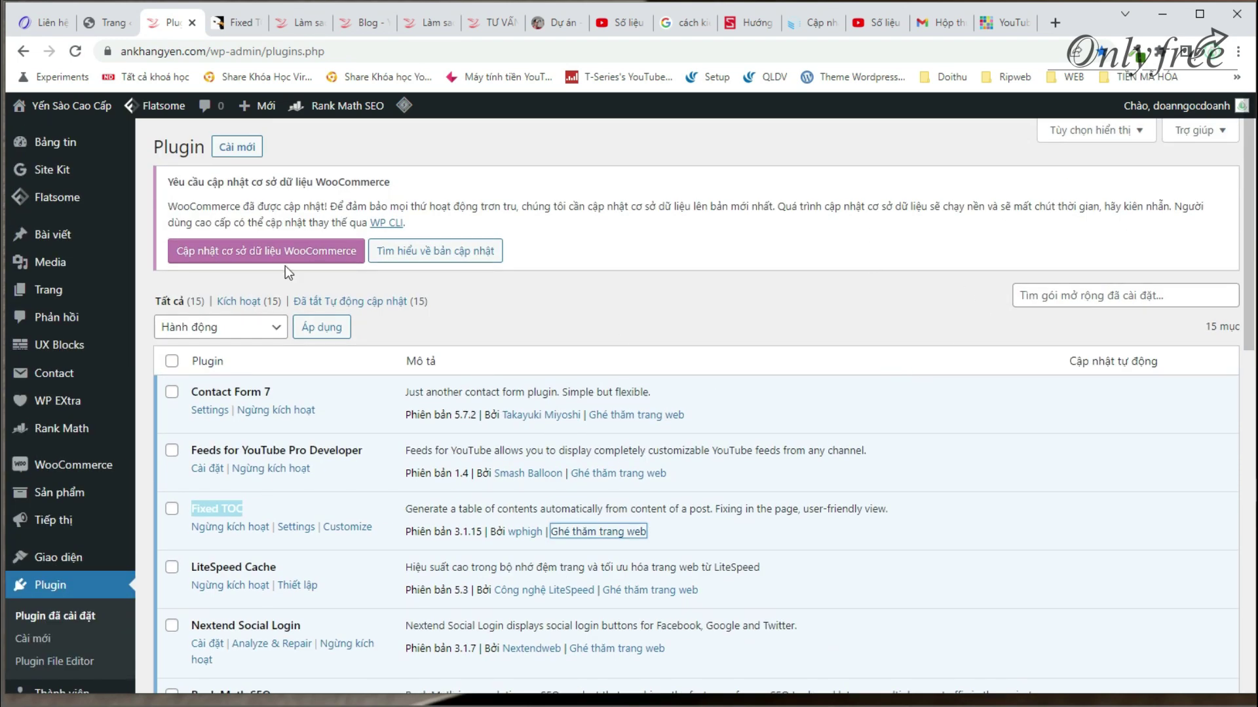
{"action": "left_click", "coordinate": [221, 151]}
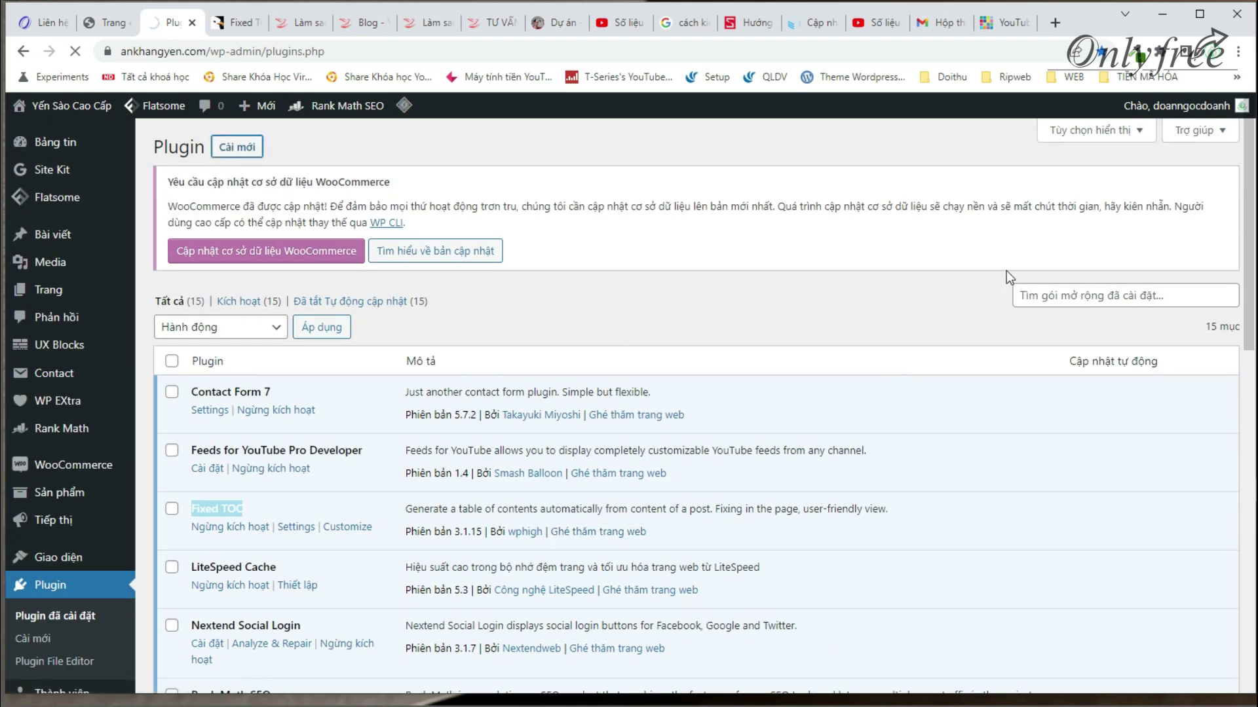
Step: Switch back to the CodeCanyon tab and highlight the full "Fixed TOC - table of contents for WordPress(wp) plugin" title
{"action": "key", "text": "ctrl+Tab"}
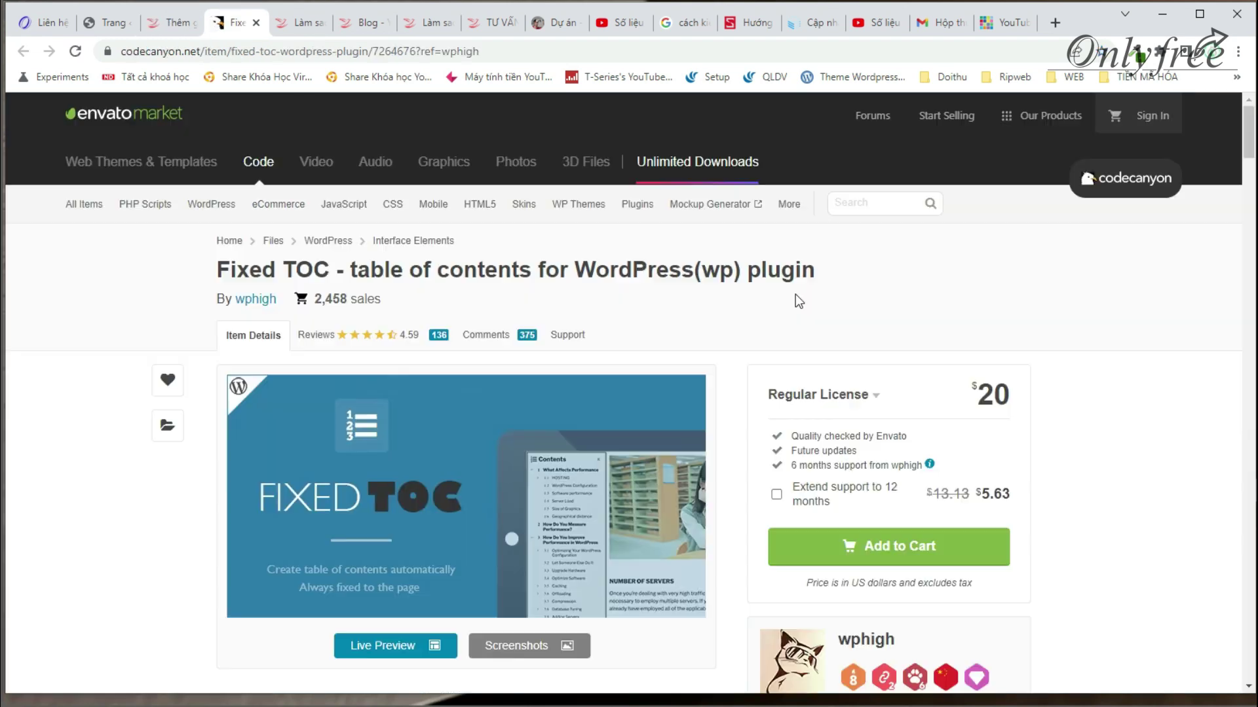
{"action": "double_click", "coordinate": [616, 262]}
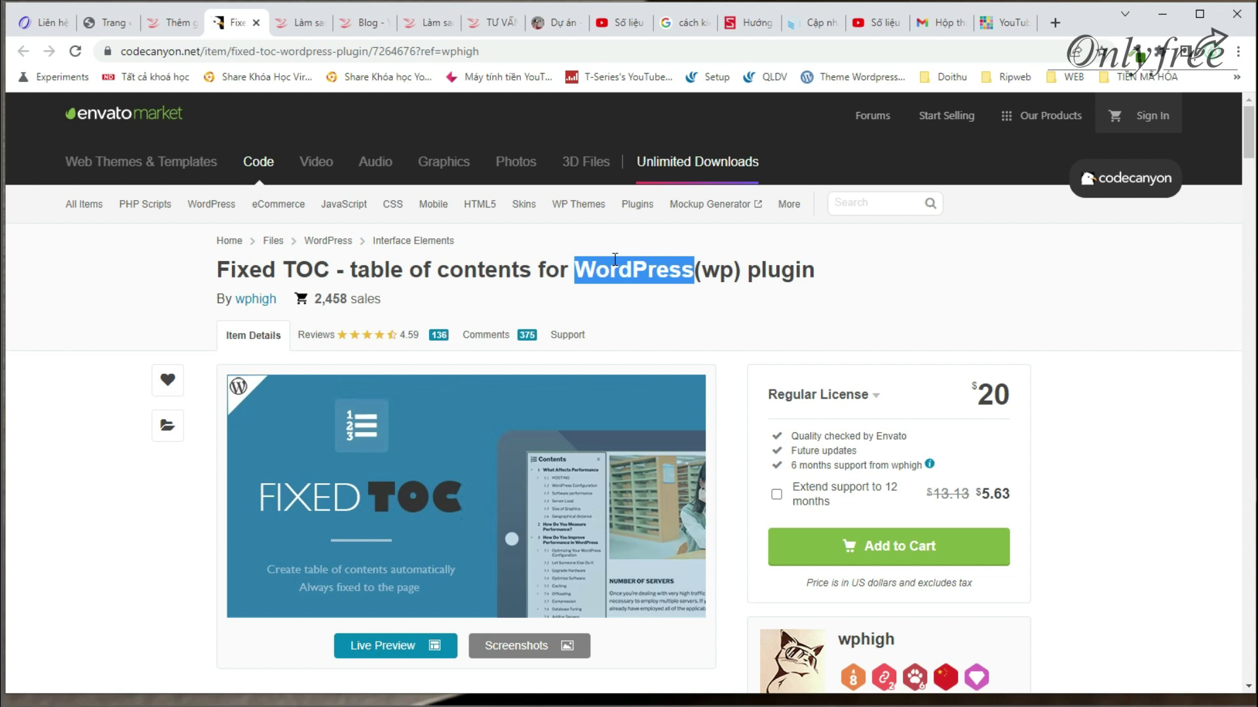
{"action": "triple_click", "coordinate": [275, 270]}
{"action": "left_click_drag", "start_coordinate": [349, 270], "coordinate": [343, 269]}
{"action": "triple_click", "coordinate": [344, 269]}
{"action": "triple_click", "coordinate": [597, 267]}
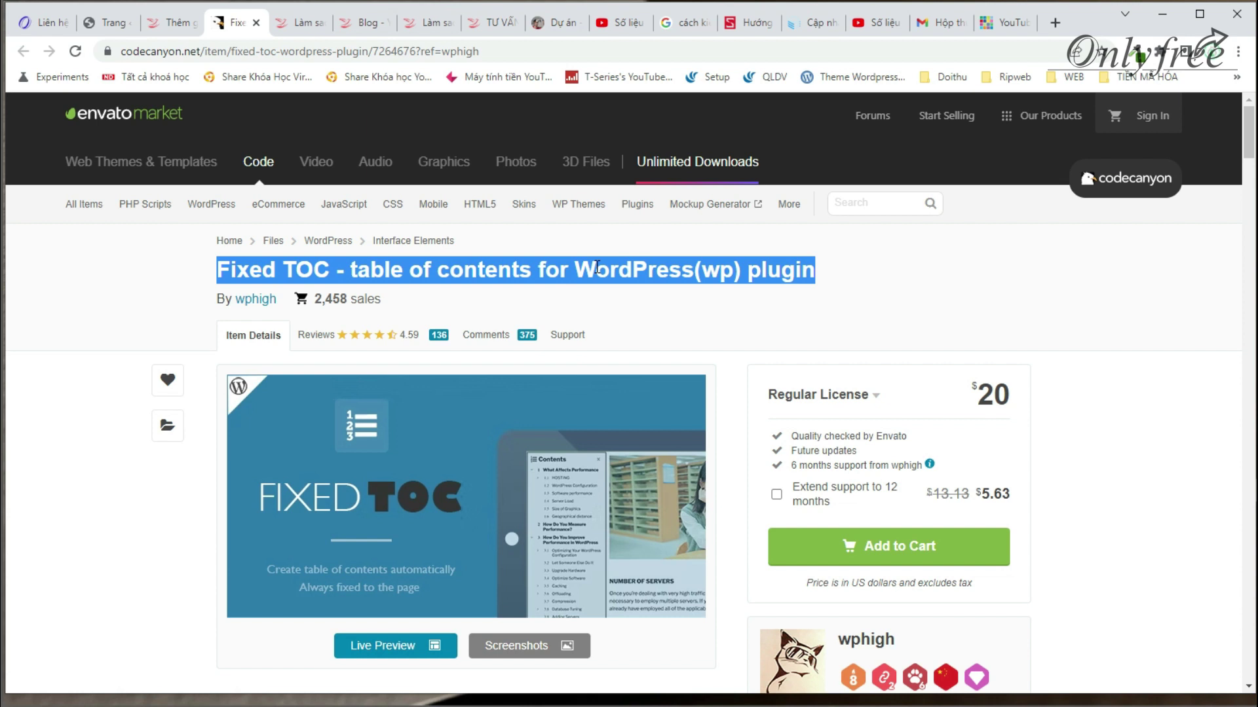